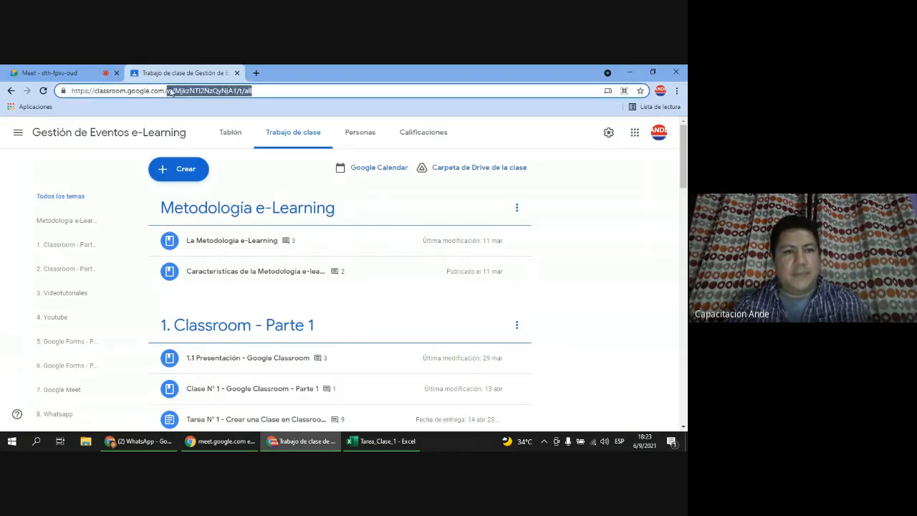
Step: Load the classroom.google.com home and open the Excel Avanzado G2 - 2021 class
key("BackSpace")
key("Return")
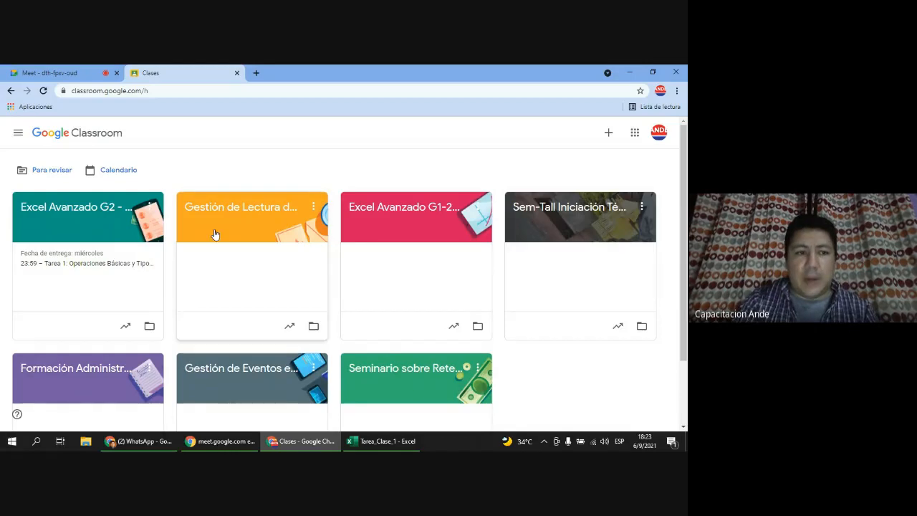
left_click(71, 210)
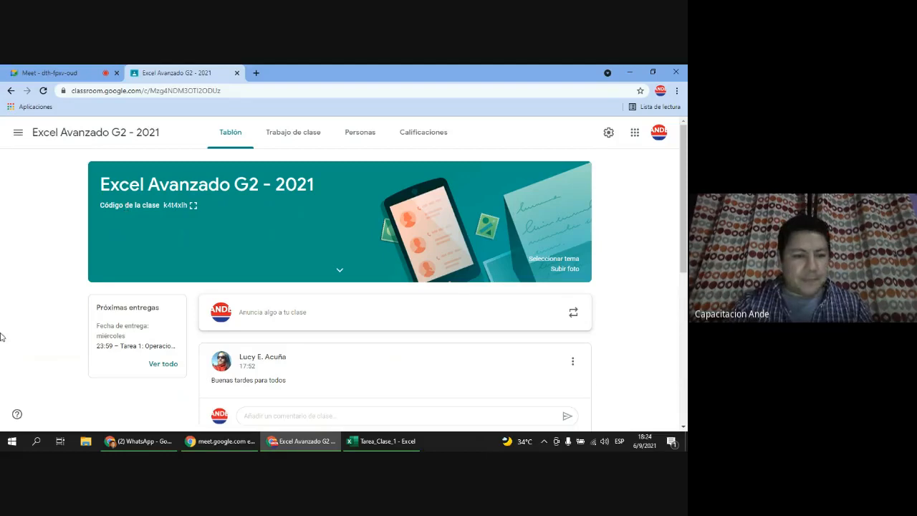
left_click(144, 441)
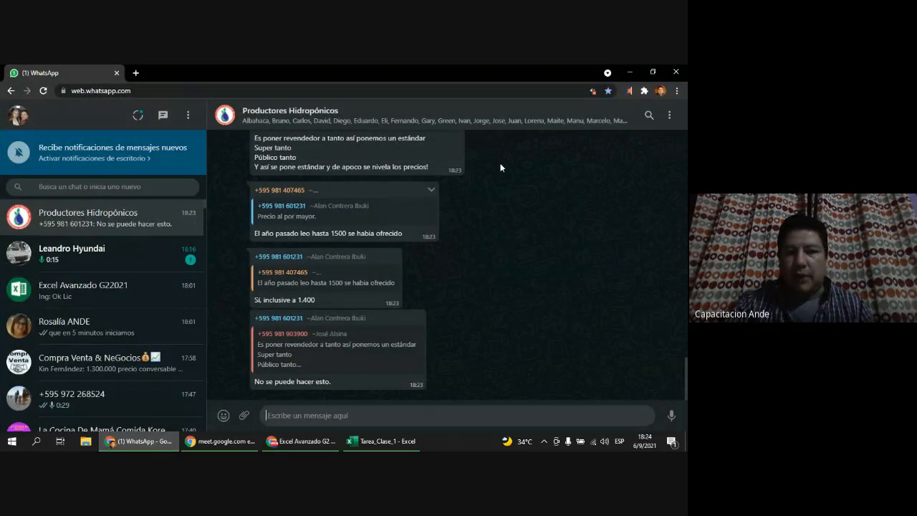
left_click(629, 72)
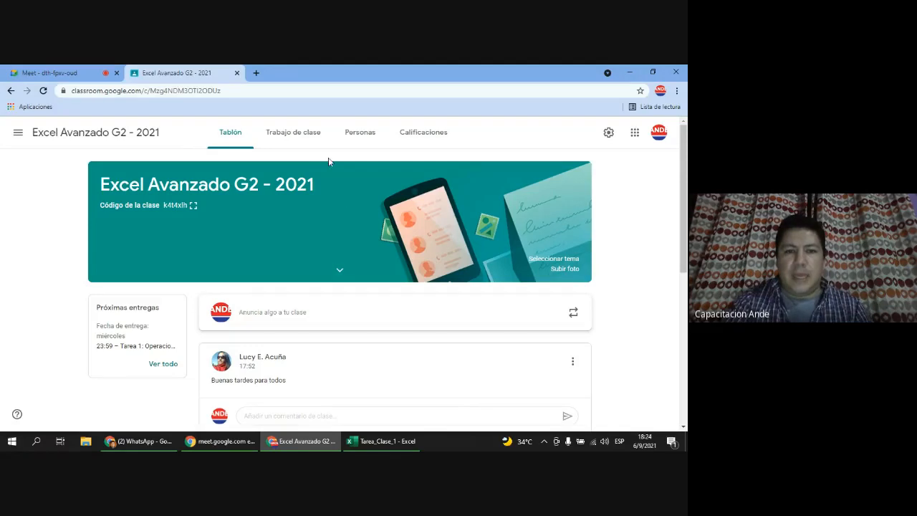
Step: Show the Trabajo de clase topics and browse from Introducción al Curso down and back up
left_click(292, 141)
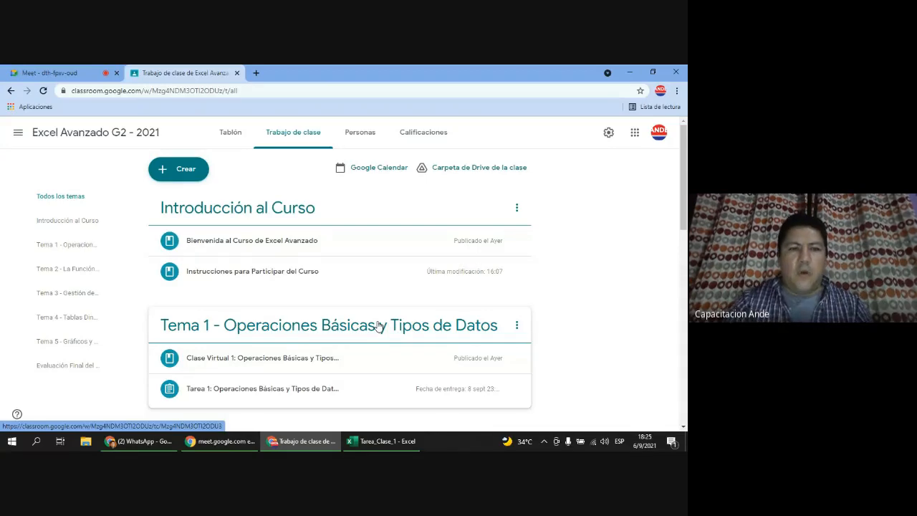
scroll(378, 326, "down", 1)
scroll(383, 328, "down", 1)
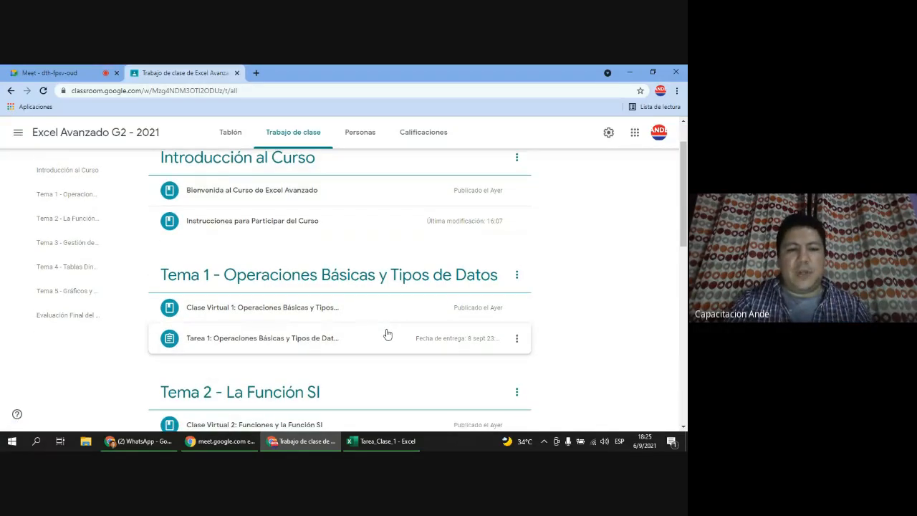
scroll(387, 335, "down", 1)
scroll(387, 333, "down", 3)
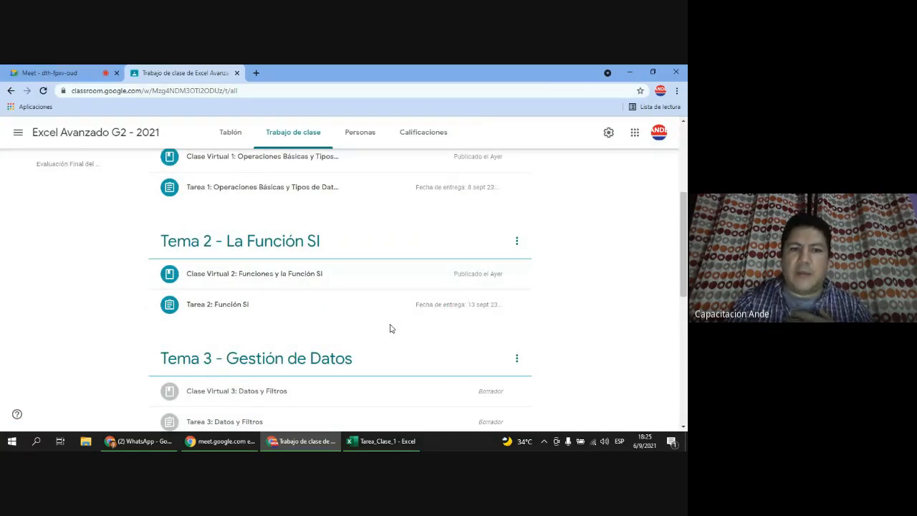
scroll(390, 329, "up", 3)
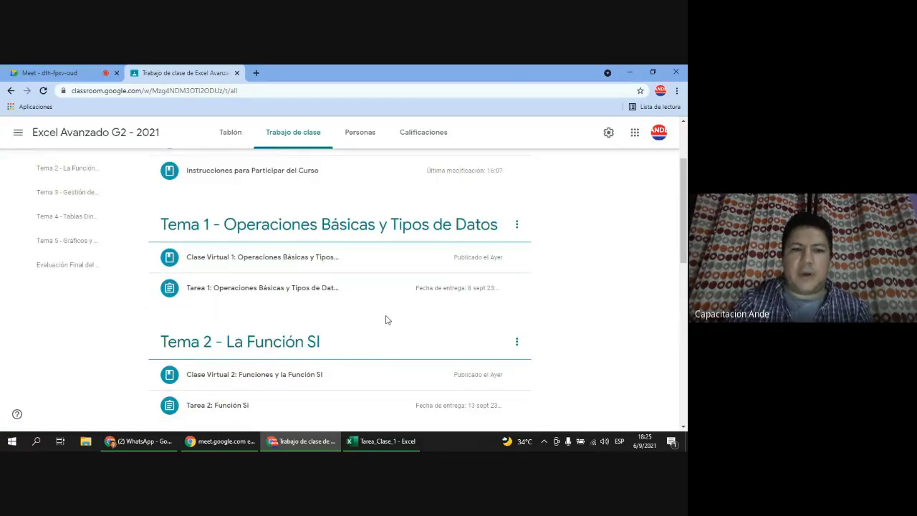
scroll(339, 290, "up", 2)
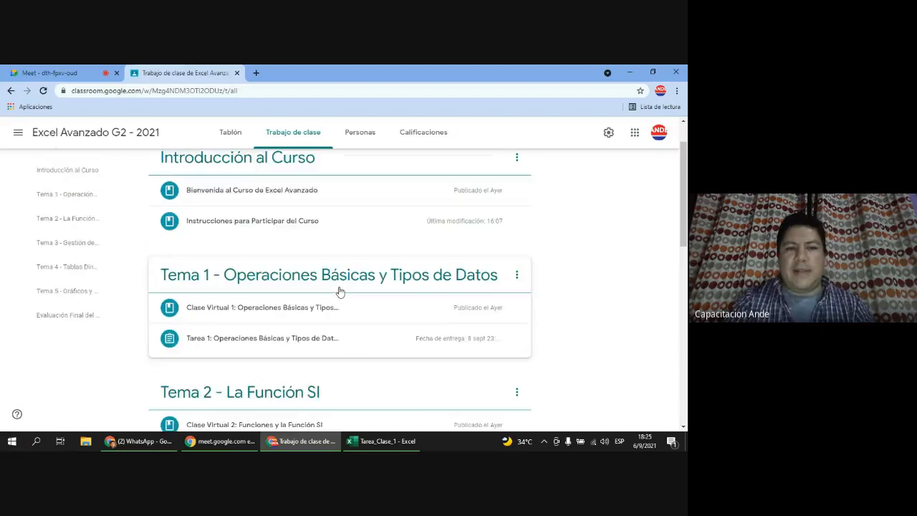
scroll(344, 292, "up", 2)
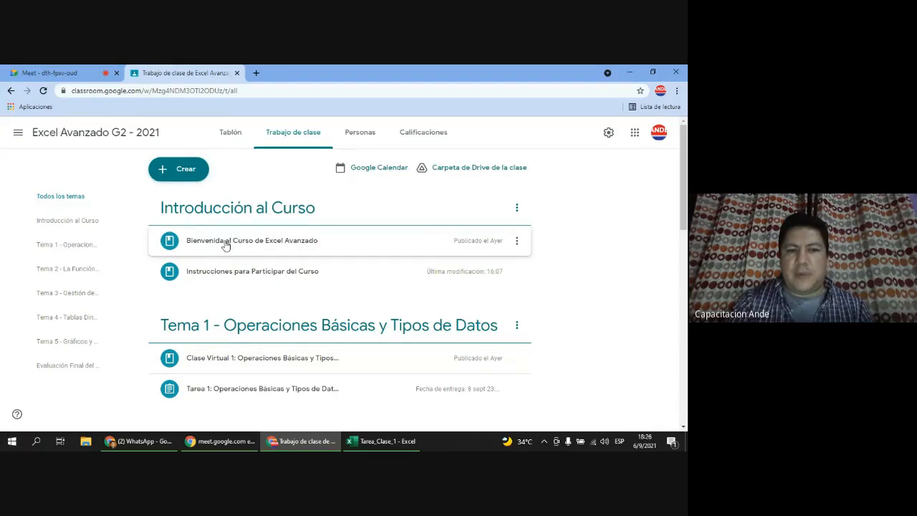
Step: Expand the Bienvenida al Curso de Excel Avanzado post and read its welcome text and attachments
left_click(252, 247)
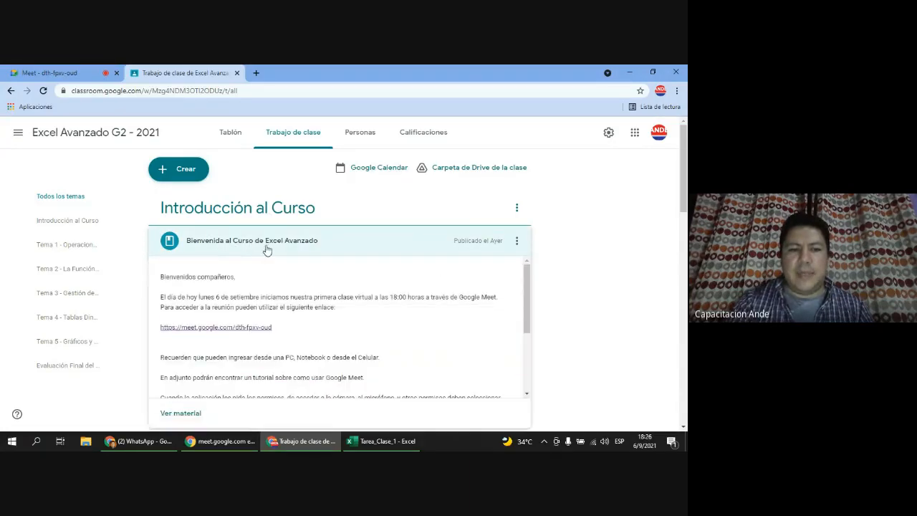
scroll(333, 324, "down", 3)
scroll(333, 325, "up", 3)
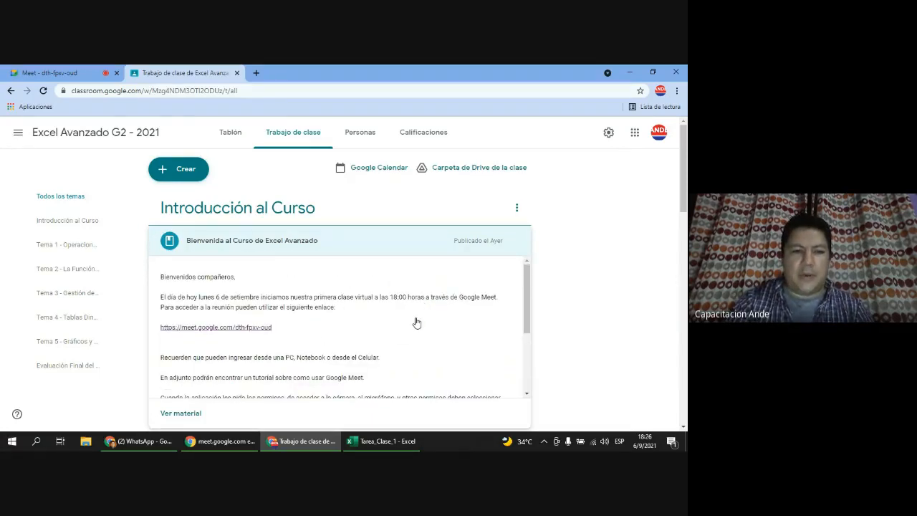
scroll(641, 299, "down", 1)
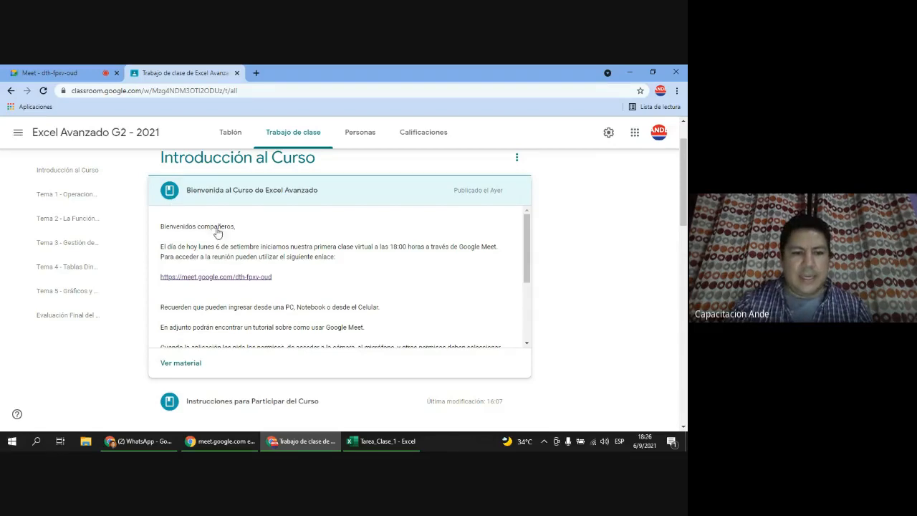
scroll(229, 282, "down", 5)
scroll(143, 328, "down", 3)
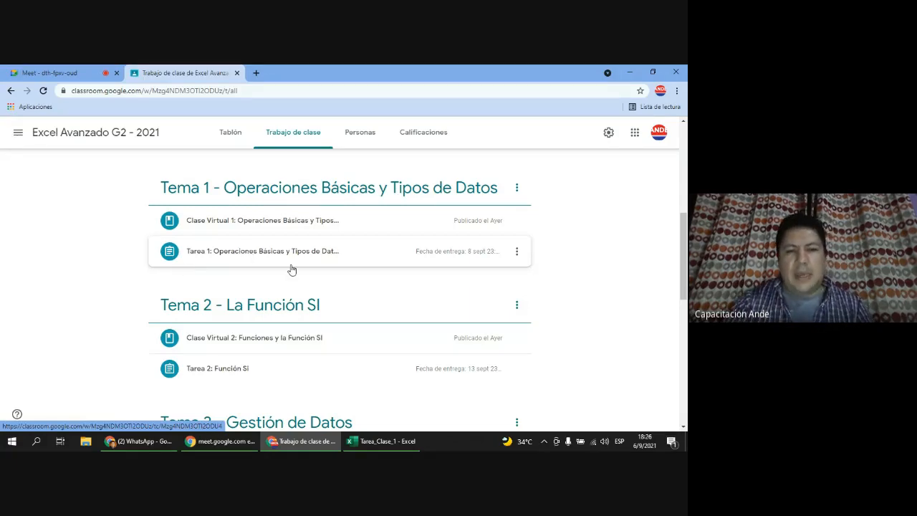
scroll(303, 275, "up", 1)
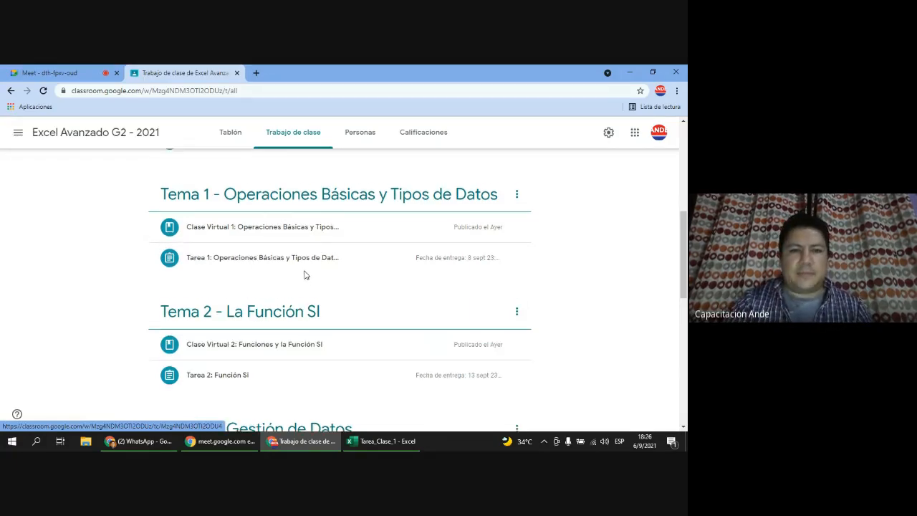
scroll(303, 275, "up", 4)
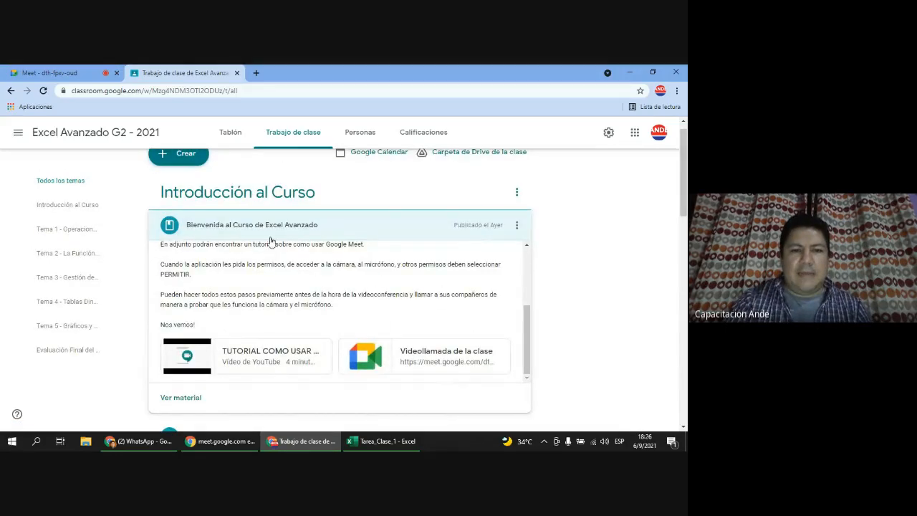
scroll(269, 244, "down", 2)
scroll(293, 242, "up", 2)
scroll(305, 207, "up", 3)
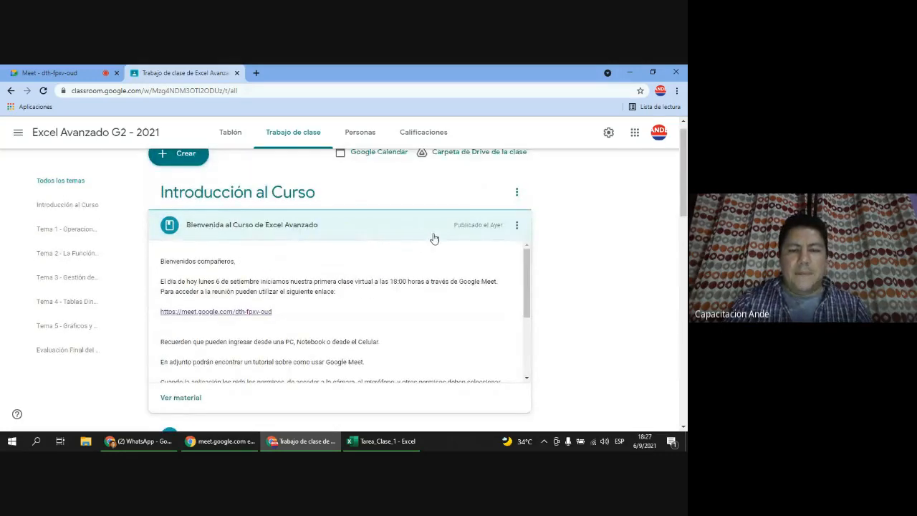
scroll(422, 250, "down", 5)
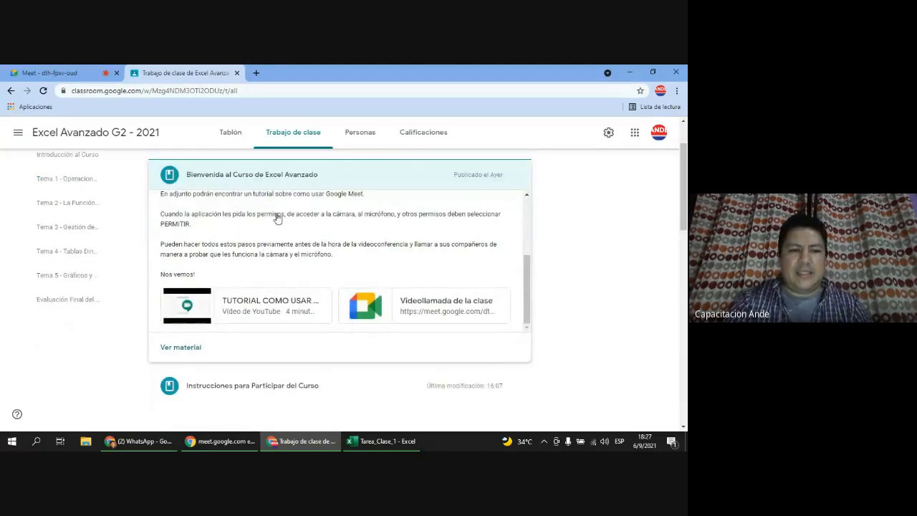
Step: Open the Bienvenida post's Ver material page and review its Meet link, video and comments
left_click(181, 349)
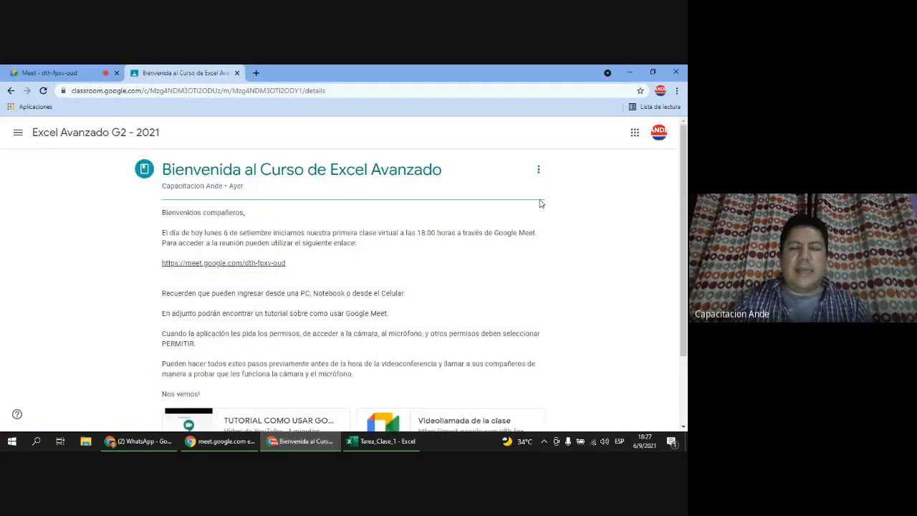
scroll(541, 203, "down", 1)
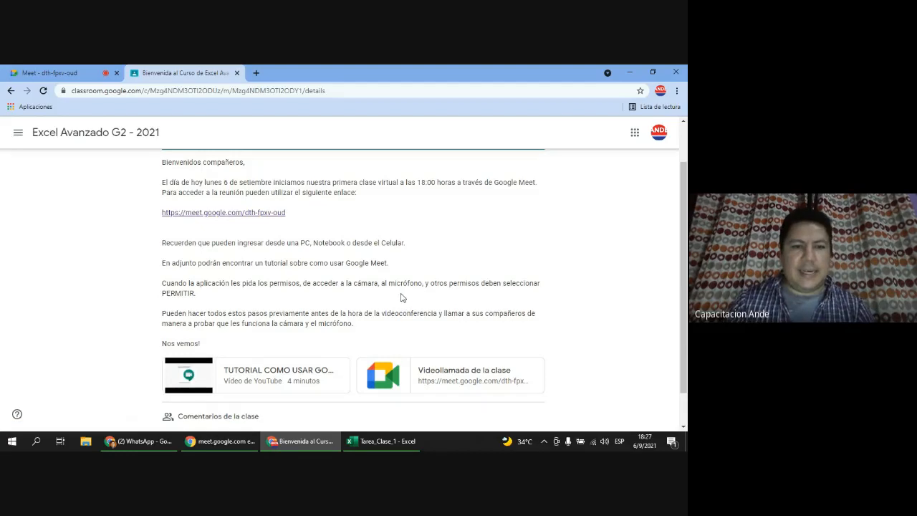
scroll(294, 281, "down", 1)
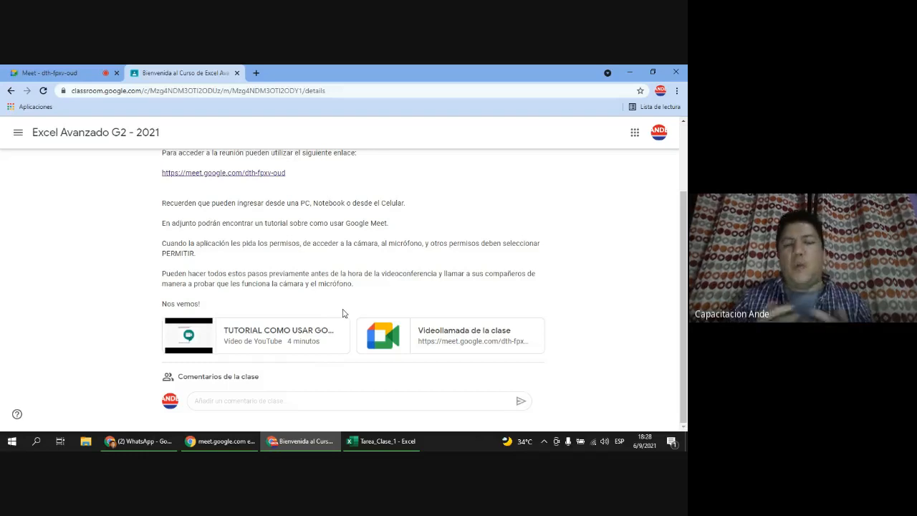
scroll(344, 313, "up", 2)
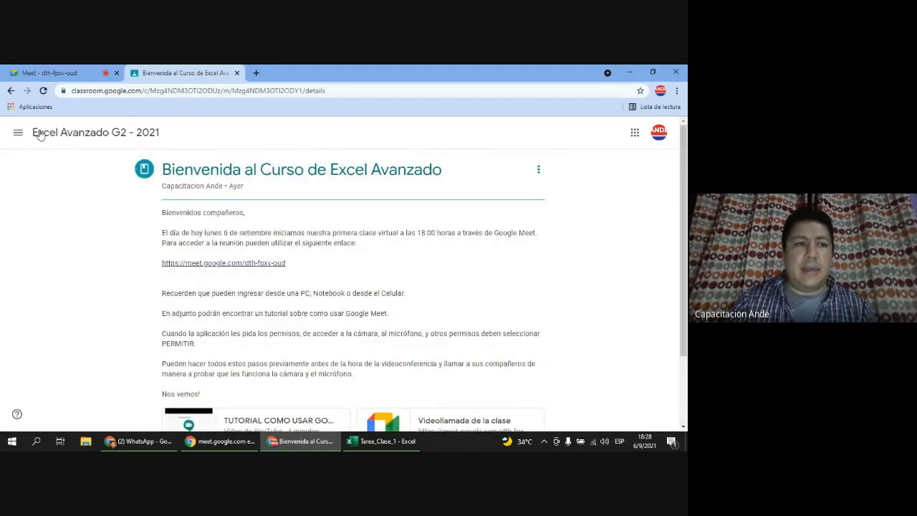
left_click(12, 91)
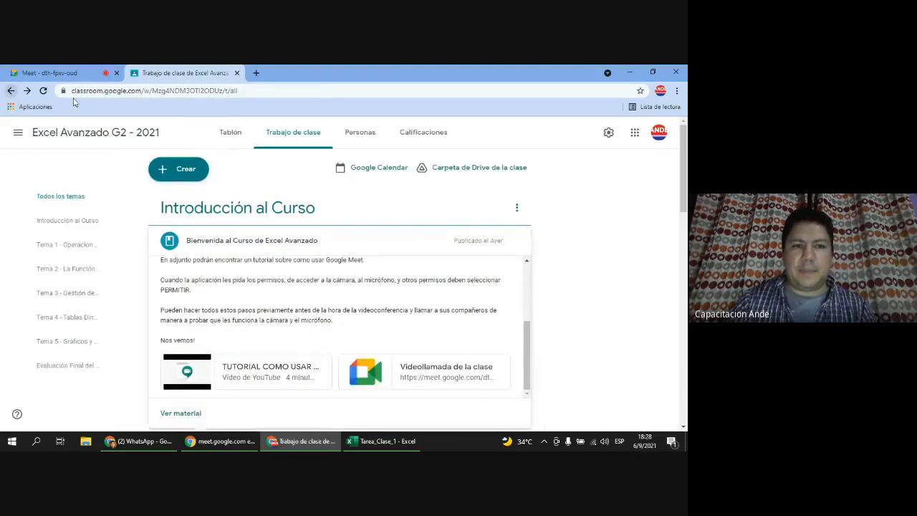
left_click(318, 210)
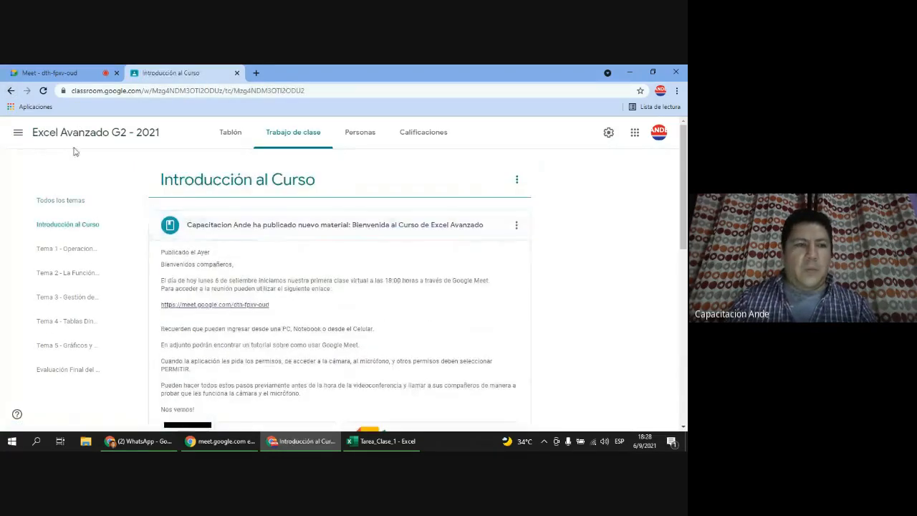
left_click(9, 92)
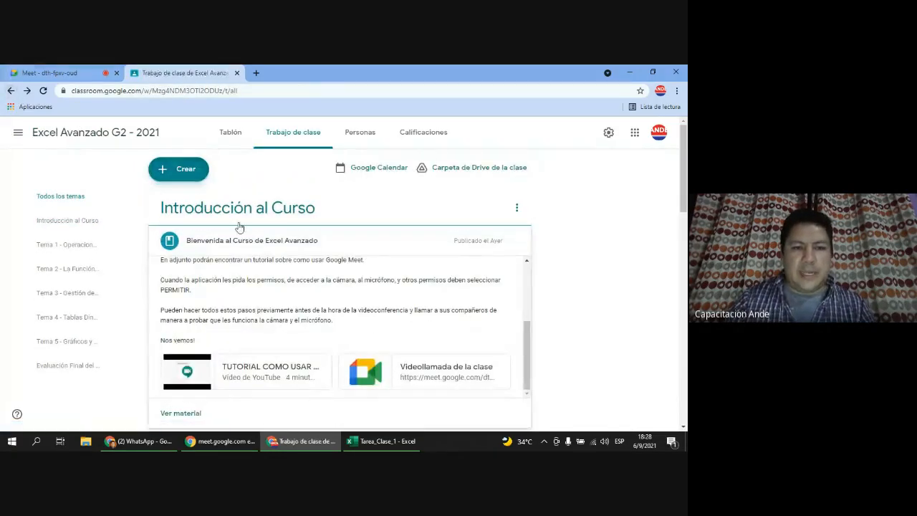
scroll(312, 339, "down", 2)
left_click(255, 300)
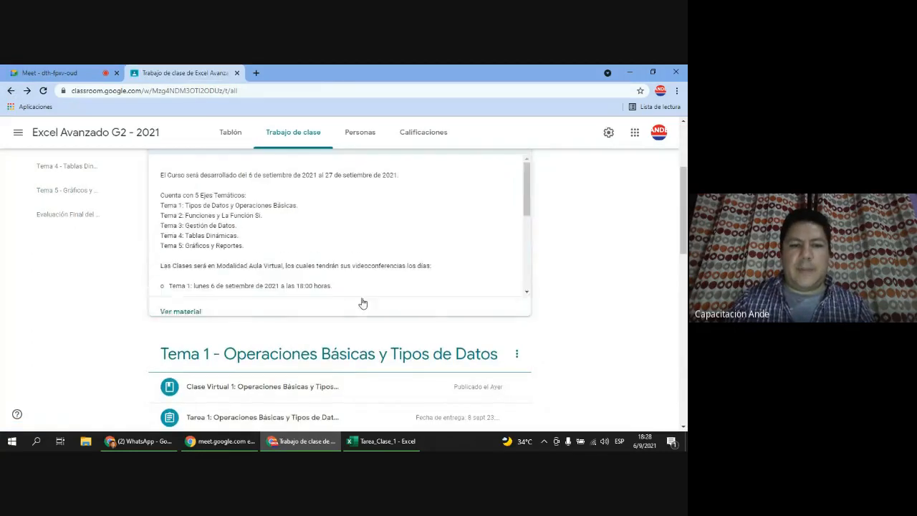
left_click(190, 304)
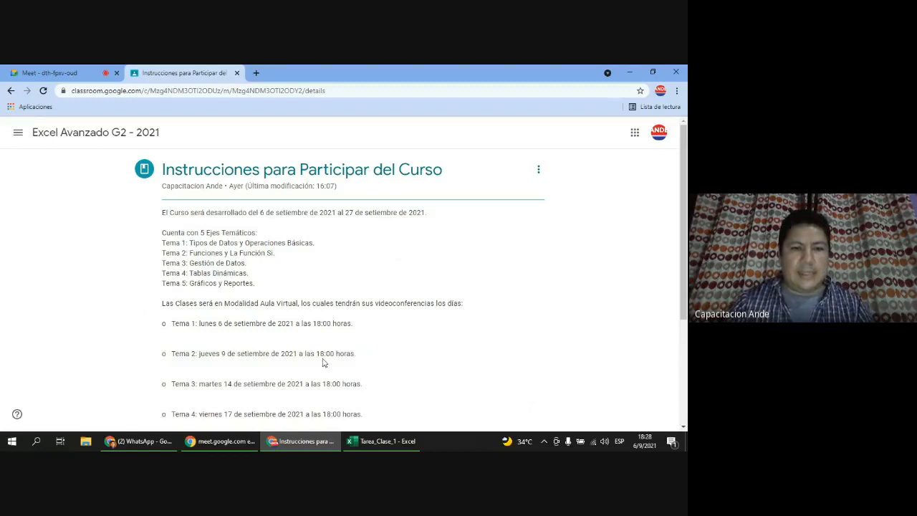
scroll(399, 338, "down", 1)
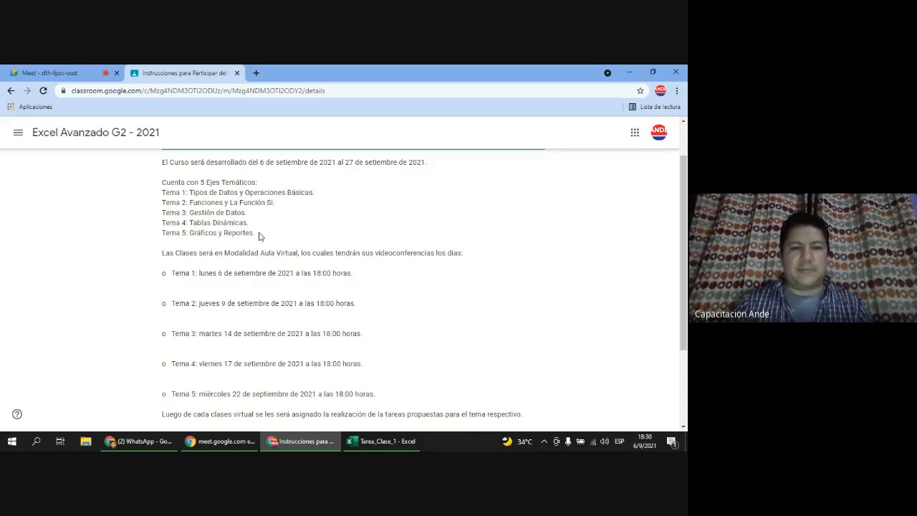
scroll(316, 267, "down", 3)
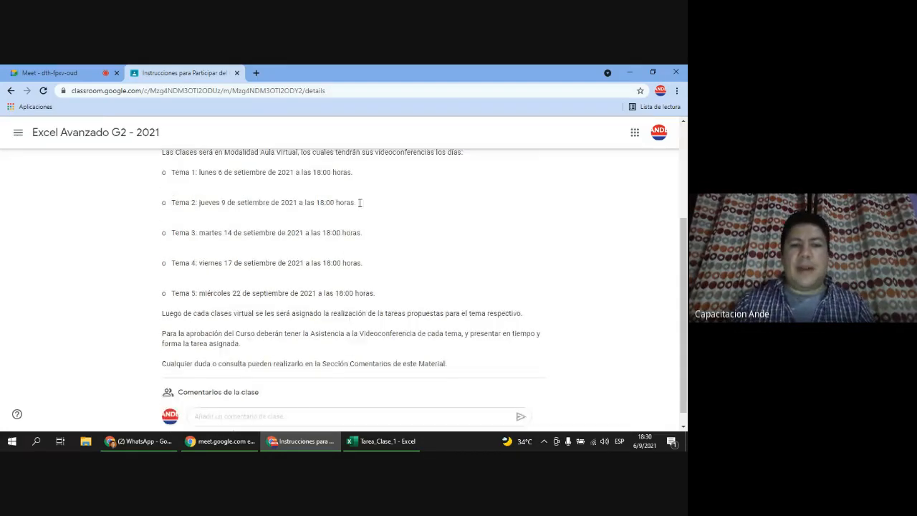
scroll(403, 285, "up", 1)
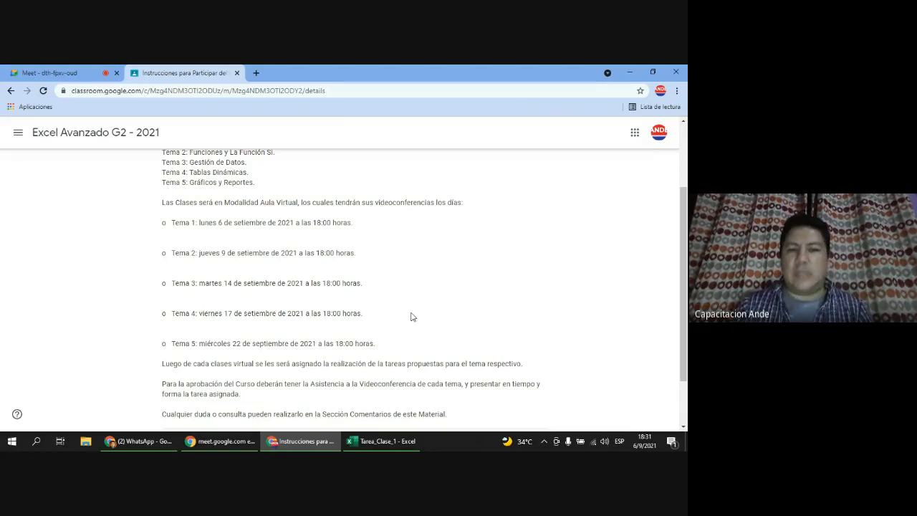
scroll(423, 324, "down", 1)
scroll(423, 324, "down", 2)
scroll(264, 277, "up", 5)
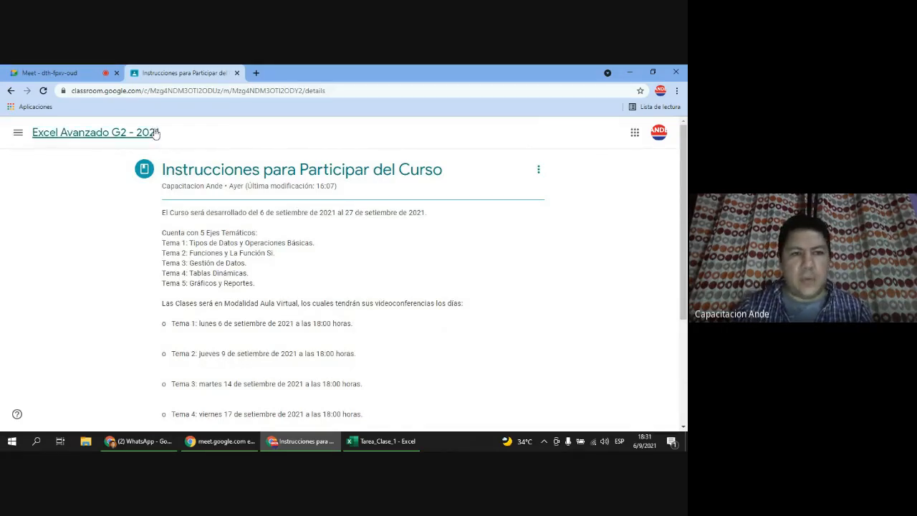
Step: Return to the Trabajo de clase list, collapse the Instrucciones post and scroll to Tema 1
left_click(17, 133)
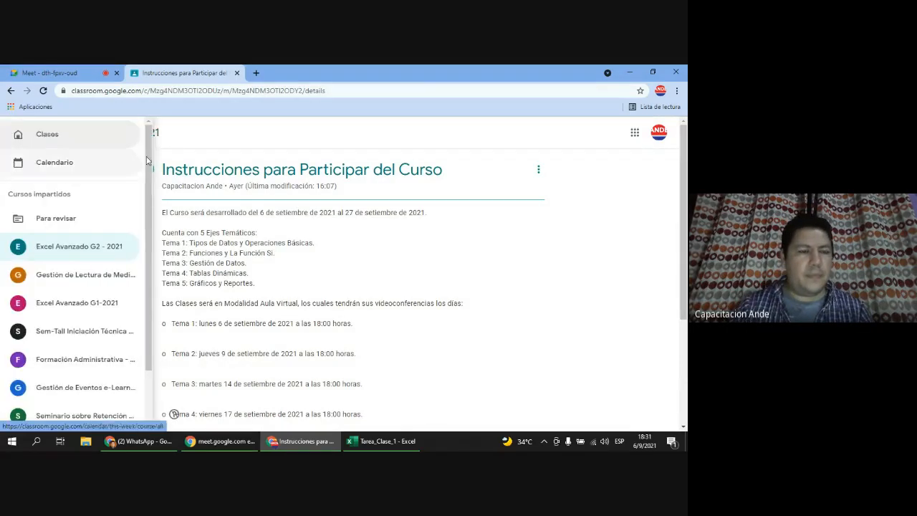
left_click(253, 174)
left_click(11, 90)
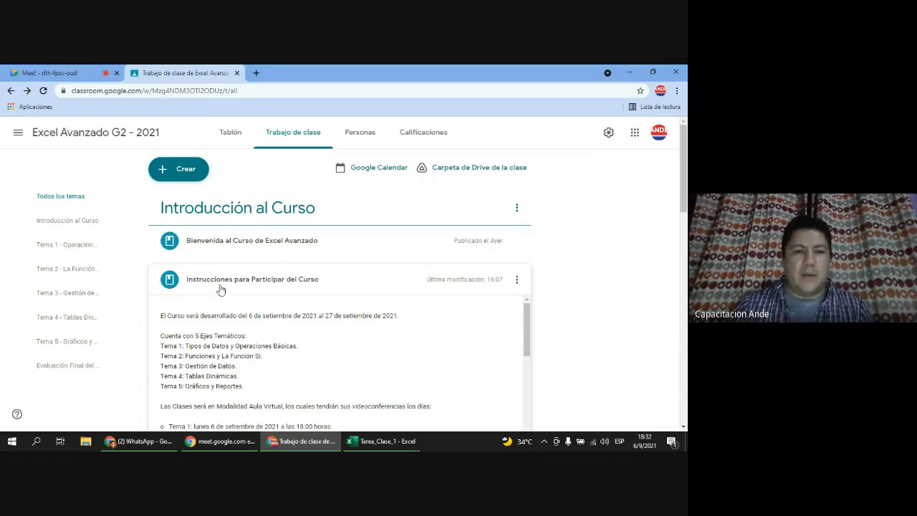
left_click(322, 283)
scroll(387, 301, "down", 3)
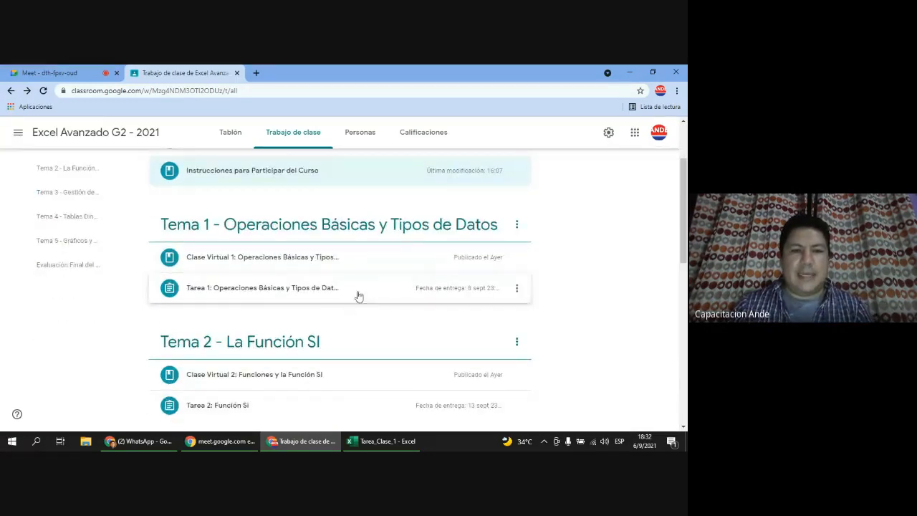
Step: Open the Tarea 1: Operaciones Básicas y Tipos de Datos page on its Instrucciones tab
left_click(278, 290)
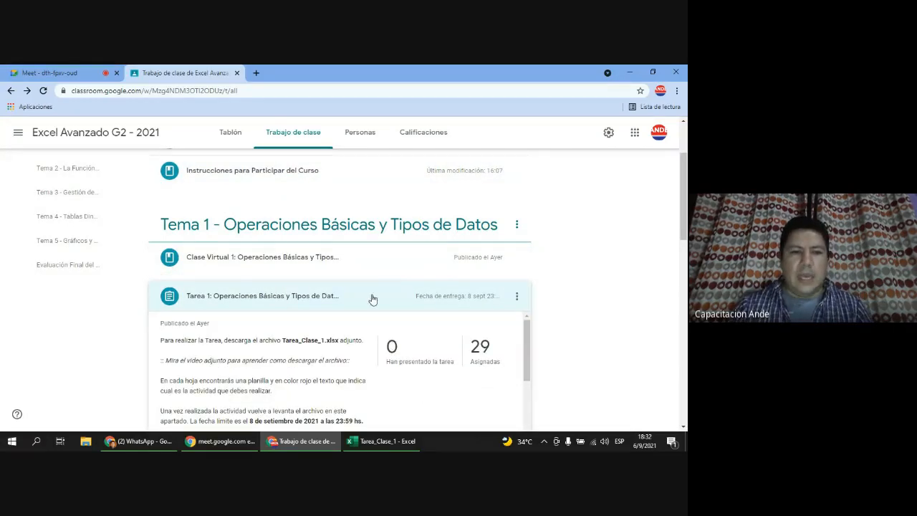
scroll(301, 310, "down", 2)
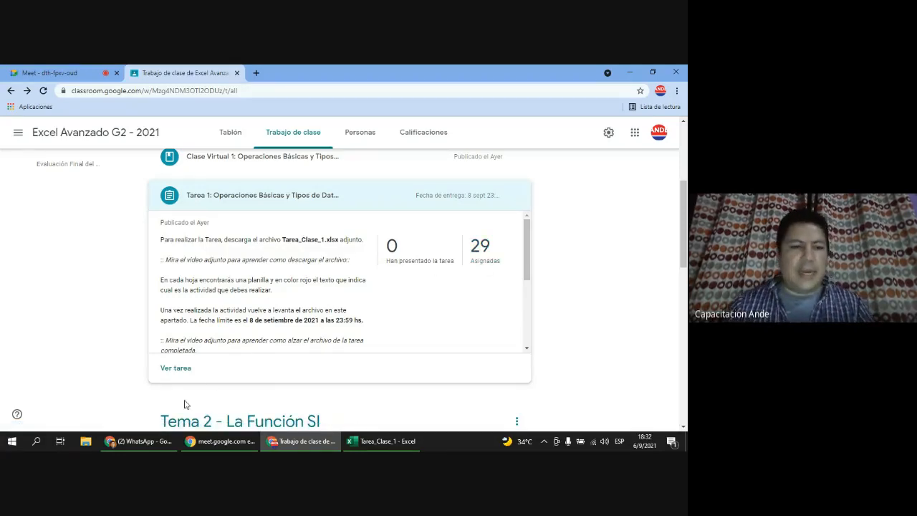
left_click(176, 368)
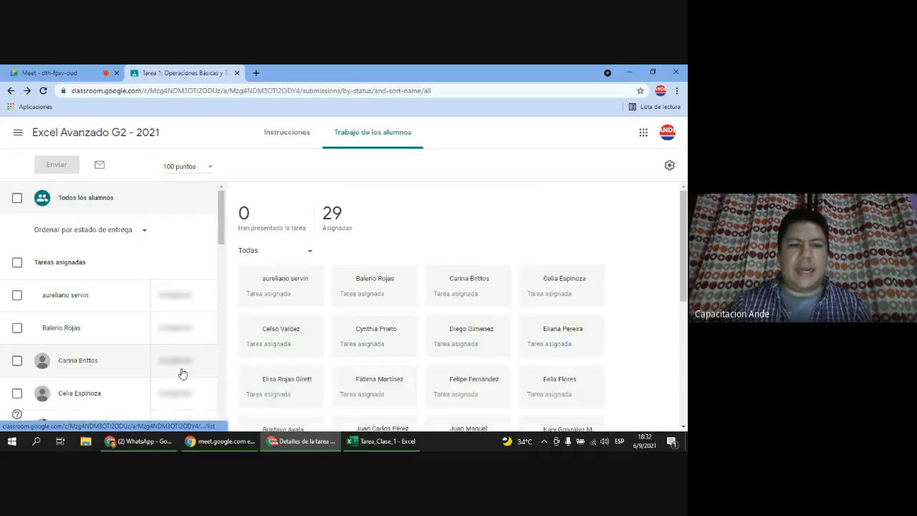
left_click(281, 126)
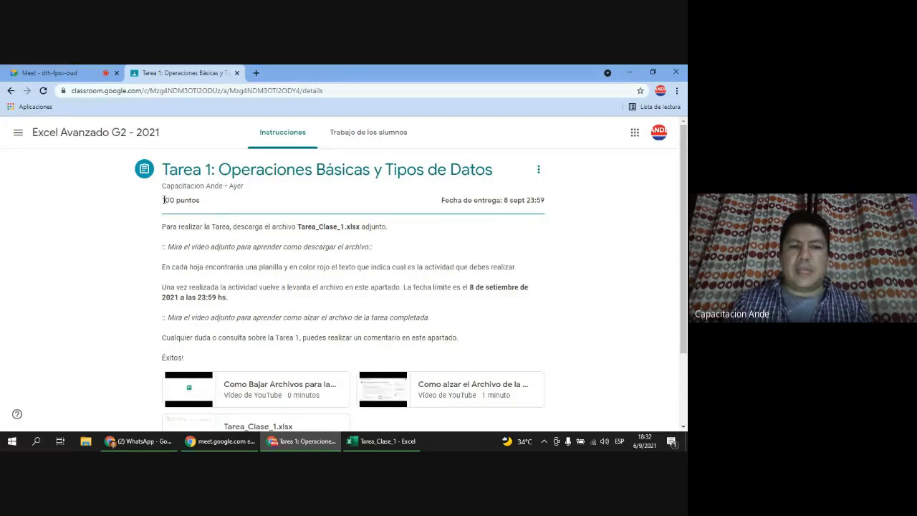
left_click_drag(163, 202, 210, 202)
left_click_drag(444, 200, 545, 201)
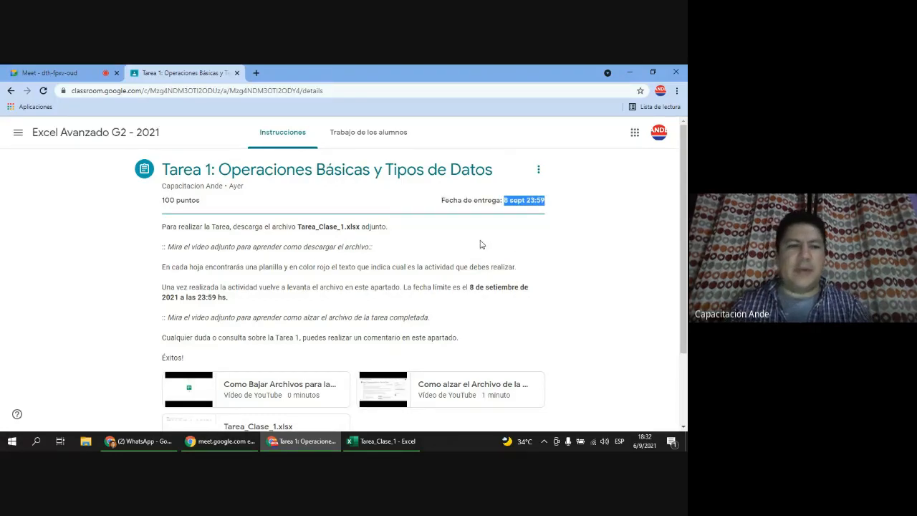
scroll(445, 282, "down", 1)
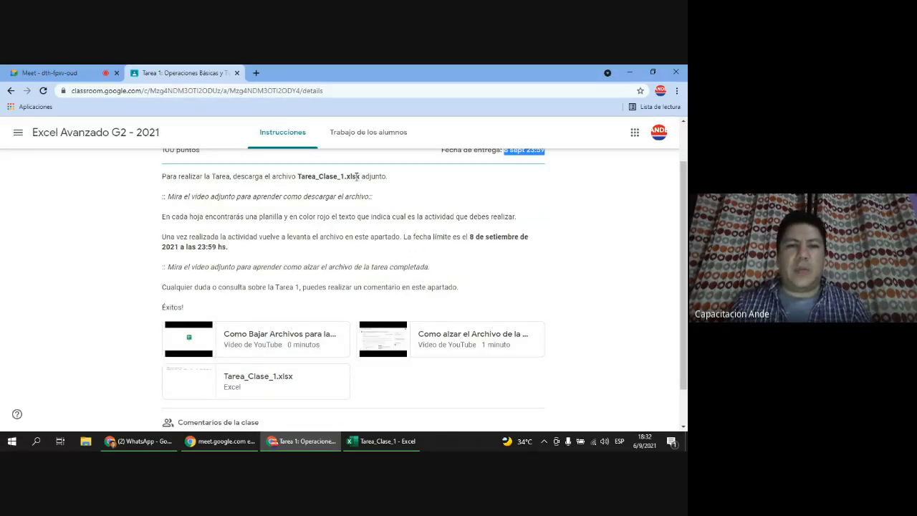
double_click(354, 176)
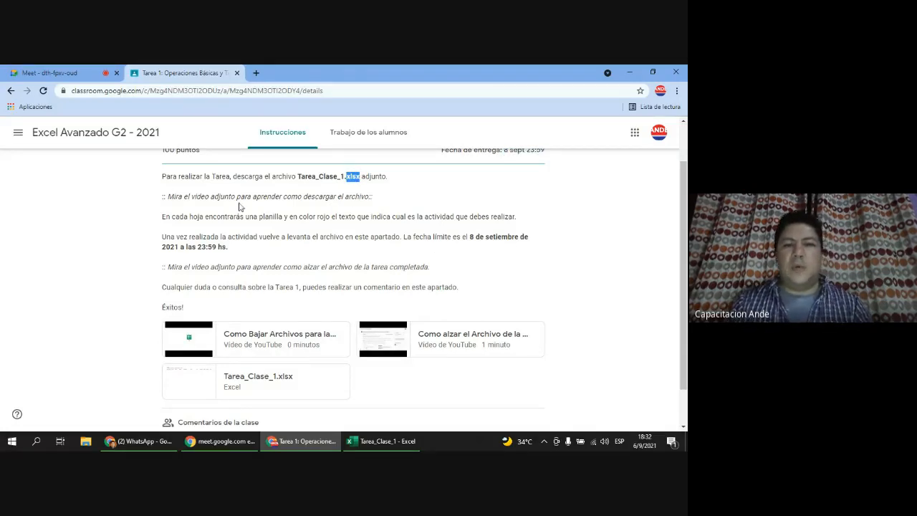
left_click_drag(172, 200, 353, 206)
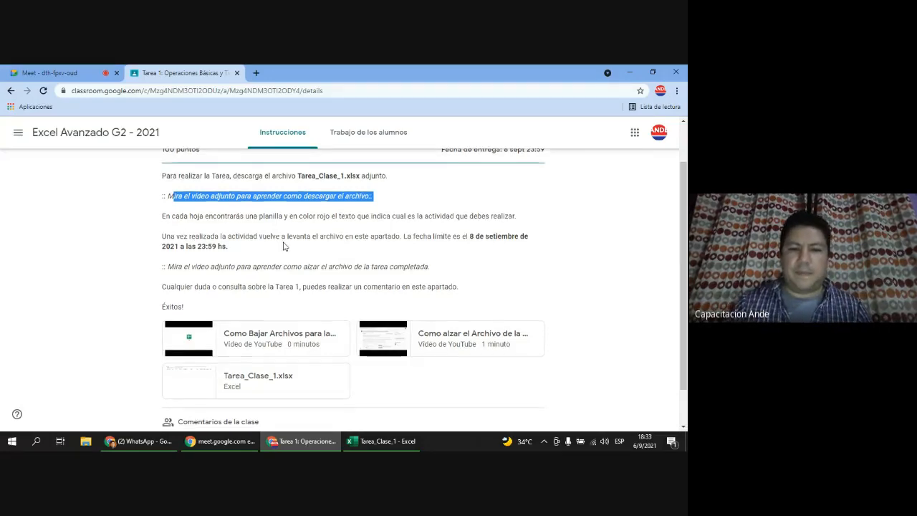
scroll(284, 245, "down", 1)
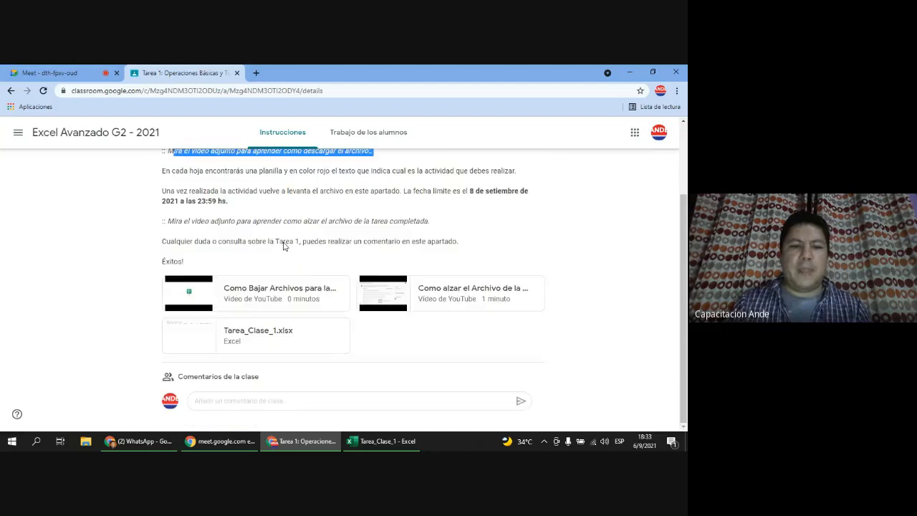
Step: Preview Tarea_Clase_1.xlsx's Actividad 1–4 sheets, then open it with Hojas de cálculo de Google
left_click(272, 332)
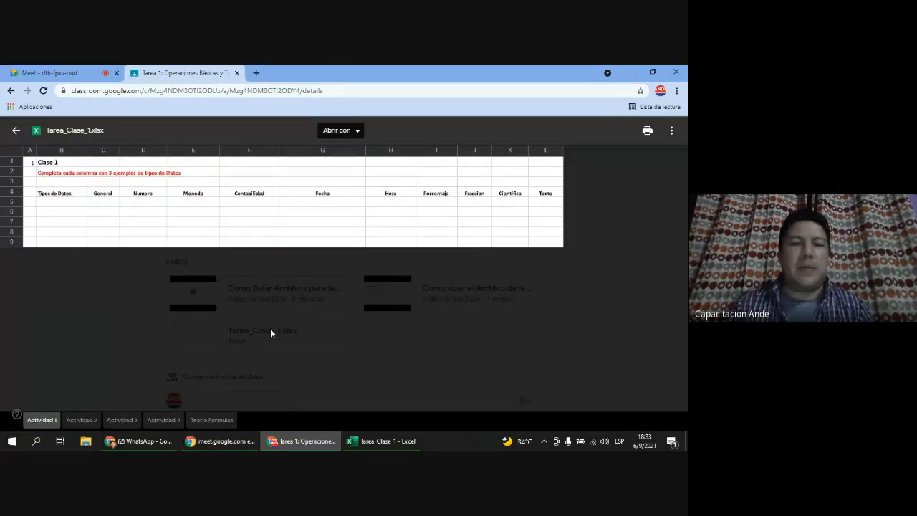
left_click(80, 420)
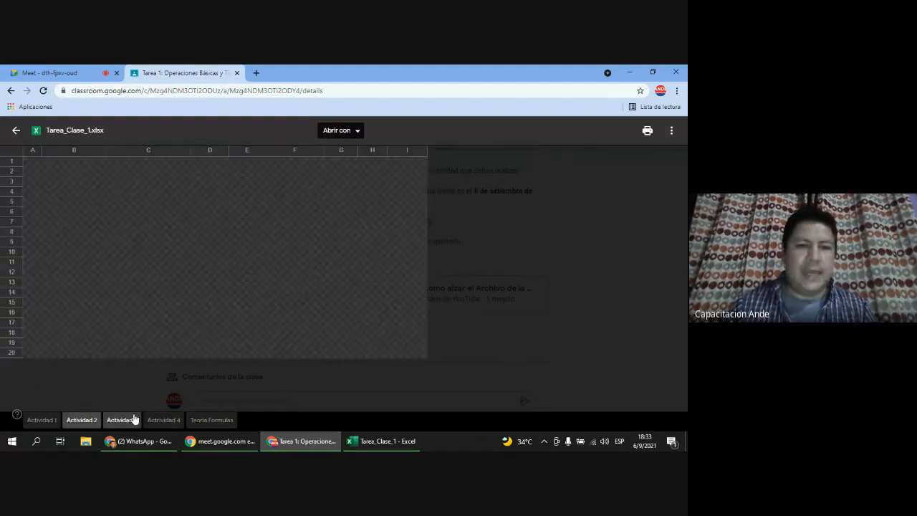
left_click(127, 421)
left_click(165, 421)
left_click(42, 421)
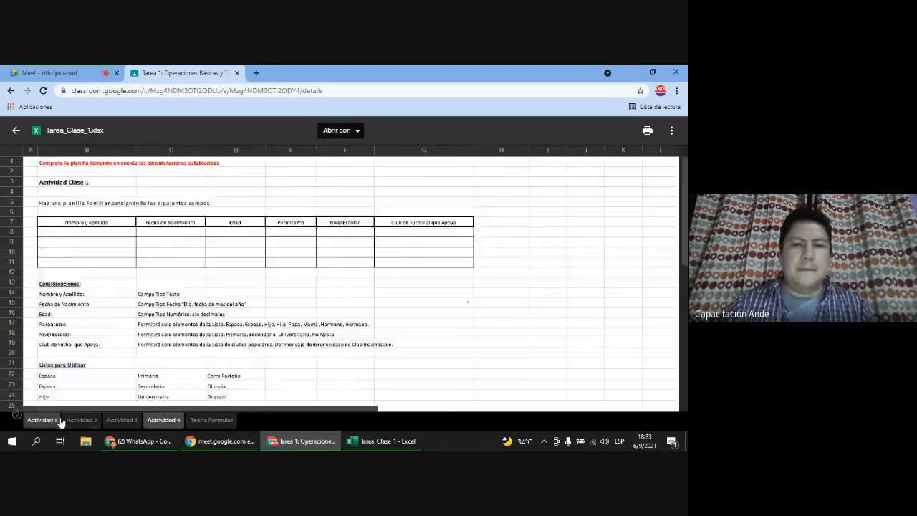
left_click(357, 132)
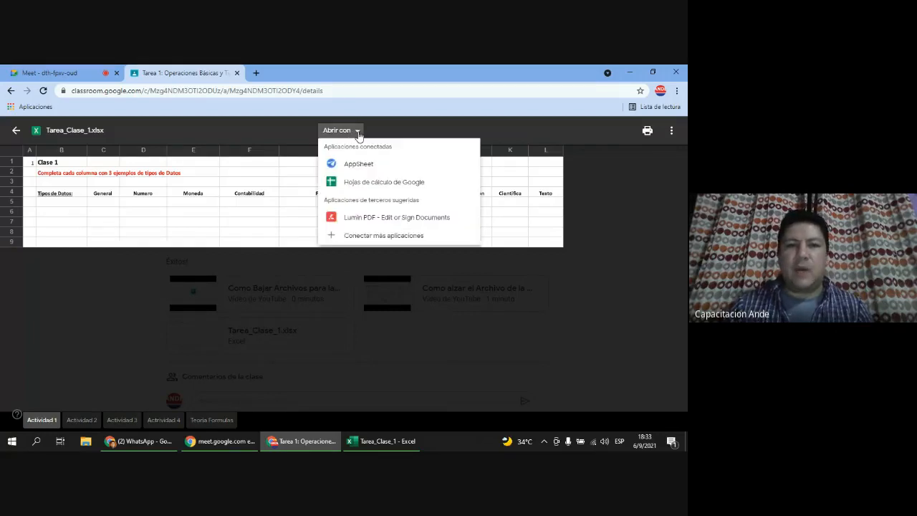
left_click(385, 188)
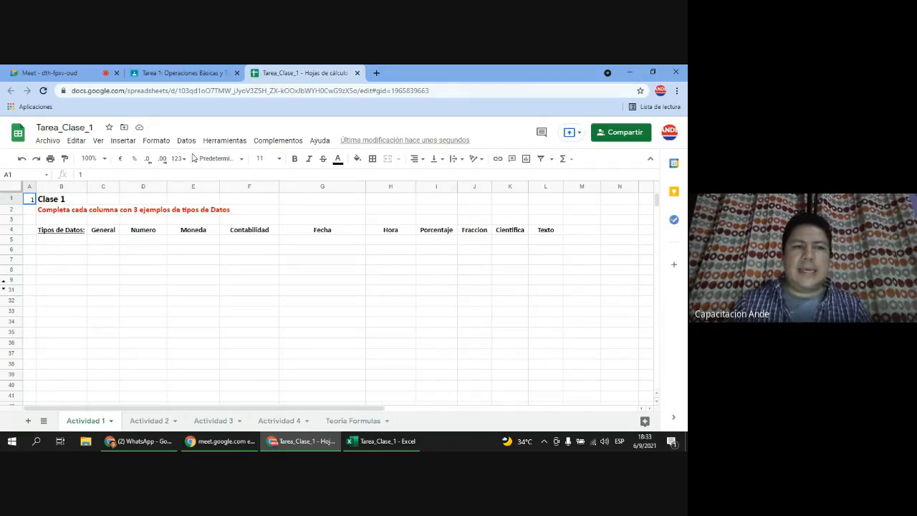
Step: Download Tarea_Clase_1 as Microsoft Excel (.xlsx) and close the Google Sheets copy
left_click(47, 141)
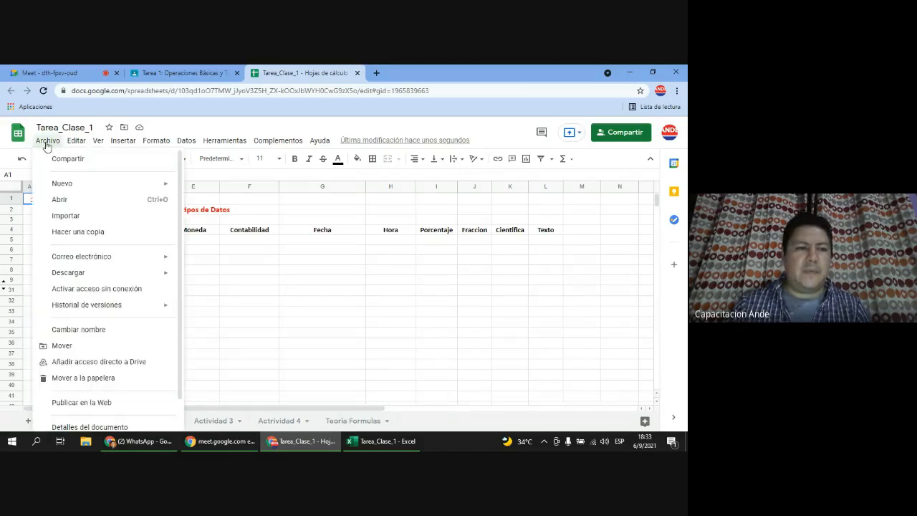
mouse_move(90, 277)
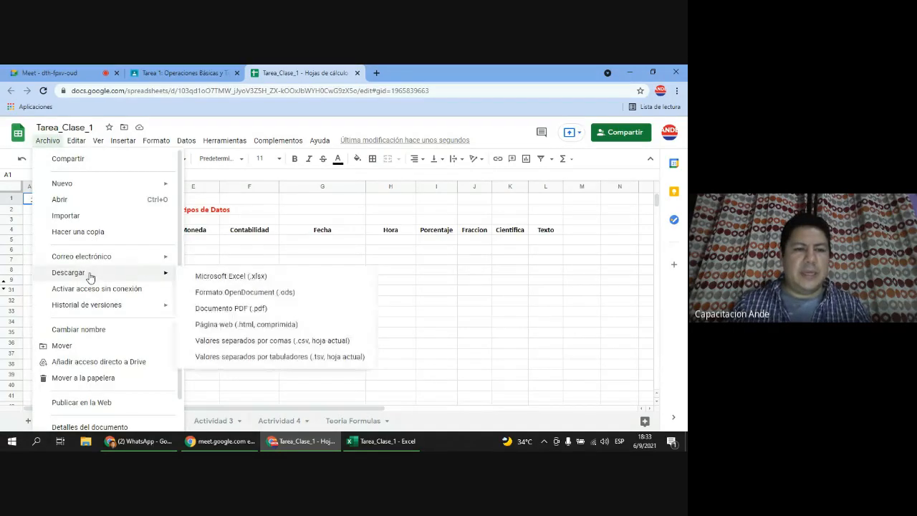
left_click(256, 279)
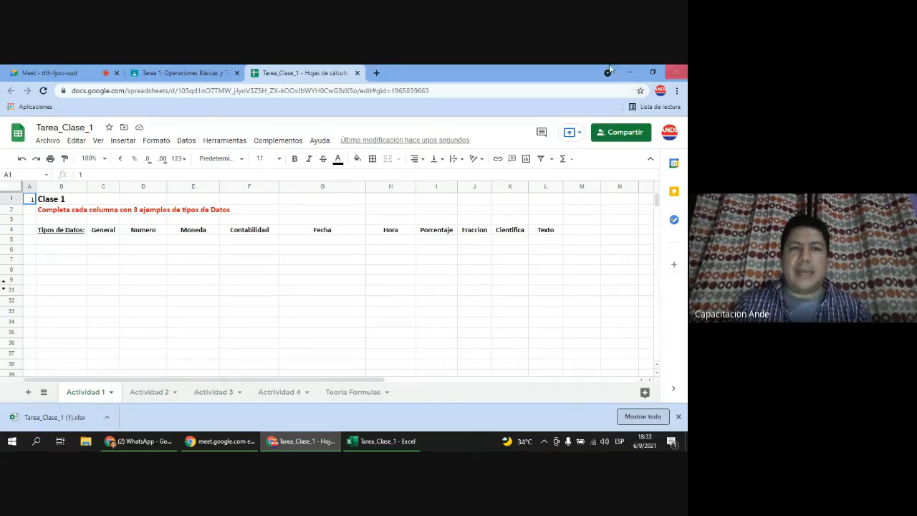
left_click(358, 73)
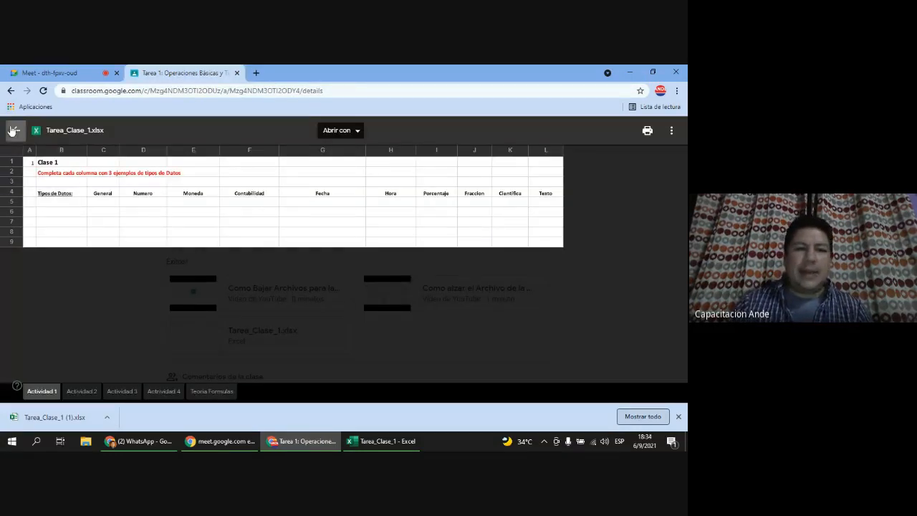
Step: Close the Tarea_Clase_1.xlsx preview, dismiss the downloads bar and open the Excel Avanzado G2 - 2021 stream
left_click(14, 130)
scroll(473, 332, "up", 2)
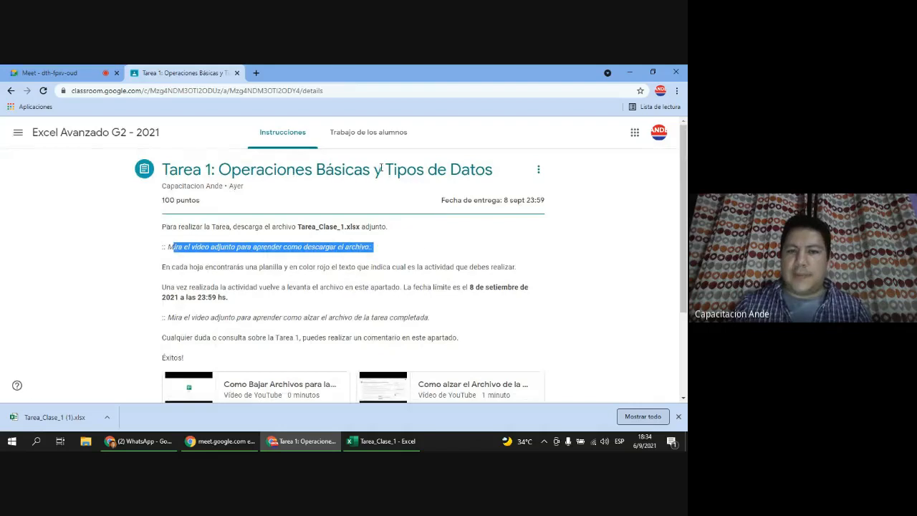
scroll(483, 284, "down", 2)
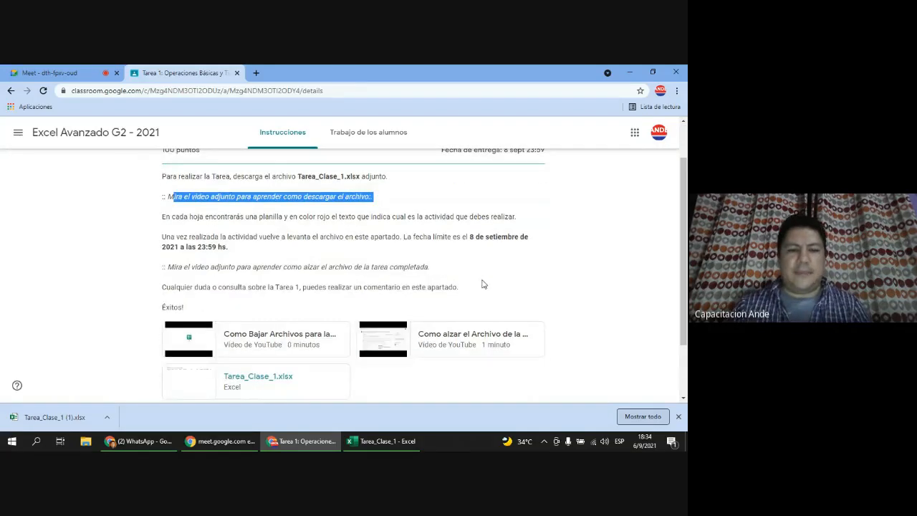
scroll(483, 285, "up", 2)
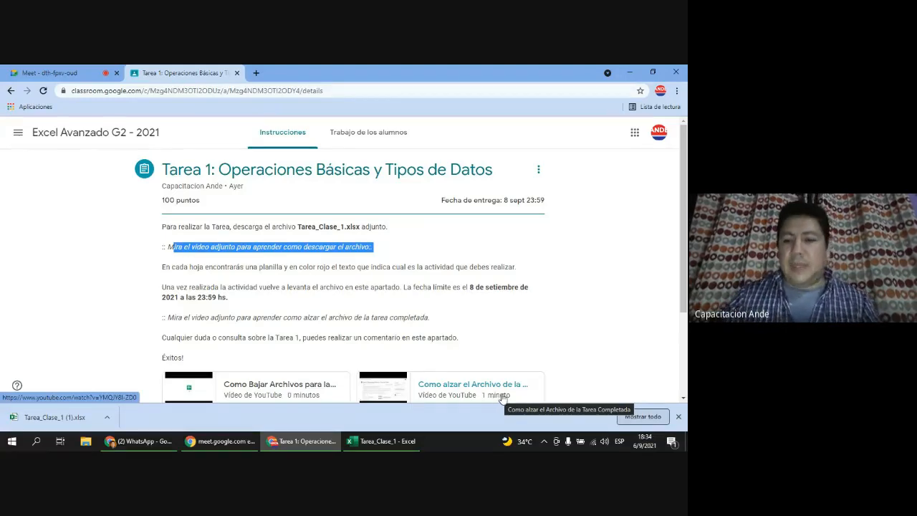
left_click(678, 417)
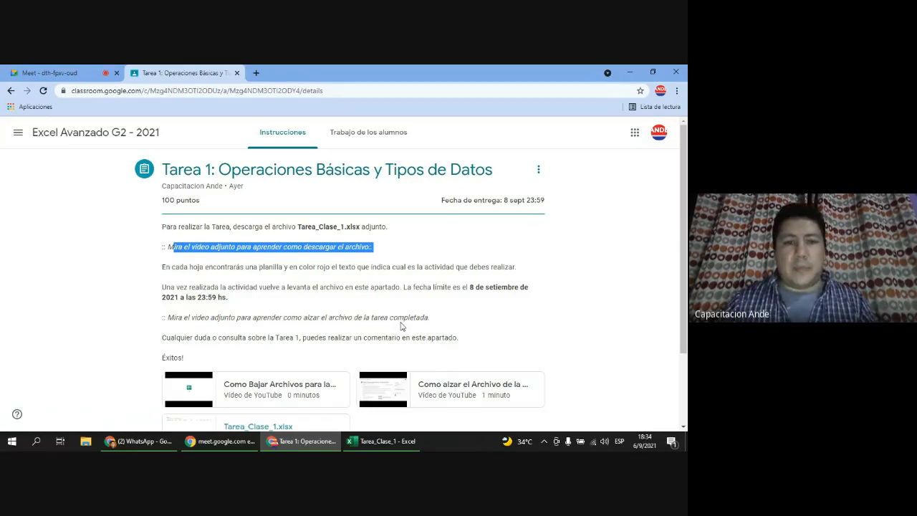
left_click(48, 134)
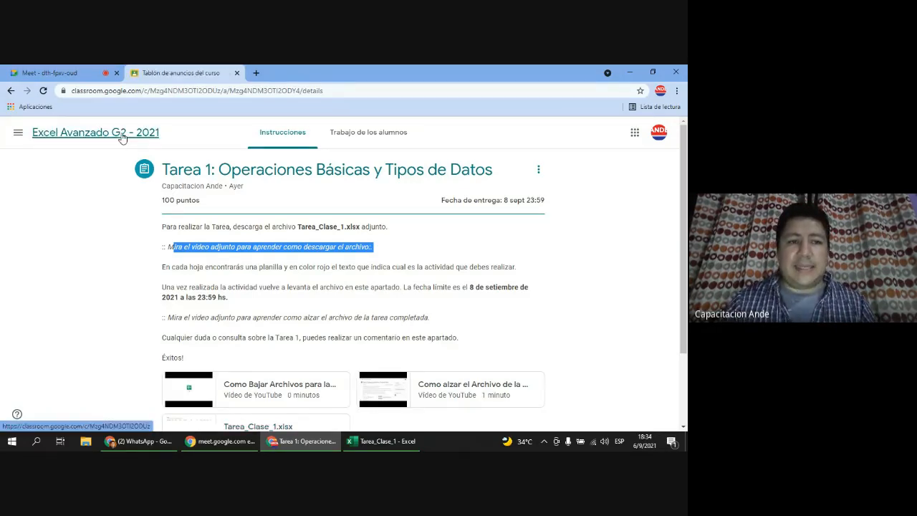
Step: Show the Trabajo de clase list with the Tarea 1 details collapsed
left_click(295, 136)
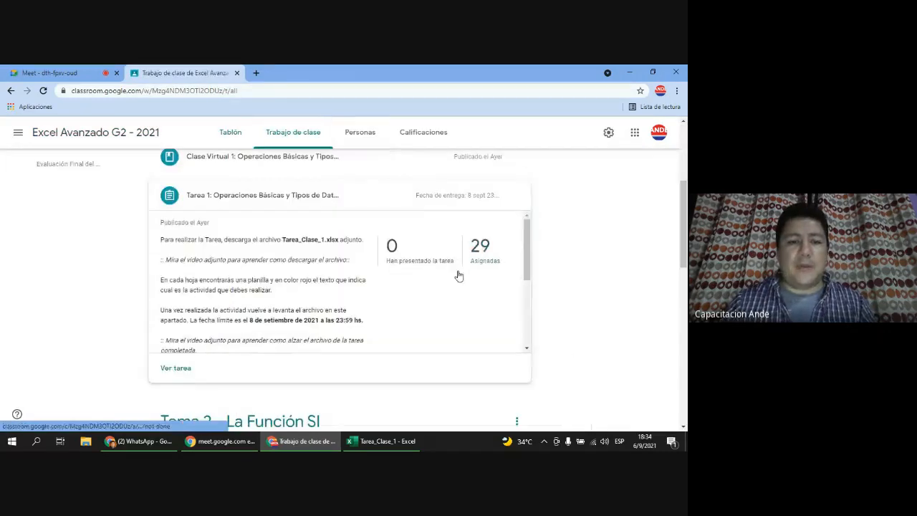
left_click(242, 203)
scroll(190, 258, "up", 2)
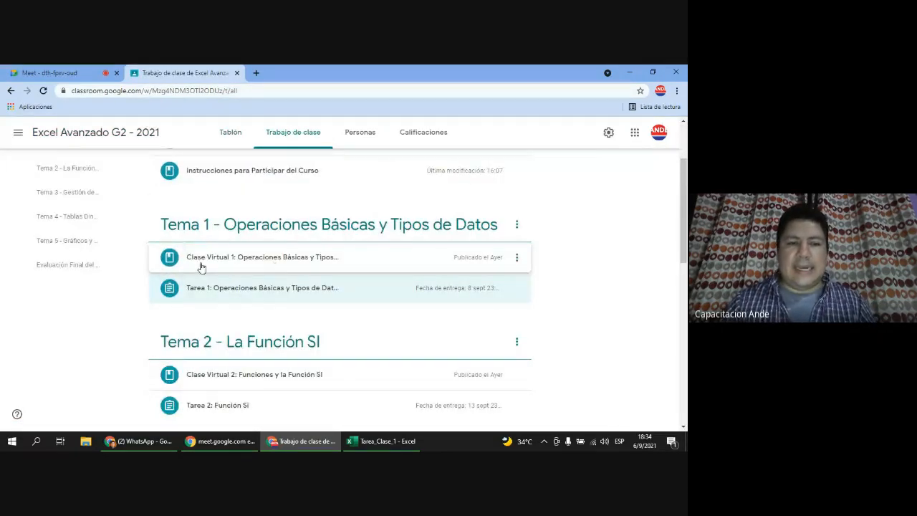
Step: Read and collapse the Clase Virtual 1 post, then bring the Tarea_Clase_1 workbook in Excel forward
left_click(276, 260)
scroll(277, 260, "down", 3)
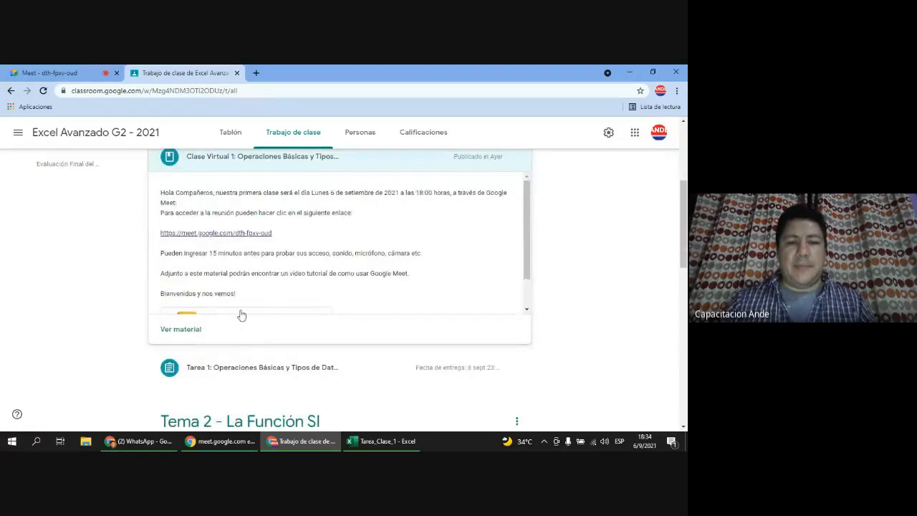
scroll(239, 313, "down", 2)
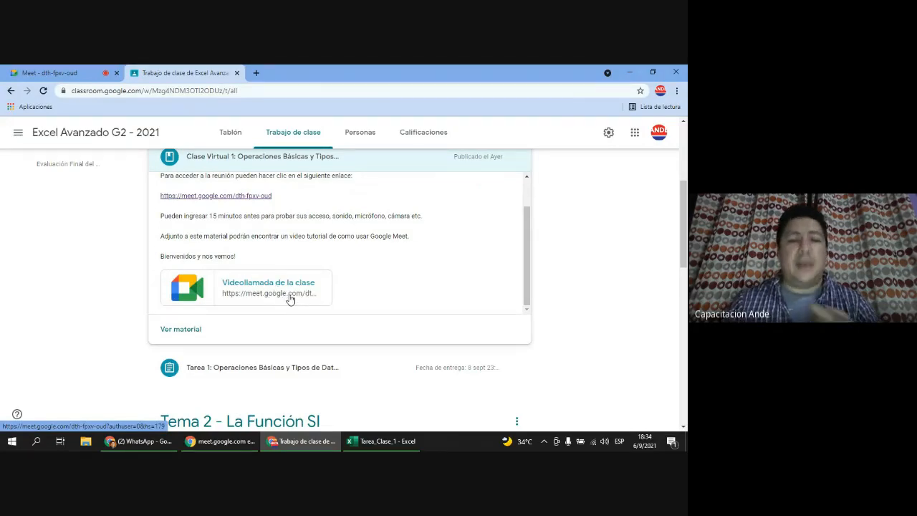
scroll(378, 274, "up", 1)
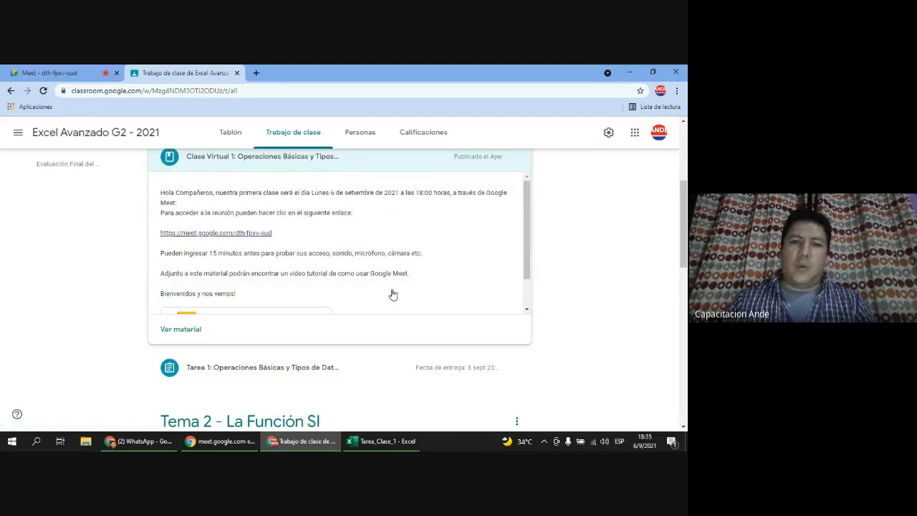
scroll(391, 293, "up", 1)
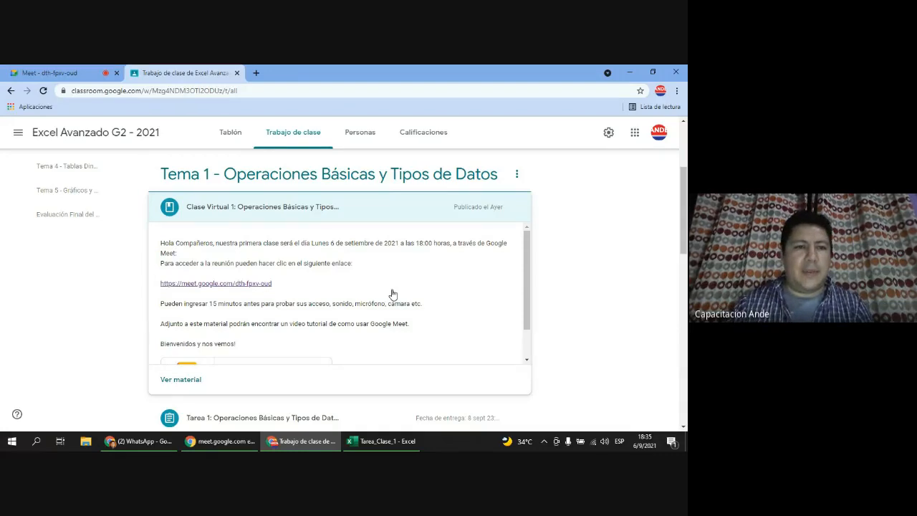
left_click(254, 213)
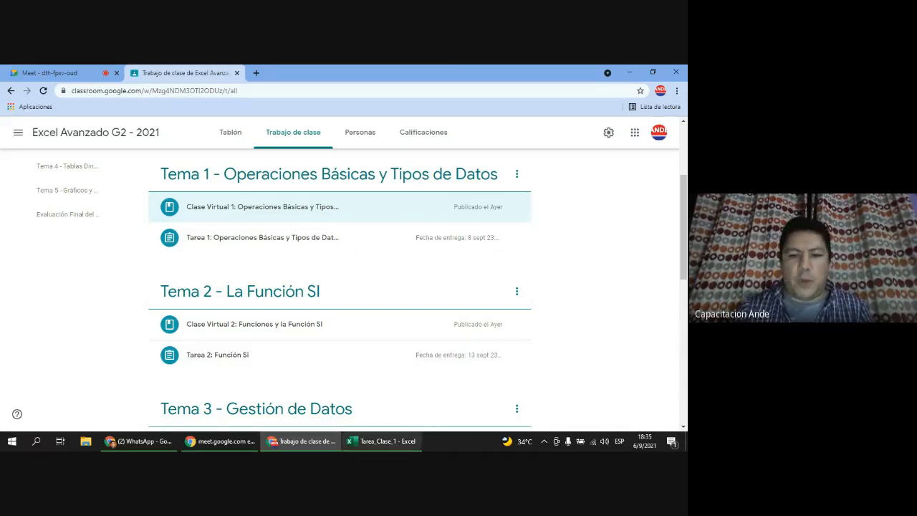
mouse_move(390, 448)
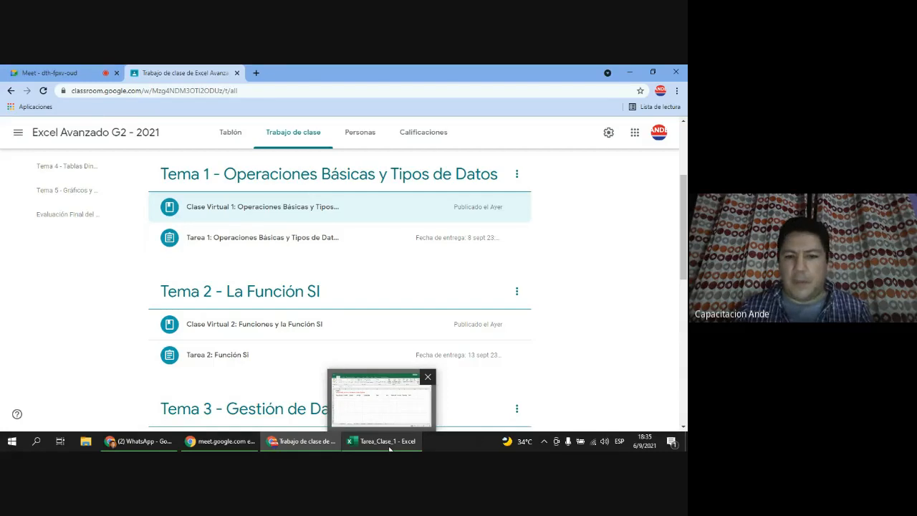
left_click(389, 443)
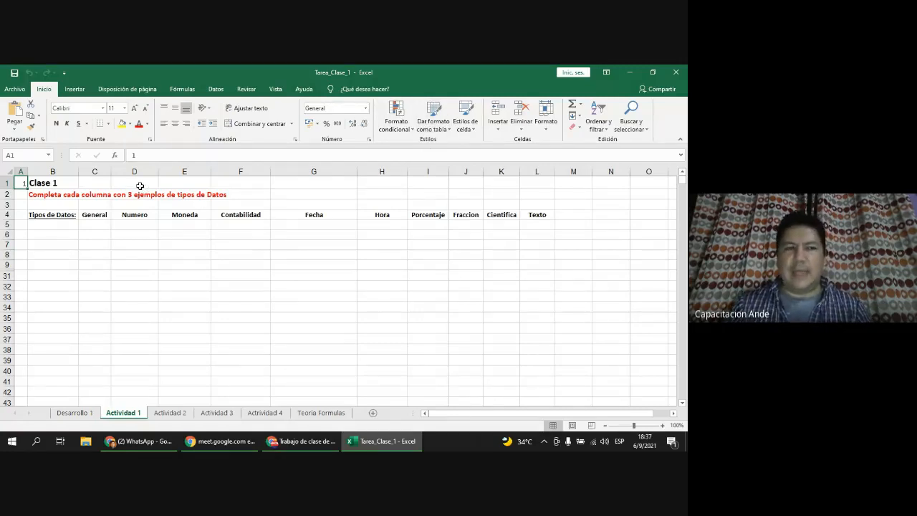
left_click(75, 90)
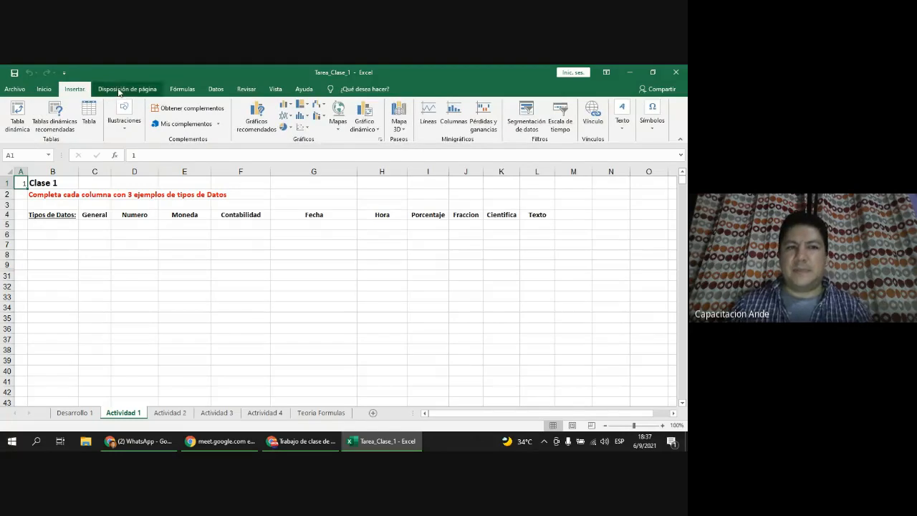
left_click(120, 91)
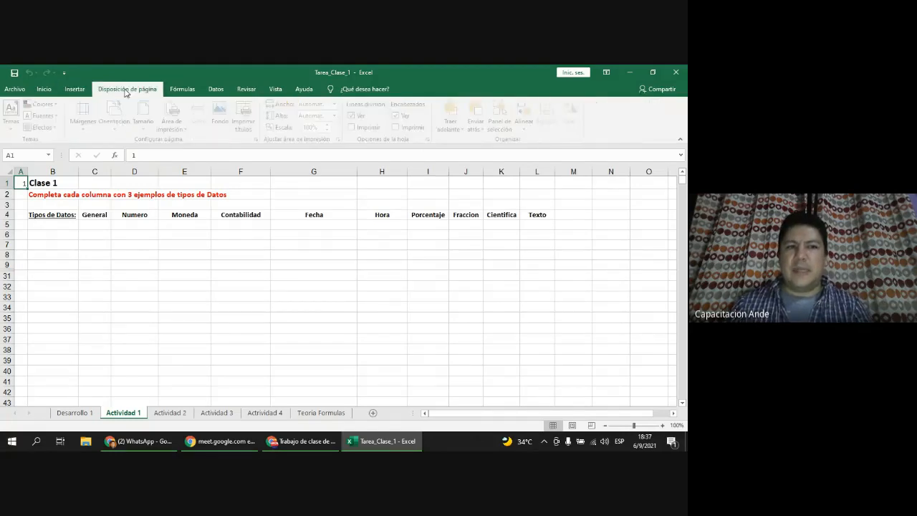
left_click(198, 93)
left_click(217, 91)
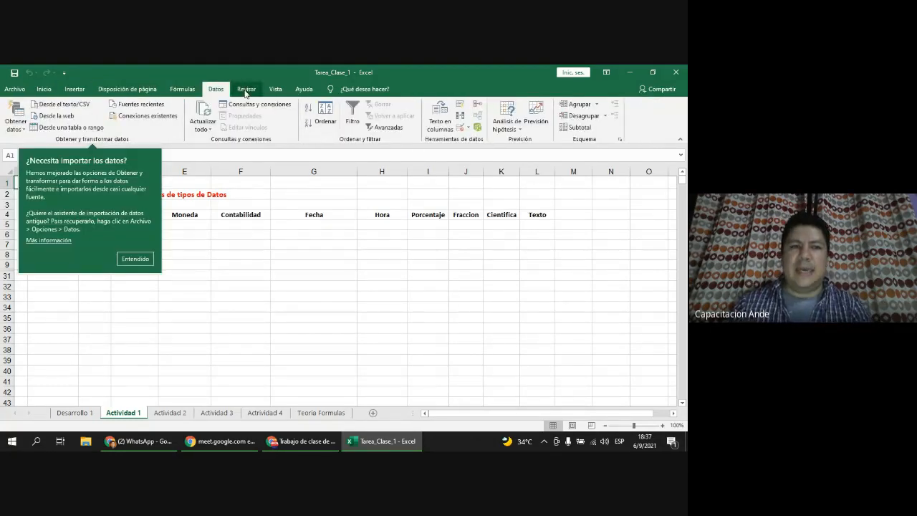
left_click(143, 260)
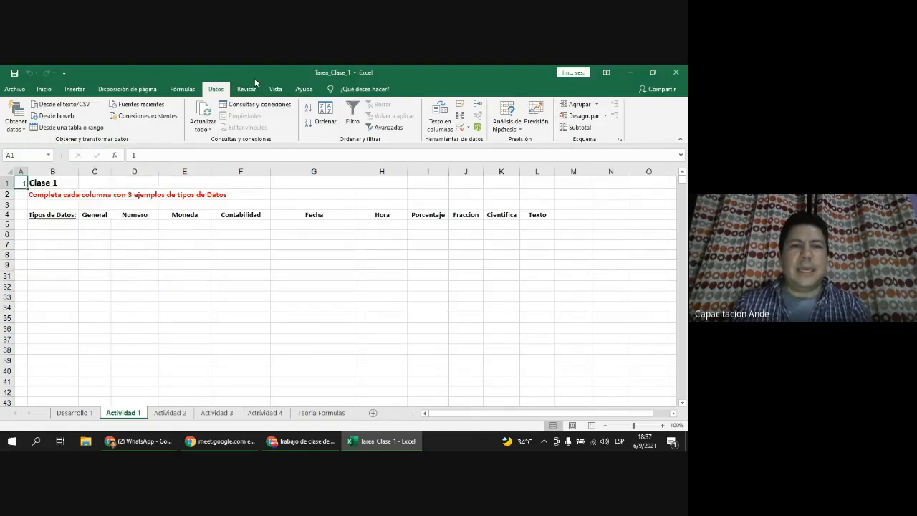
left_click(275, 89)
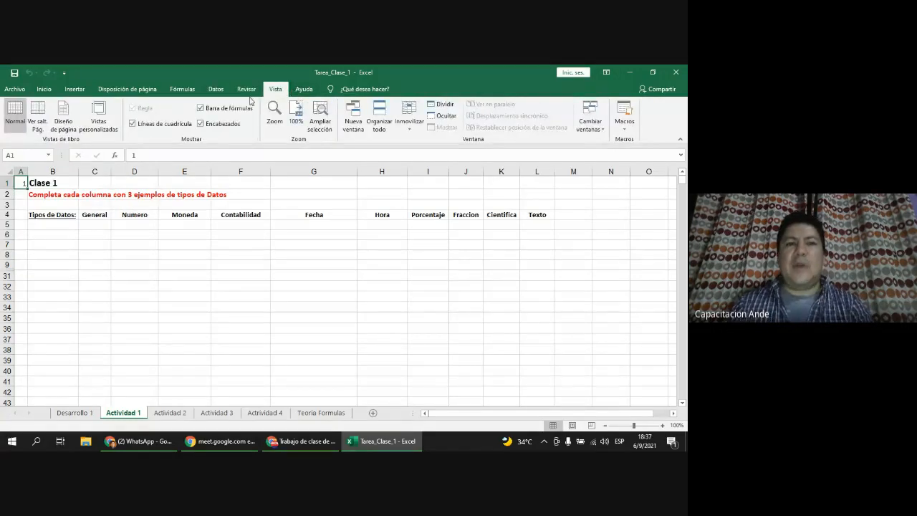
left_click(246, 89)
left_click(216, 90)
left_click(183, 90)
left_click(128, 90)
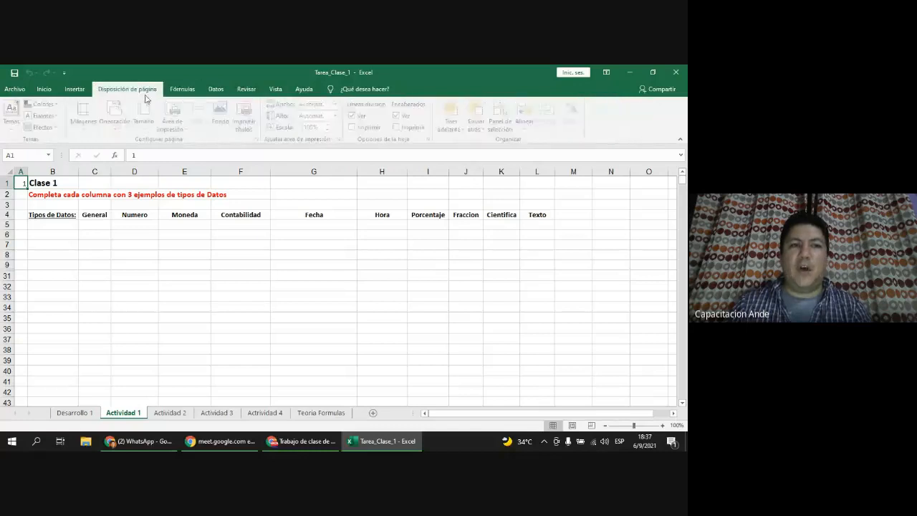
left_click(76, 90)
left_click(44, 90)
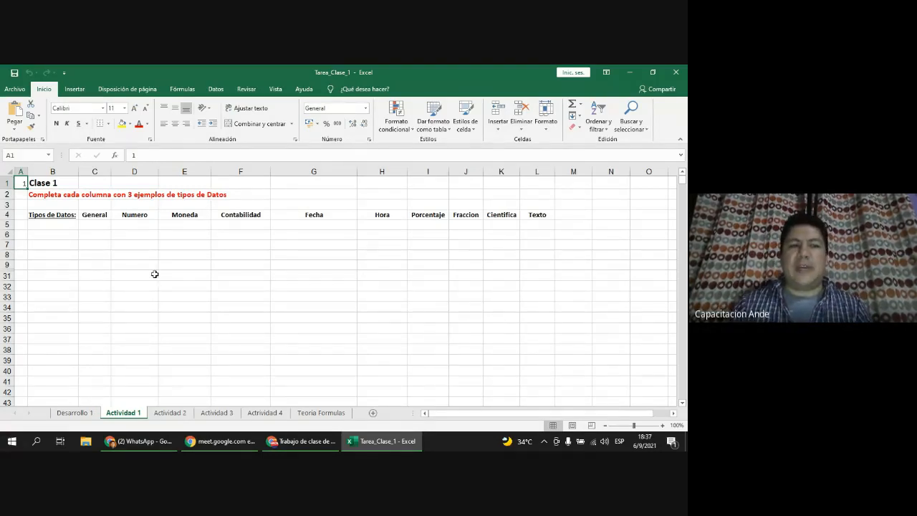
left_click_drag(21, 171, 73, 169)
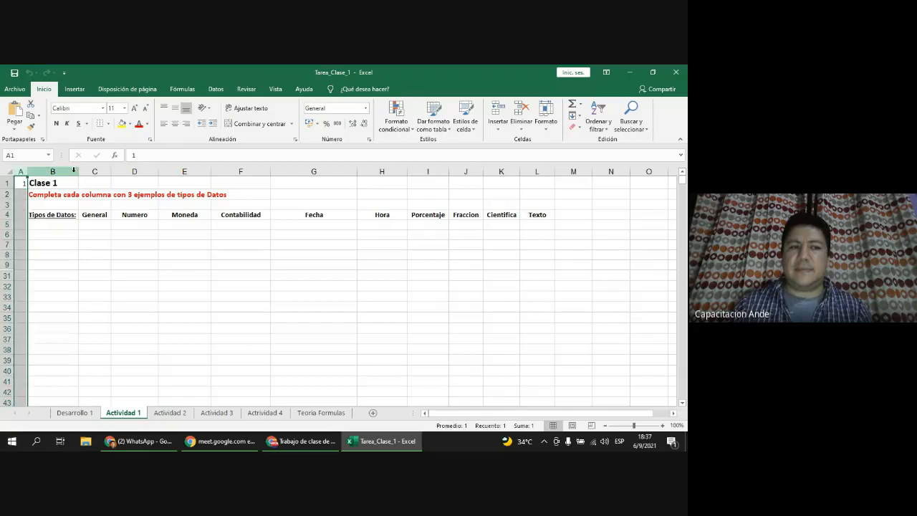
left_click(125, 172)
left_click(194, 170)
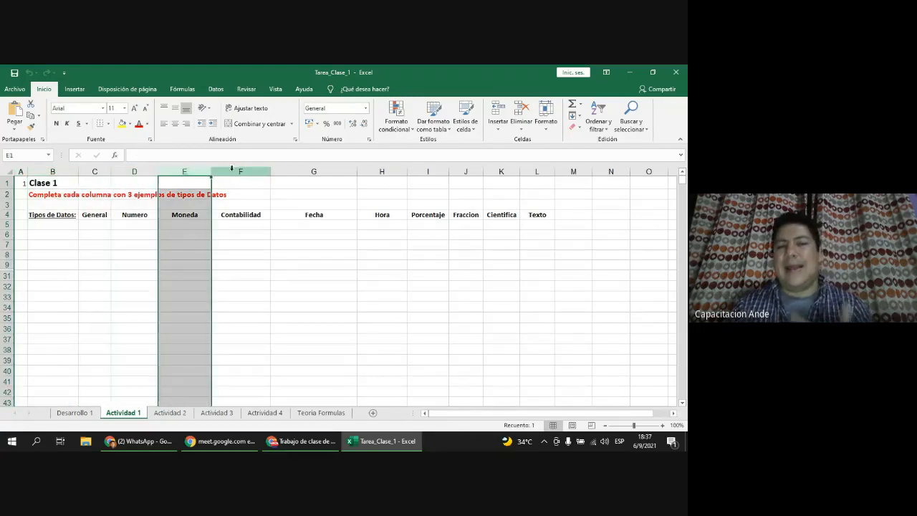
left_click(236, 171)
left_click(350, 171)
left_click(369, 170)
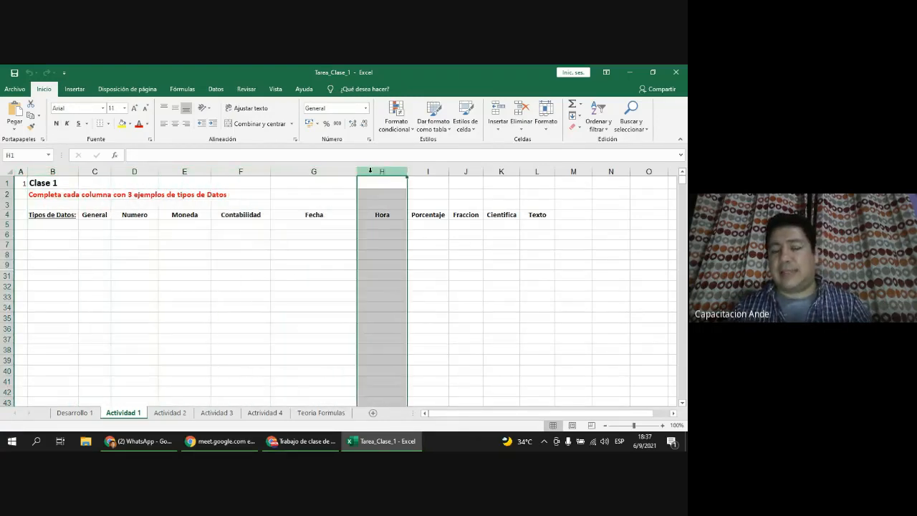
left_click(3, 183)
left_click(5, 195)
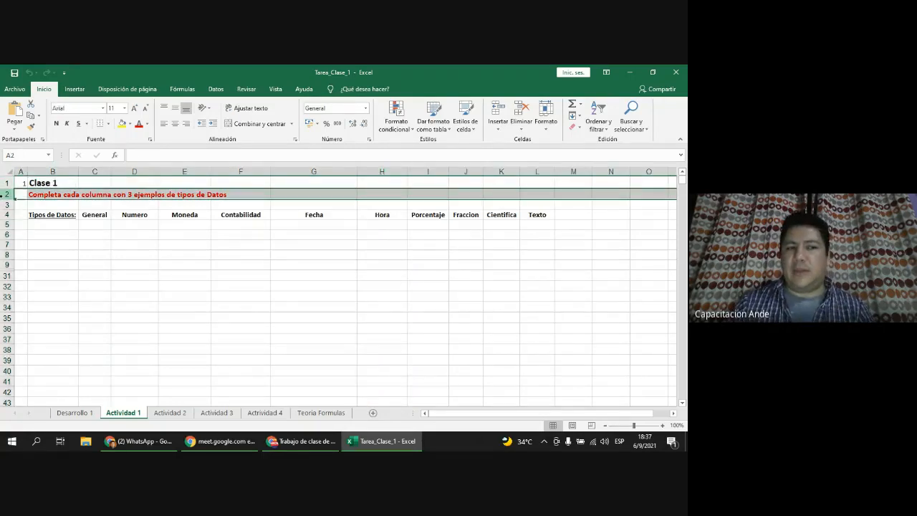
left_click(5, 205)
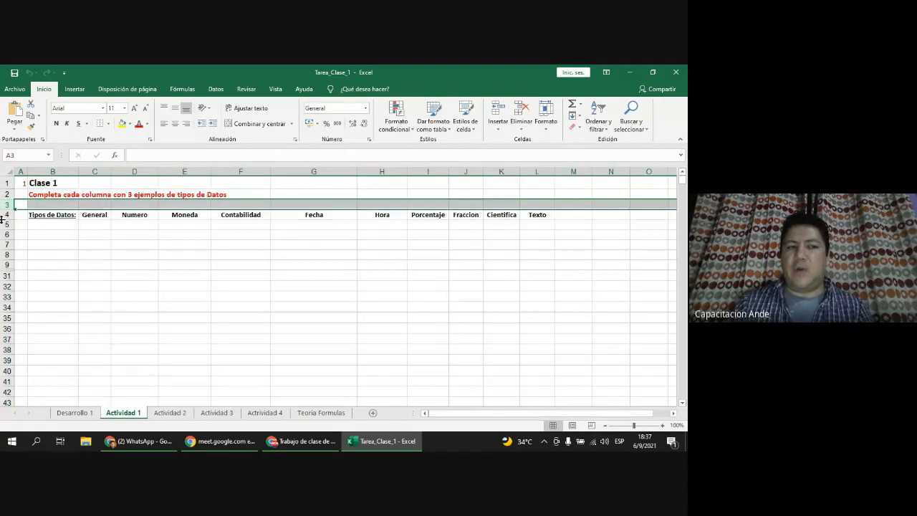
left_click(7, 215)
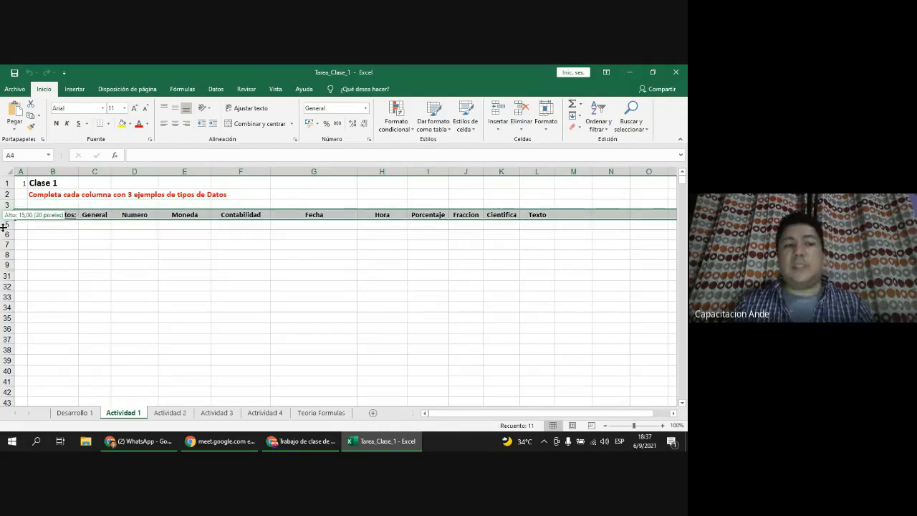
left_click(98, 246)
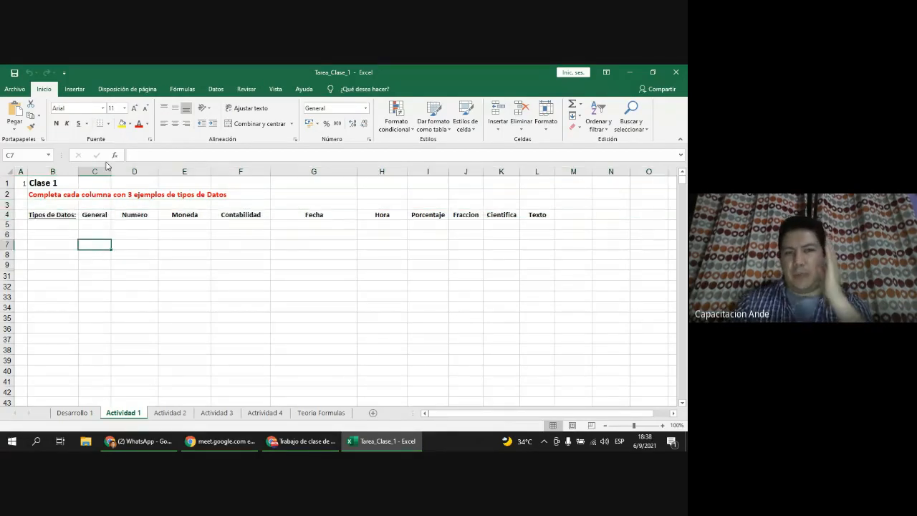
left_click(104, 216)
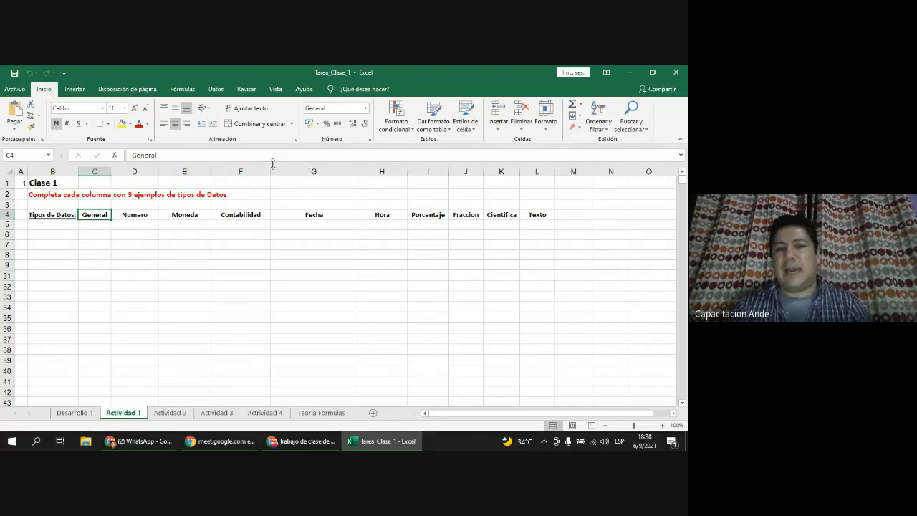
left_click(122, 214)
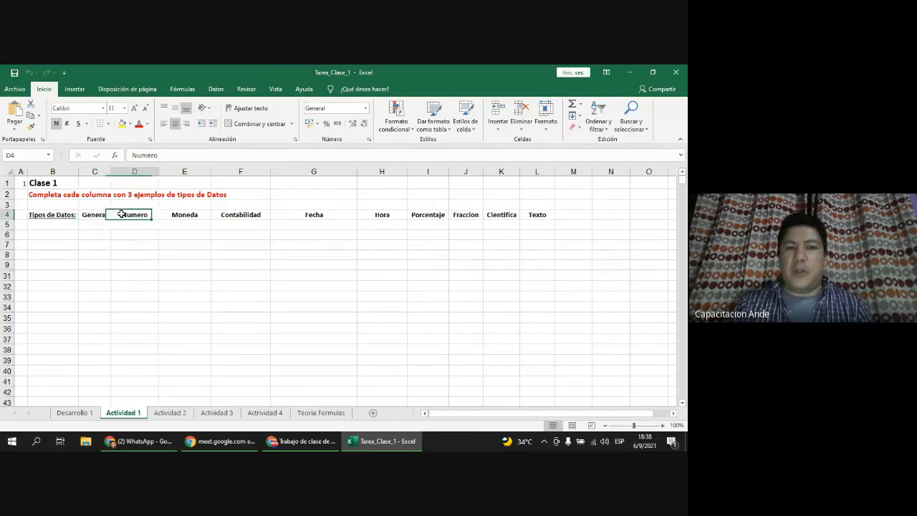
left_click(180, 214)
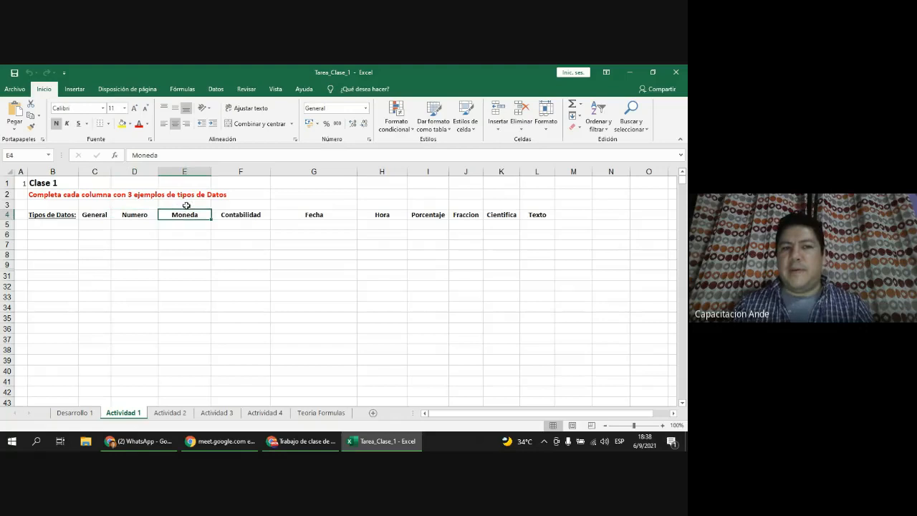
left_click(238, 213)
left_click(326, 214)
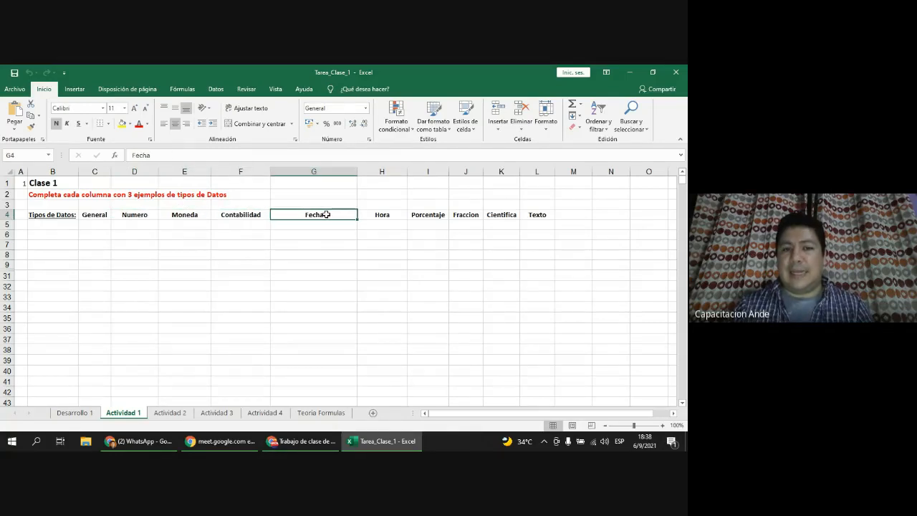
left_click(258, 214)
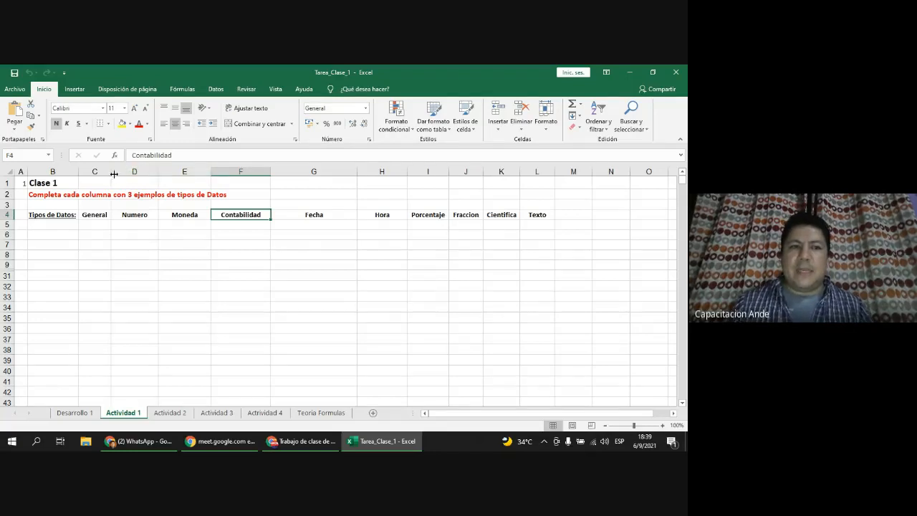
left_click_drag(113, 174, 299, 171)
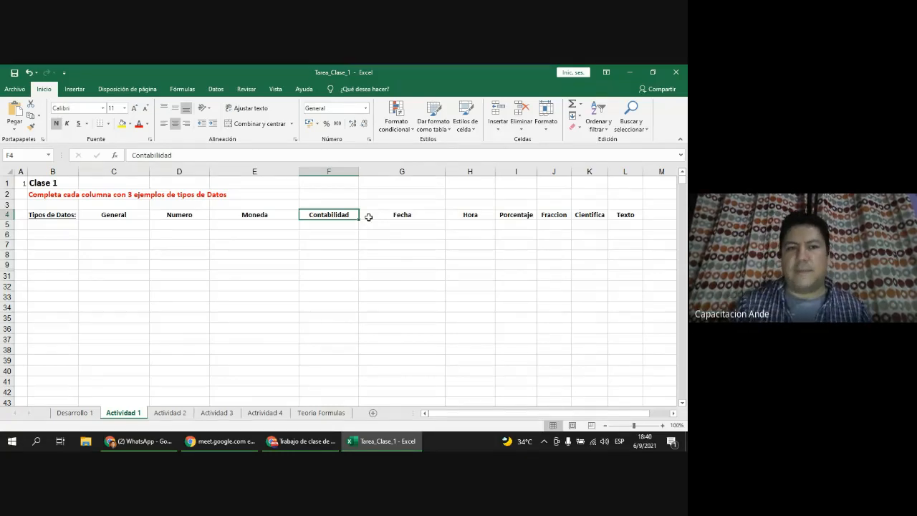
left_click(145, 227)
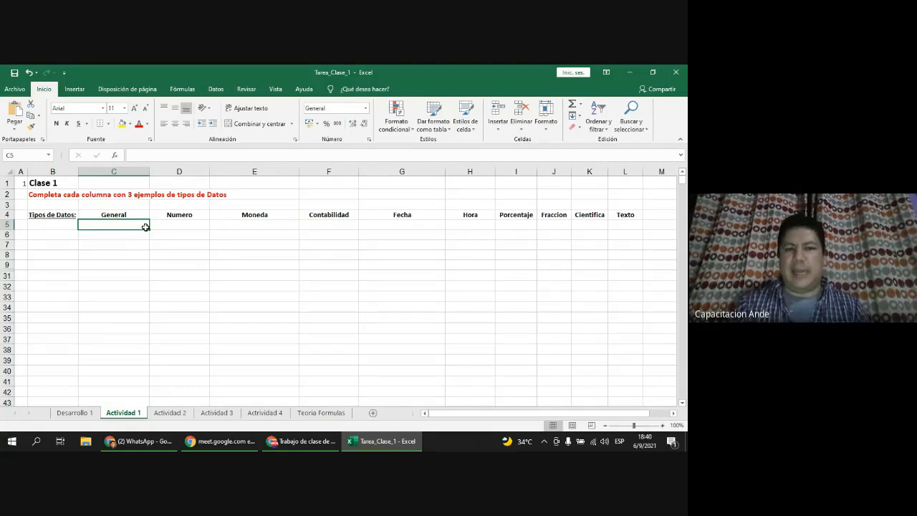
Step: Enter 123456789 in cell C5 under General and zoom the sheet to 145%
type("123")
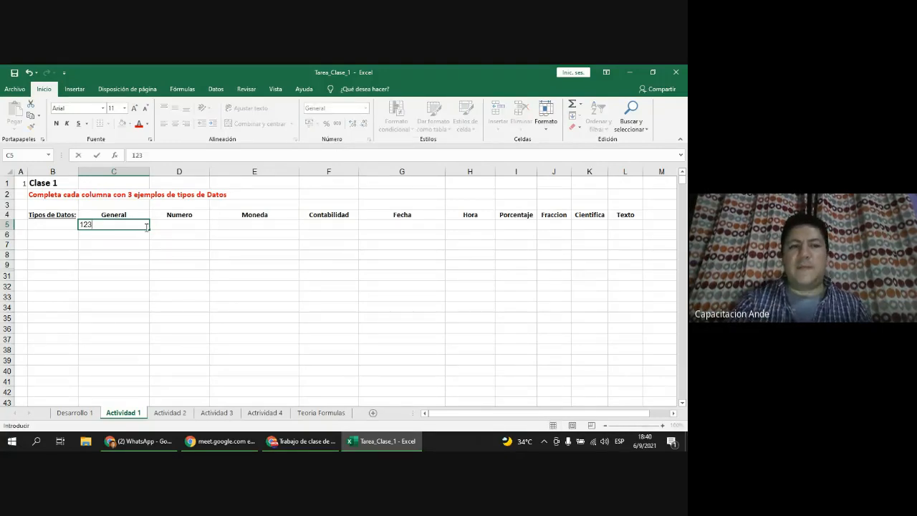
type("456")
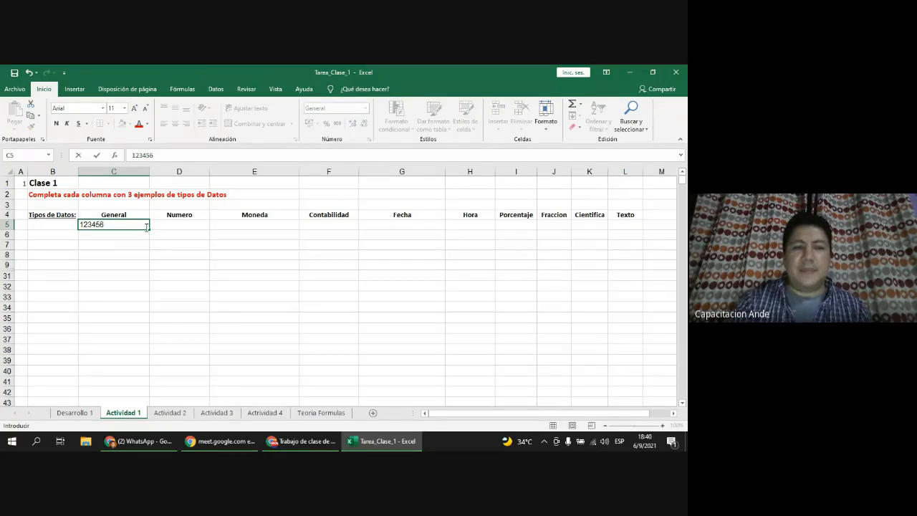
type("789")
key("Return")
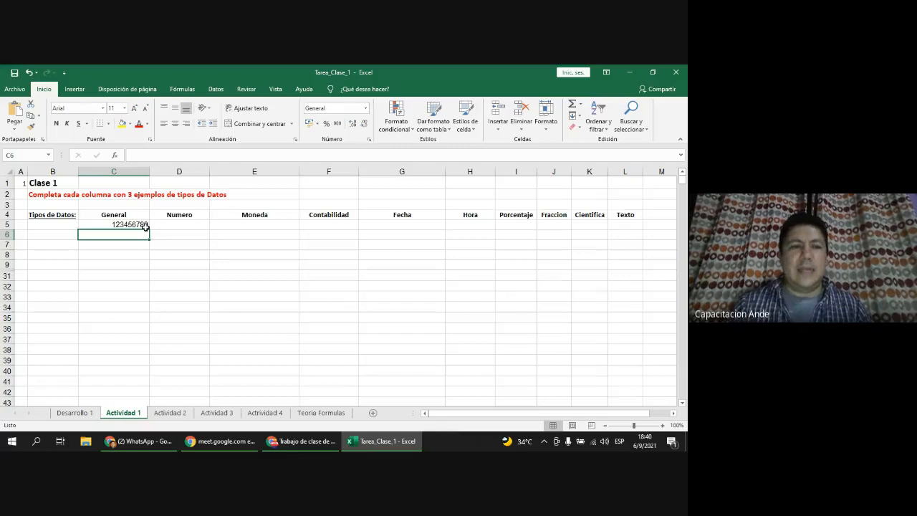
left_click(145, 226)
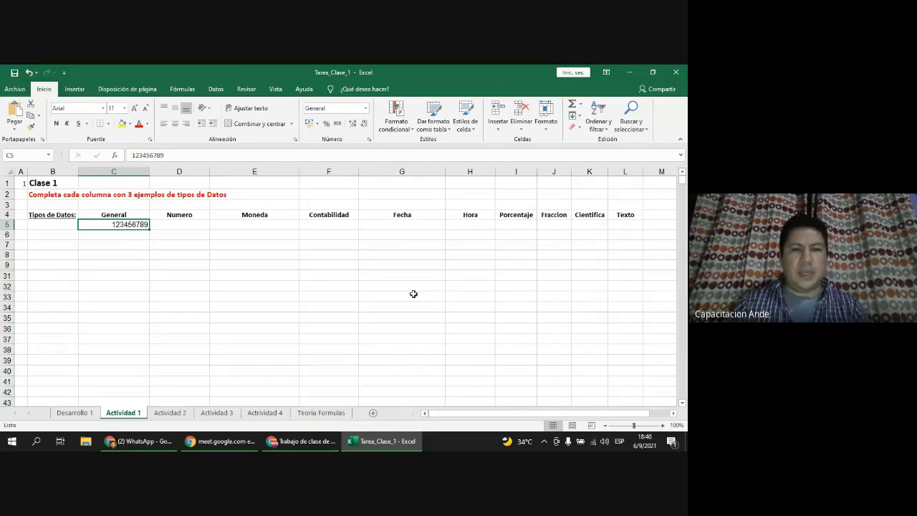
scroll(414, 294, "up", 4, "ctrl")
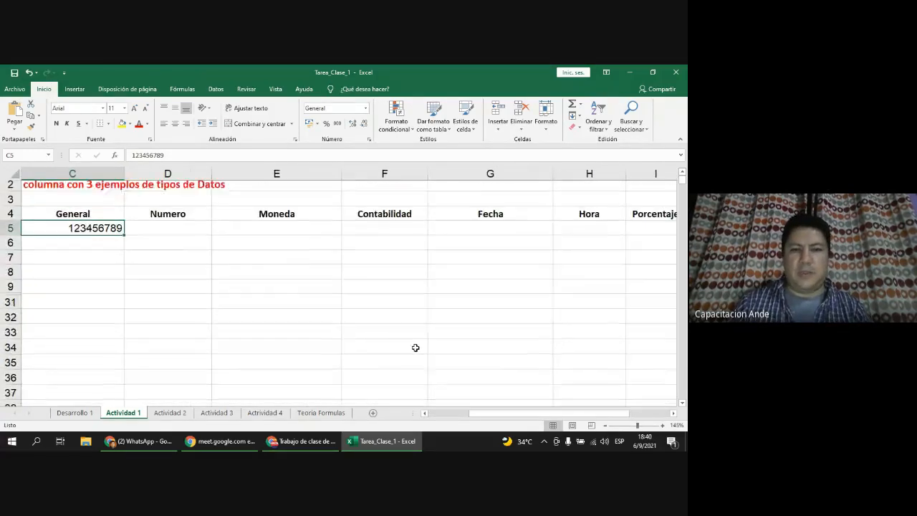
left_click_drag(527, 415, 487, 414)
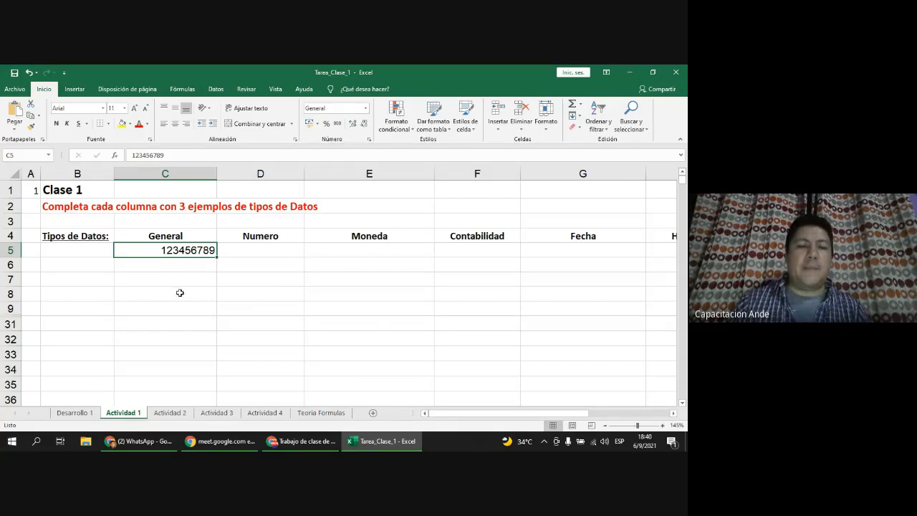
right_click(189, 251)
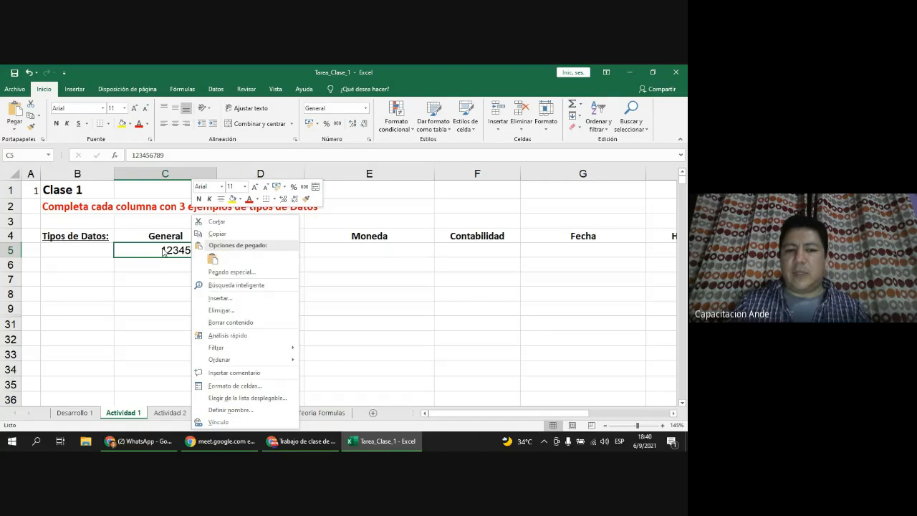
left_click(251, 388)
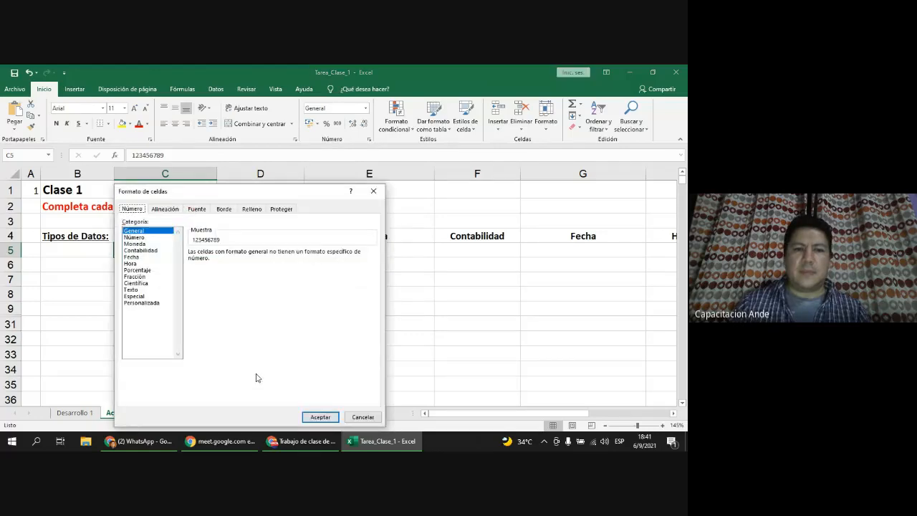
left_click_drag(258, 194, 330, 147)
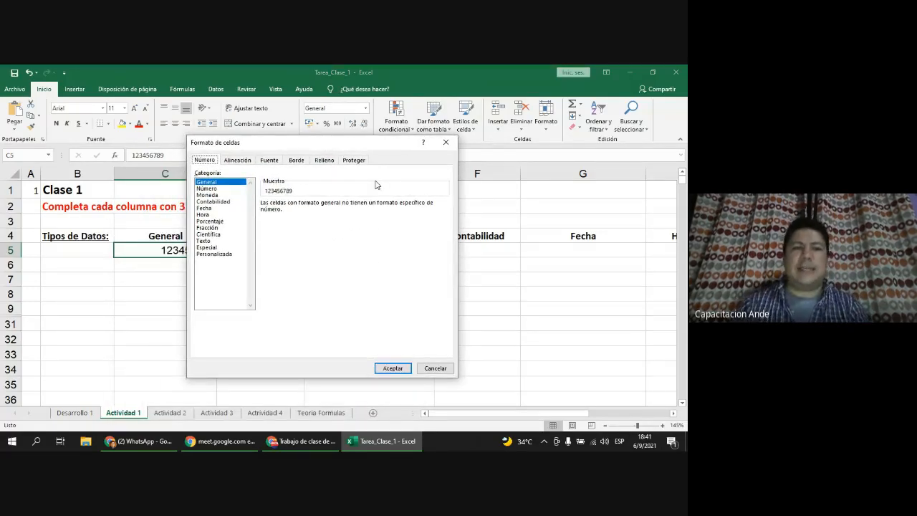
left_click(224, 187)
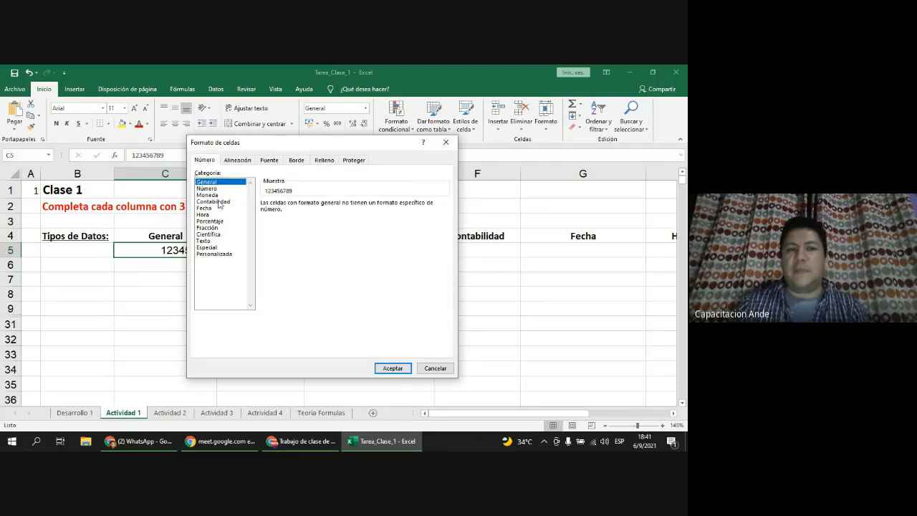
key("Down")
key("Down")
key("Down")
key("Down")
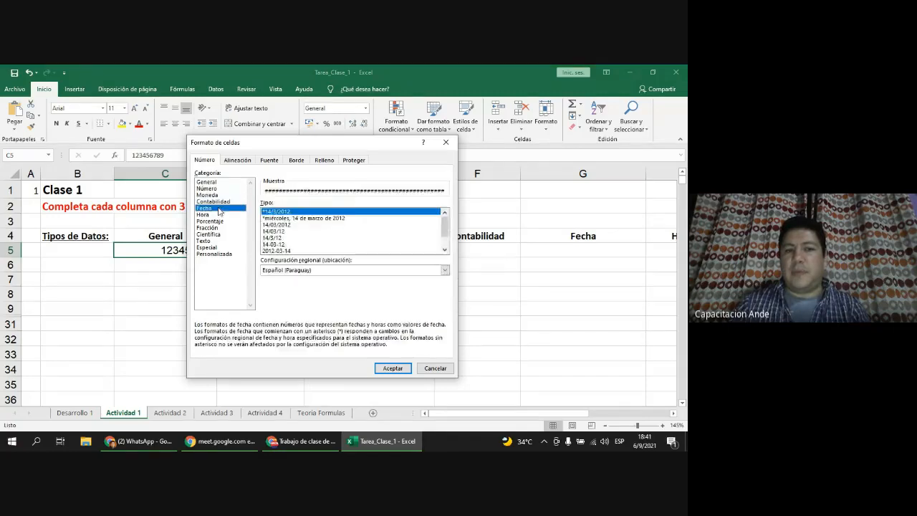
key("Down")
key("Down")
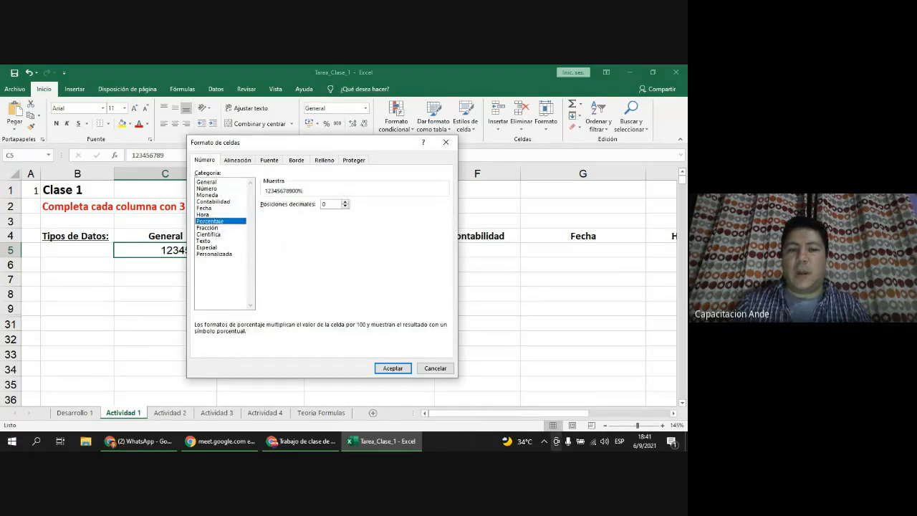
left_click(439, 370)
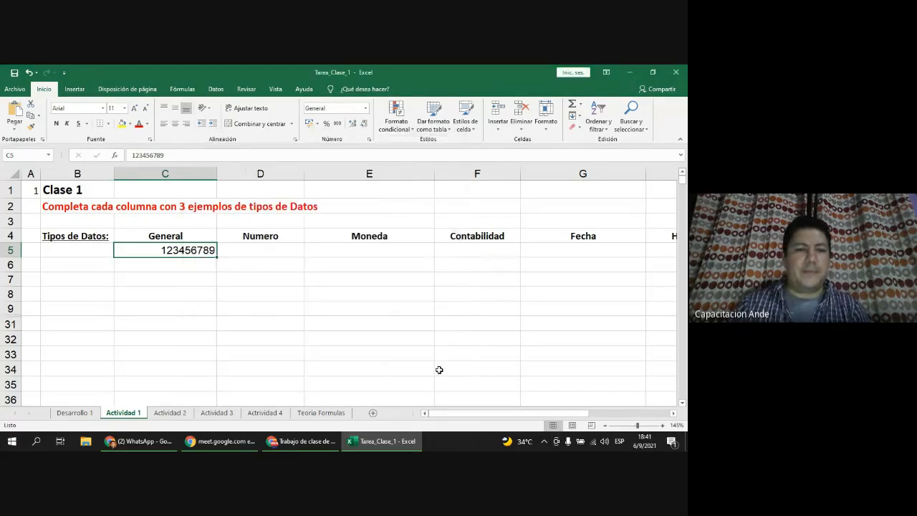
left_click(273, 248)
Step: Enter 123456789 in D5 under Numero and make it bold
type("123456")
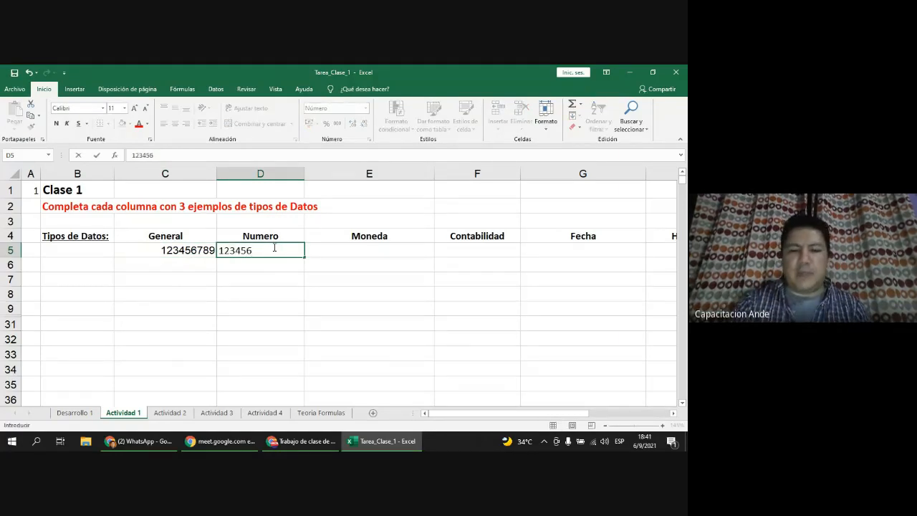
type("789")
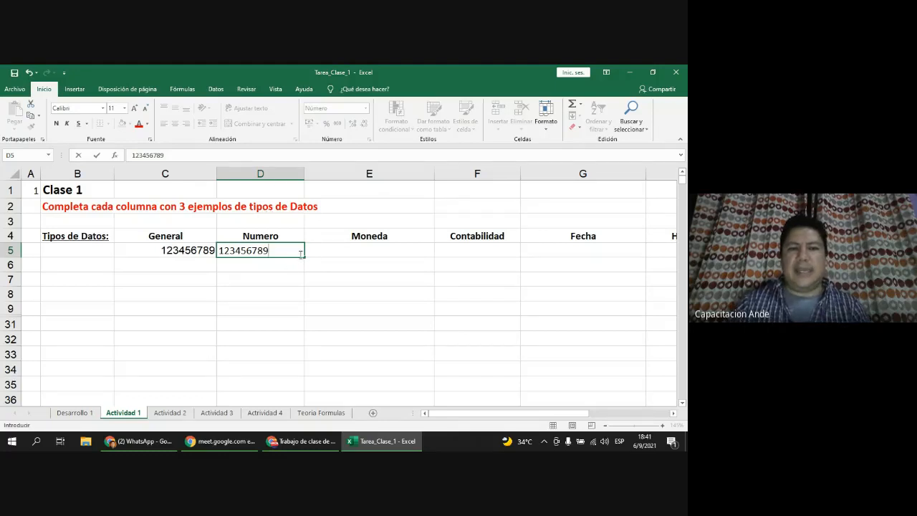
key("Return")
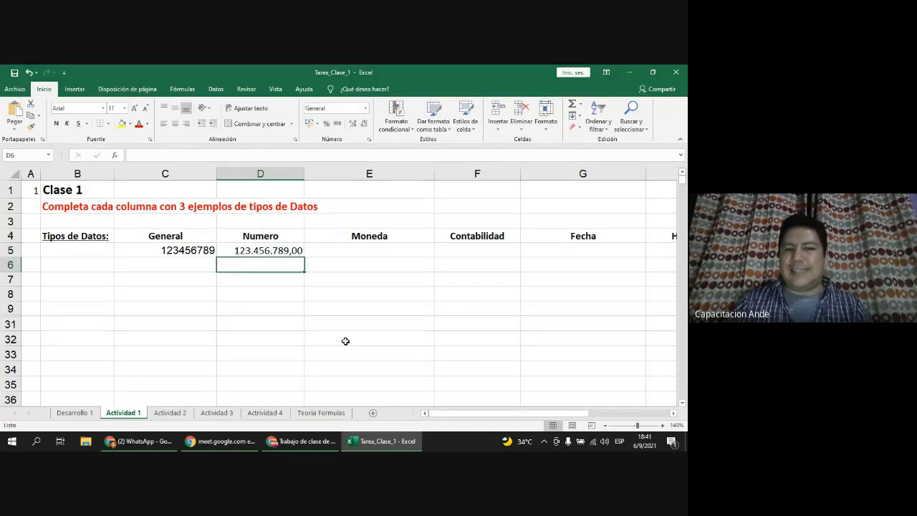
left_click(291, 253)
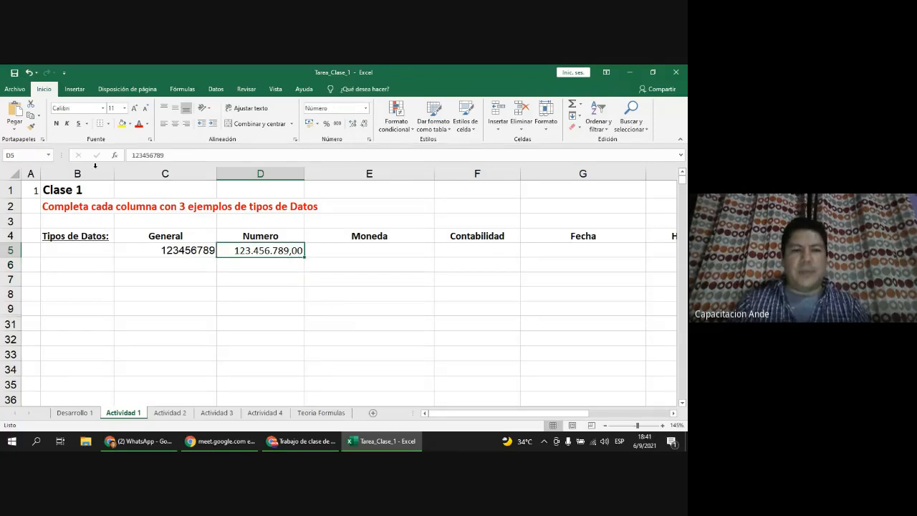
left_click(57, 124)
scroll(291, 287, "up", 1, "ctrl")
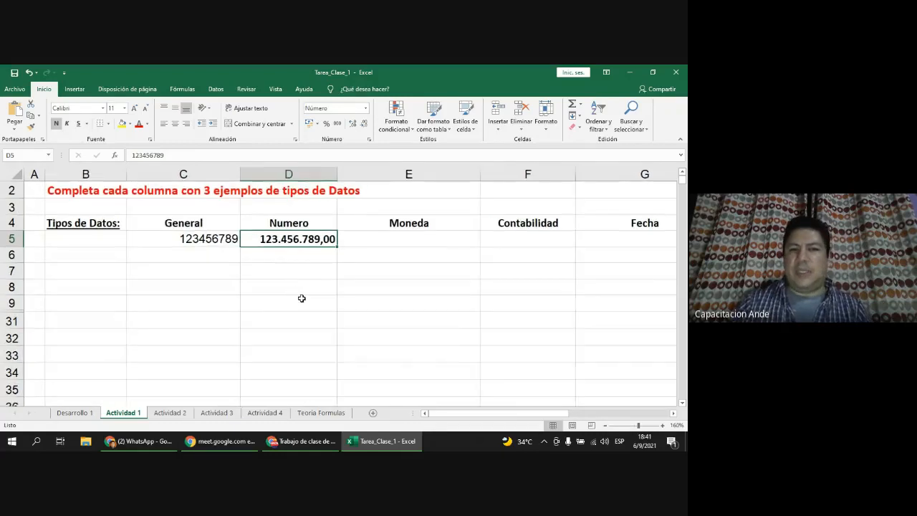
left_click(224, 240)
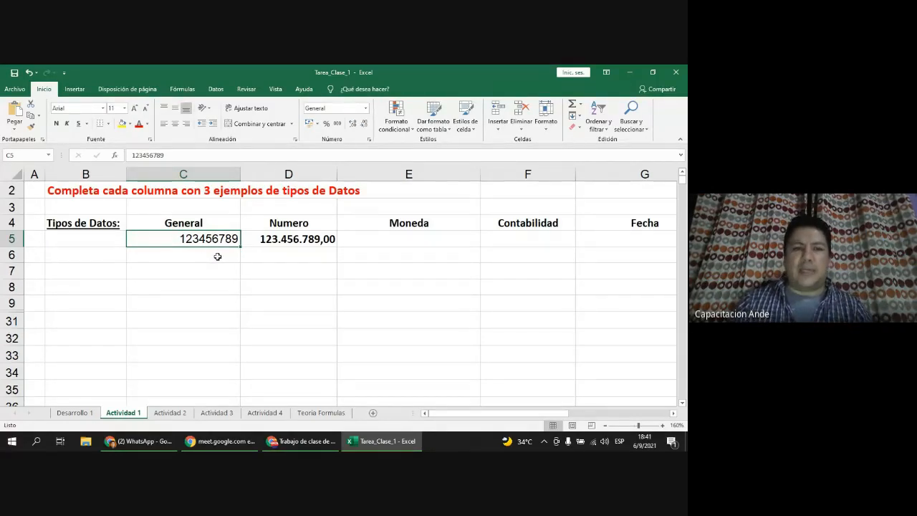
left_click(309, 239)
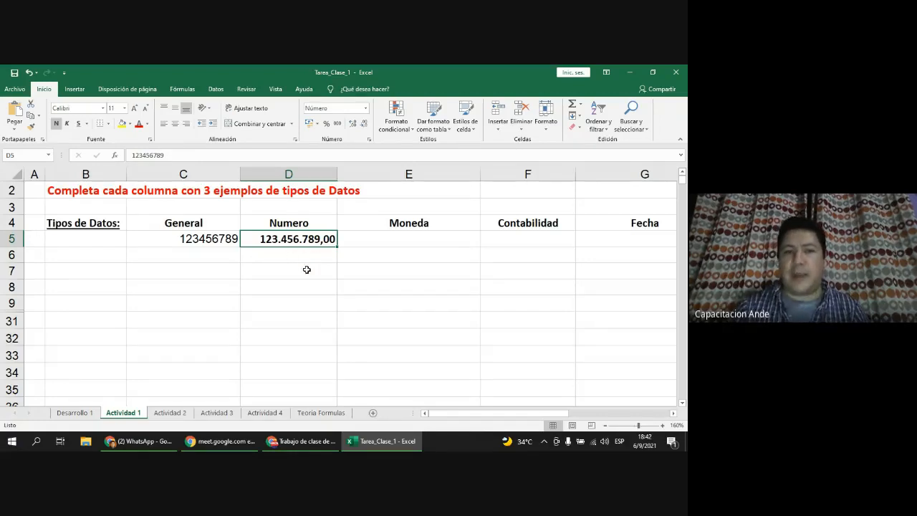
Step: Type 123.456.789 into cell E5 under the Moneda heading
left_click(389, 240)
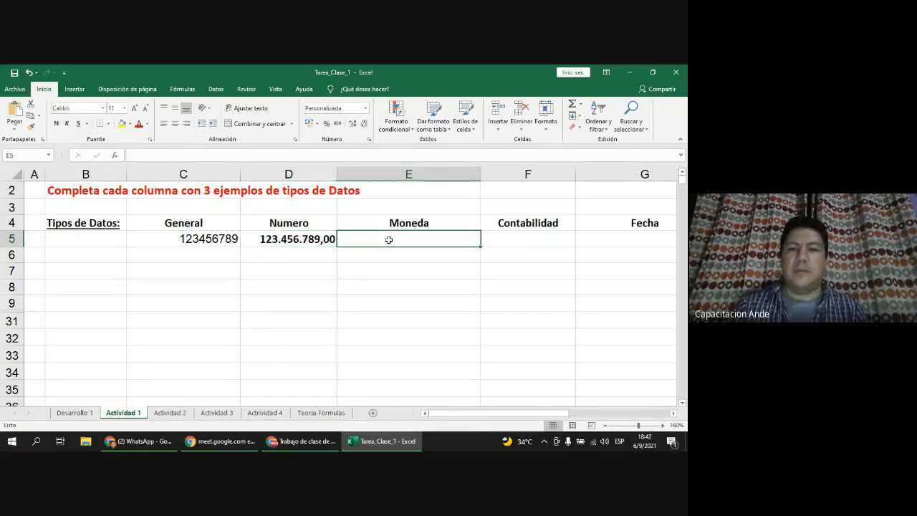
type("123.456.")
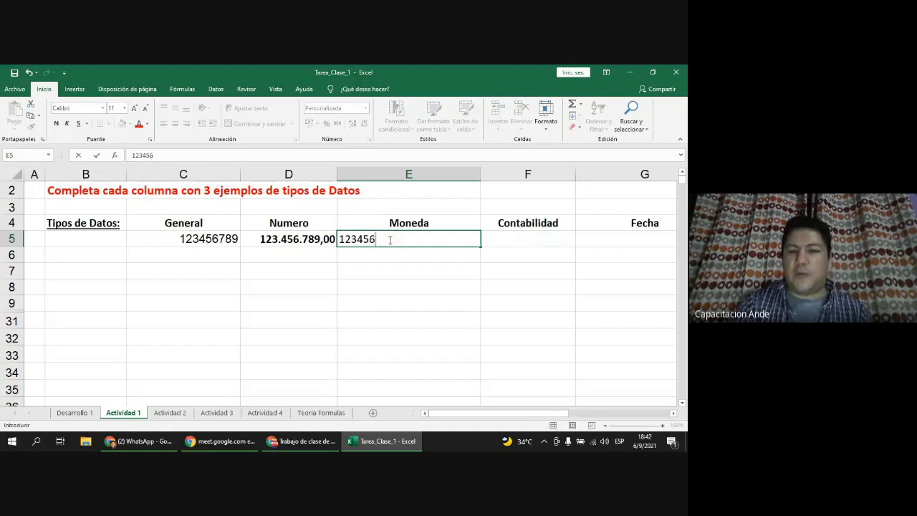
type("789")
key("Return")
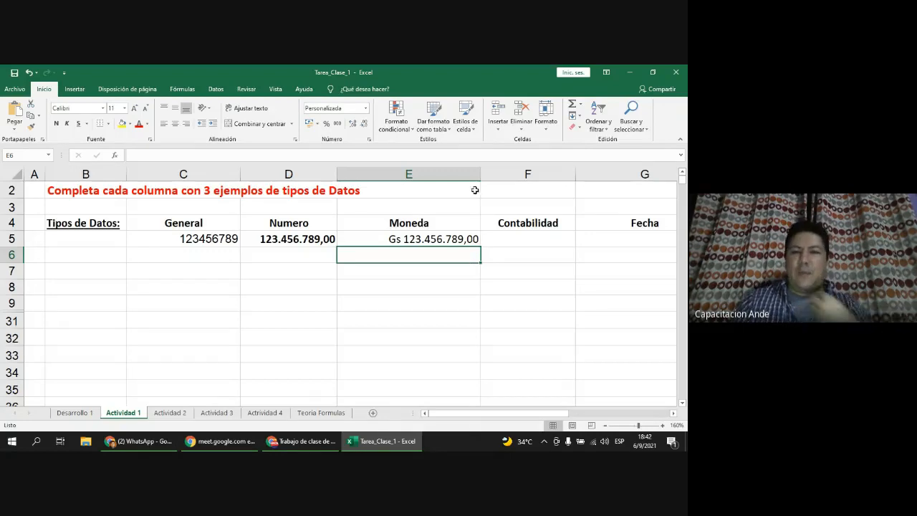
Step: Narrow column E to fit the currency value and make E5 bold
left_click_drag(480, 174, 460, 174)
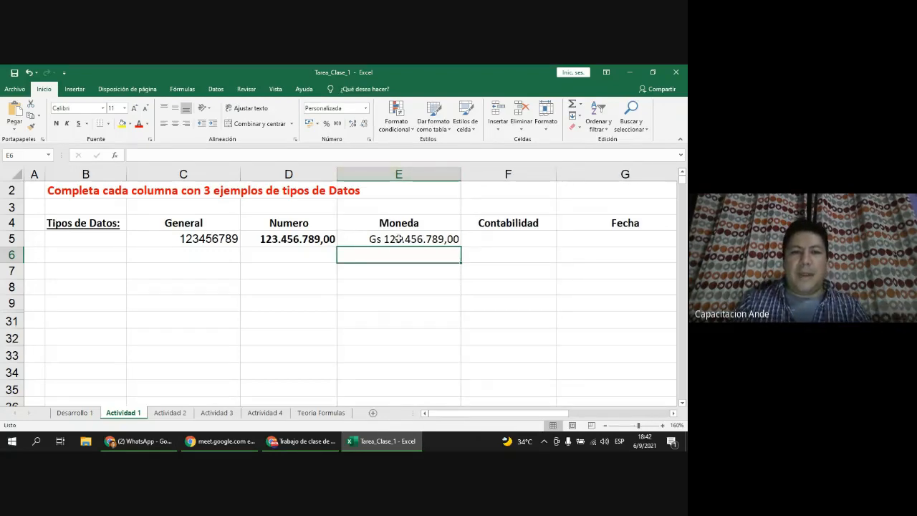
left_click(396, 241)
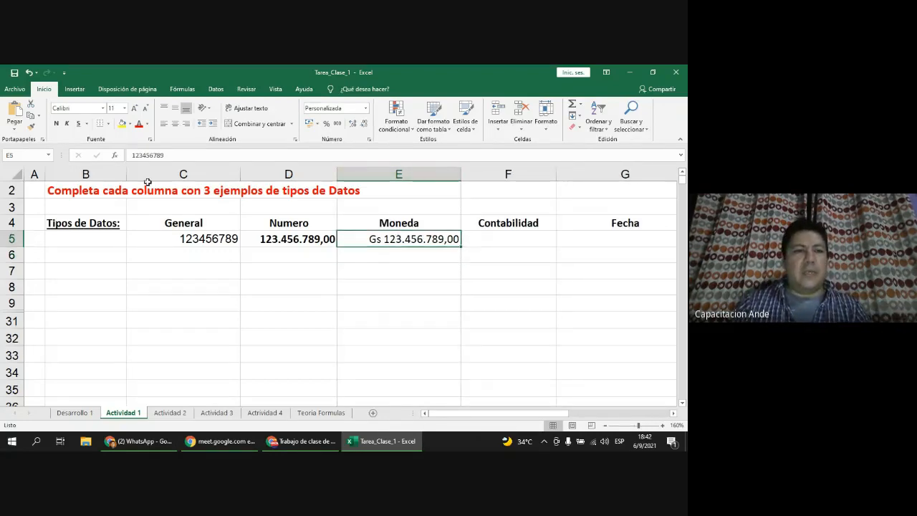
left_click(56, 123)
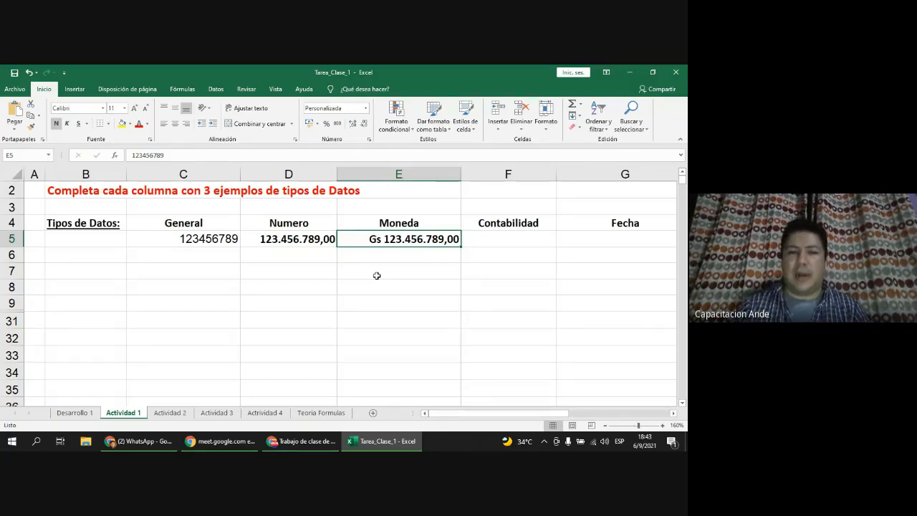
left_click(497, 236)
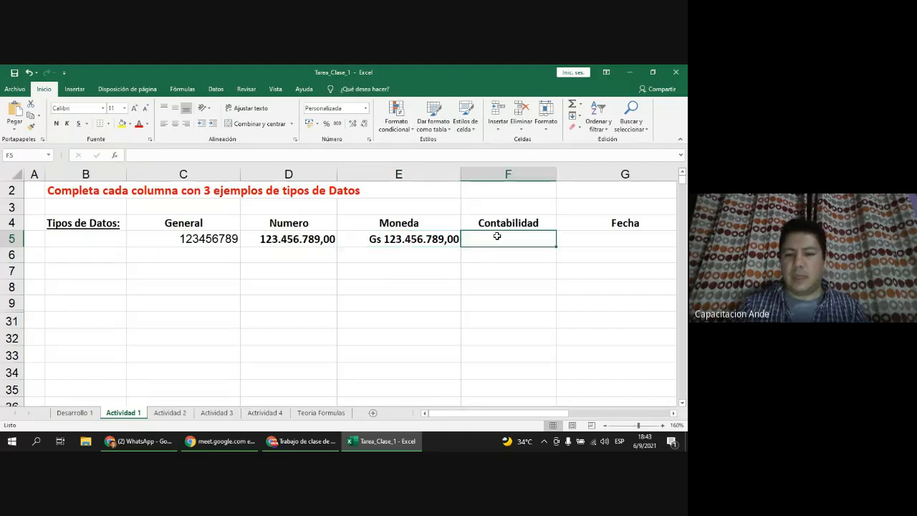
left_click(382, 240)
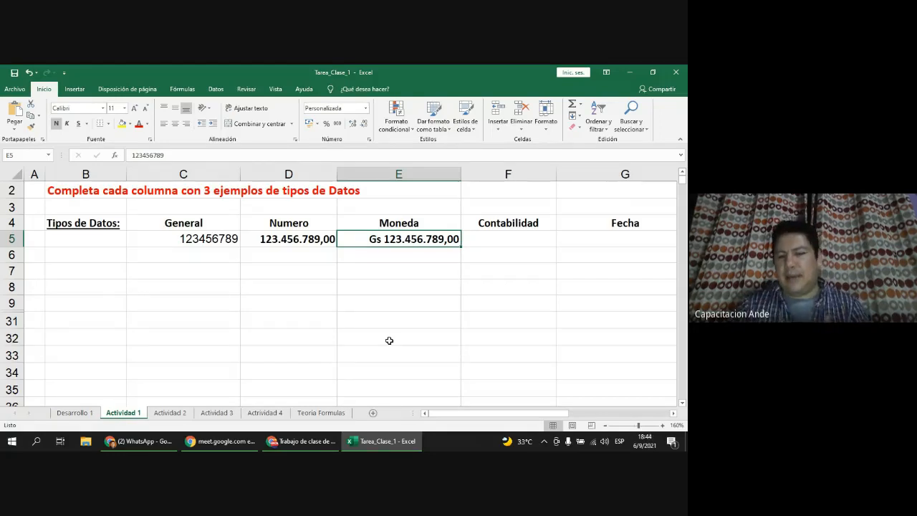
left_click(532, 237)
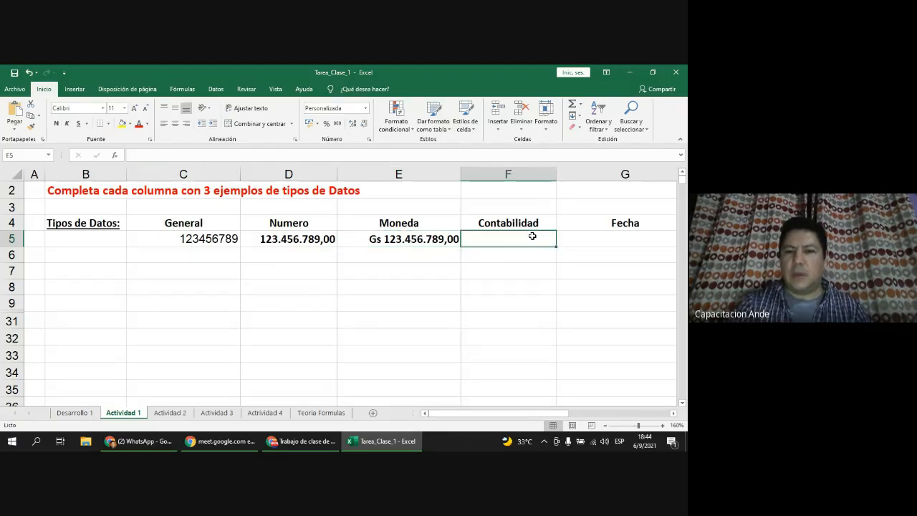
Step: Enter 123456789 in F5, widen column F and bold the accounting value
type("123456789")
key("Return")
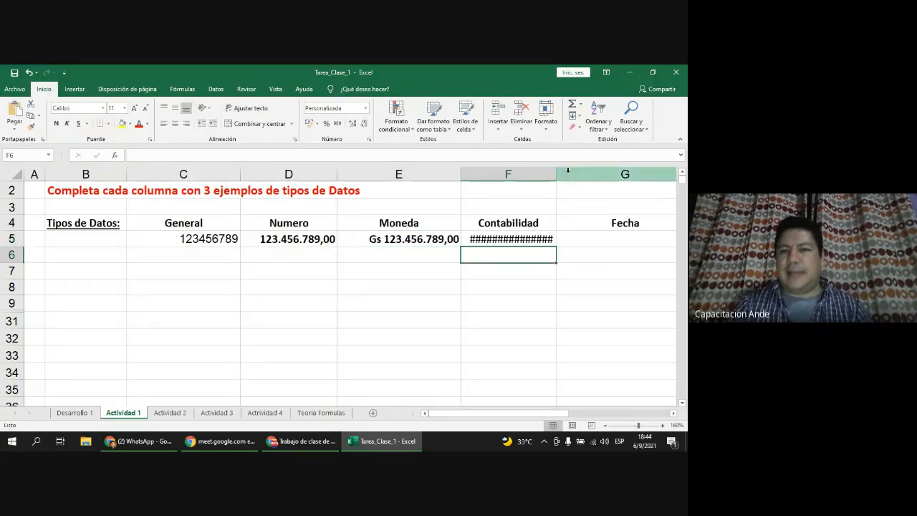
left_click_drag(560, 173, 580, 173)
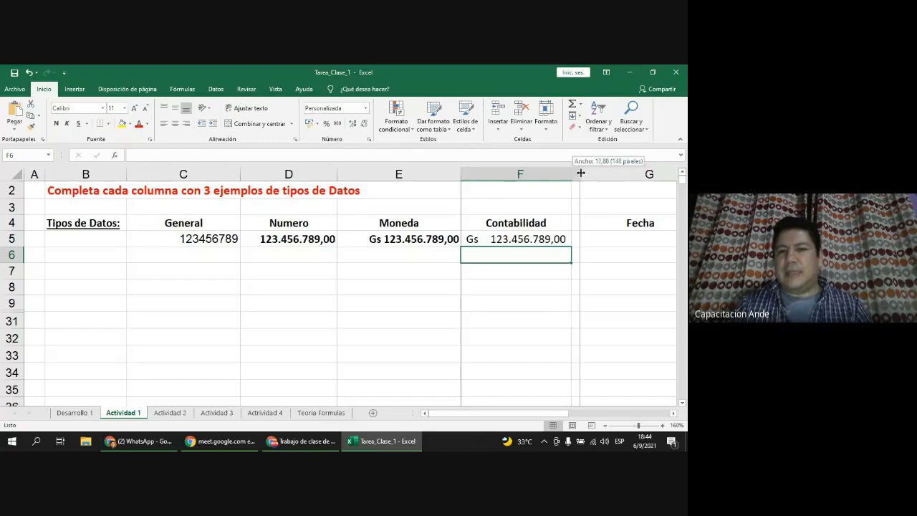
left_click(524, 241)
left_click(56, 123)
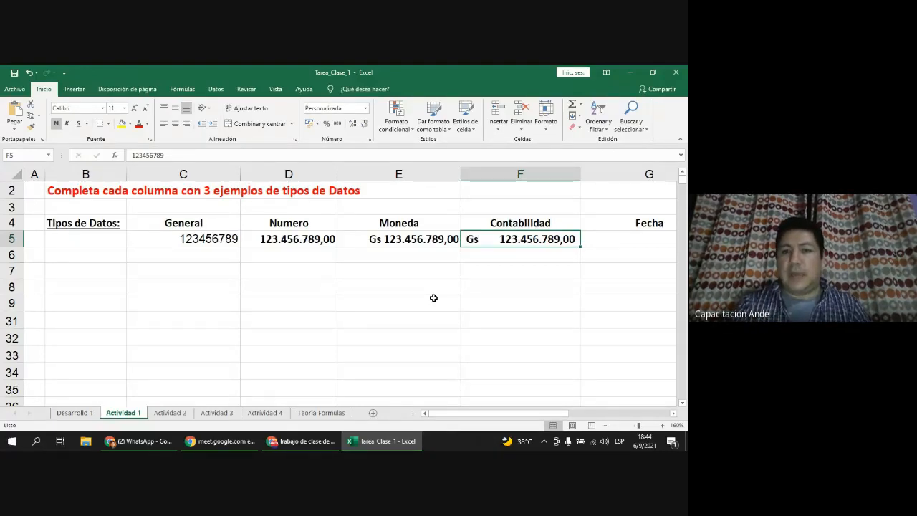
key("Right")
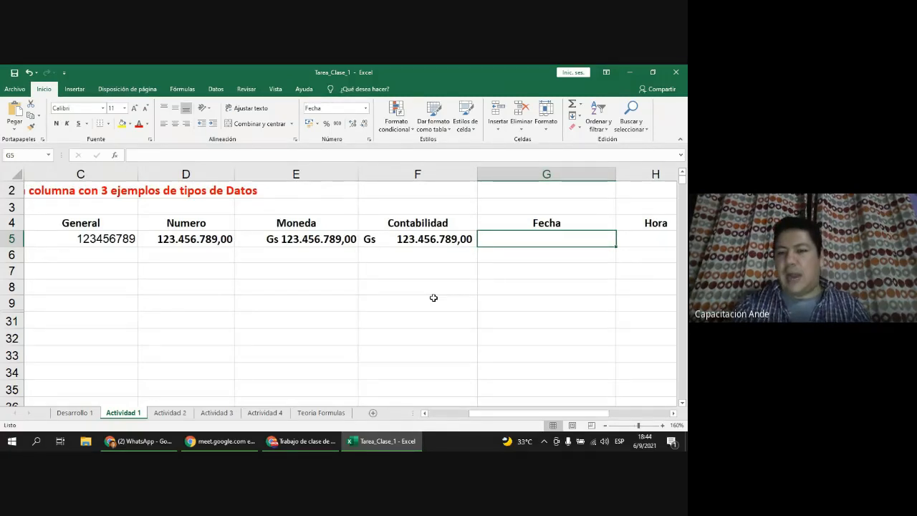
Step: Enter 12/07/2021 in G5 and adjust column G's width to fit the date
type("12/07")
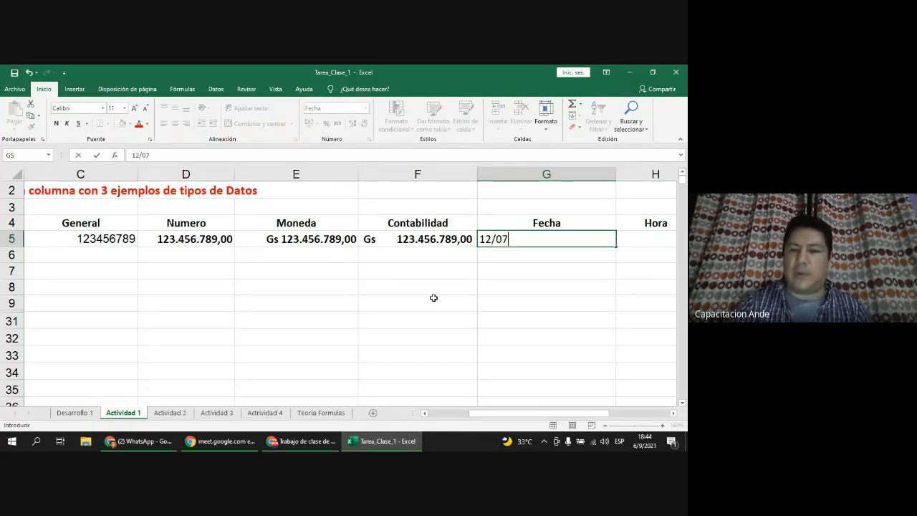
type("/2021")
key("Return")
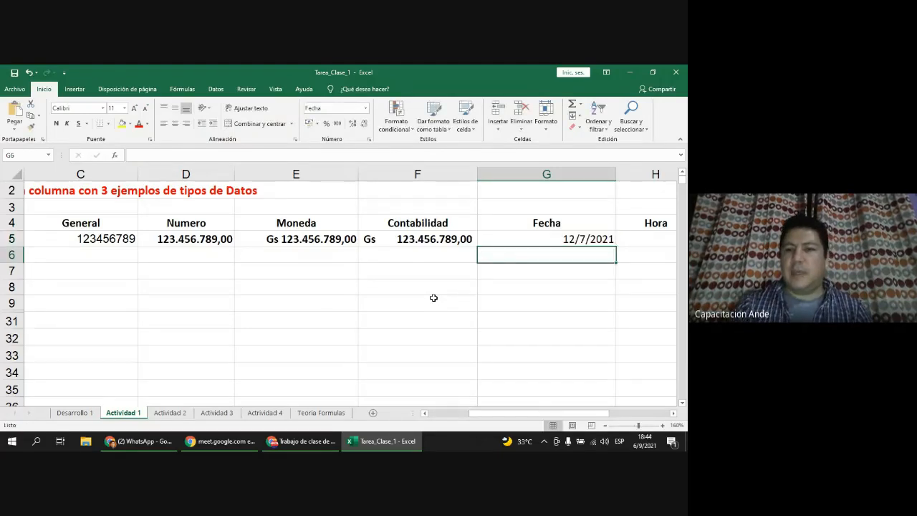
left_click(558, 238)
left_click_drag(617, 174, 565, 174)
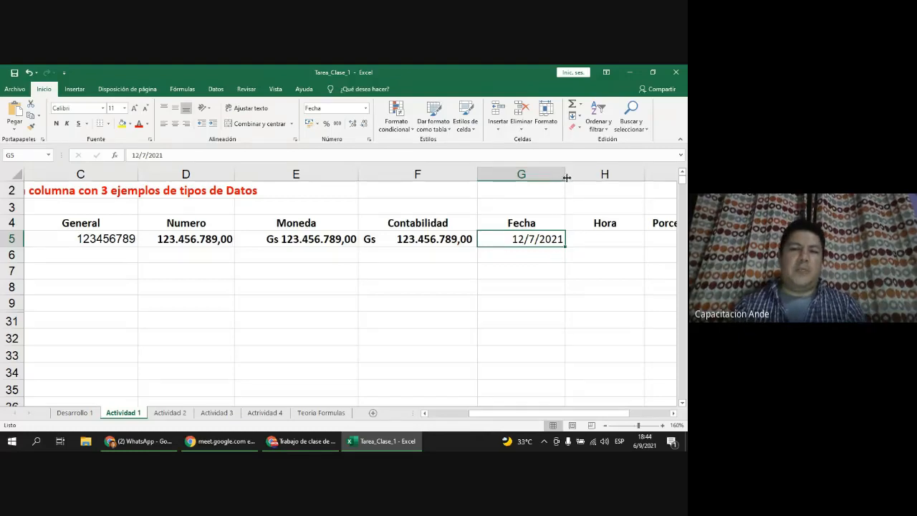
left_click_drag(565, 175, 595, 175)
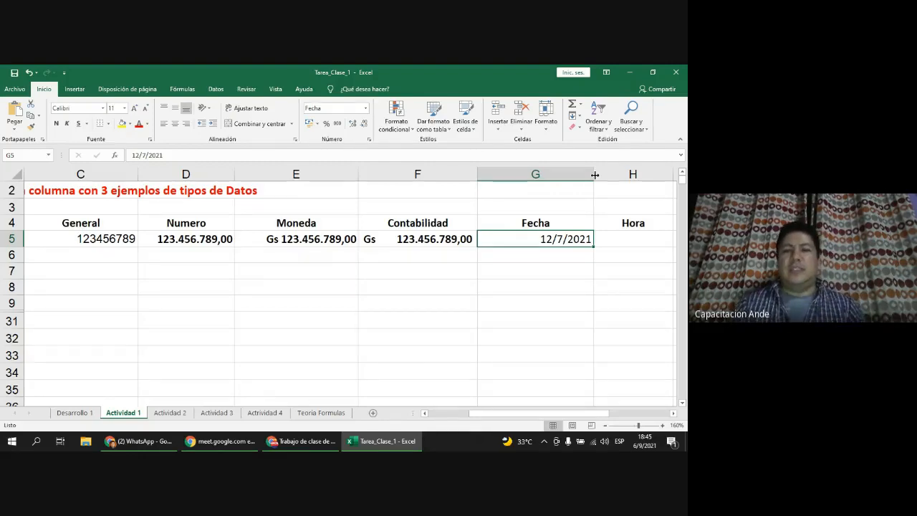
Step: Format G5 as the long weekday date 'lunes, 12 de julio de 2021' and widen column G
right_click(542, 238)
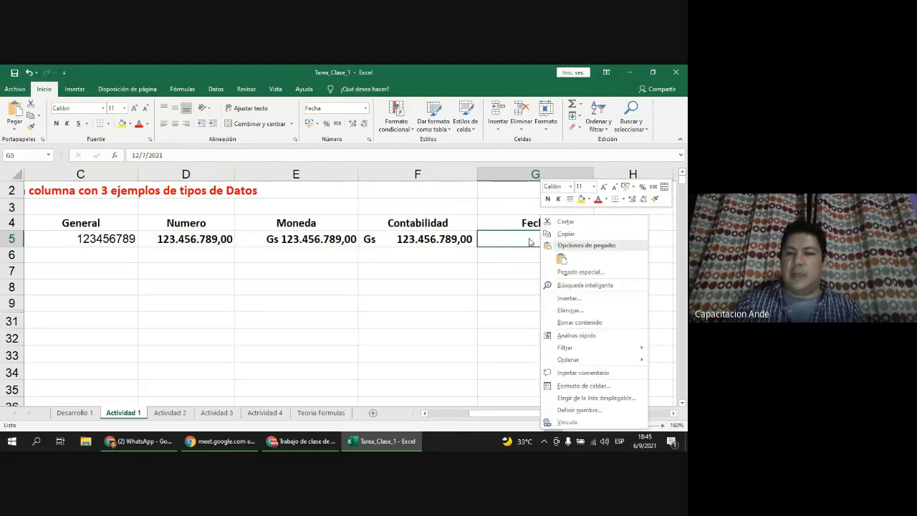
left_click(531, 243)
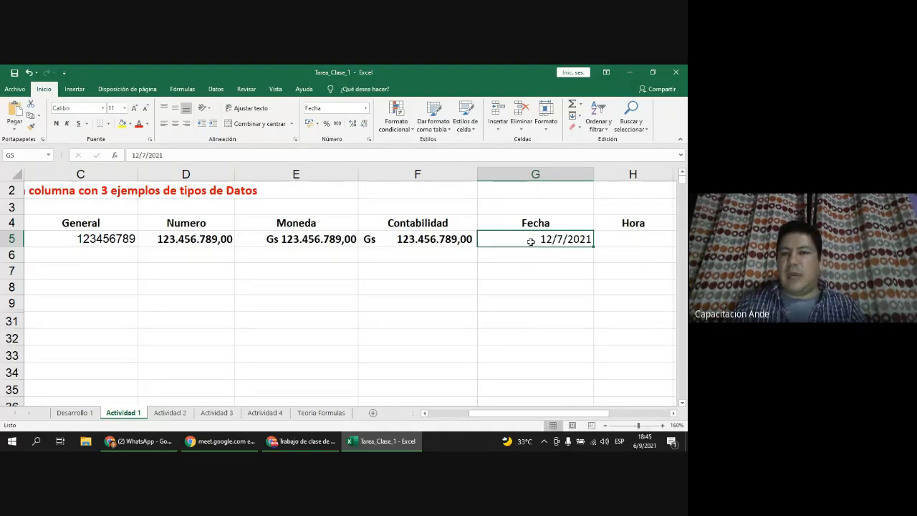
right_click(531, 241)
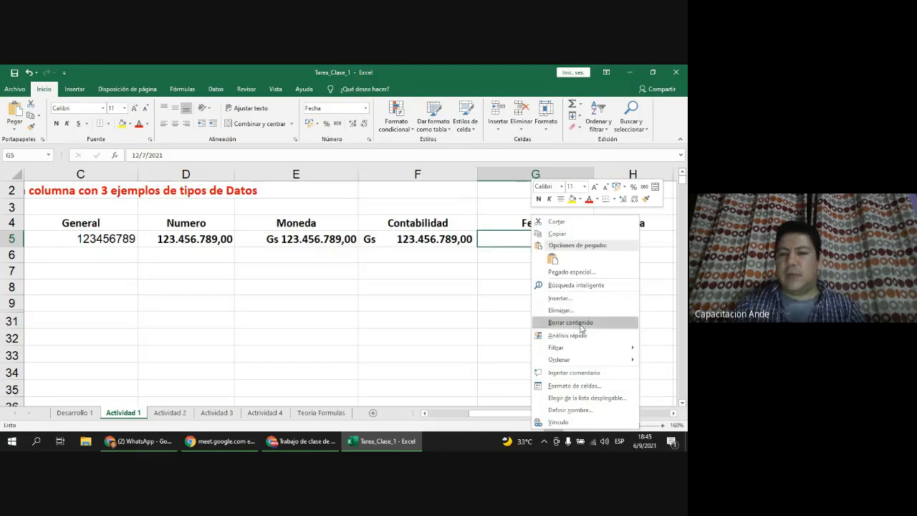
left_click(586, 387)
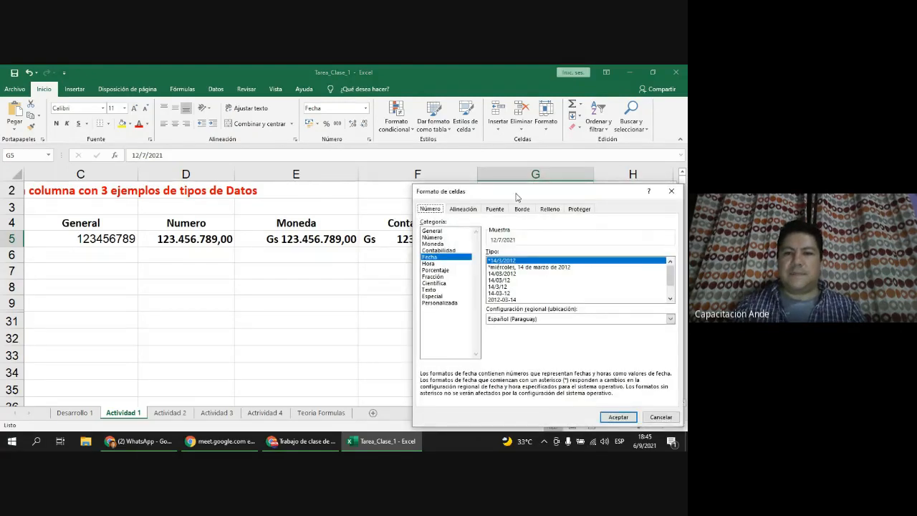
left_click_drag(516, 197, 323, 140)
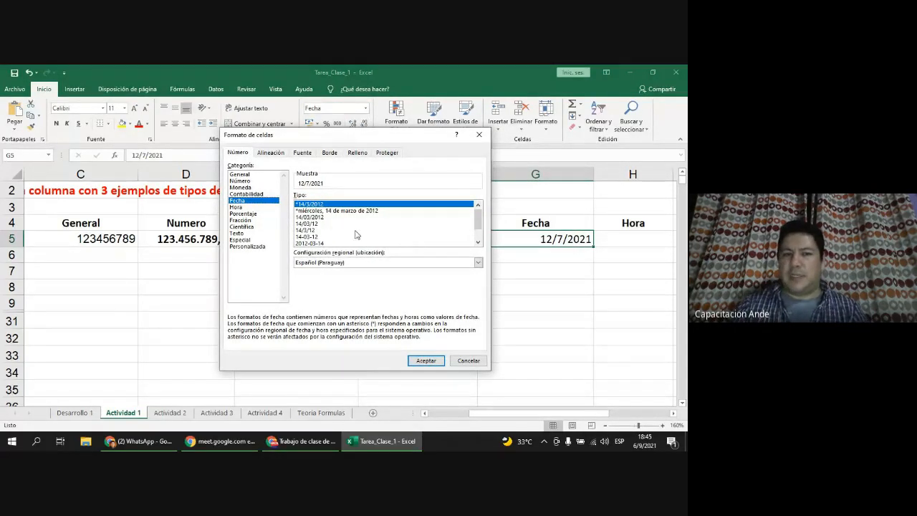
left_click(321, 211)
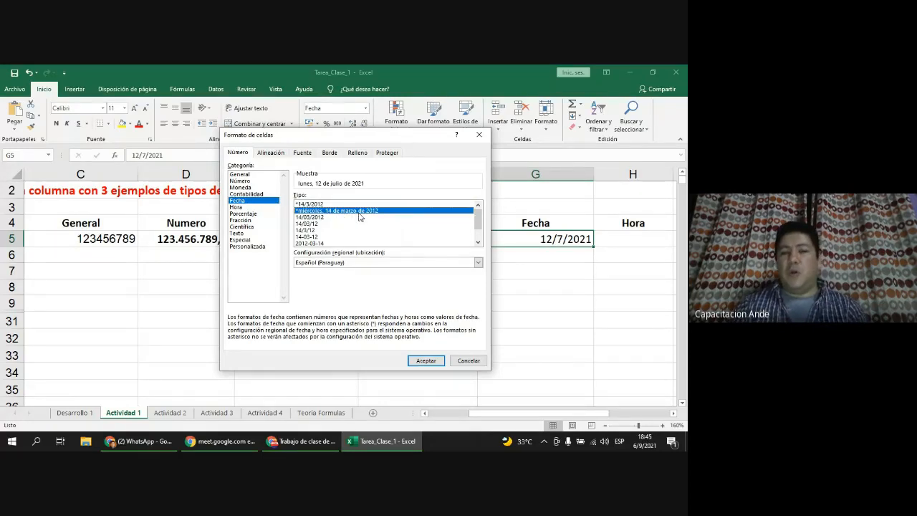
left_click(424, 360)
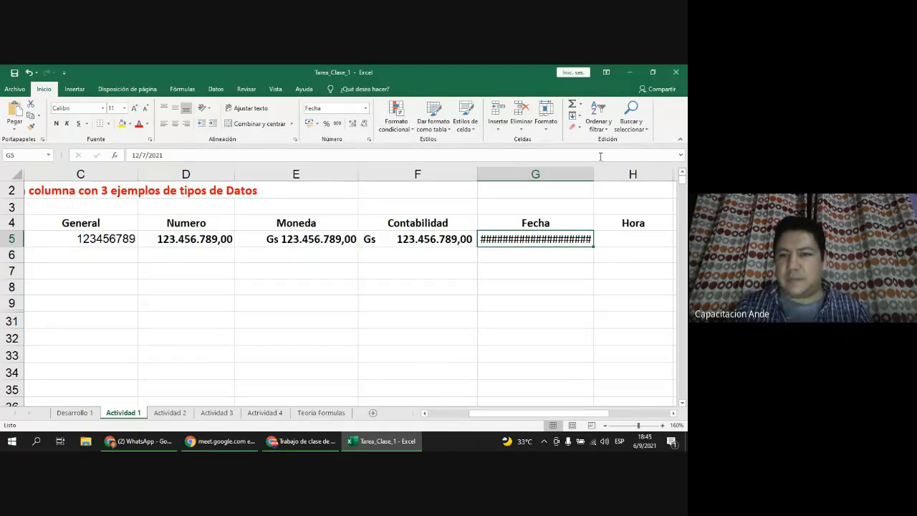
left_click_drag(593, 174, 623, 173)
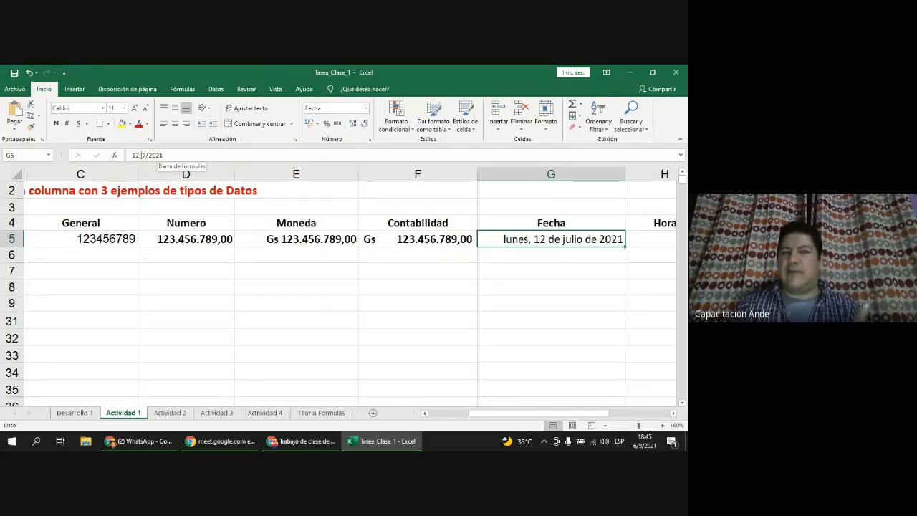
Step: Switch G5 to the '14 de marzo de 2012' date format and narrow column G to match
right_click(568, 242)
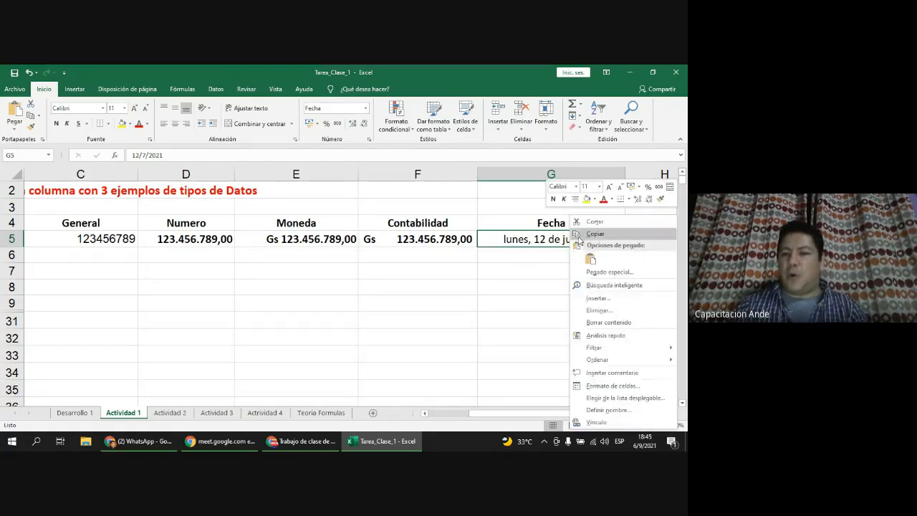
left_click(633, 387)
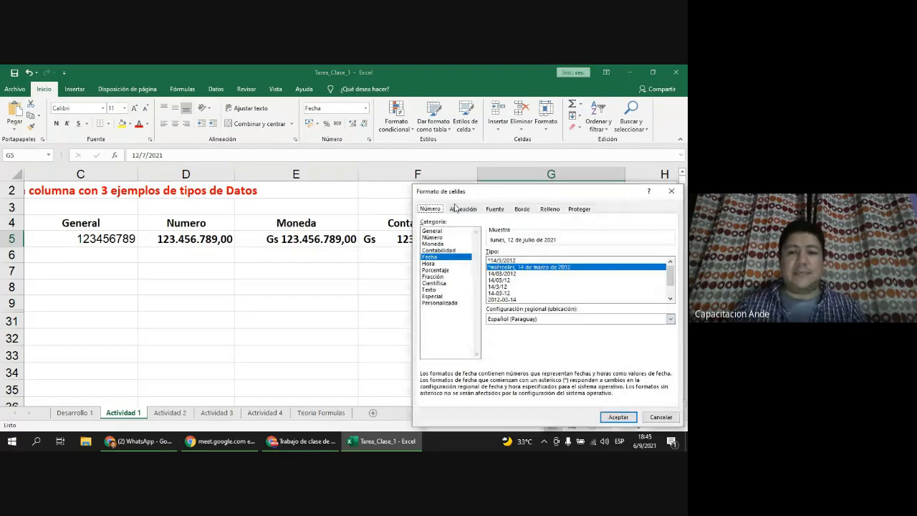
left_click_drag(506, 189, 209, 129)
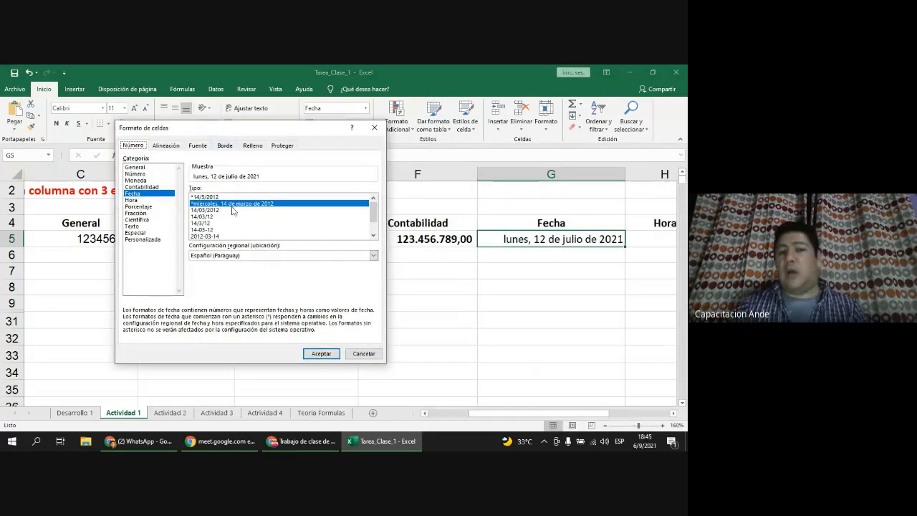
left_click(222, 230)
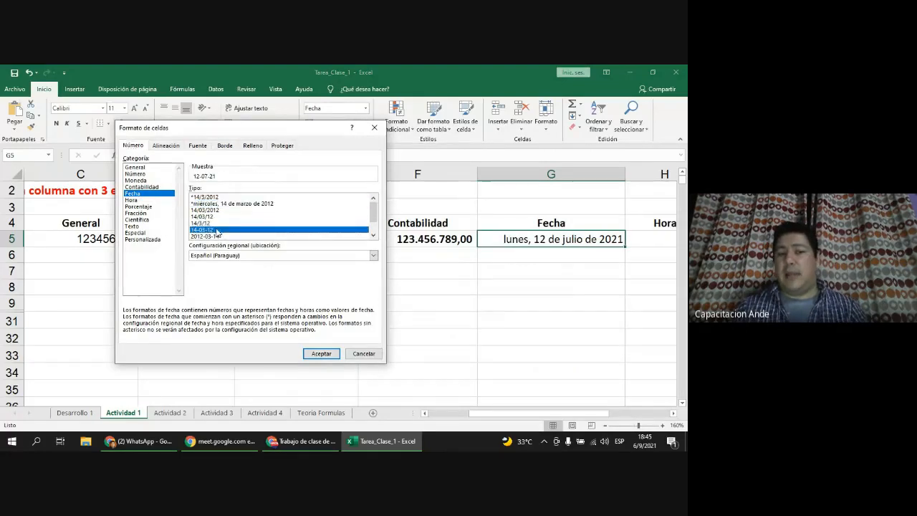
left_click(374, 236)
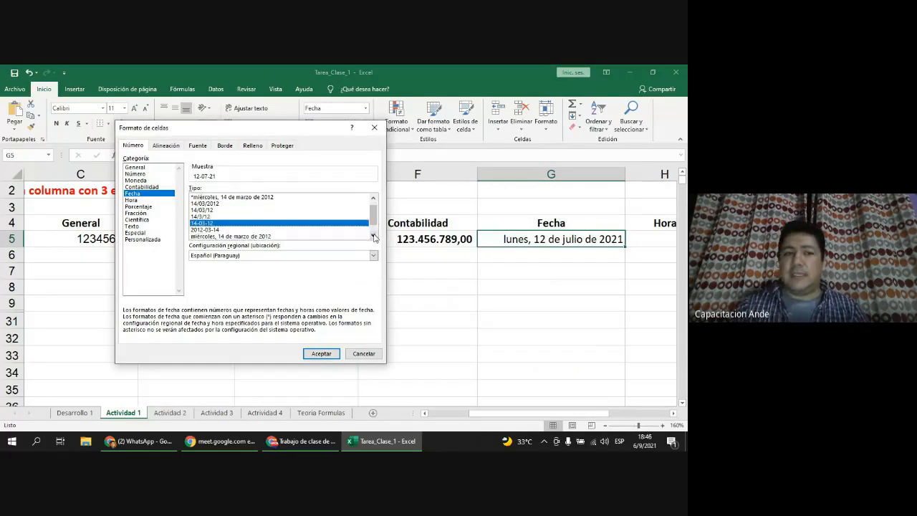
left_click(373, 236)
left_click(374, 236)
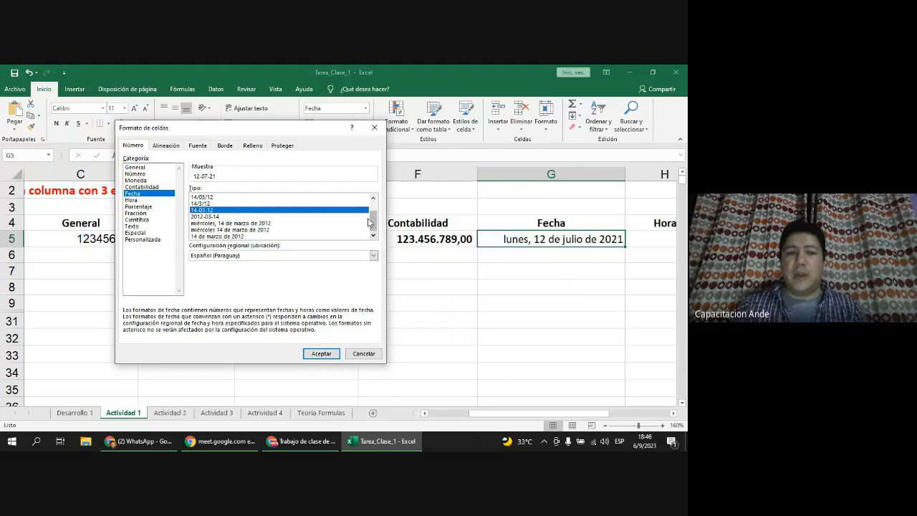
left_click(237, 236)
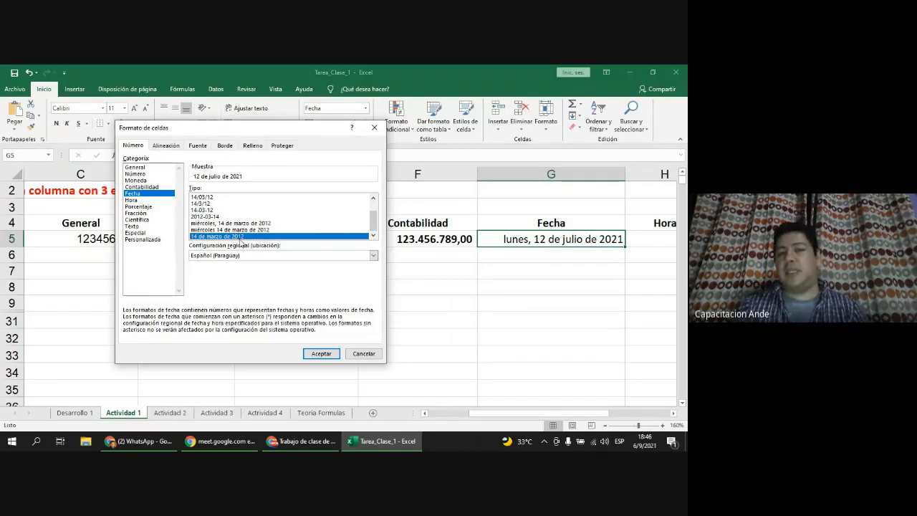
left_click(322, 354)
left_click_drag(626, 176, 586, 182)
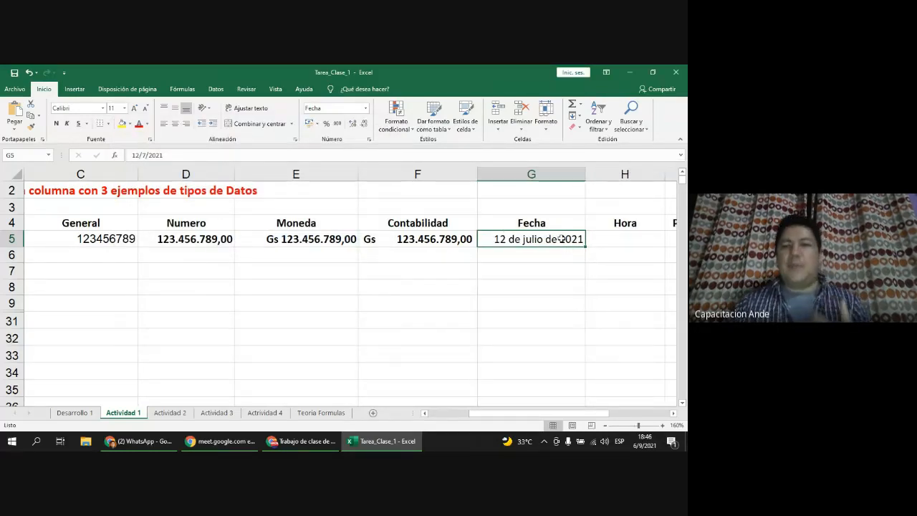
Step: Apply the short 14/03/12 date format so G5 displays 12/07/21
right_click(526, 243)
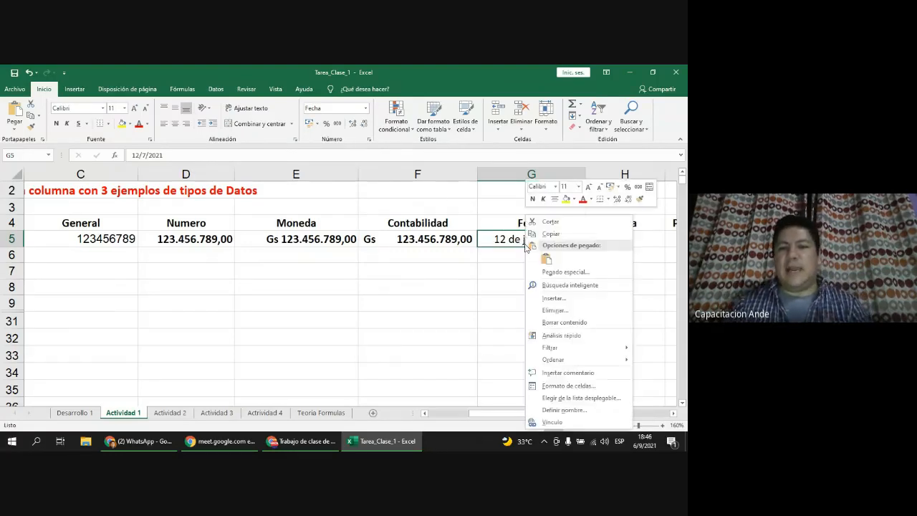
left_click(585, 386)
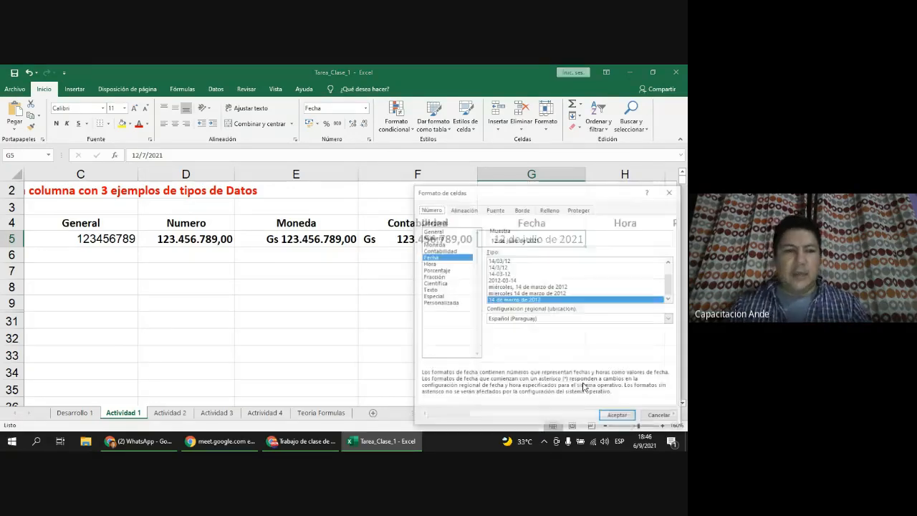
left_click_drag(562, 195, 221, 150)
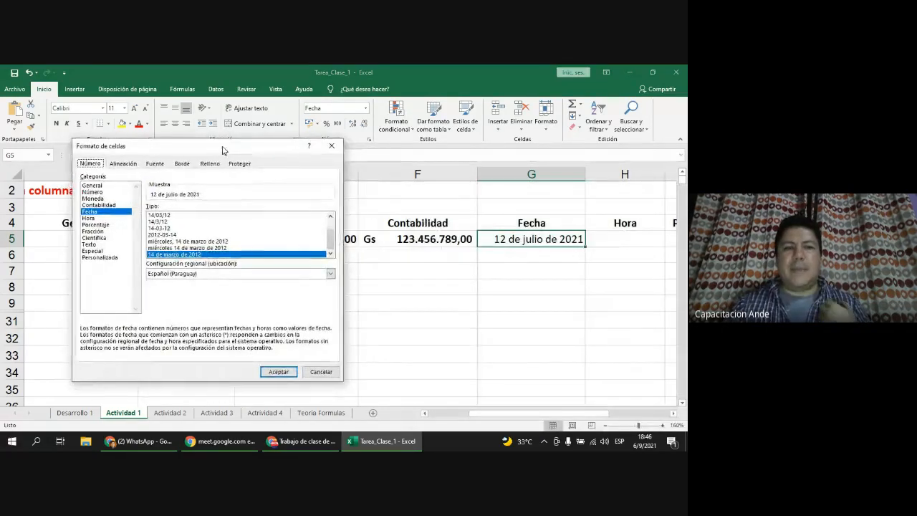
left_click(179, 216)
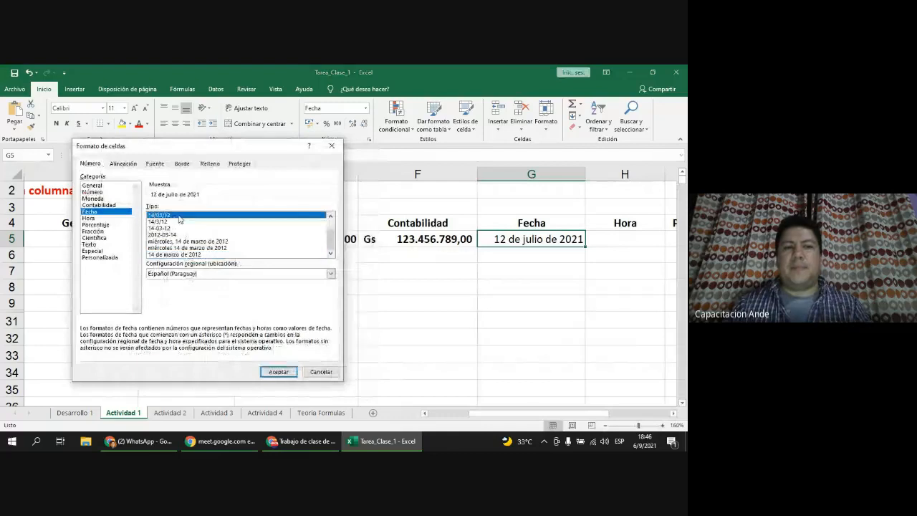
left_click(278, 371)
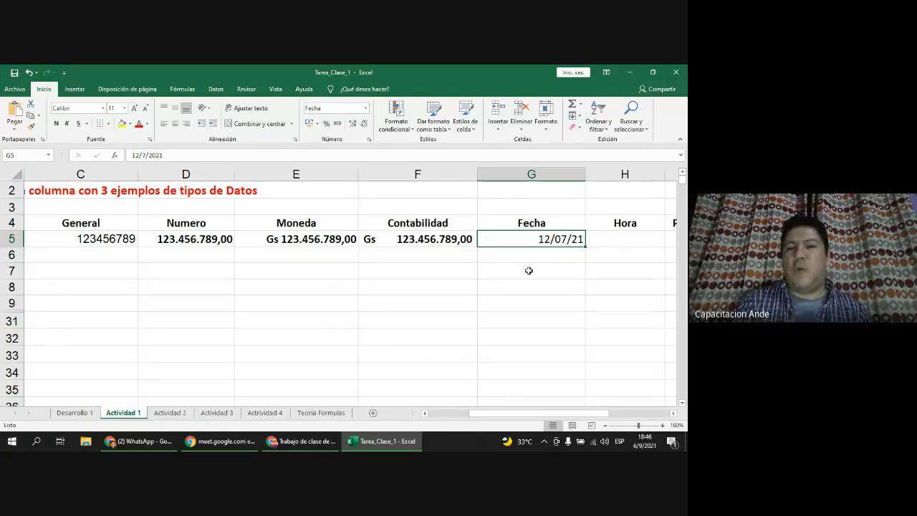
Step: Enter 16:00 as the time in H5 under Hora, replacing an initial 10 15 entry
left_click(674, 413)
left_click(529, 237)
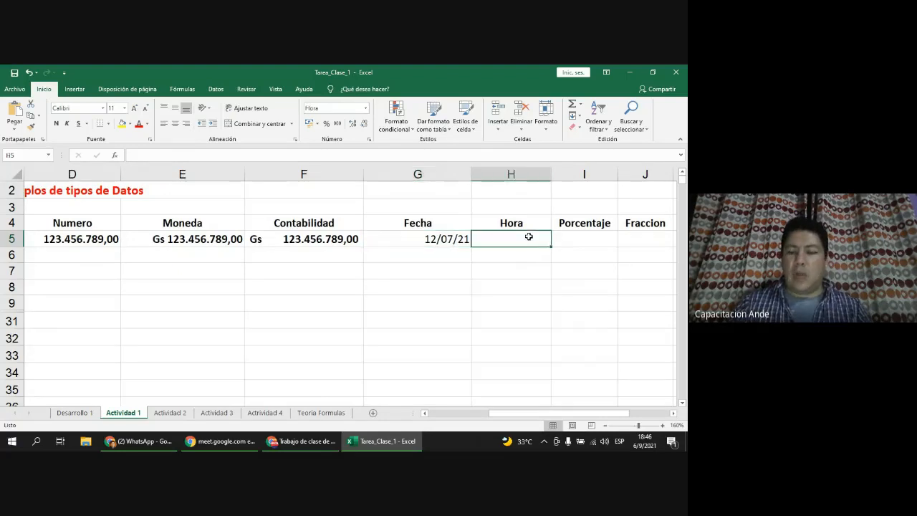
type("10 ")
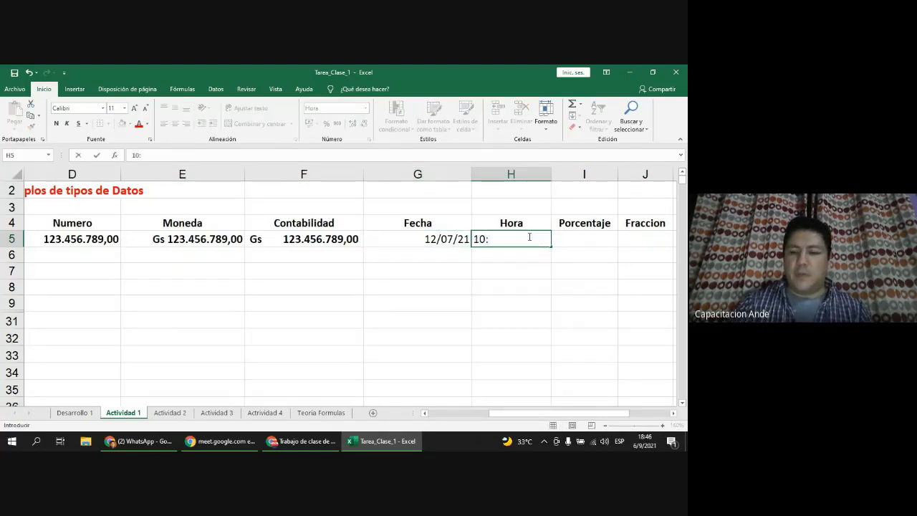
type("15")
key("Return")
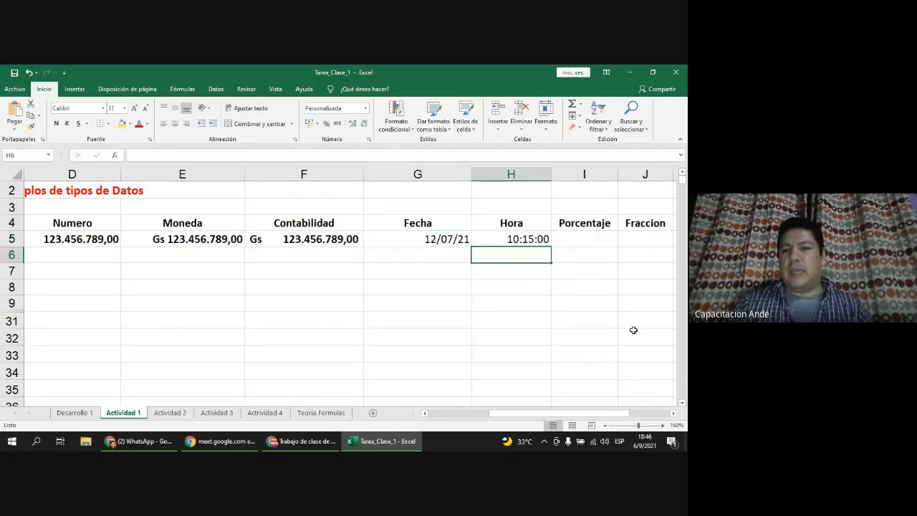
left_click(518, 244)
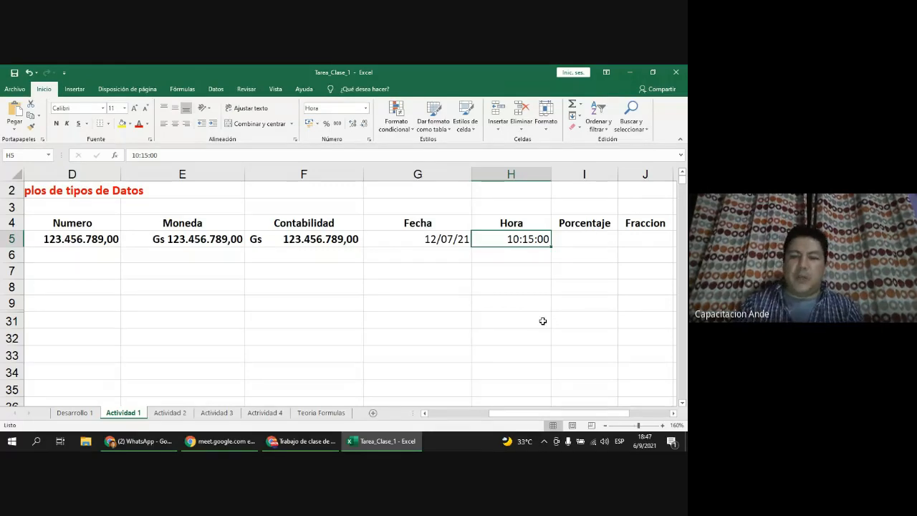
type("07")
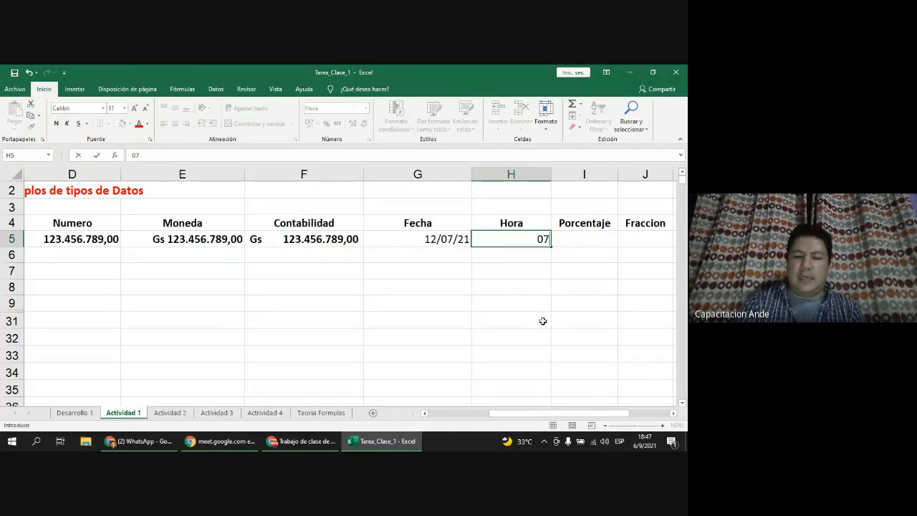
key("BackSpace")
key("BackSpace")
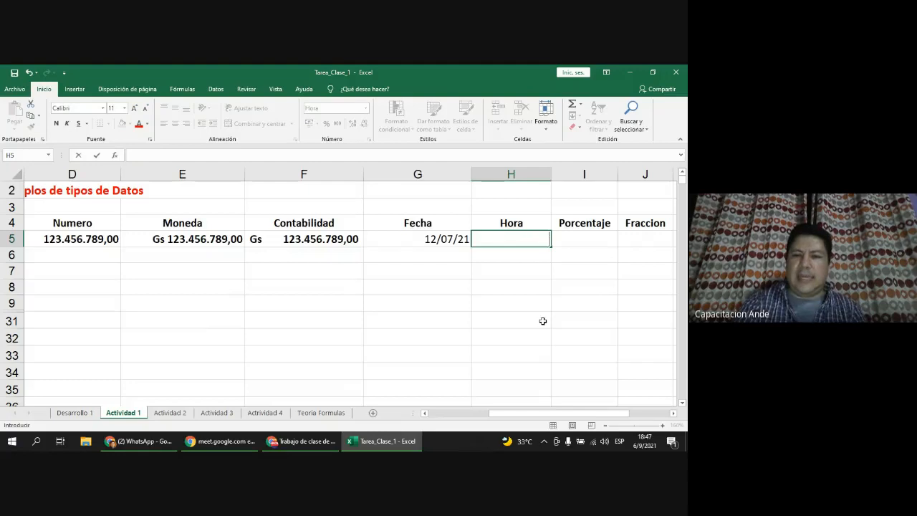
type("16:00")
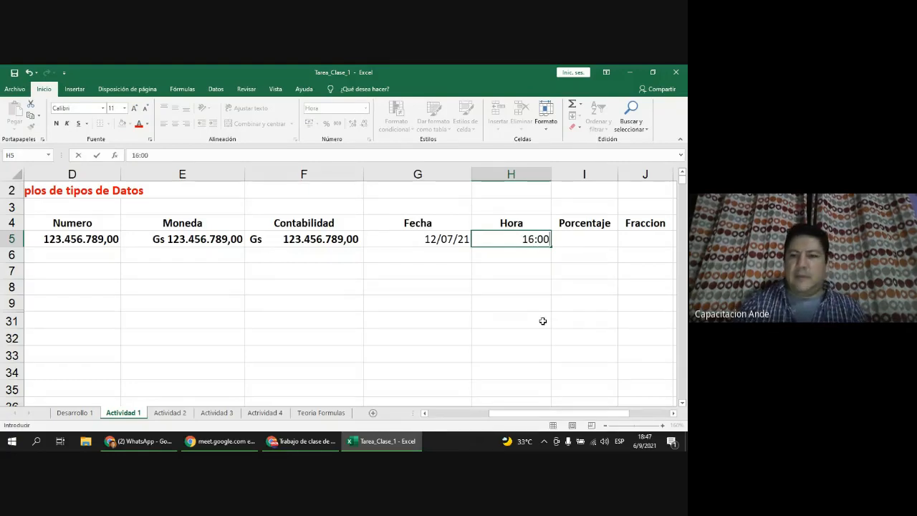
key("Return")
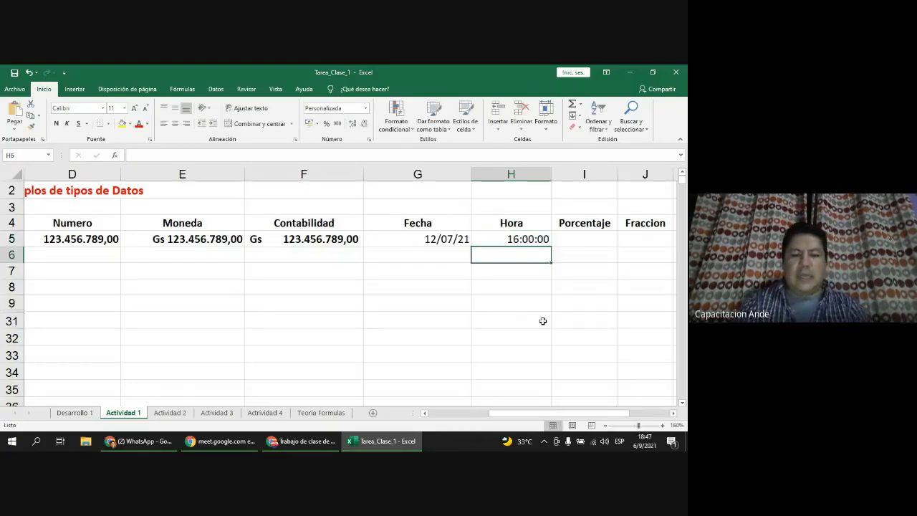
Step: Enter 17:00 in H6, test the formula =H6-H5 in H7, then clear H7
type("17:0")
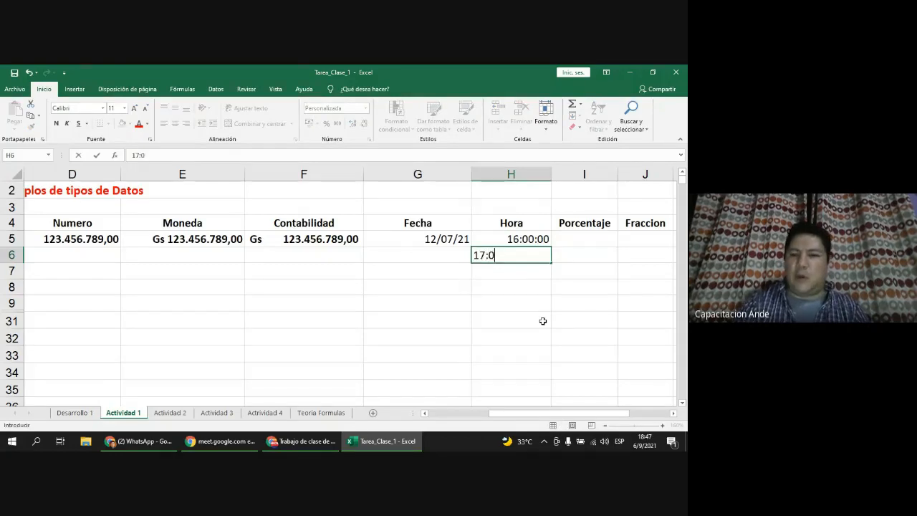
type("0")
key("Return")
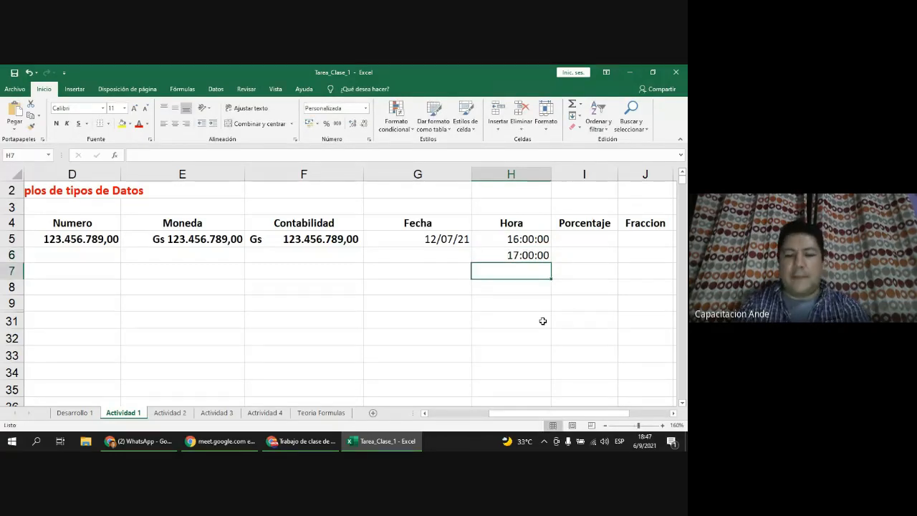
type("=")
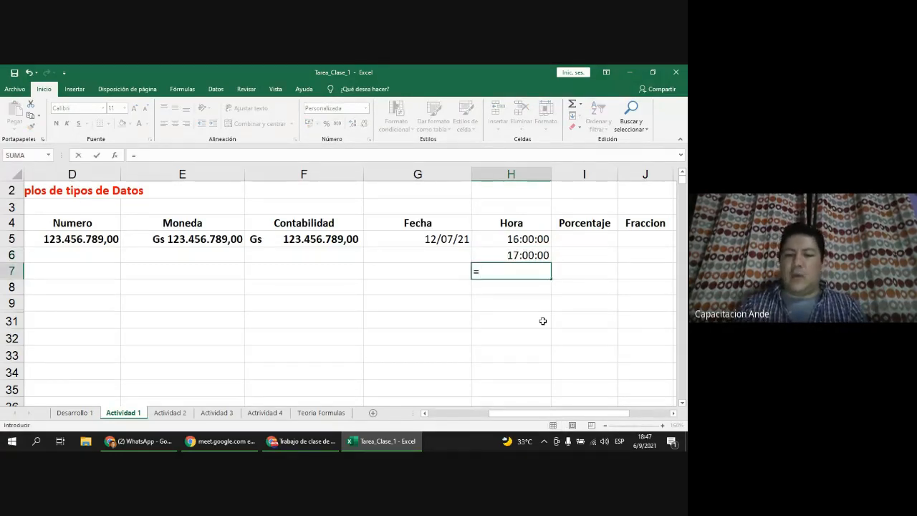
left_click(535, 255)
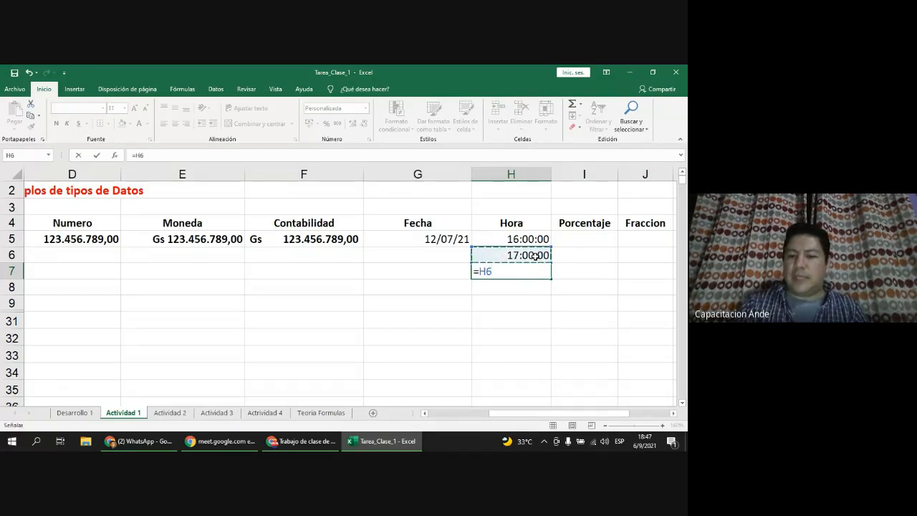
type("-")
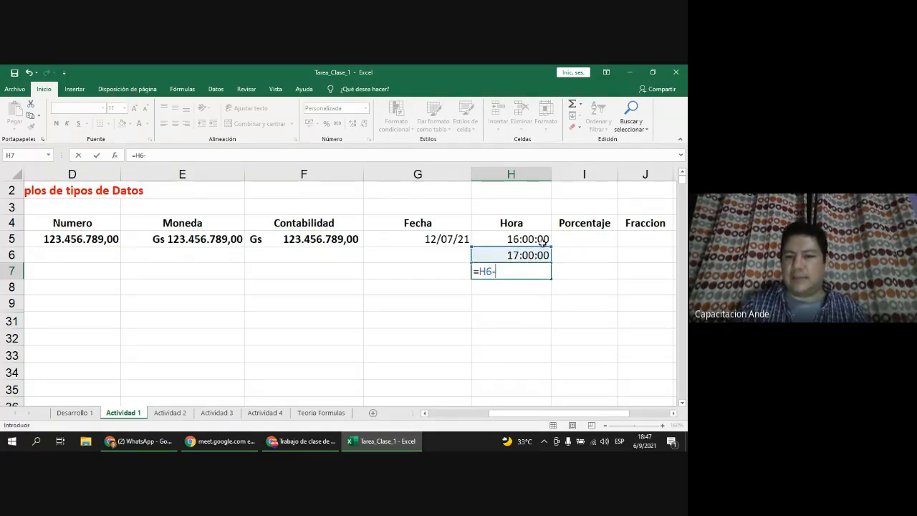
left_click(541, 239)
key("Return")
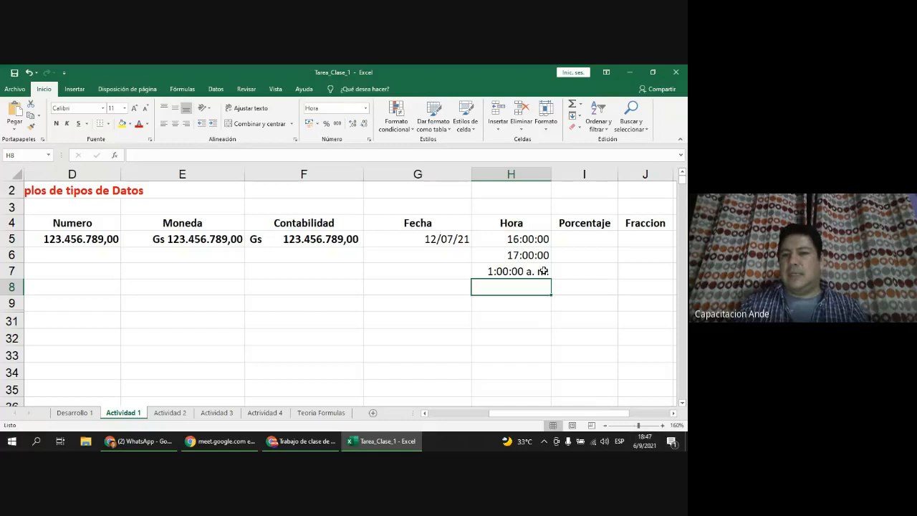
left_click(544, 270)
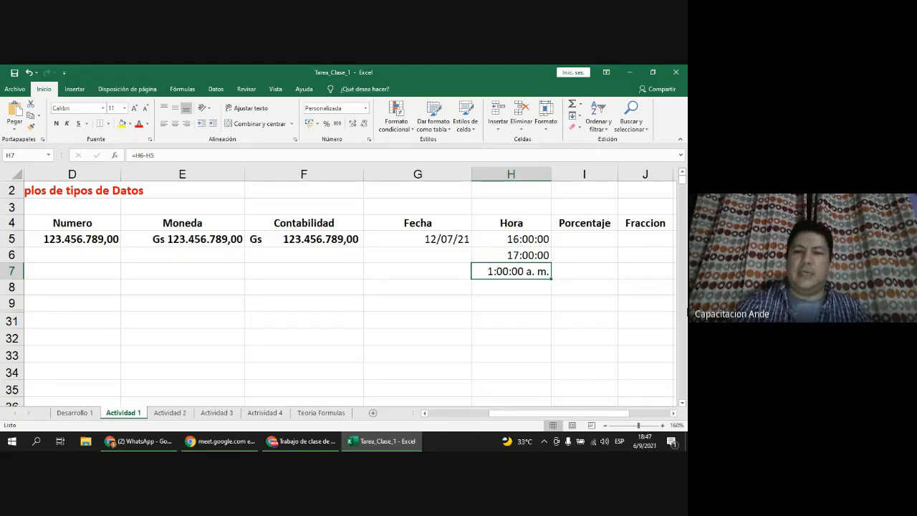
key("Delete")
Step: Enter 10 in I5 under Porcentaje so it displays as 10,00%
left_click(509, 242)
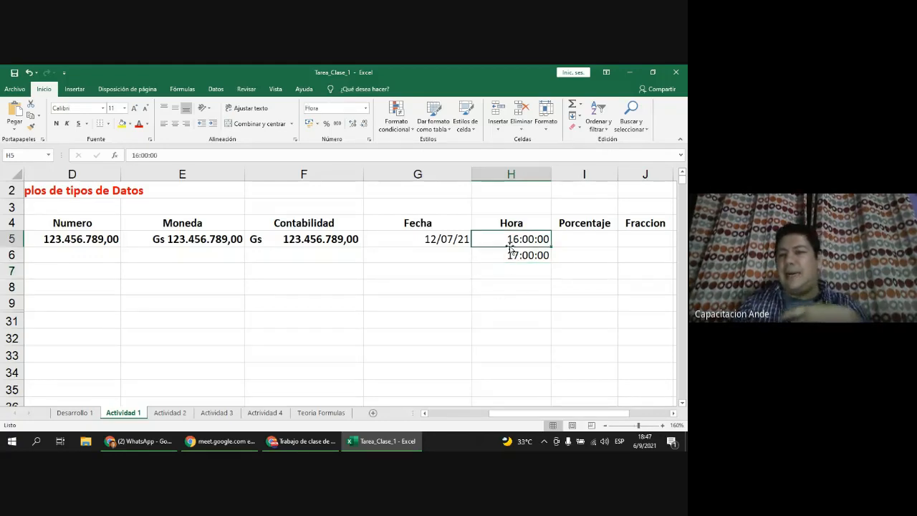
left_click(517, 256)
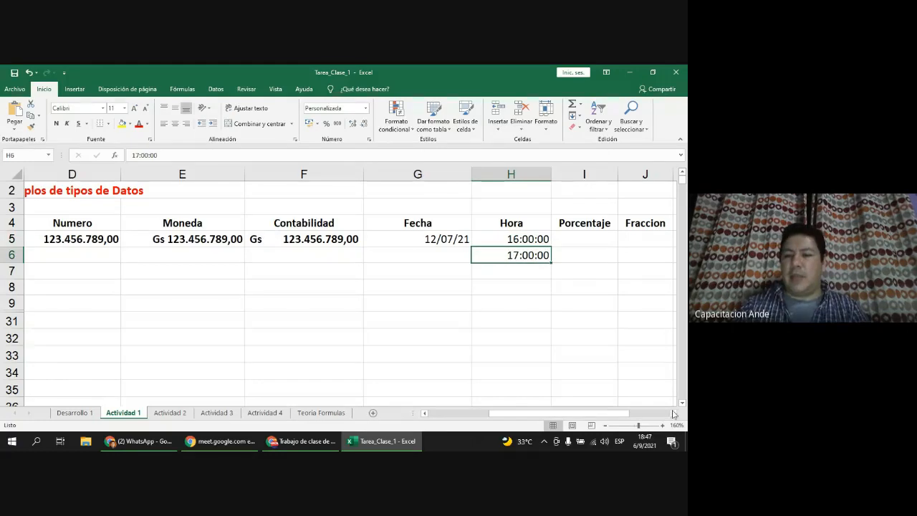
left_click(674, 413)
left_click(674, 413)
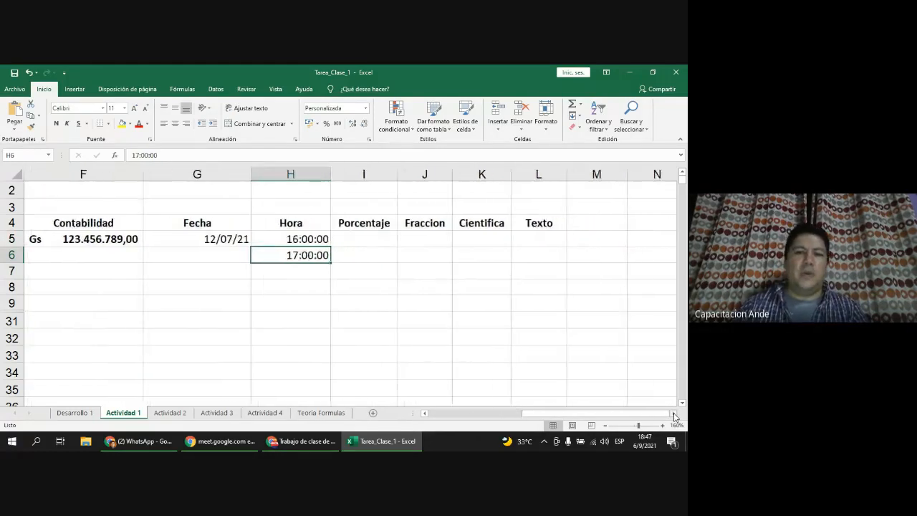
left_click(359, 238)
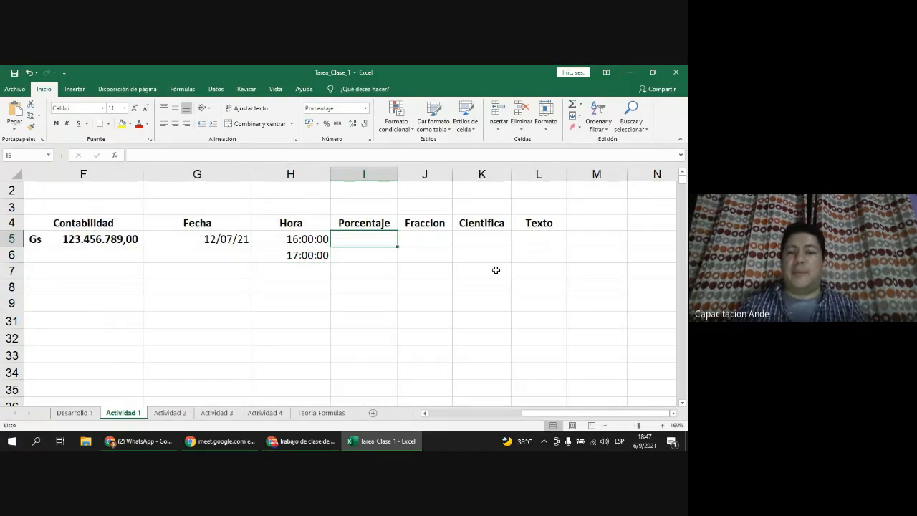
type("10")
key("Return")
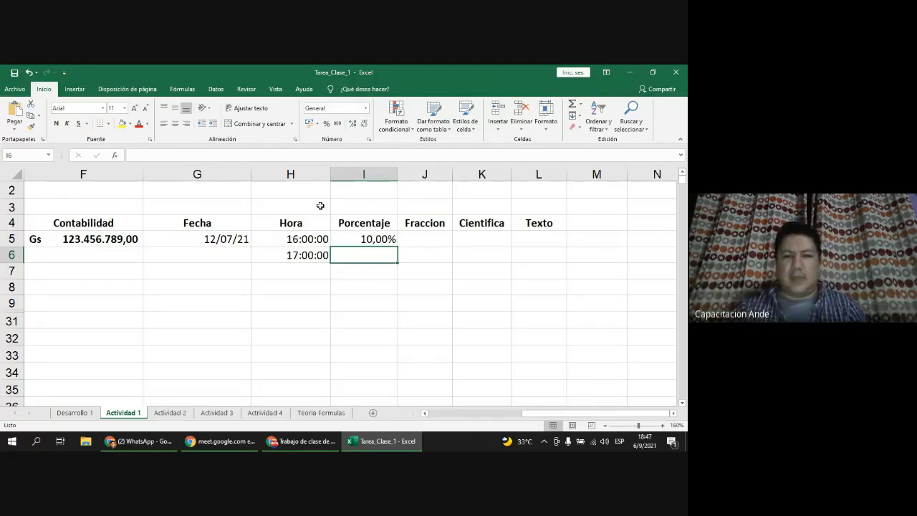
left_click(377, 238)
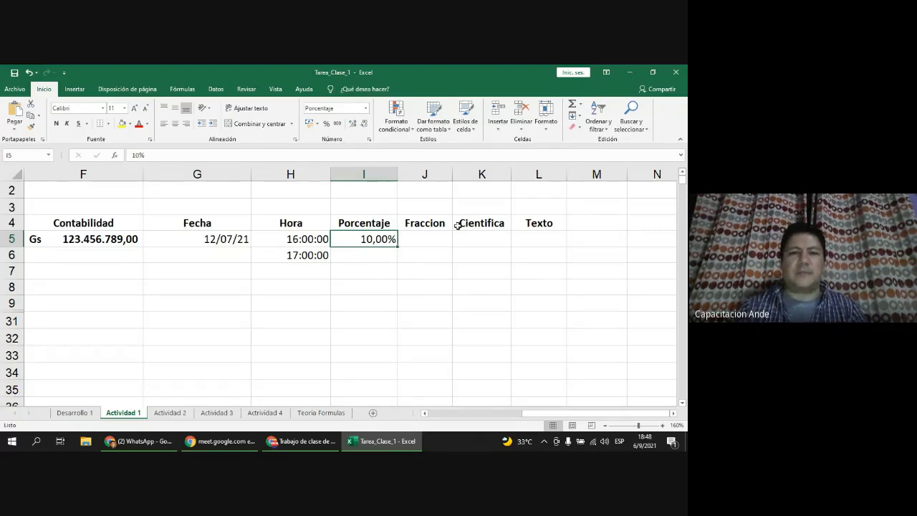
Step: Widen column J and enter 1/2 in J5, stored as 0,5
left_click_drag(453, 174, 467, 174)
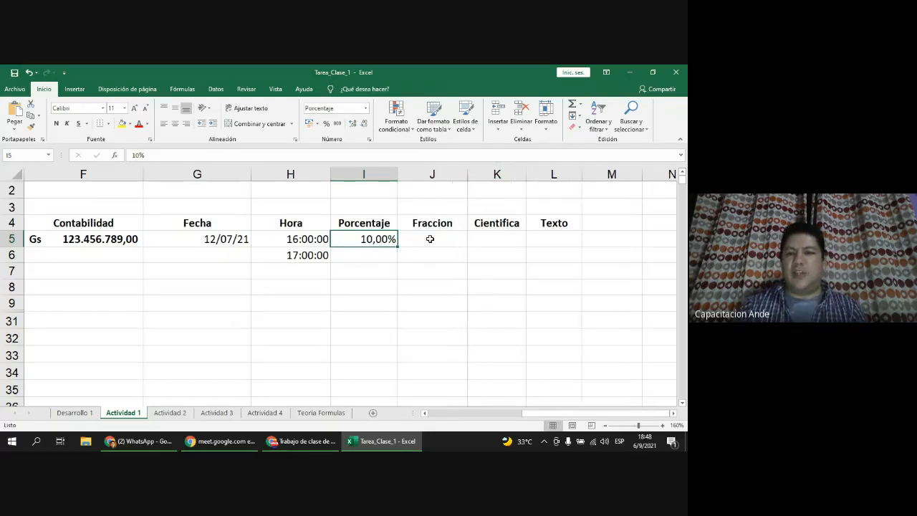
left_click(430, 239)
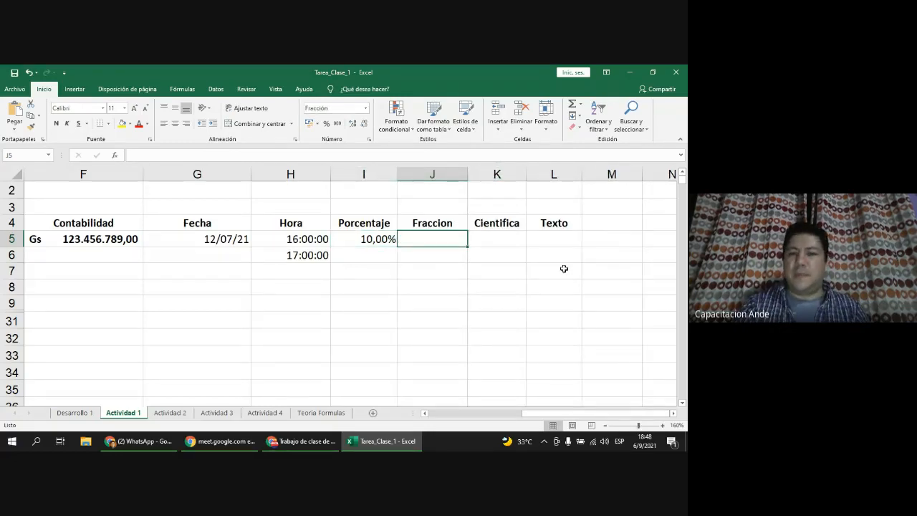
type("1/2")
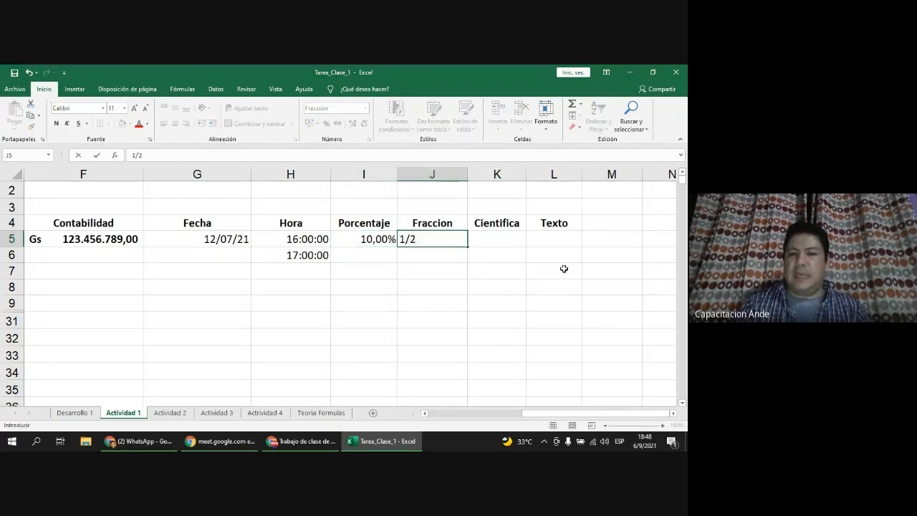
key("Return")
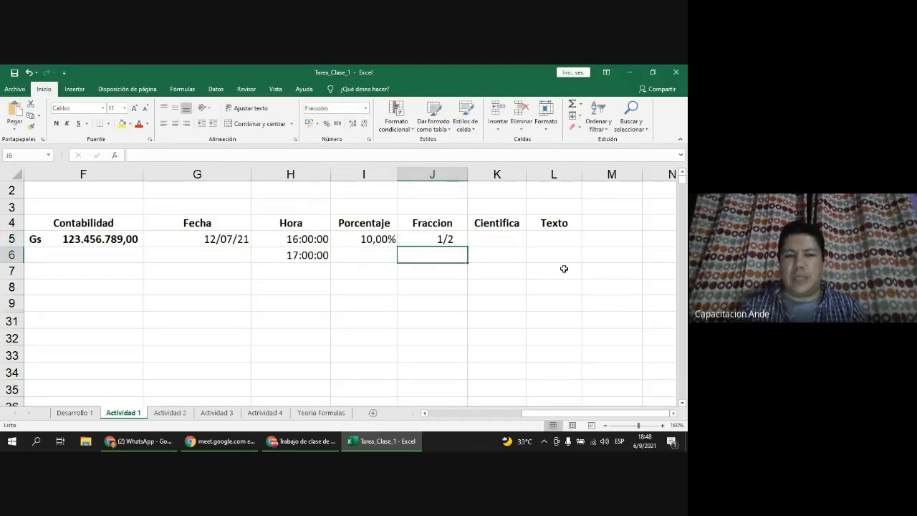
left_click(446, 241)
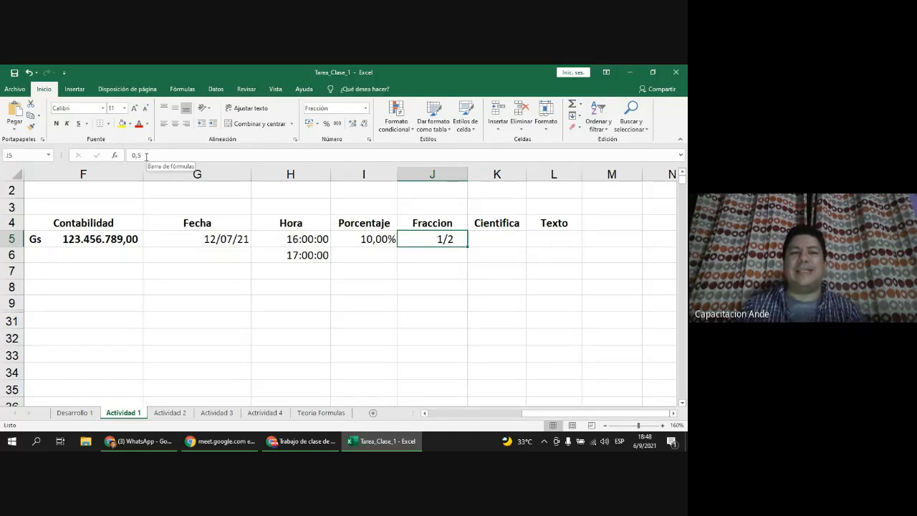
type("0,5")
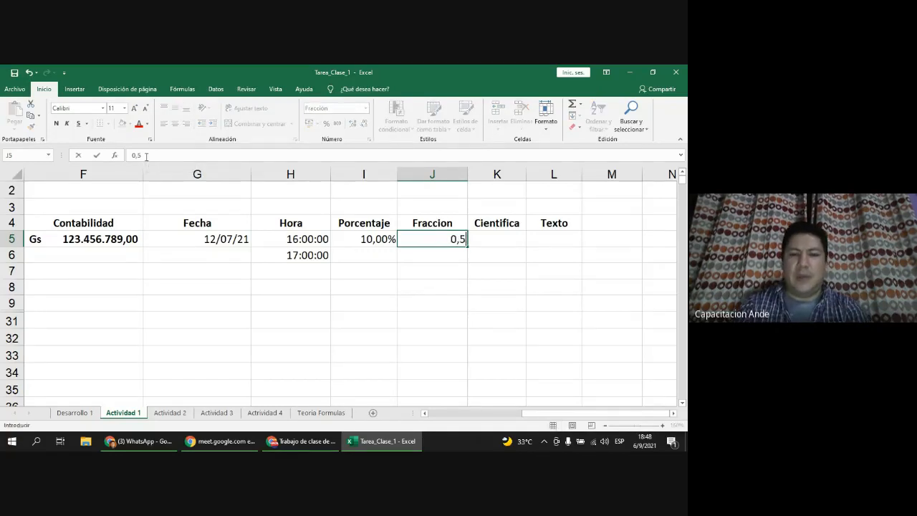
key("Return")
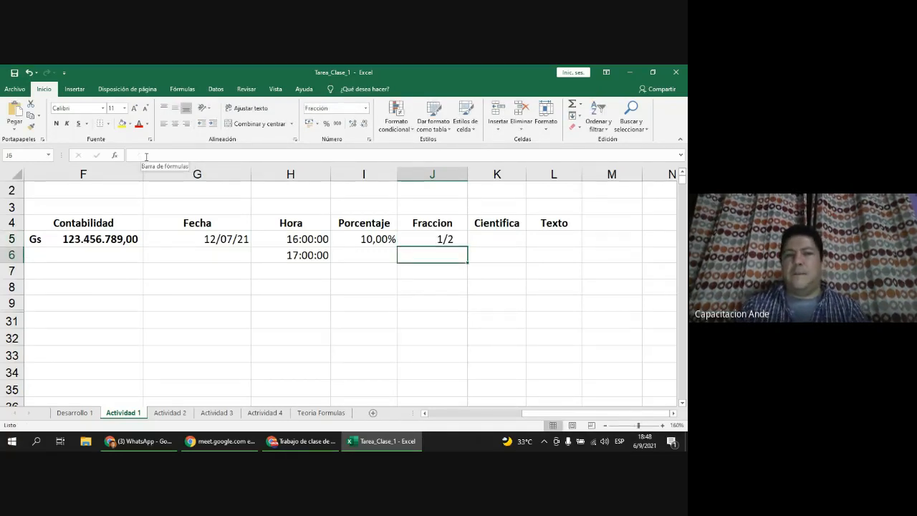
left_click(435, 242)
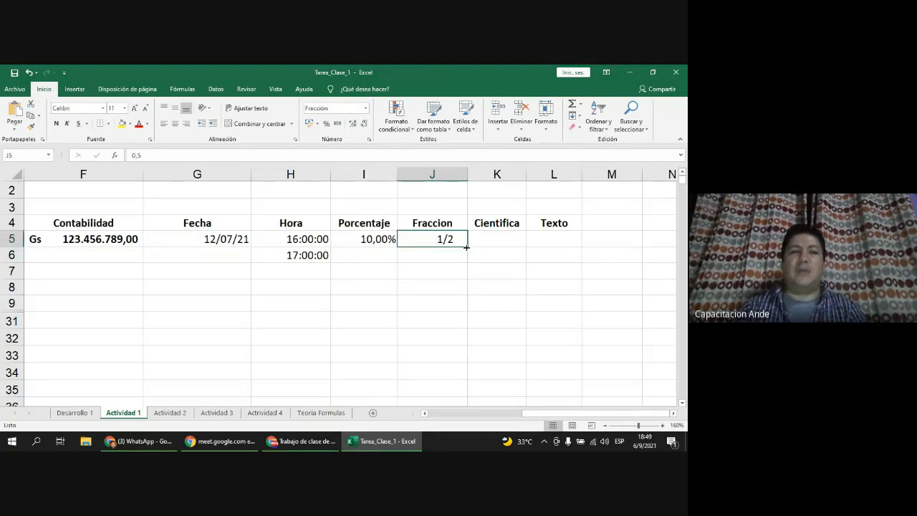
Step: Change J5 to 0,25 (shown as 1/4), then to 0,13 (shown as 13/100)
key("F2")
key("BackSpace")
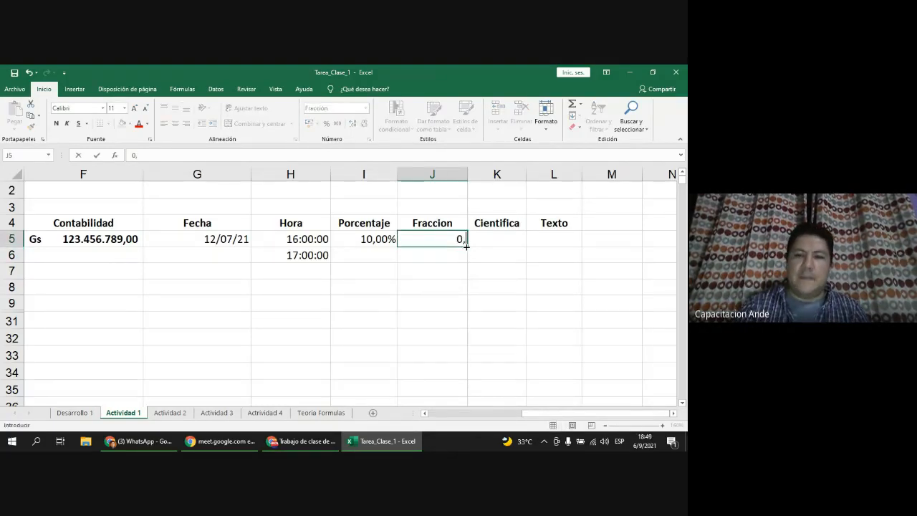
type("25")
key("Return")
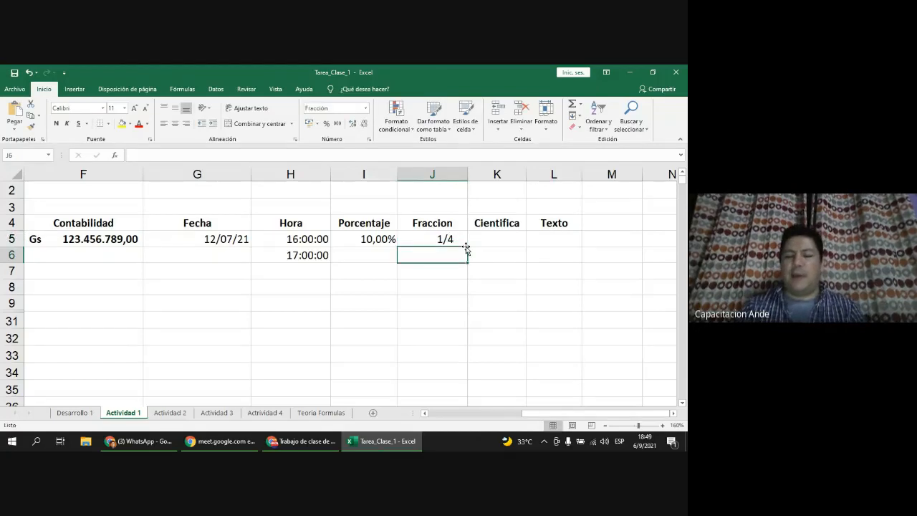
key("Up")
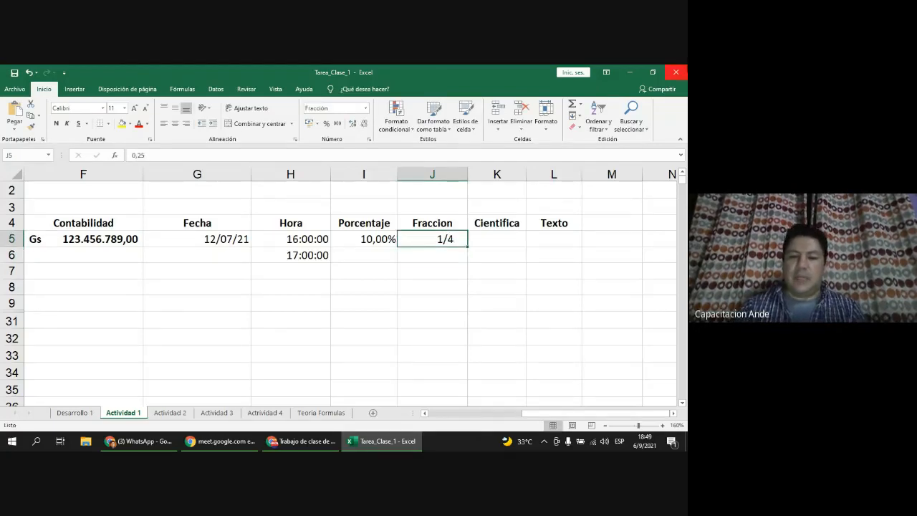
type("0,13")
key("Return")
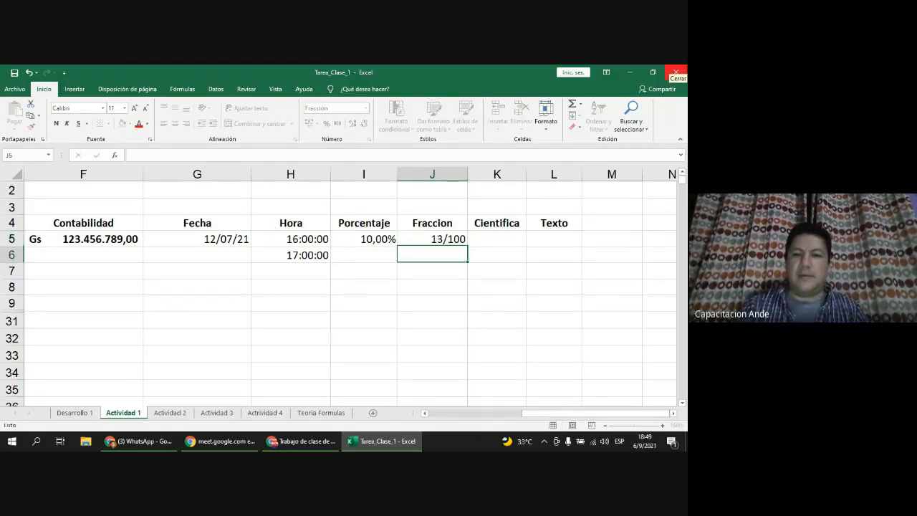
Step: Enter 12/5 in J5 so it shows 2 2/5, and widen column K
left_click(455, 239)
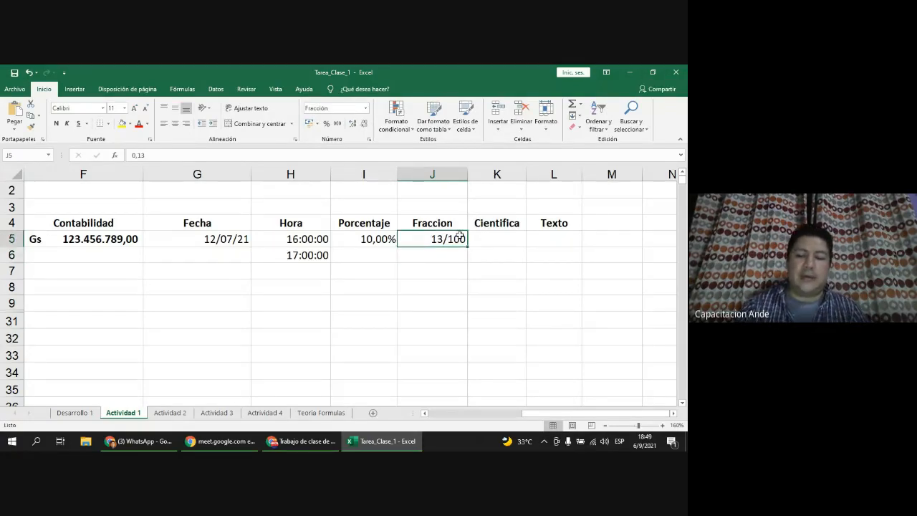
type("12/5")
key("Return")
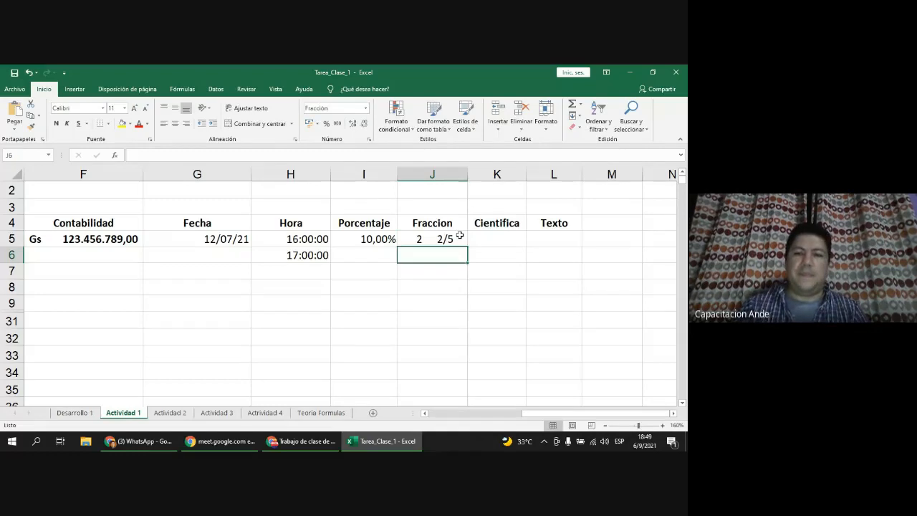
left_click(461, 239)
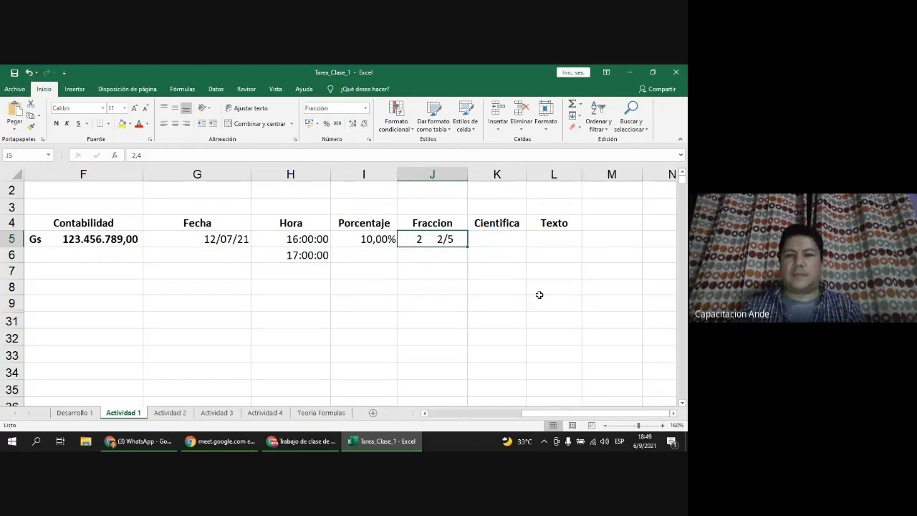
left_click_drag(530, 176, 550, 176)
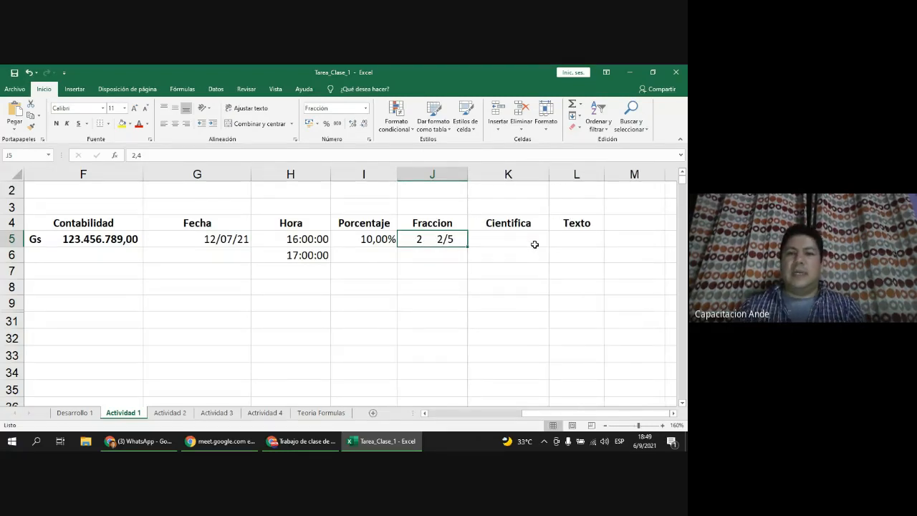
left_click(535, 244)
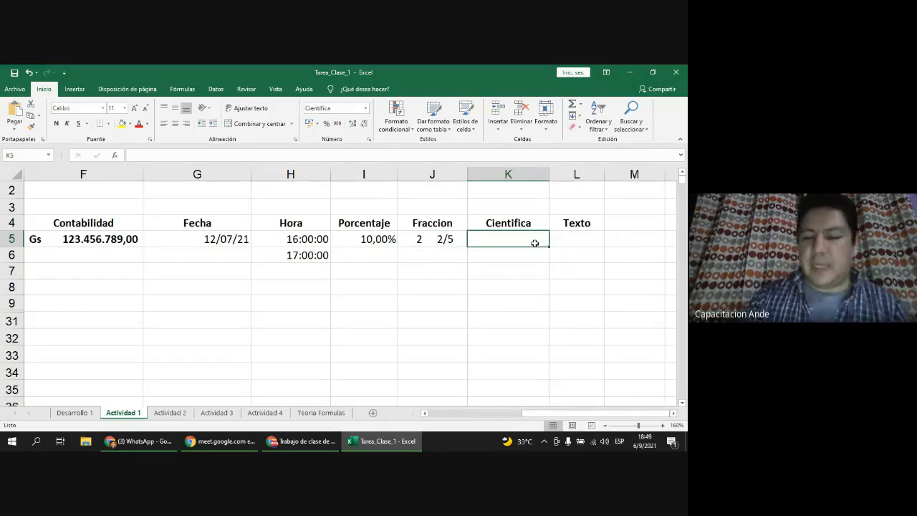
type("12456789")
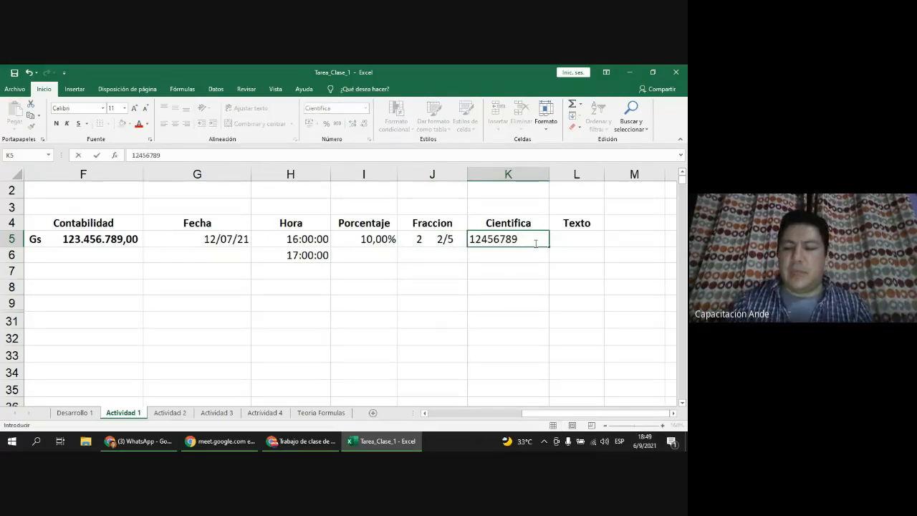
type("32")
key("Return")
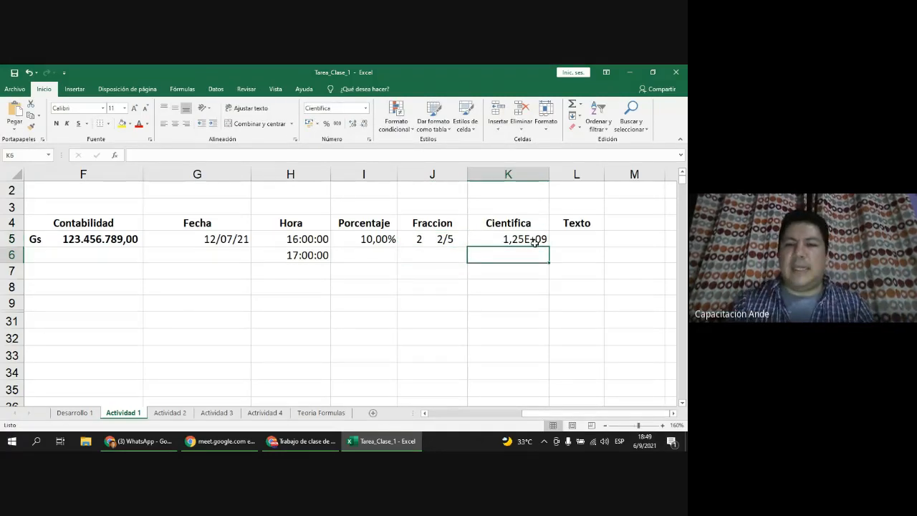
double_click(549, 174)
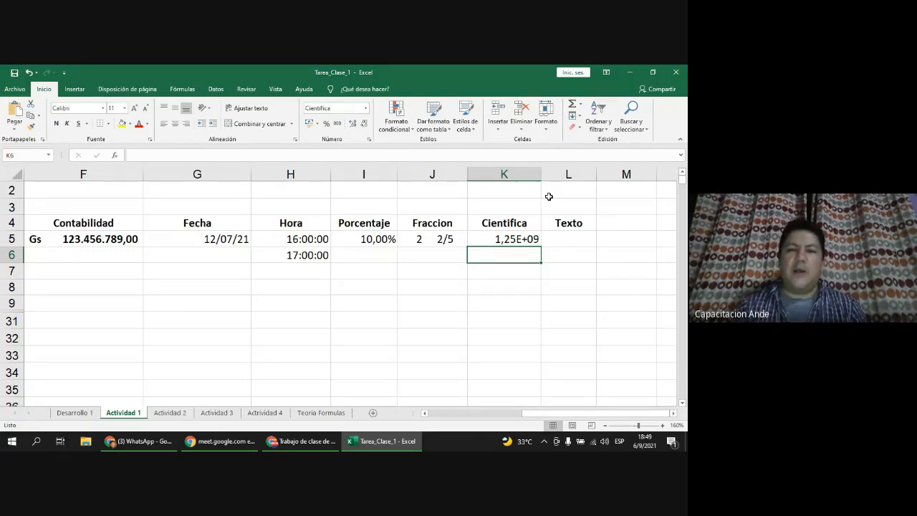
left_click(529, 240)
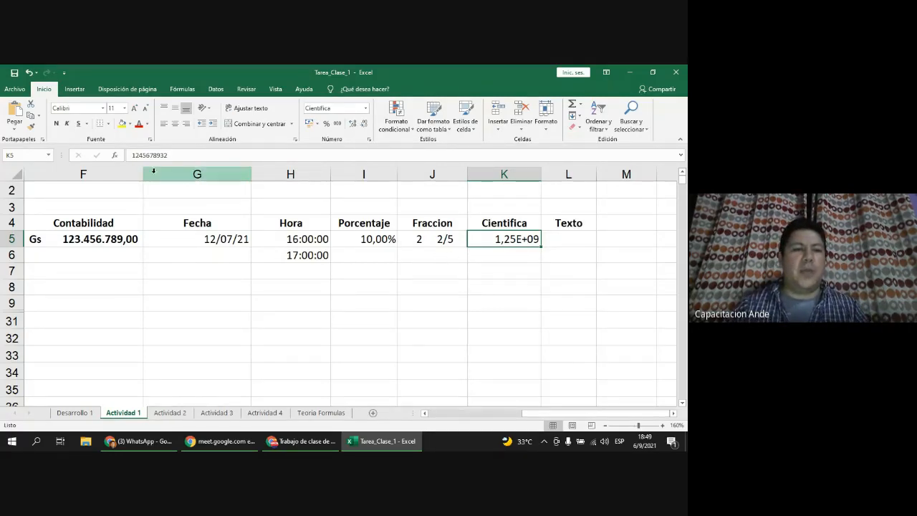
Step: Resize a column, scroll back left and select the Contabilidad value in F5
left_click_drag(143, 172, 111, 174)
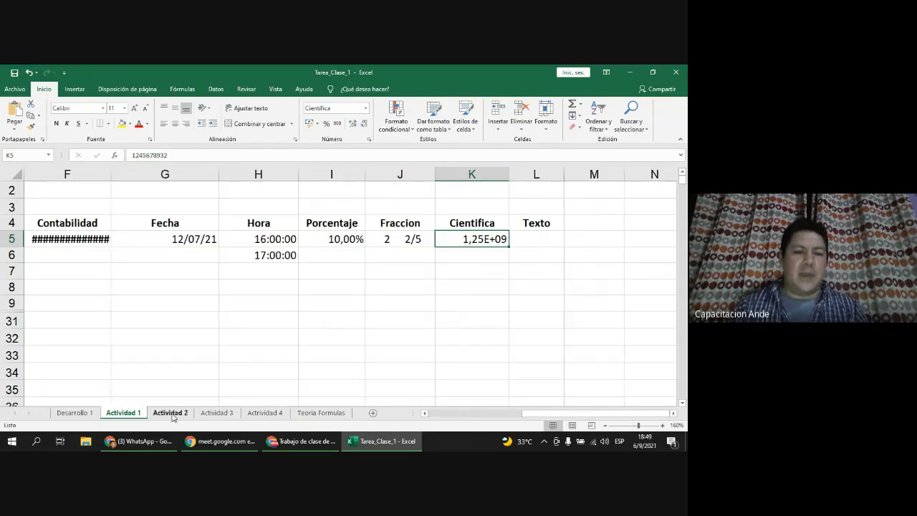
left_click(424, 413)
left_click(424, 412)
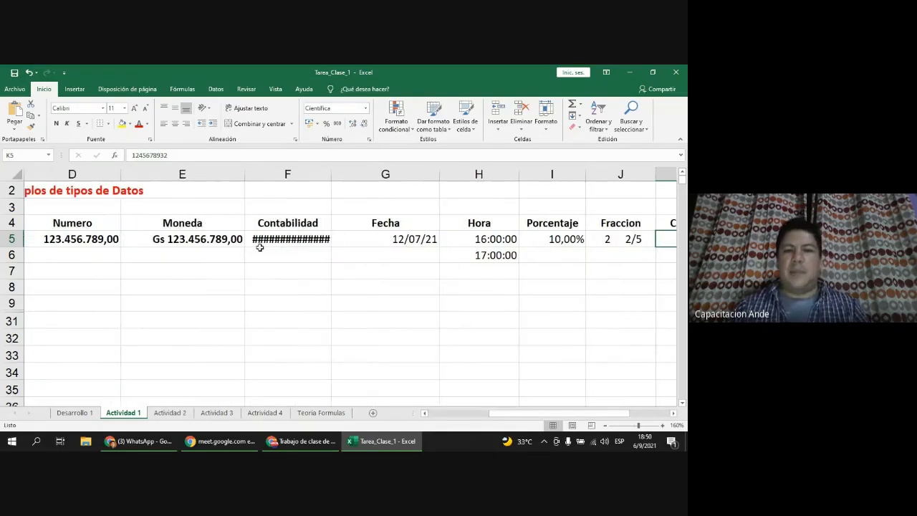
left_click(292, 240)
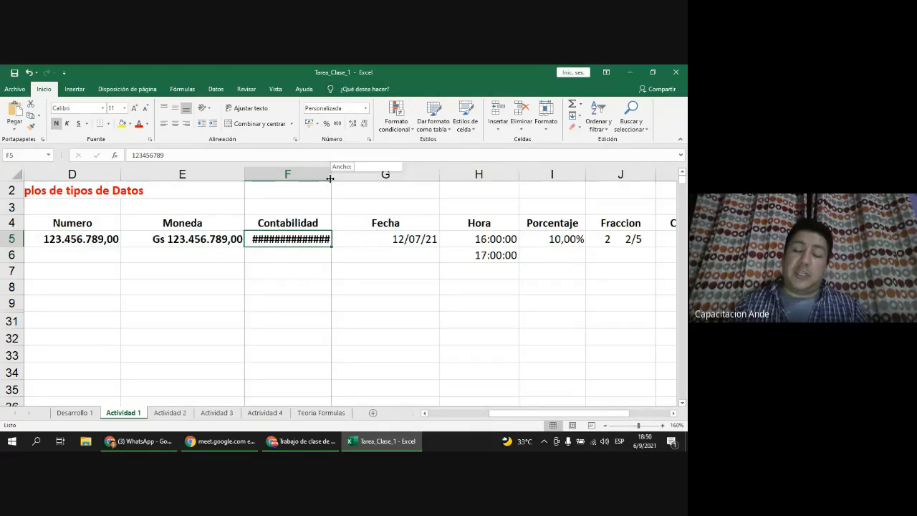
Step: Widen column F to show Gs 123.456.789,00, adjust column K, and widen Texto column L
left_click_drag(331, 178, 349, 178)
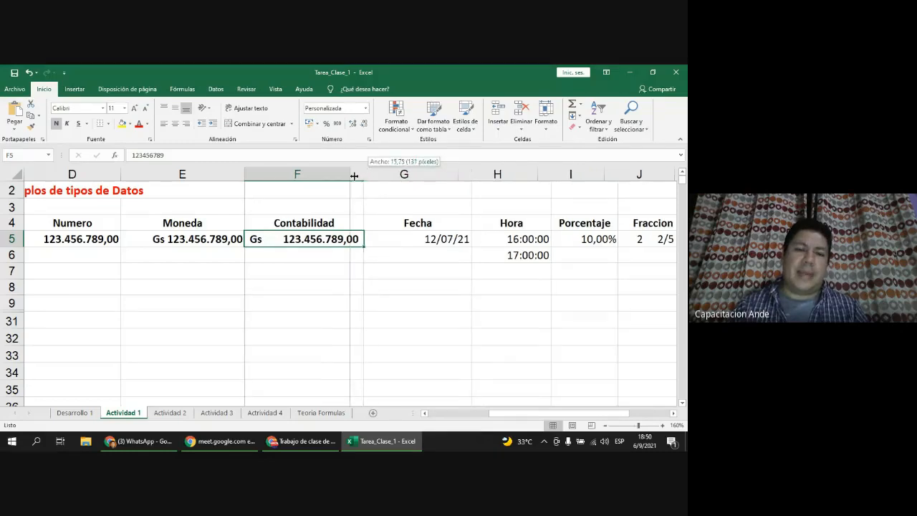
scroll(24, 255, "right", 2)
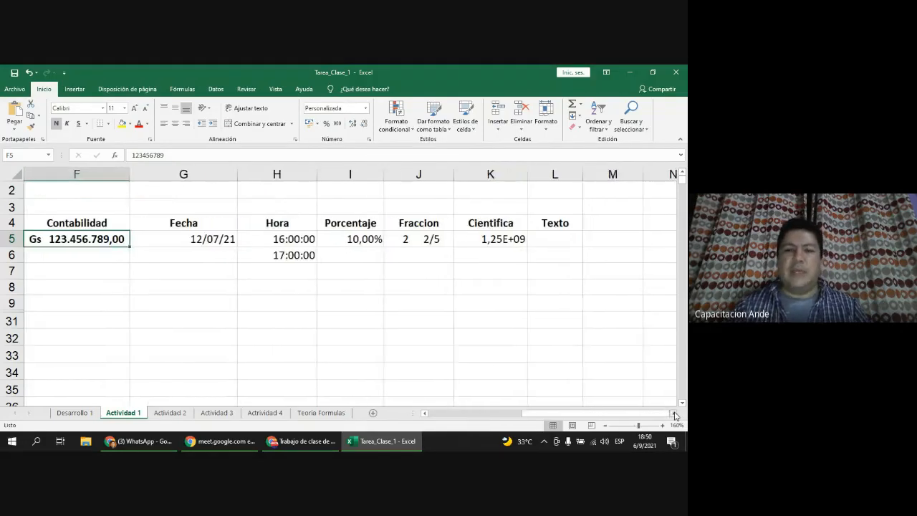
left_click(525, 244)
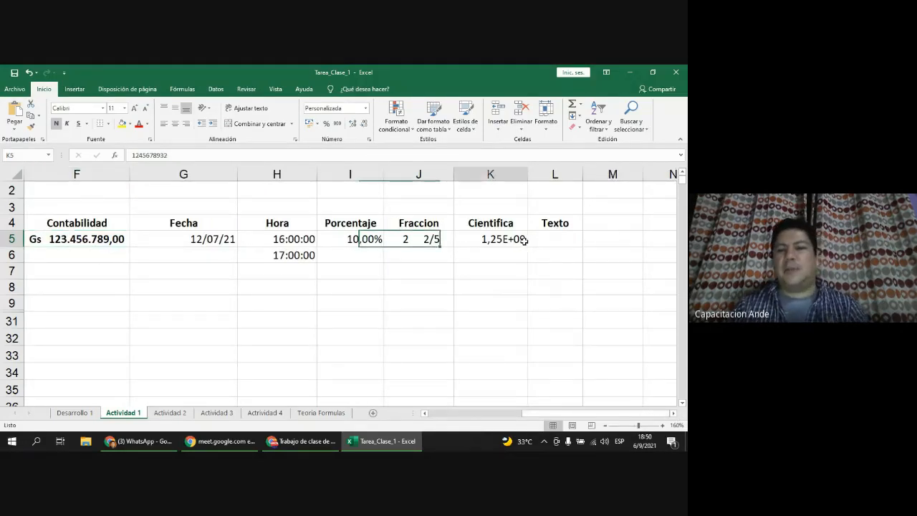
mouse_move(527, 174)
left_mouse_down()
mouse_move(556, 174)
mouse_move(518, 174)
left_mouse_up()
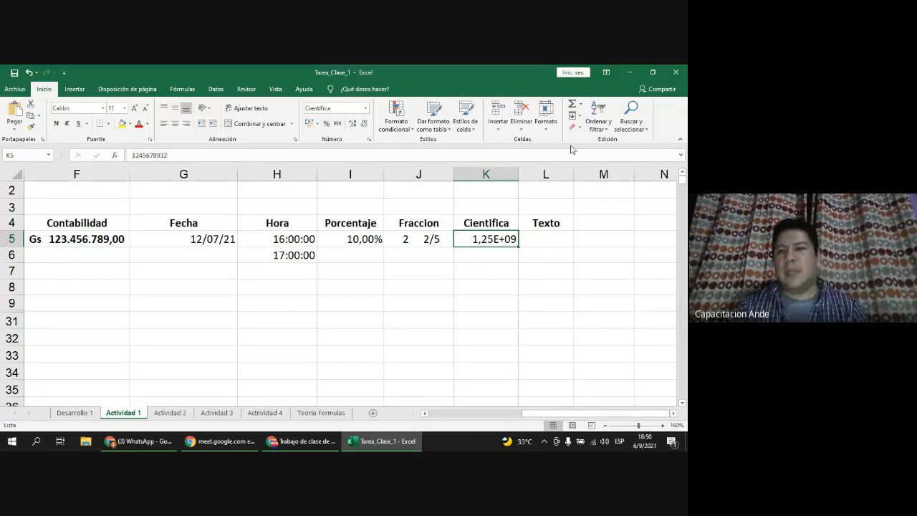
left_click_drag(574, 174, 610, 175)
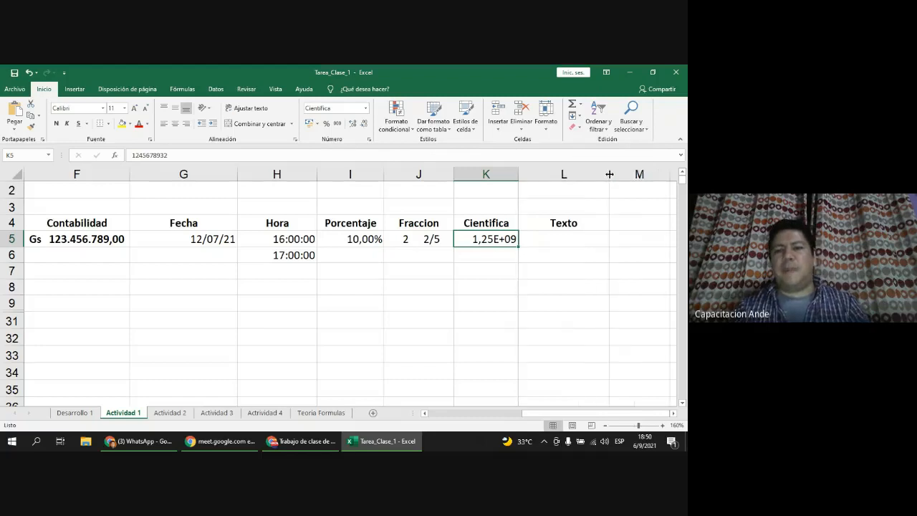
Step: Try out minus, plus and equals signs in F6, leaving an equals sign committed there
left_click(574, 238)
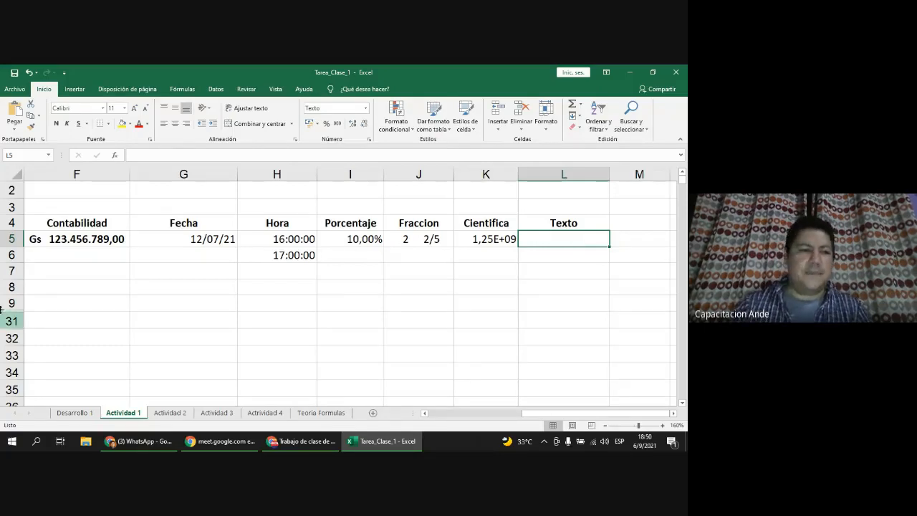
left_click(108, 257)
type("-")
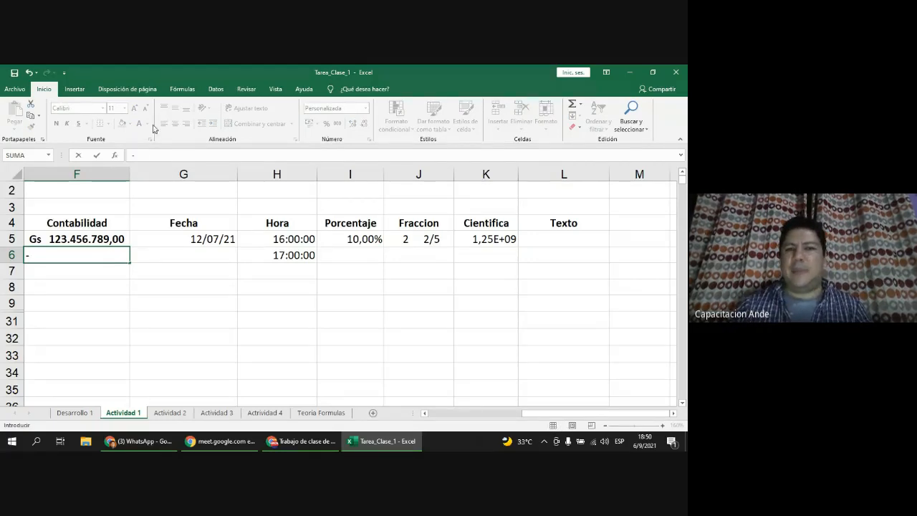
key("BackSpace")
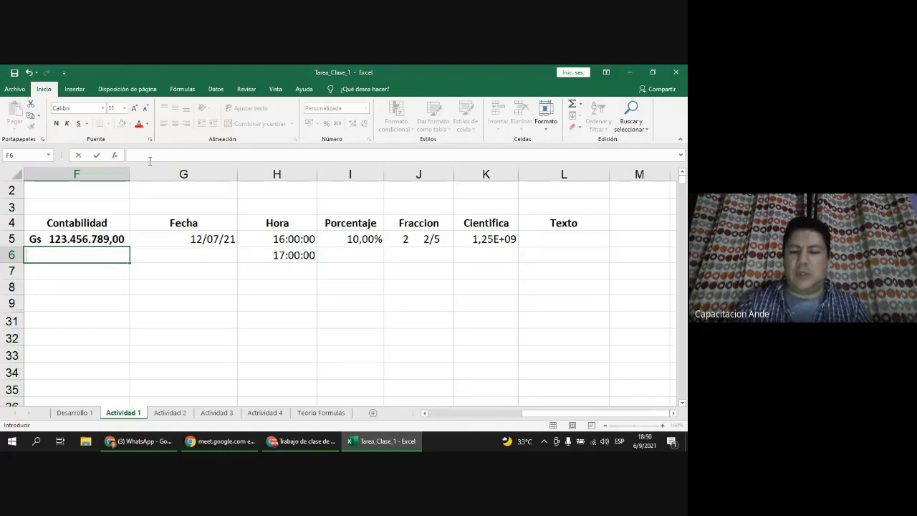
type("+")
key("BackSpace")
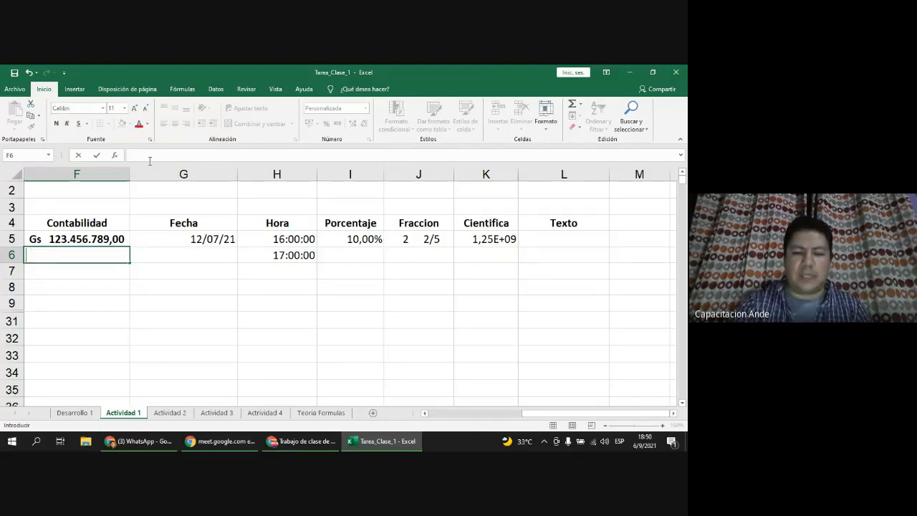
type("=")
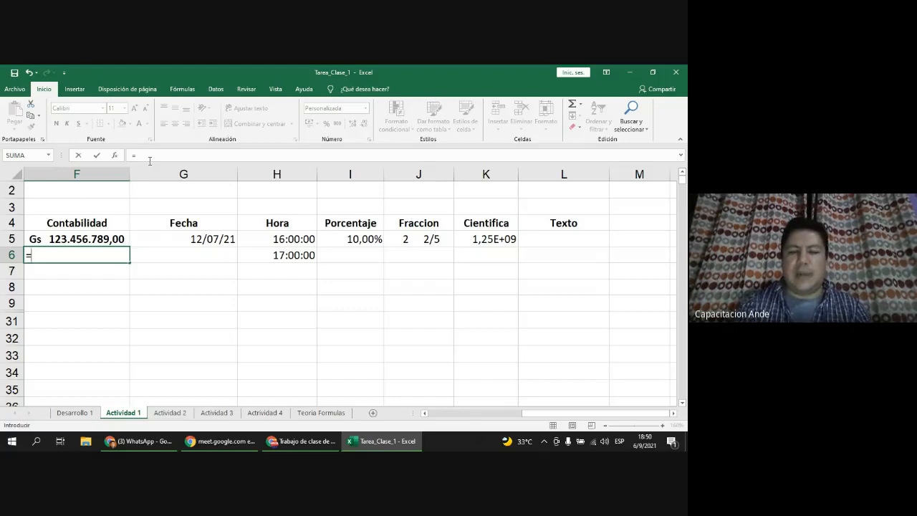
key("Return")
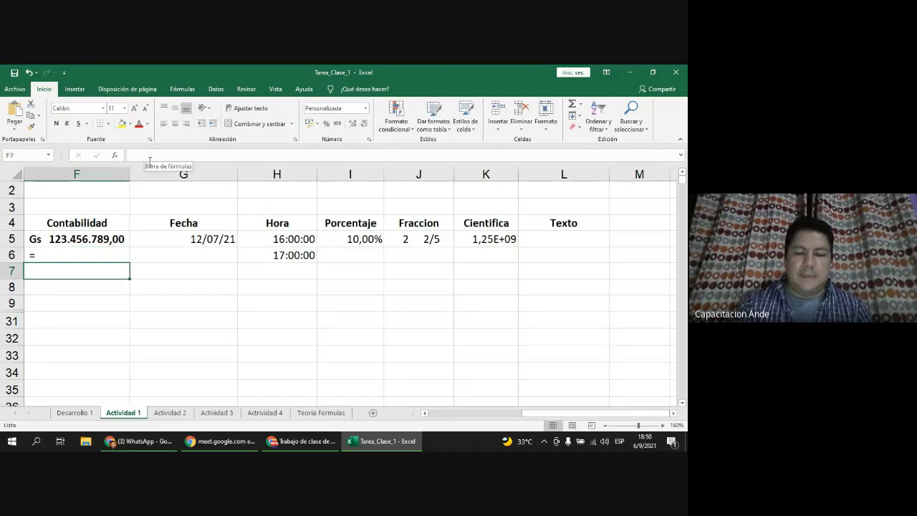
key("Page_Down")
key("Page_Up")
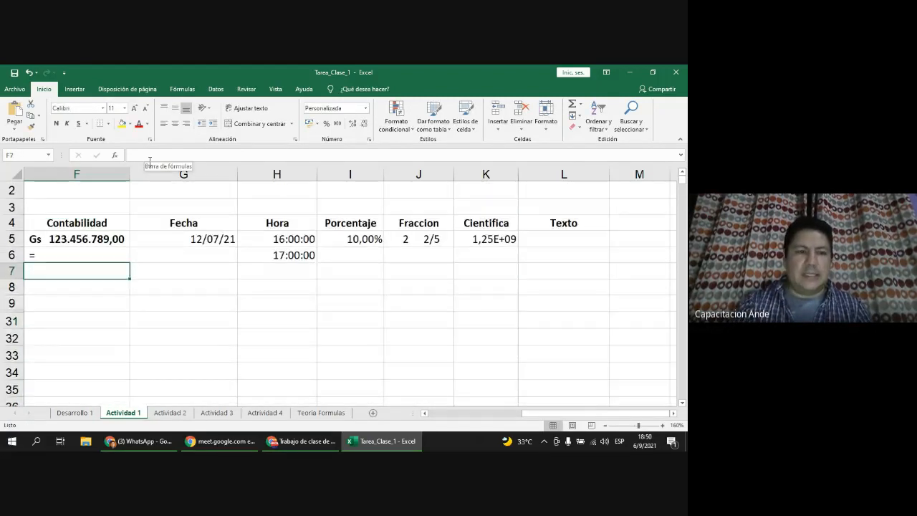
Step: Clear the equals sign from F6 and enter +12+12 as text in L5
left_click(111, 251)
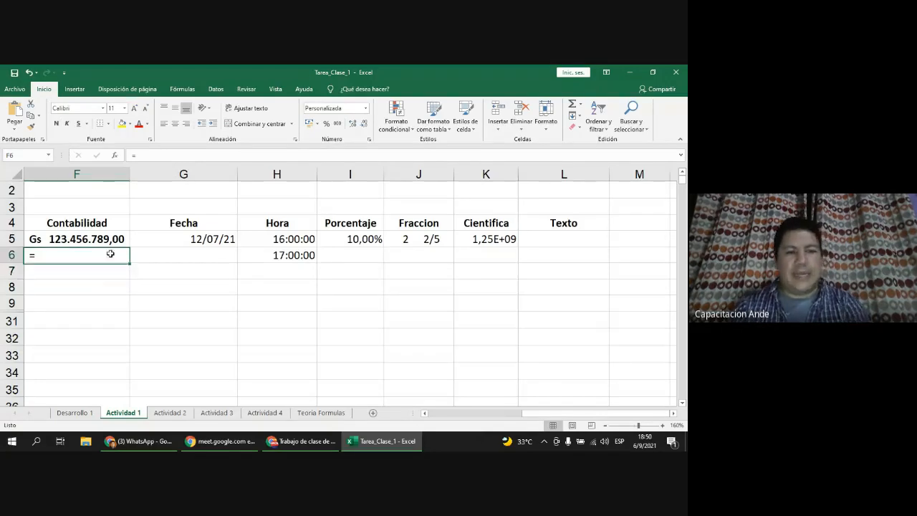
key("Delete")
left_click(545, 238)
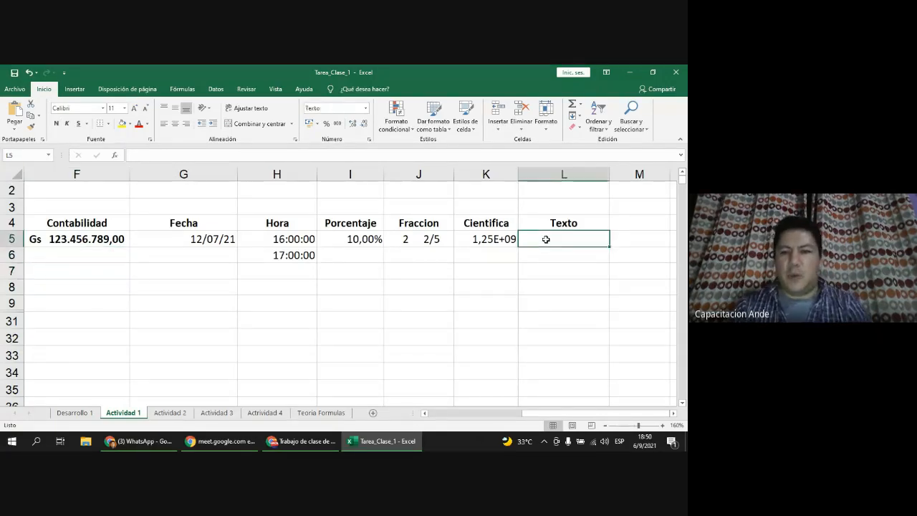
type("+12")
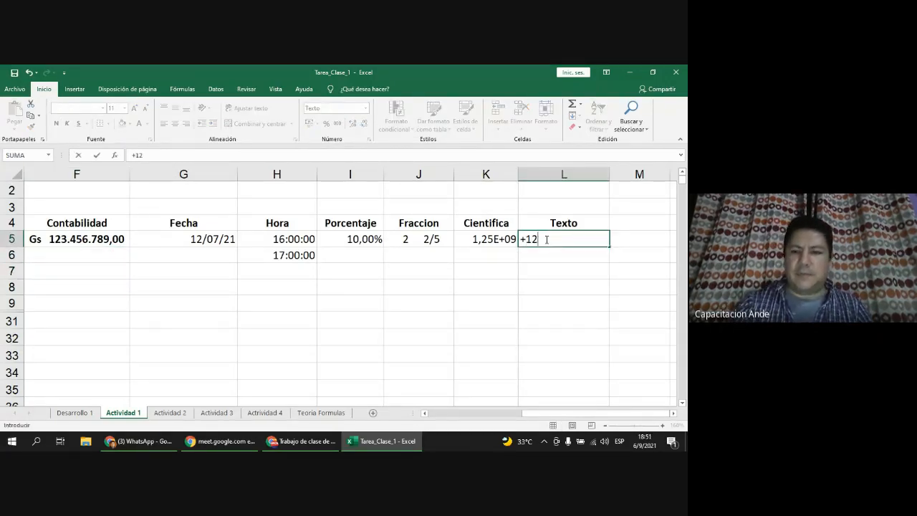
type("+12")
key("Return")
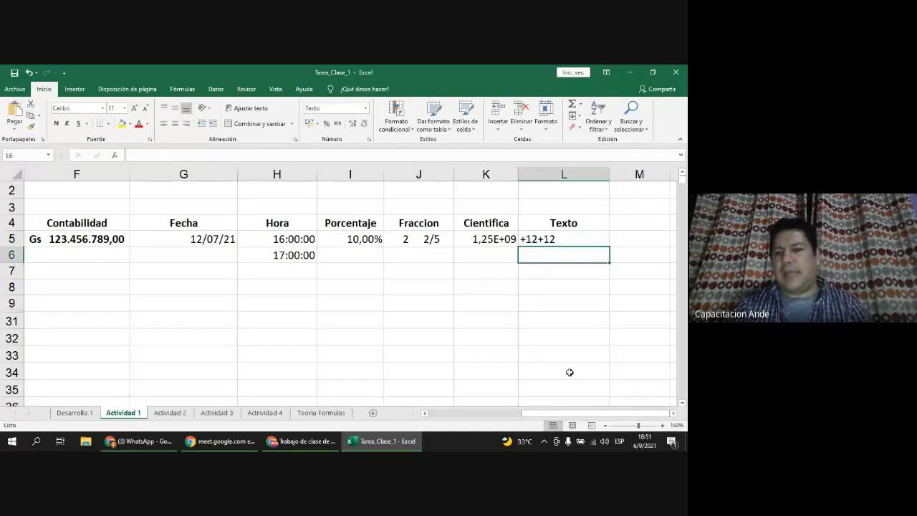
left_click(583, 242)
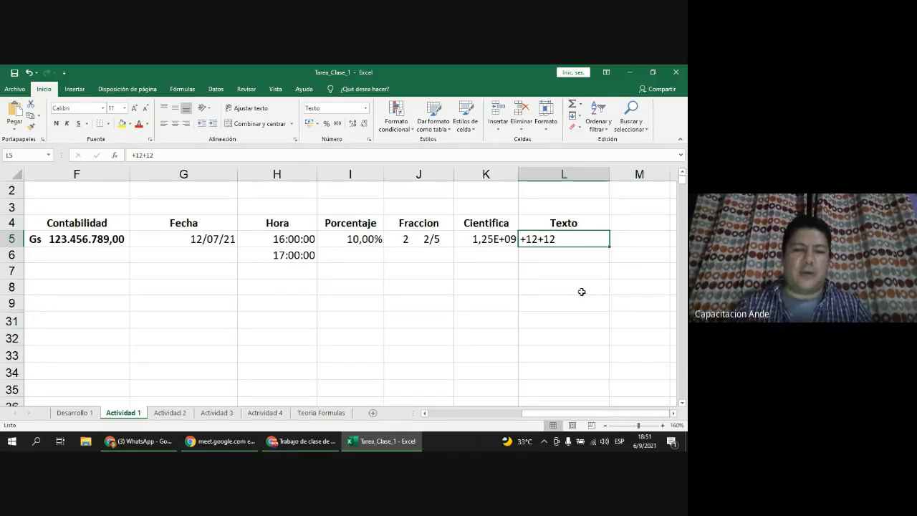
left_click(425, 414)
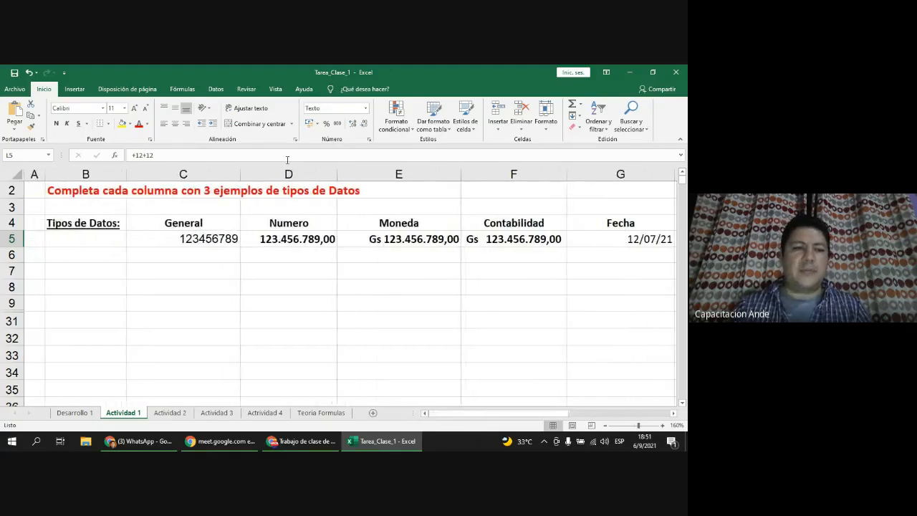
right_click(195, 243)
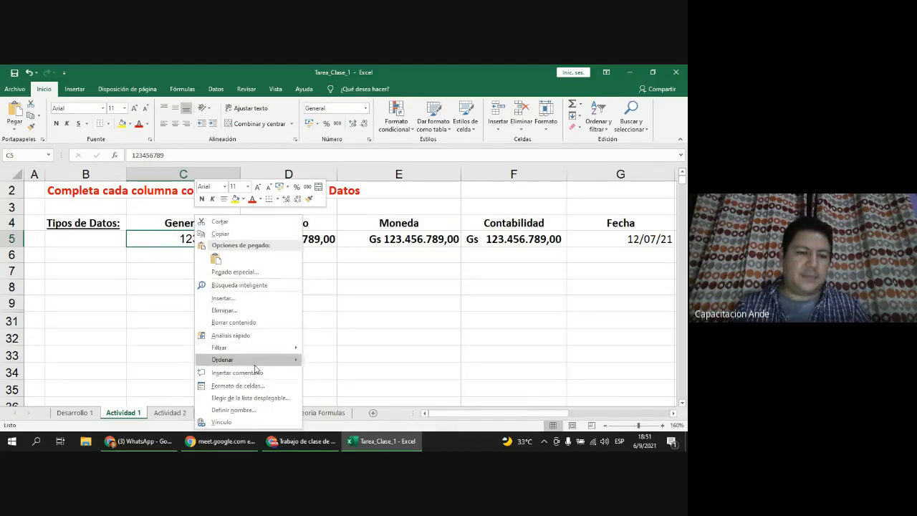
left_click(255, 388)
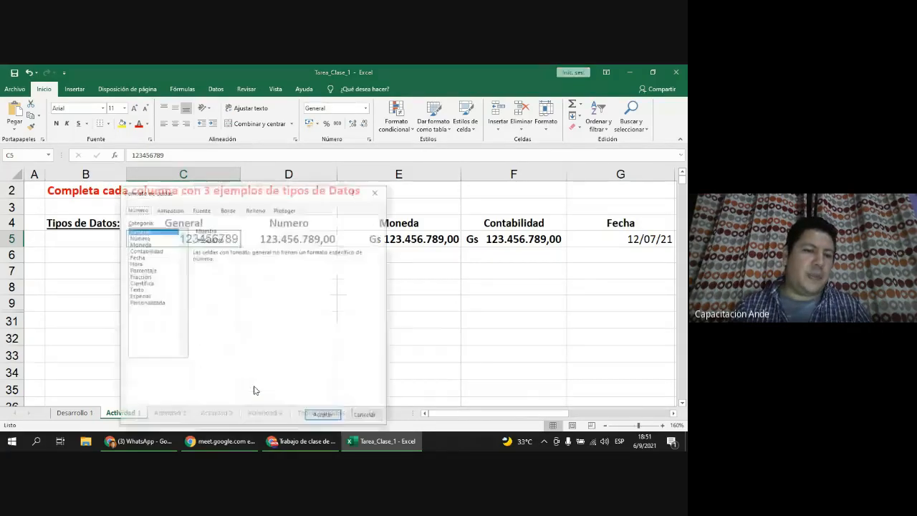
left_click_drag(256, 190, 308, 102)
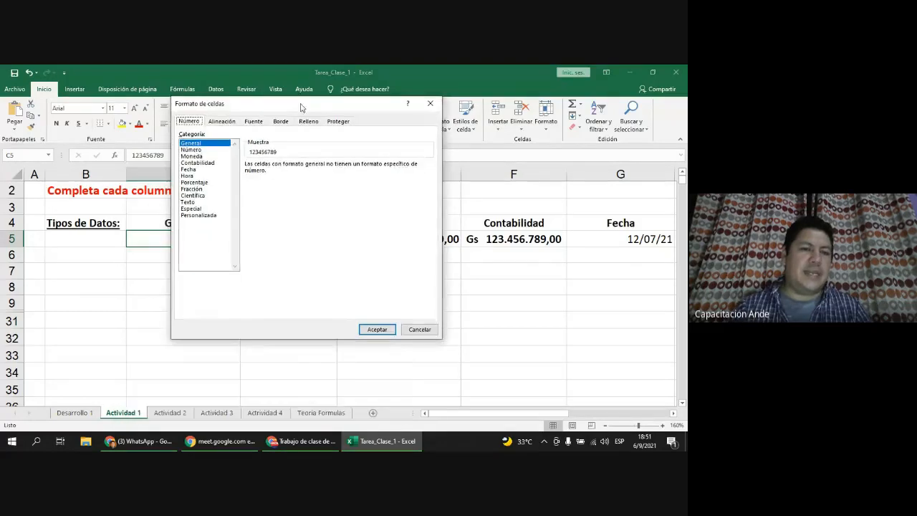
left_click(191, 156)
left_click(197, 163)
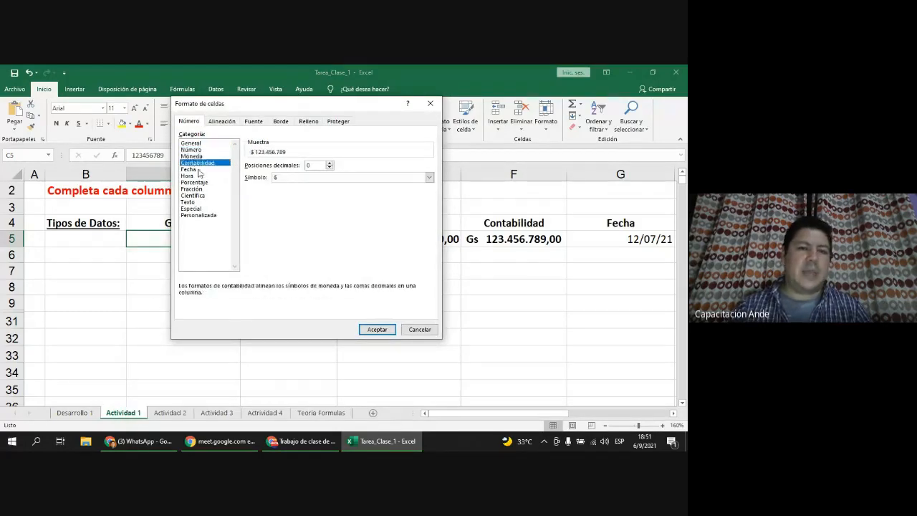
left_click(190, 169)
left_click(188, 176)
left_click(194, 182)
left_click(195, 189)
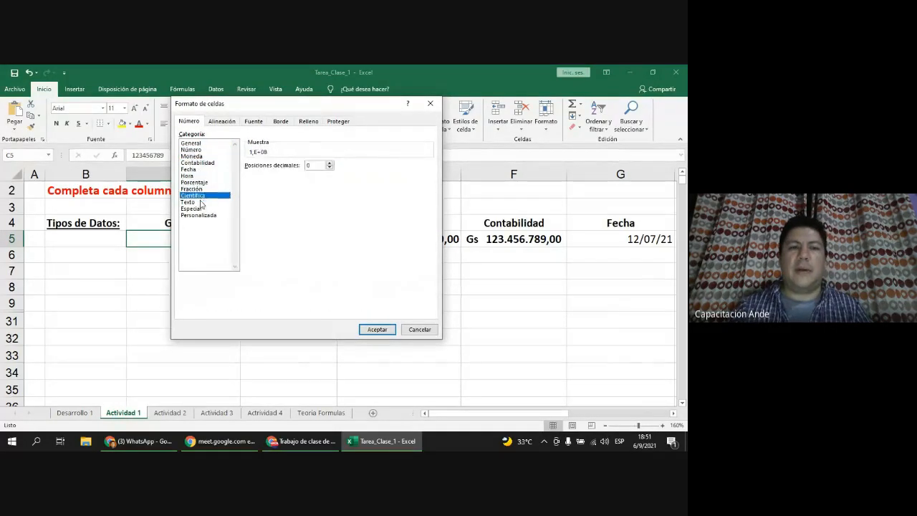
left_click(203, 202)
left_click(201, 193)
left_click(202, 189)
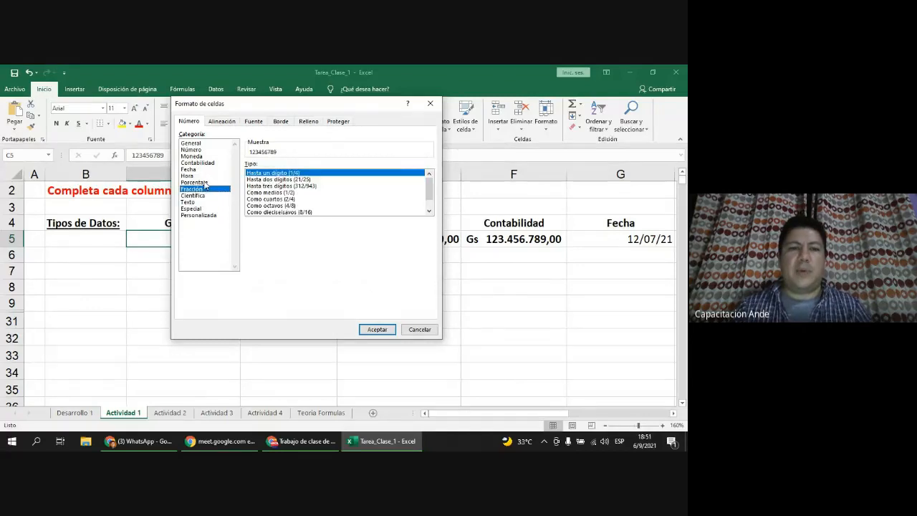
left_click(207, 175)
left_click(214, 156)
left_click(207, 162)
left_click(207, 156)
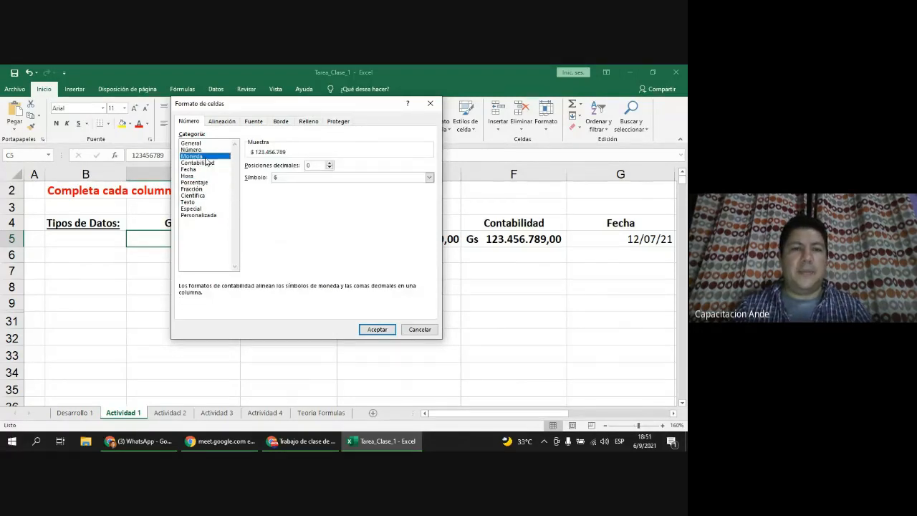
left_click(204, 149)
left_click(202, 143)
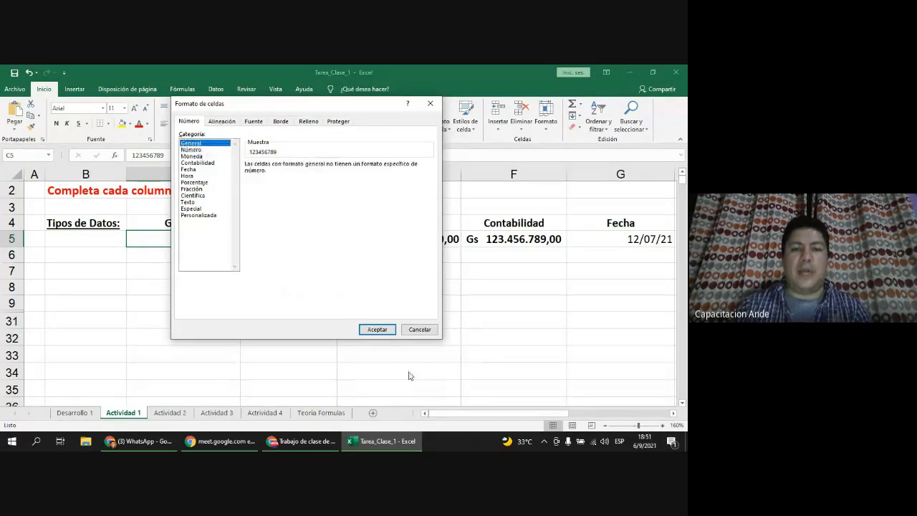
left_click(420, 329)
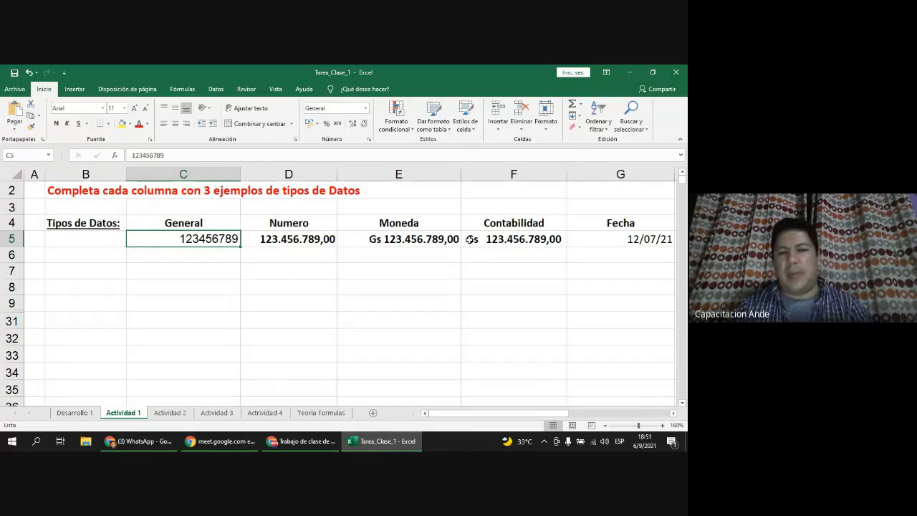
scroll(673, 420, "right", 5)
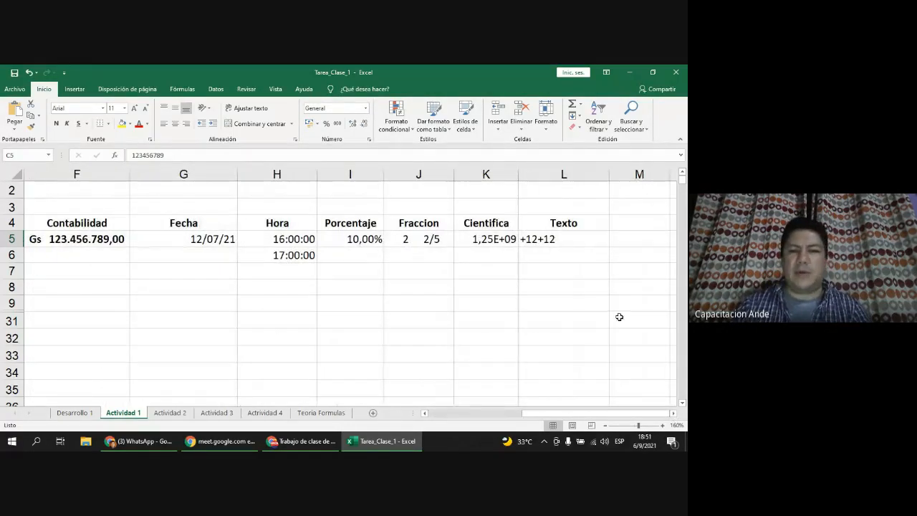
left_click_drag(553, 415, 426, 416)
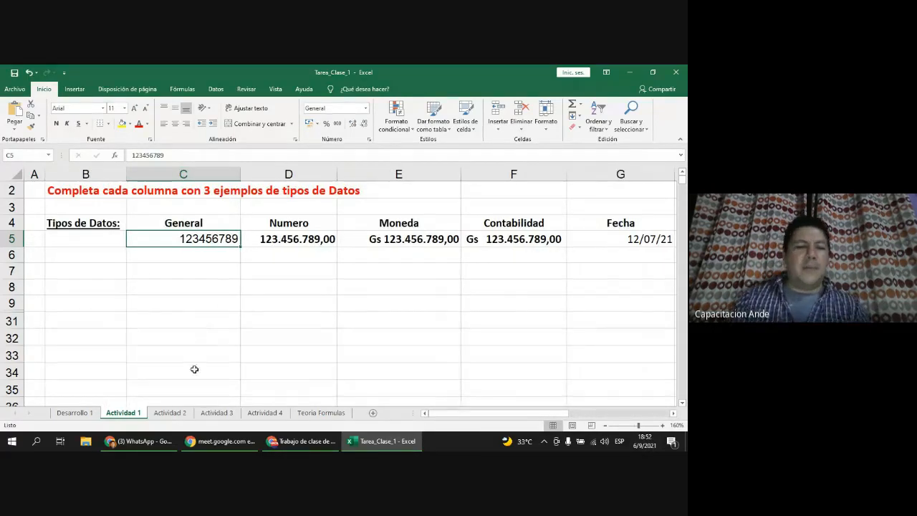
Step: Go to the Actividad 2 sheet and select G5 under TOTAL in the DESPENSA table
left_click(185, 416)
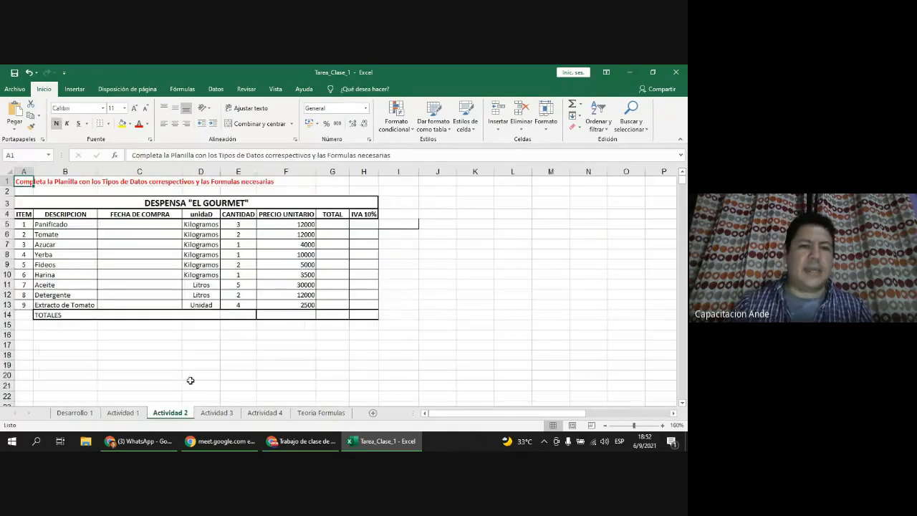
scroll(152, 338, "up", 5)
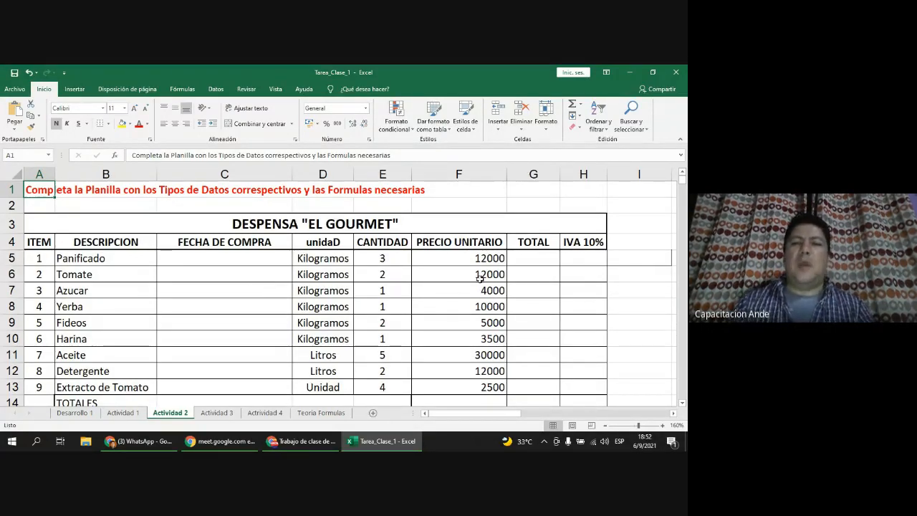
left_click(535, 261)
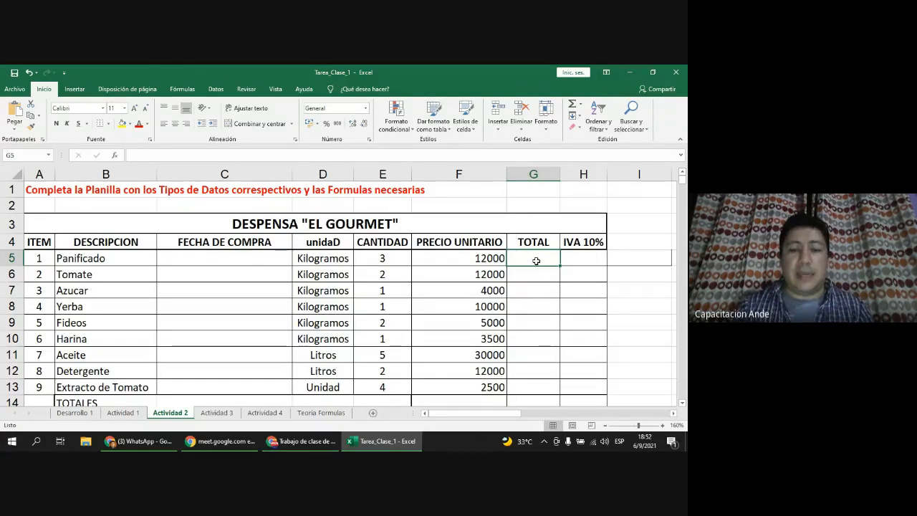
left_click(315, 414)
Step: Zoom the Teoria Formulas sheet to about 220% and select C6 holding =A+B
scroll(63, 338, "up", 7)
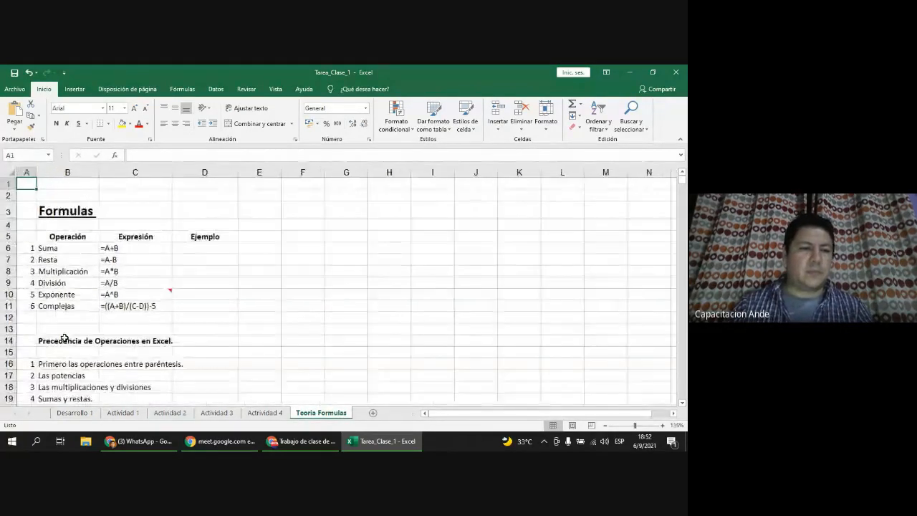
scroll(64, 338, "down", 2)
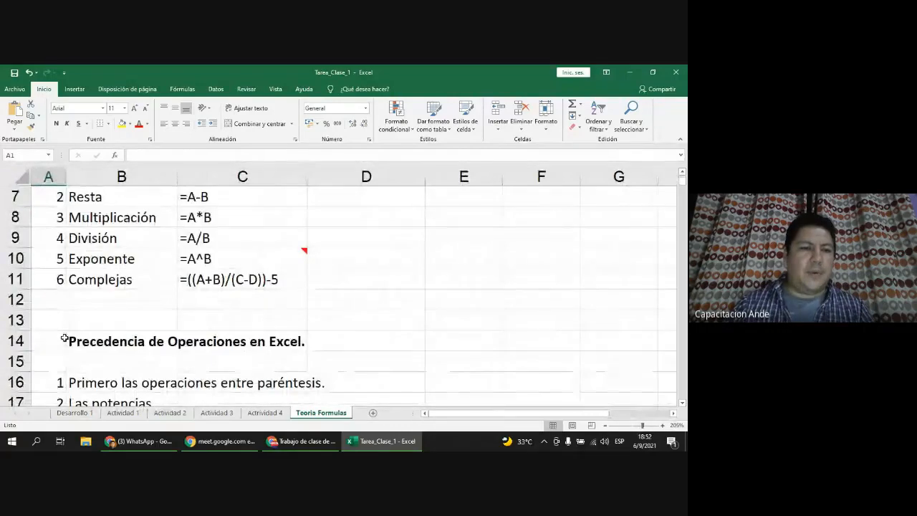
scroll(240, 319, "down", 1)
scroll(240, 321, "up", 2)
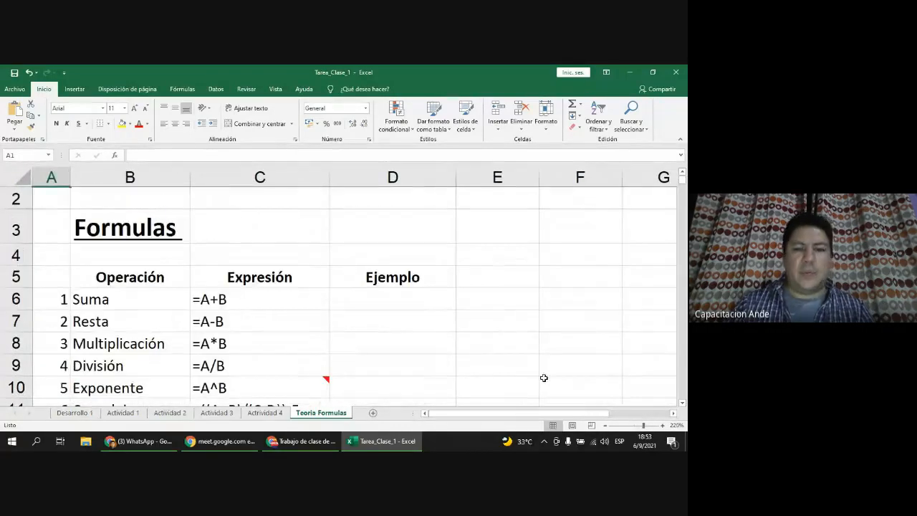
left_click(683, 405)
left_click(682, 405)
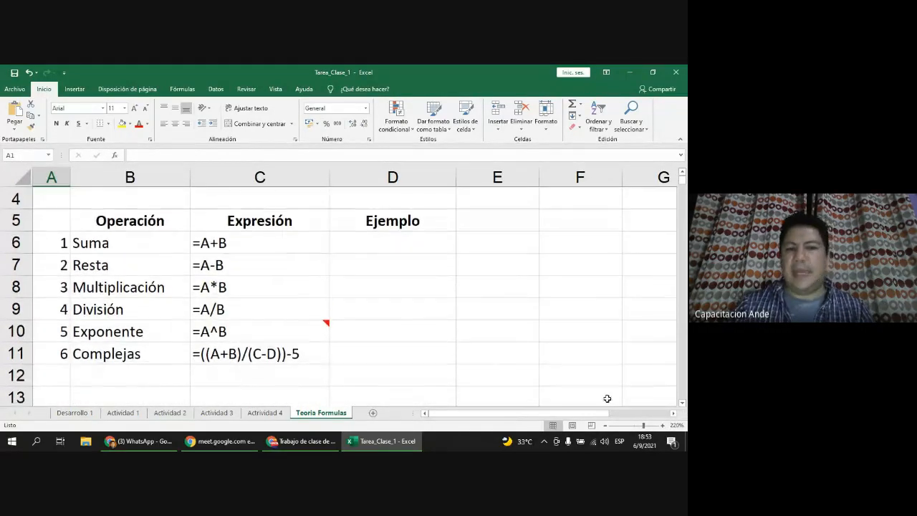
left_click(214, 245)
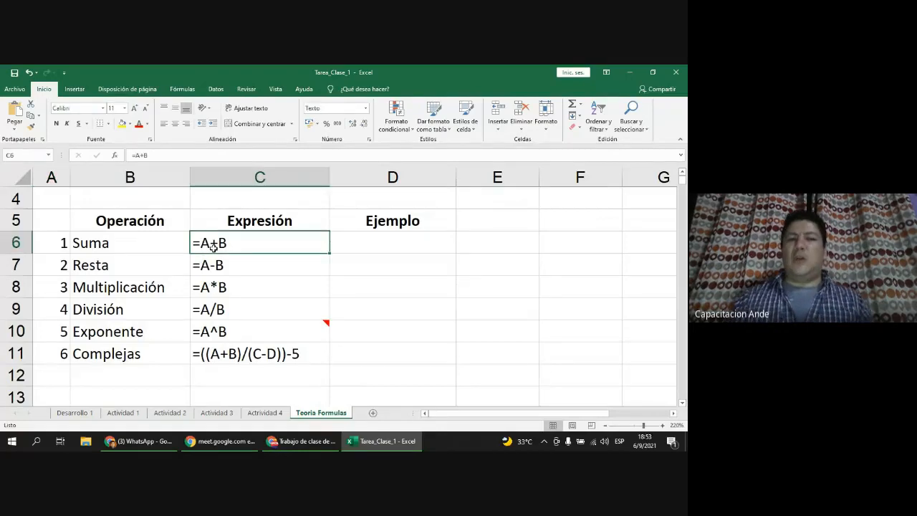
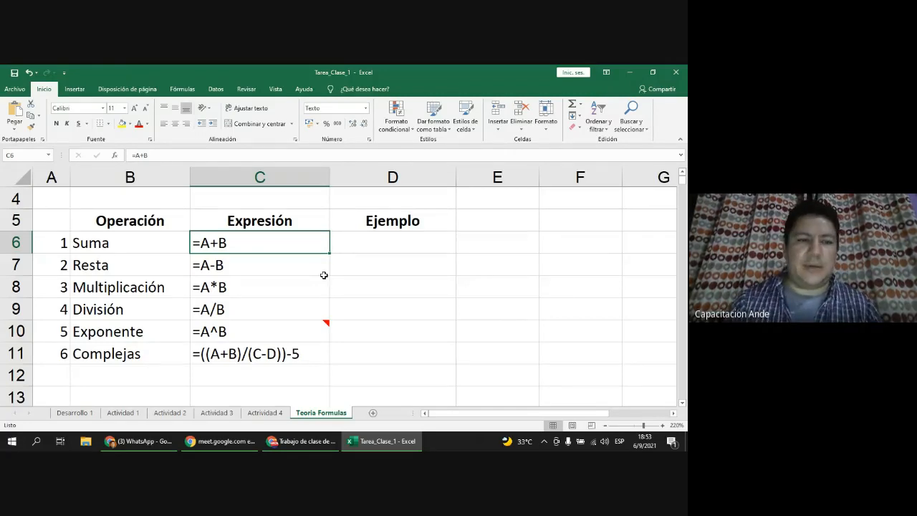
Step: Review the multiplication, division and complex expression examples in C8 to C11
left_click(277, 285)
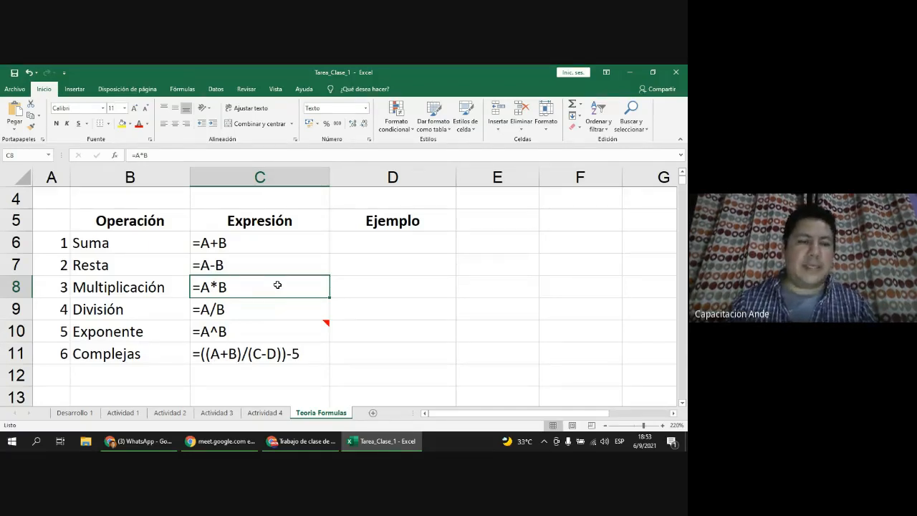
left_click(269, 307)
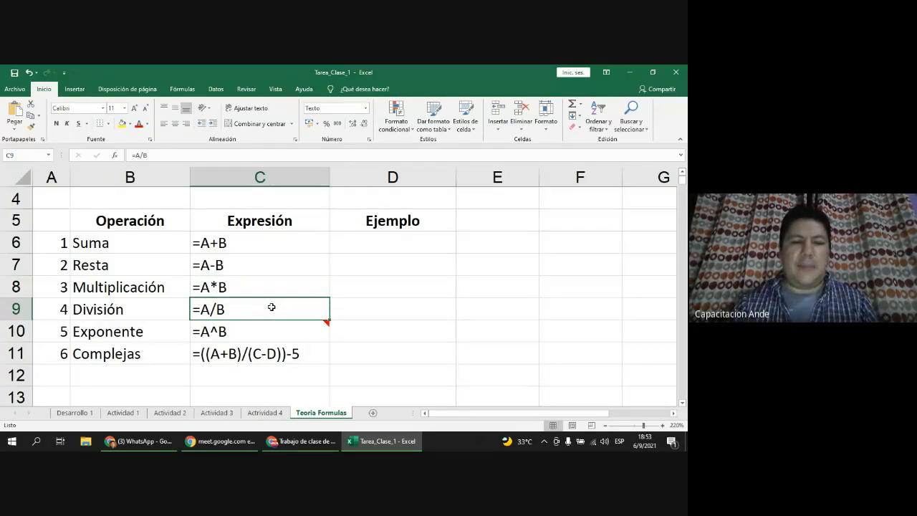
mouse_move(276, 333)
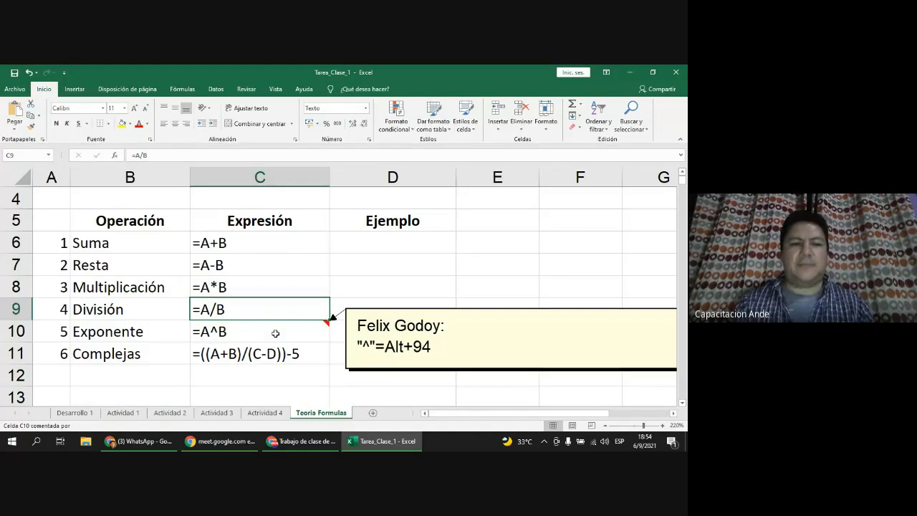
left_click(316, 358)
scroll(315, 359, "down", 1)
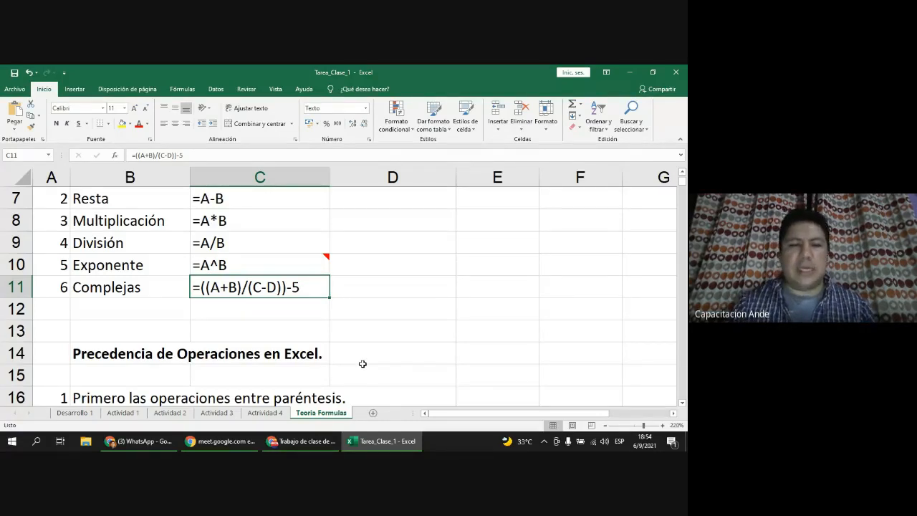
scroll(362, 362, "down", 1)
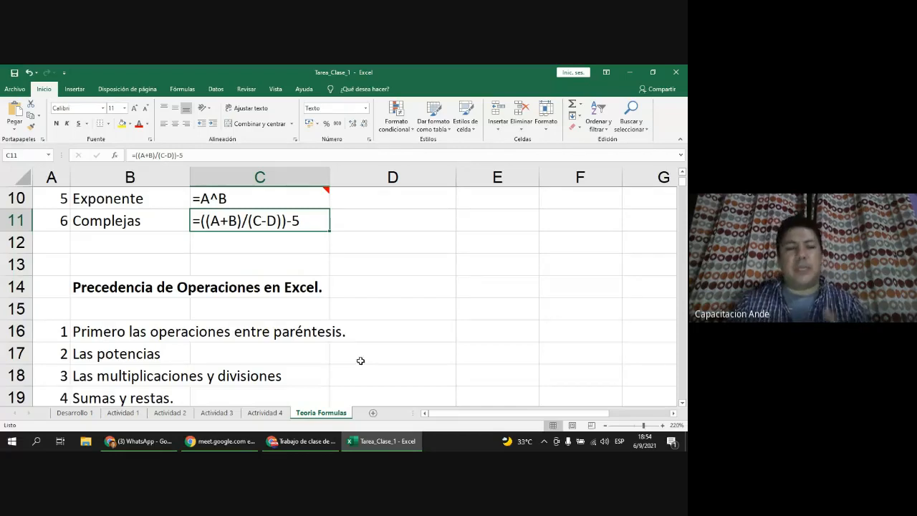
scroll(361, 360, "down", 1)
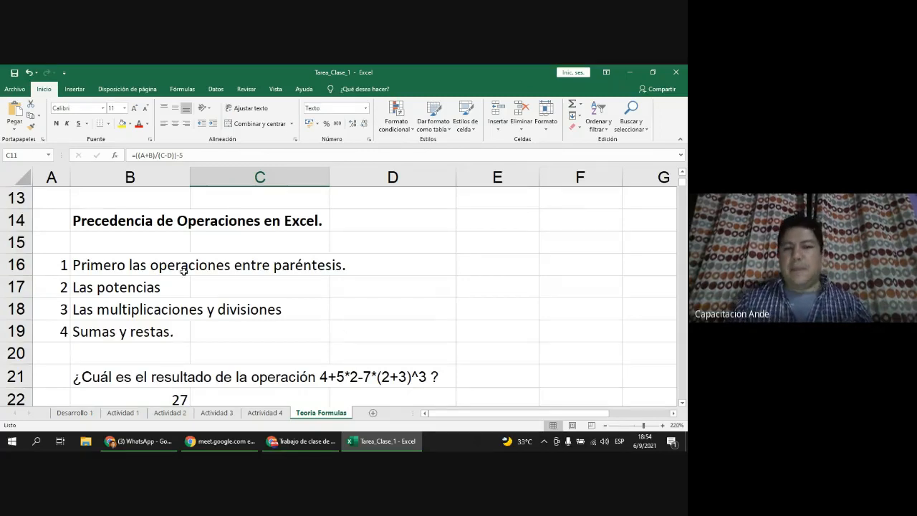
scroll(184, 271, "down", 1)
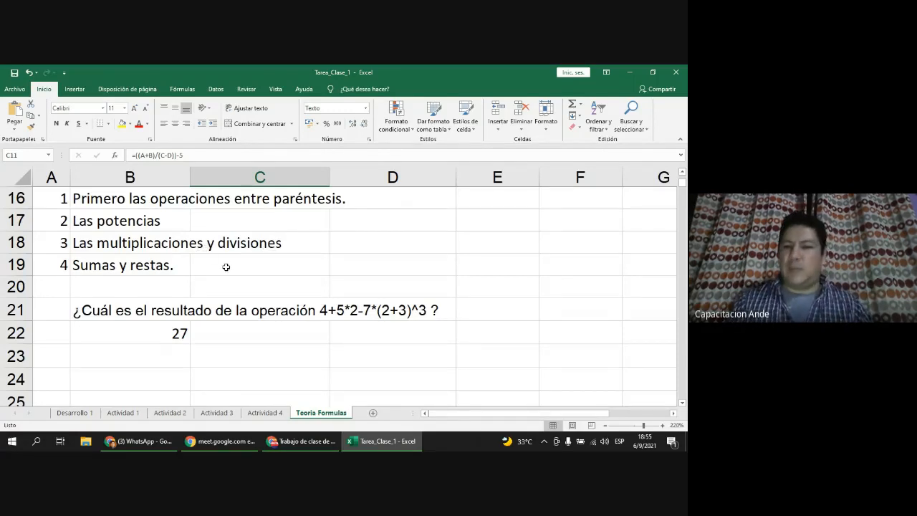
Step: Enter =5+4/2 in E19, which returns 7
left_click(484, 263)
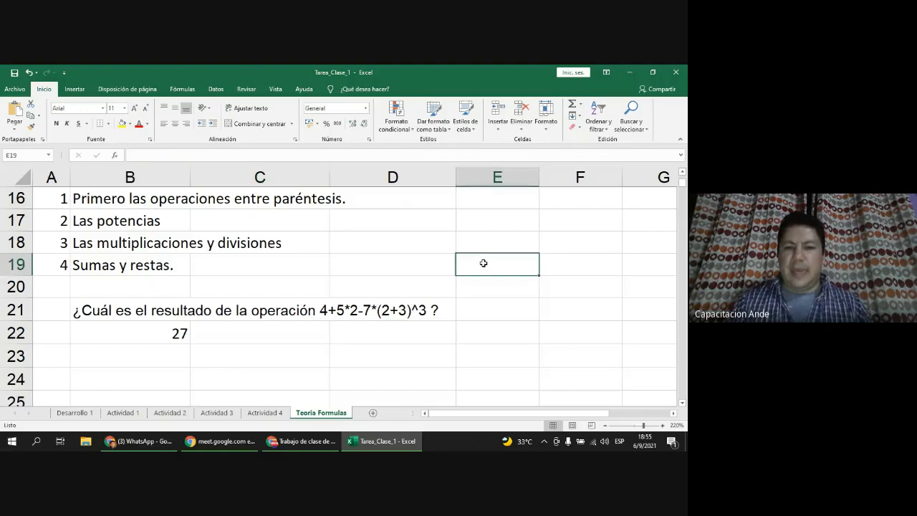
type("=")
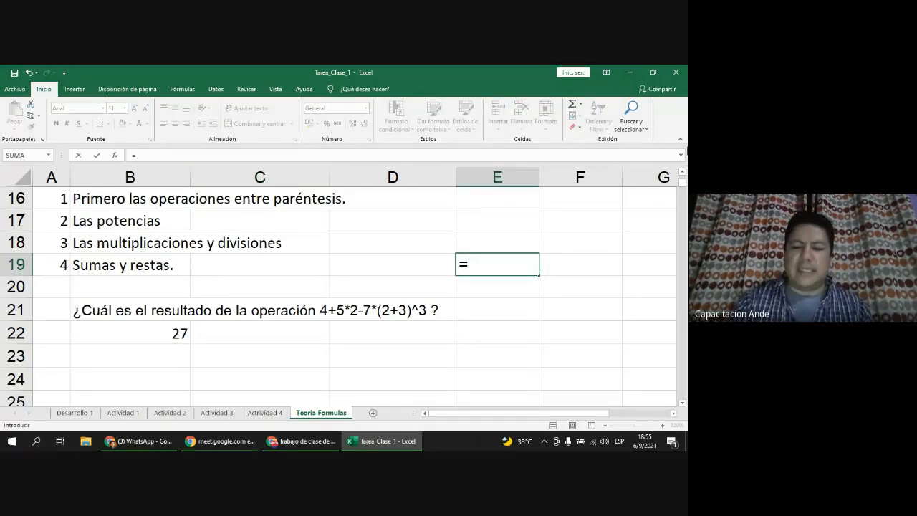
type("5+")
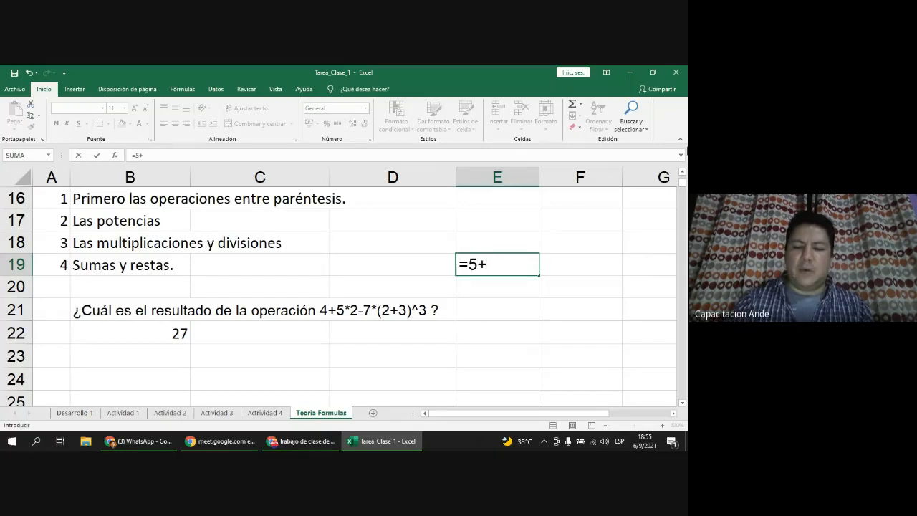
type("4/2")
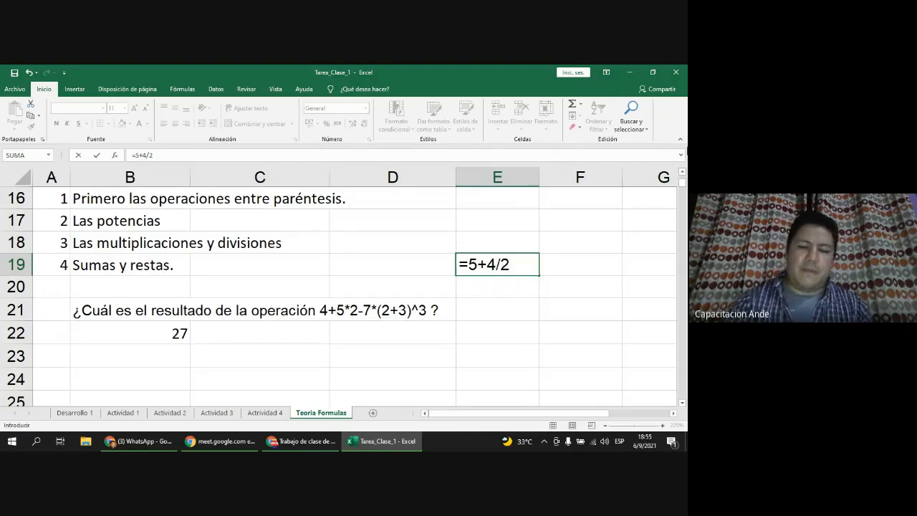
key("Return")
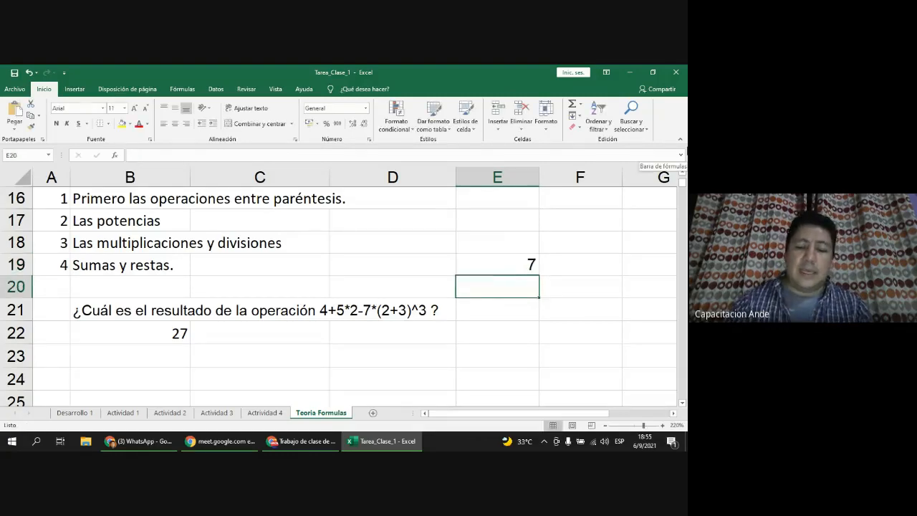
Step: Wrap 5+4 in parentheses so E19 holds =(5+4)/2 and returns 4,5
left_click(498, 265)
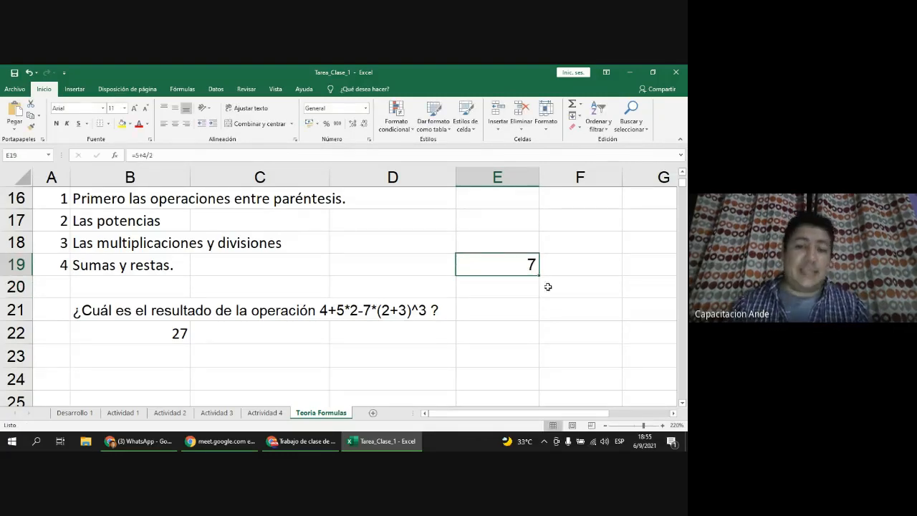
double_click(494, 265)
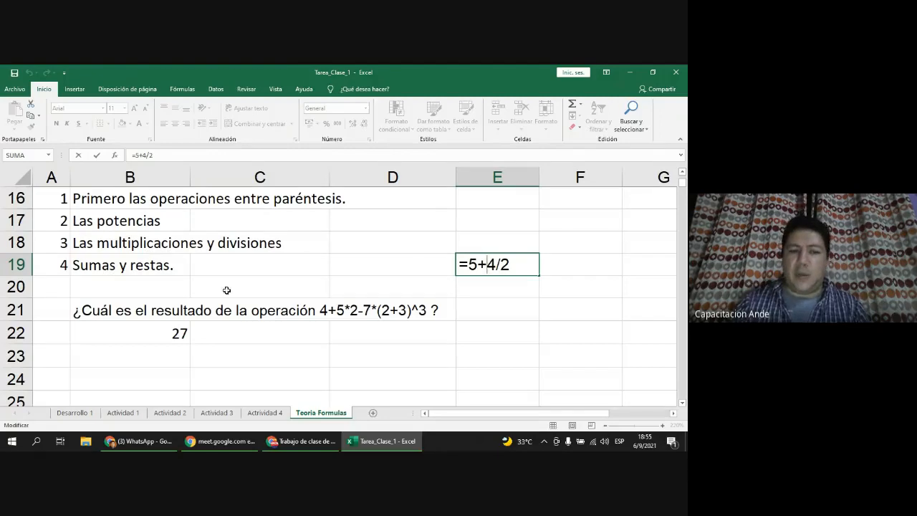
left_click(526, 266)
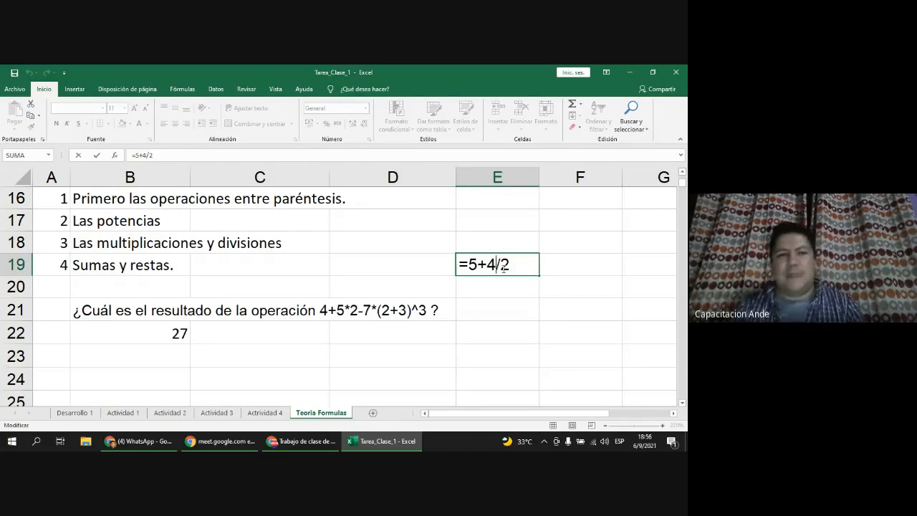
left_click(470, 263)
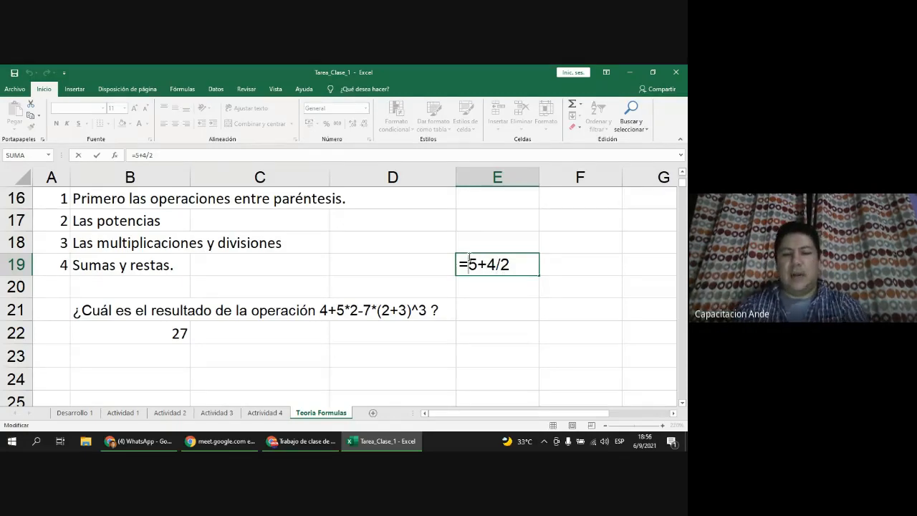
type("(")
key("Right")
key("Right")
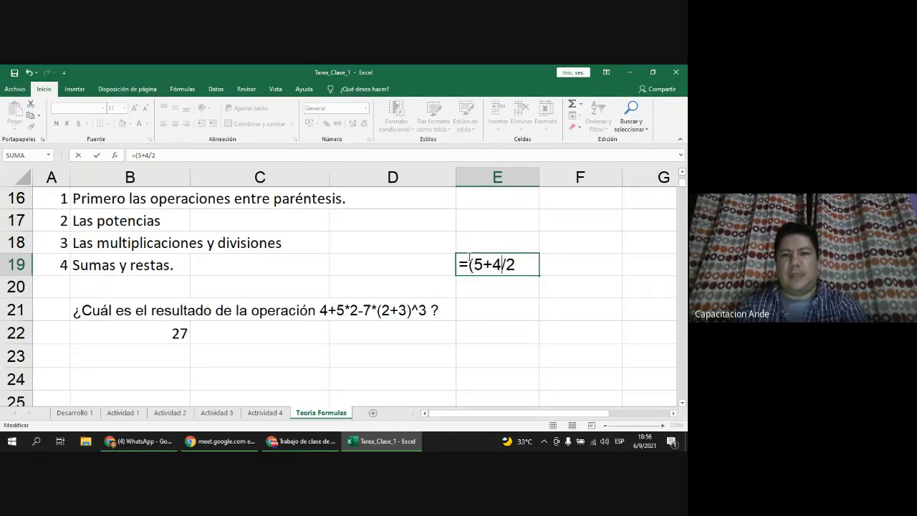
type(")")
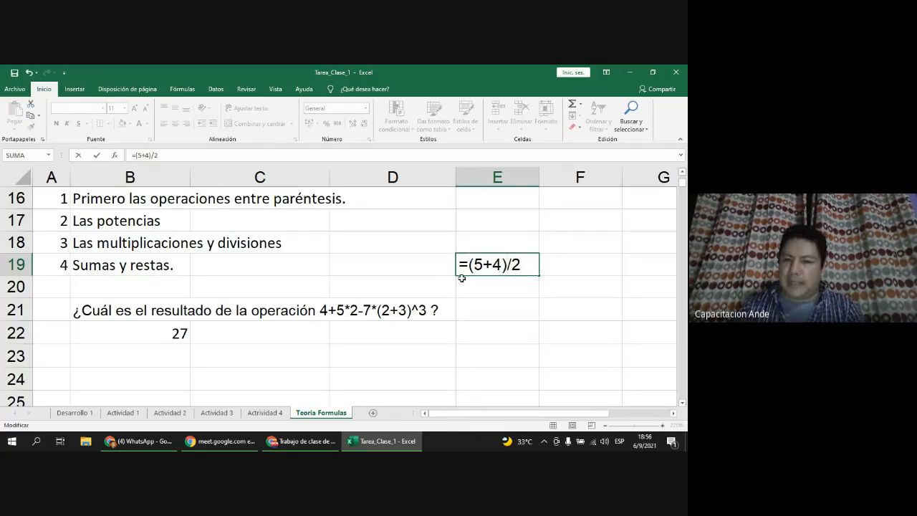
left_click(524, 262)
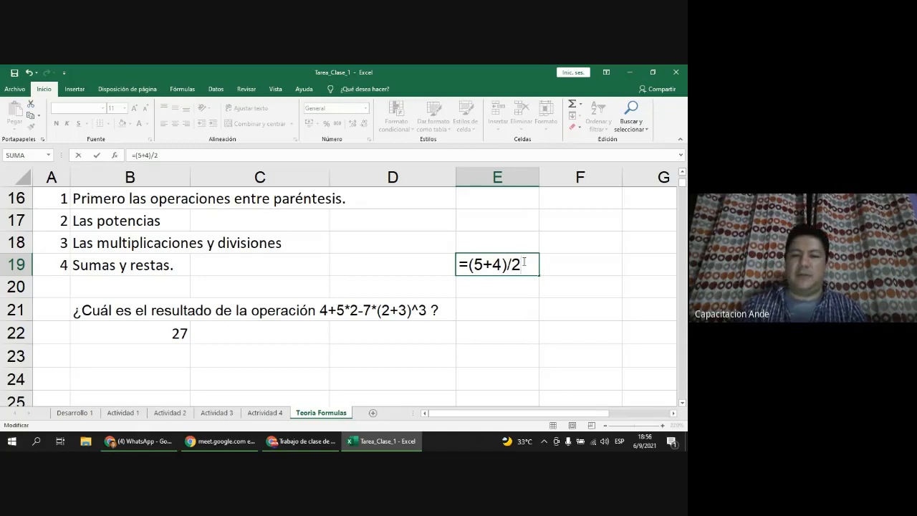
key("Return")
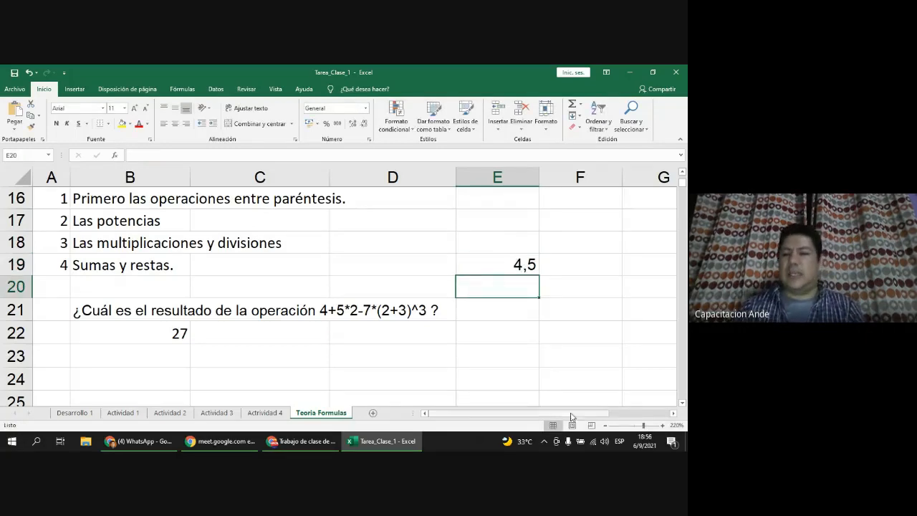
Step: Paste the operation text into D21, clear it, and inspect the B21 question and B22 answer
left_click(516, 262)
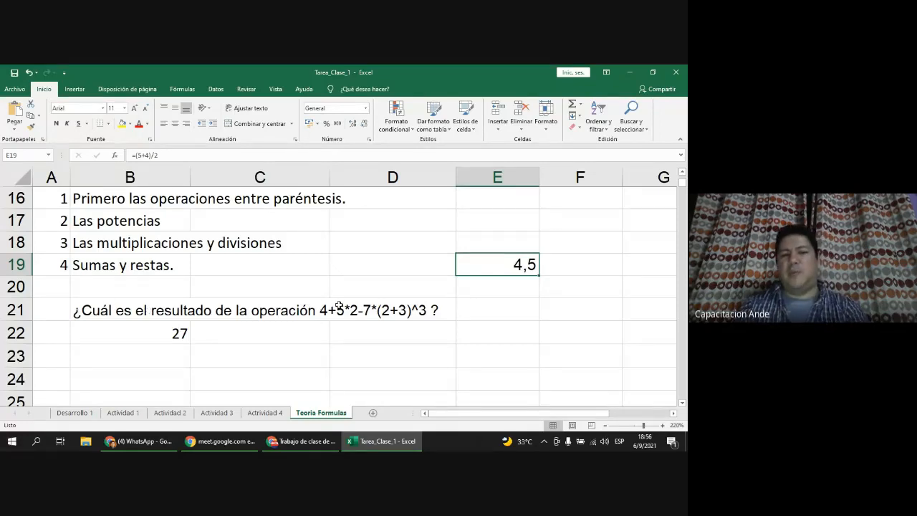
left_click(387, 313)
double_click(385, 314)
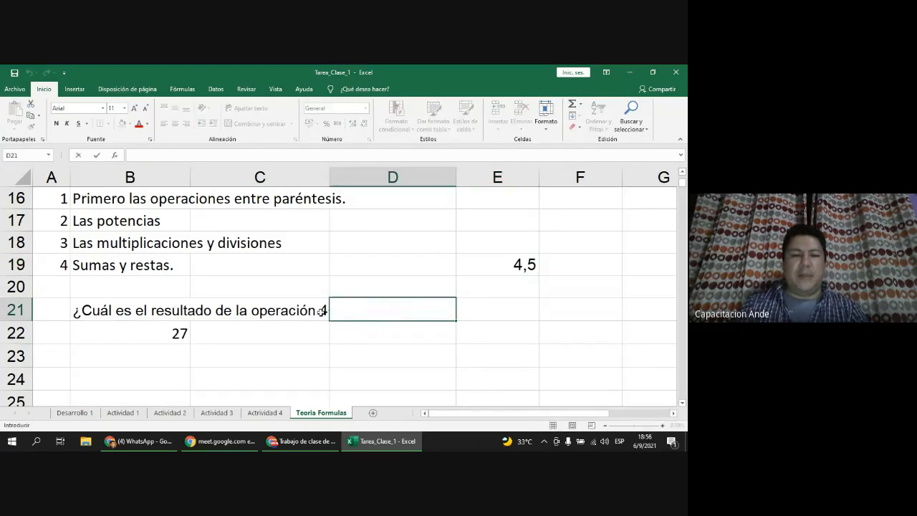
key("Escape")
type("+5*2-7*(2+3)^3 ?")
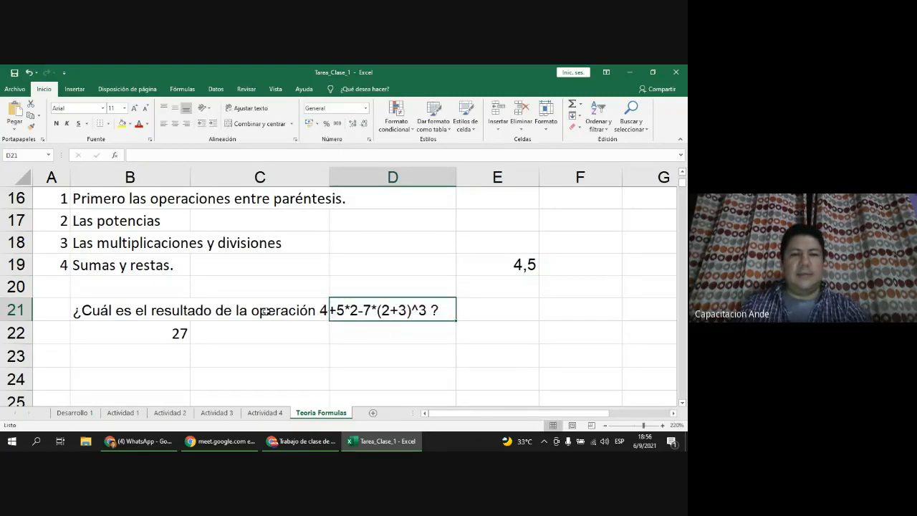
key("Delete")
left_click(85, 304)
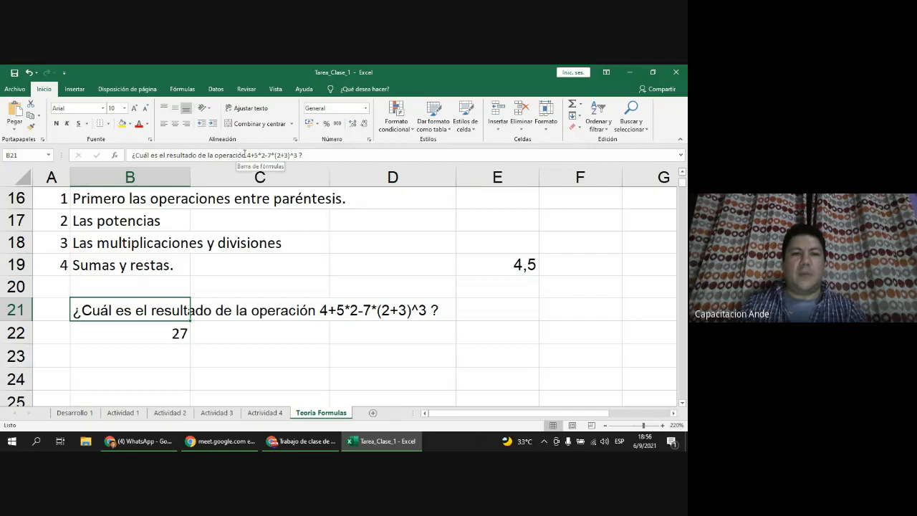
left_click(179, 333)
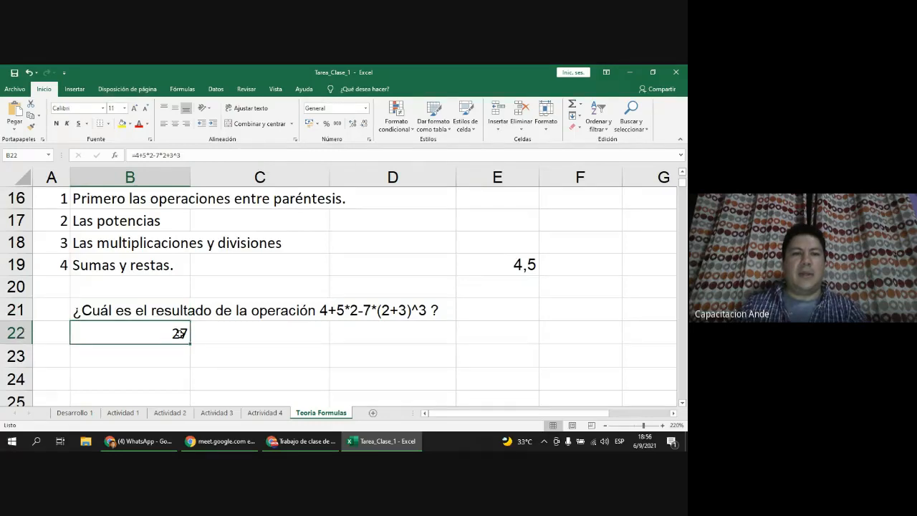
Step: Add parentheses to the B22 formula to get -861, then undo back to 27
scroll(237, 332, "up", 1)
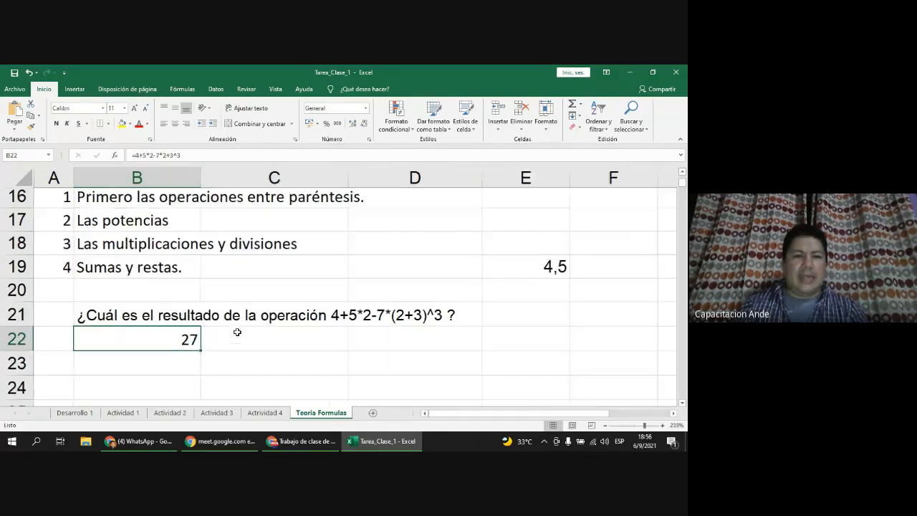
scroll(237, 332, "up", 2)
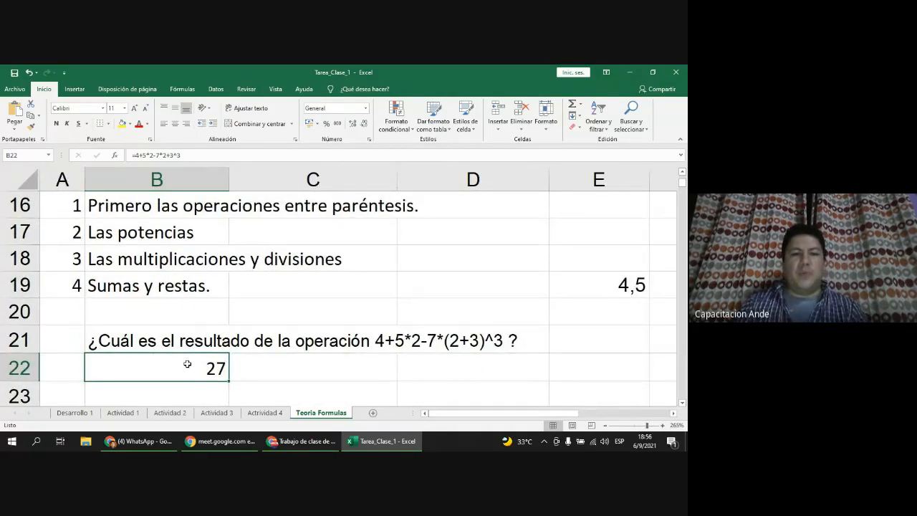
left_click(165, 154)
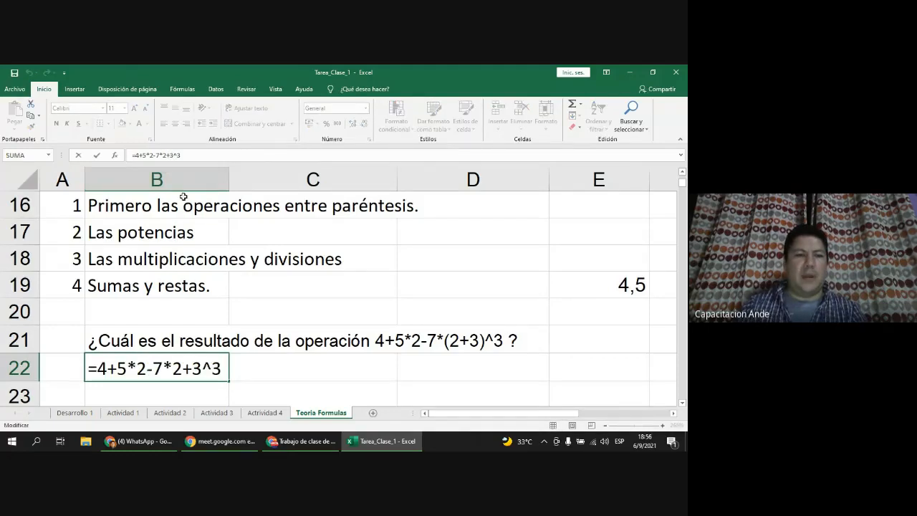
type("(")
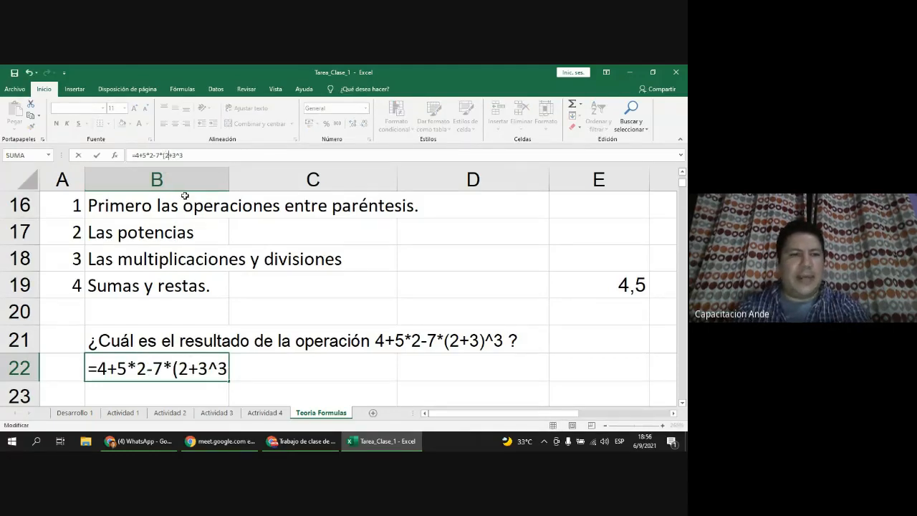
key("Right")
key("Right")
type(")")
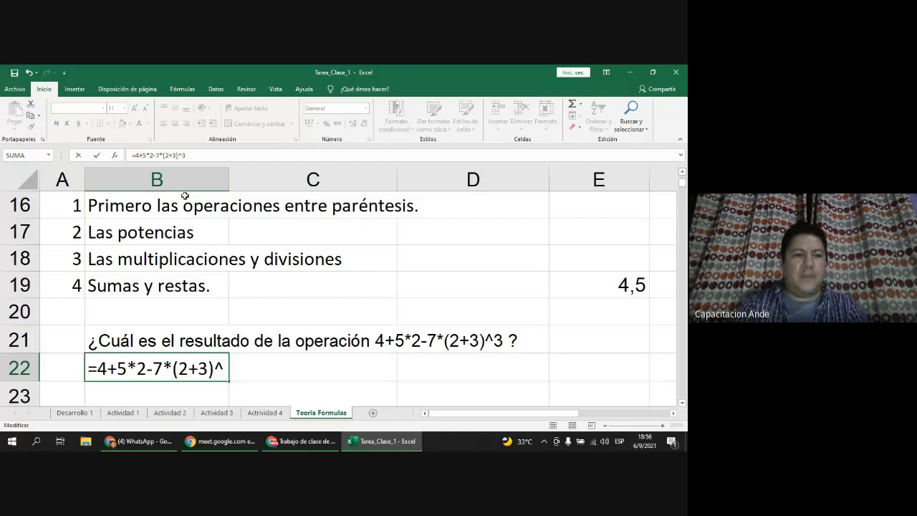
key("Return")
key("Up")
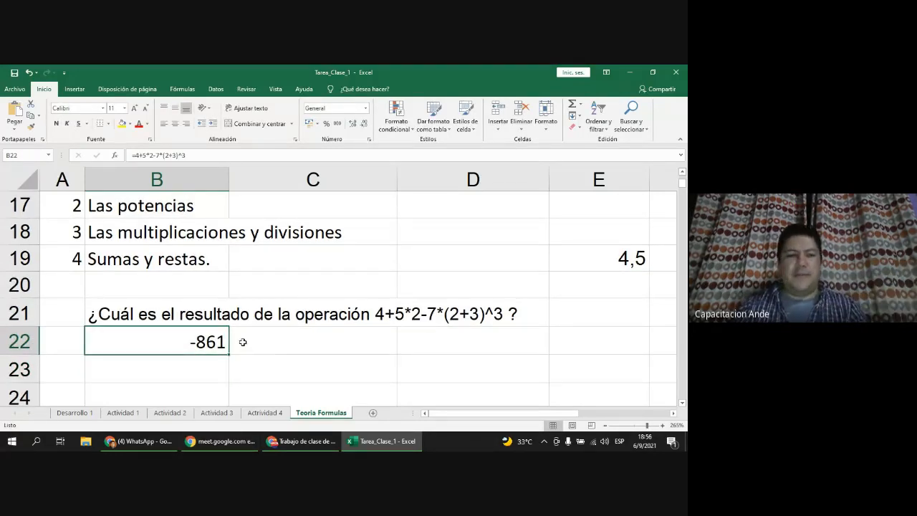
key("ctrl+z")
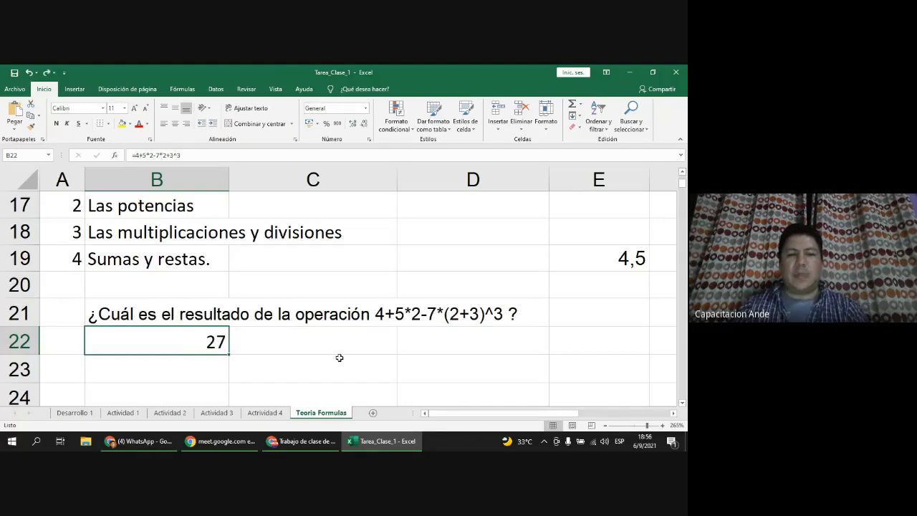
scroll(359, 323, "up", 2)
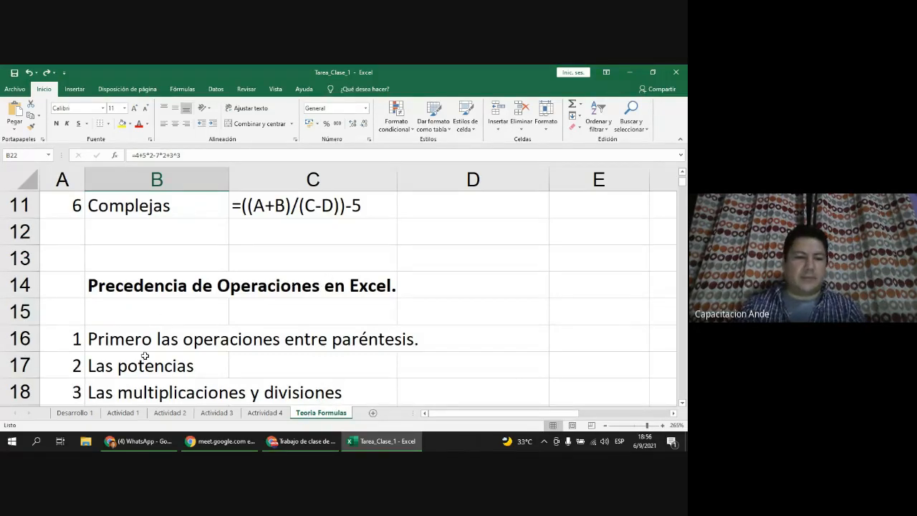
Step: Go to the Actividad 2 DESPENSA sheet and begin a formula with = in TOTAL cell G5
left_click(124, 413)
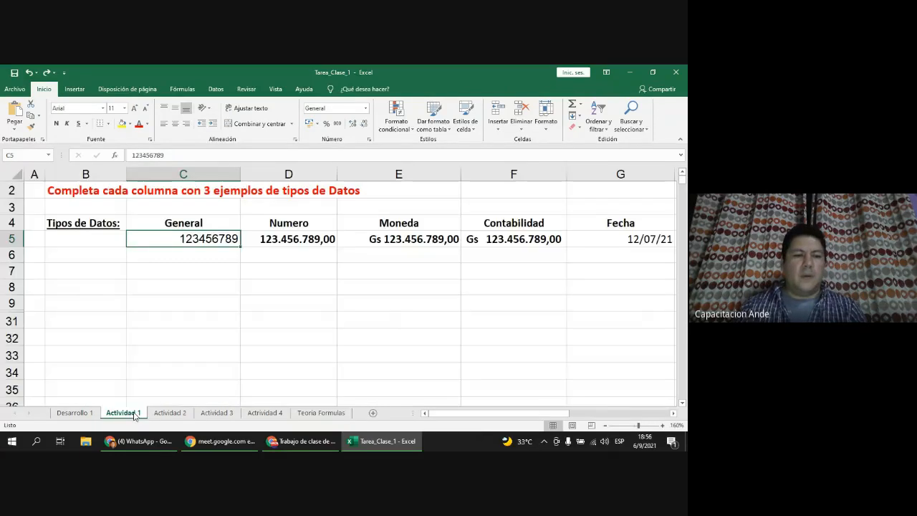
left_click(170, 412)
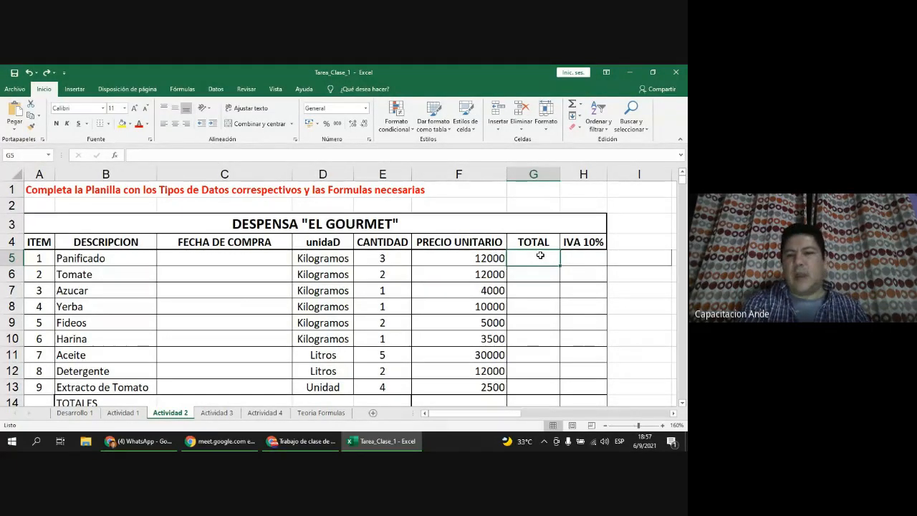
type("=")
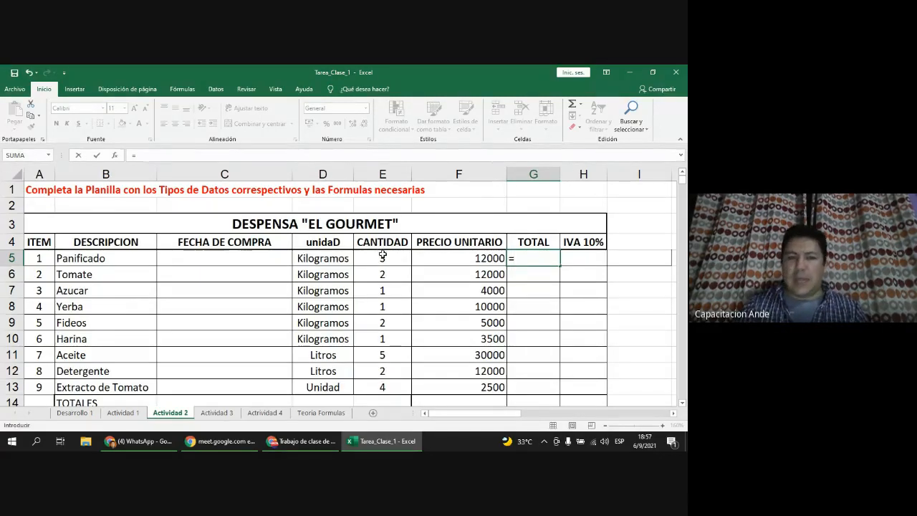
Step: Build =E5*F5 in G5, trimming the extra references, so Panificado totals 36000
left_click(383, 257)
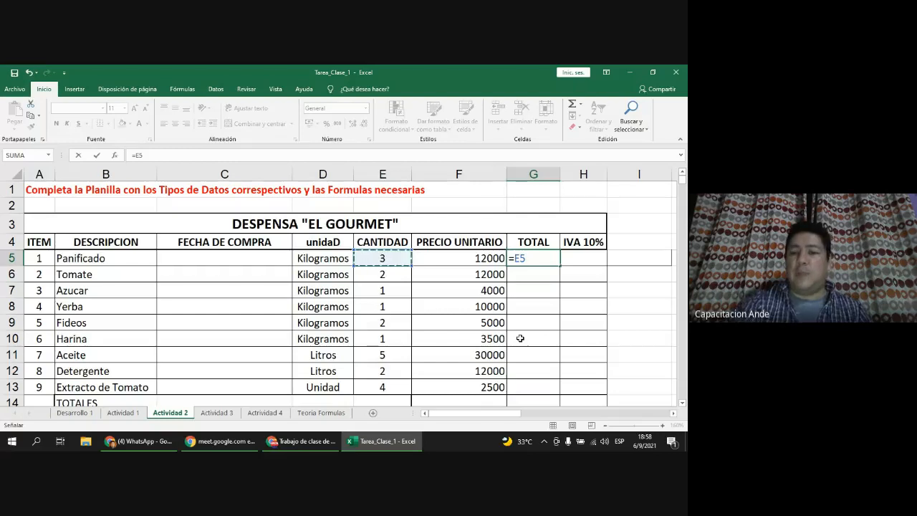
type("*")
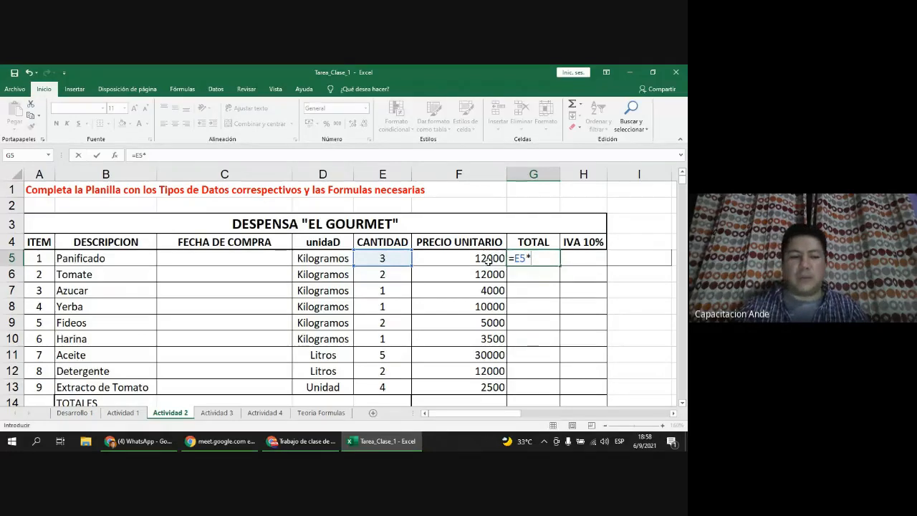
type("F")
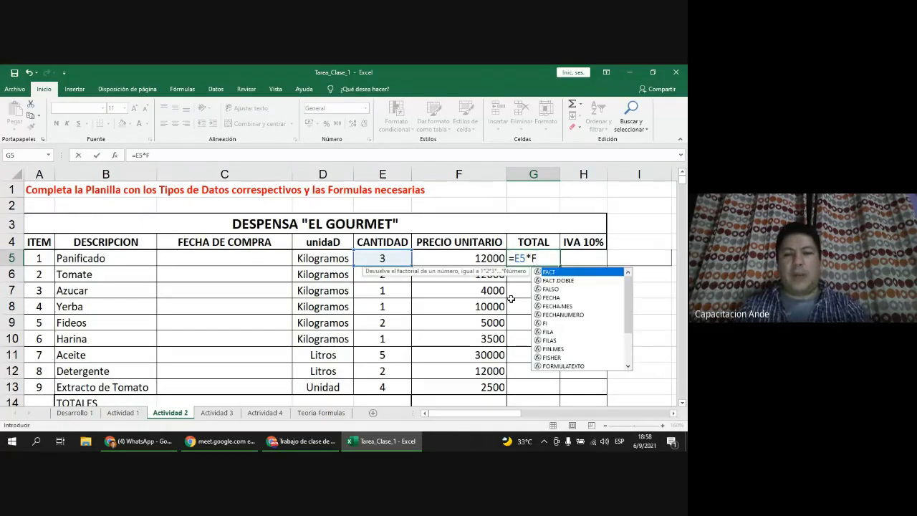
type("5*")
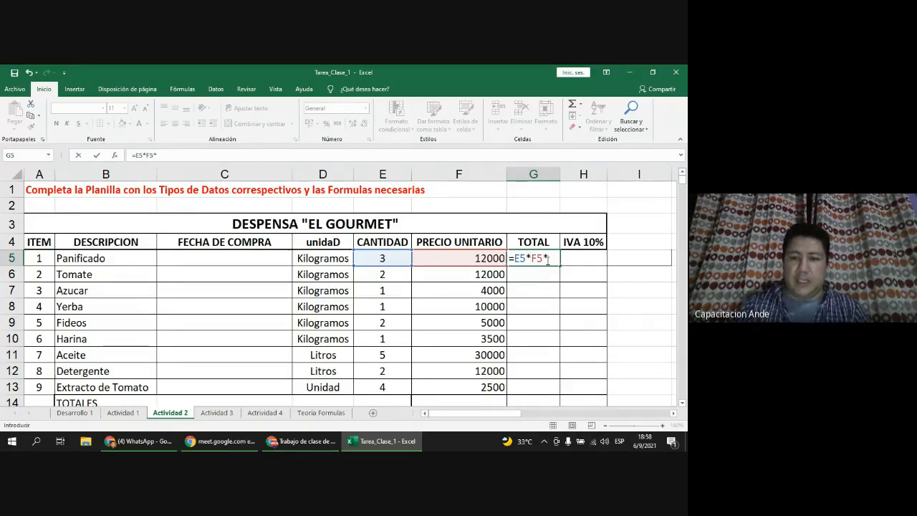
left_click(387, 279)
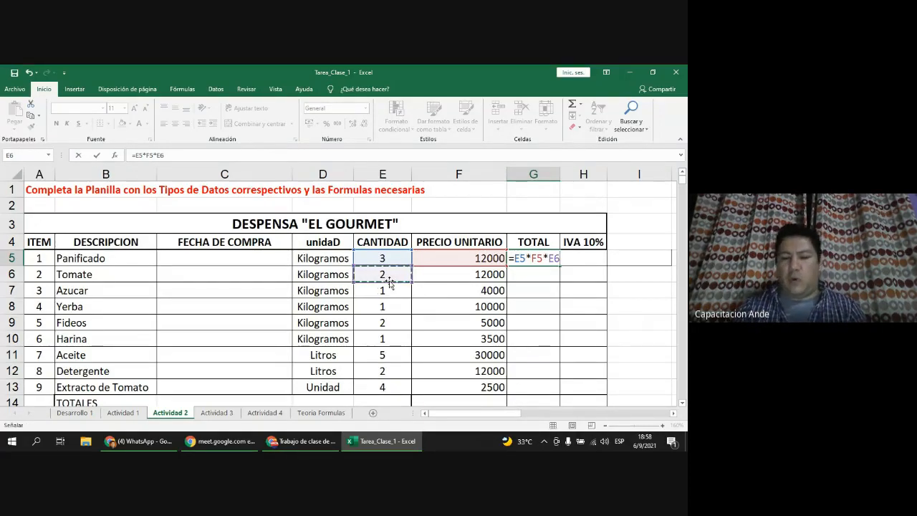
type("*")
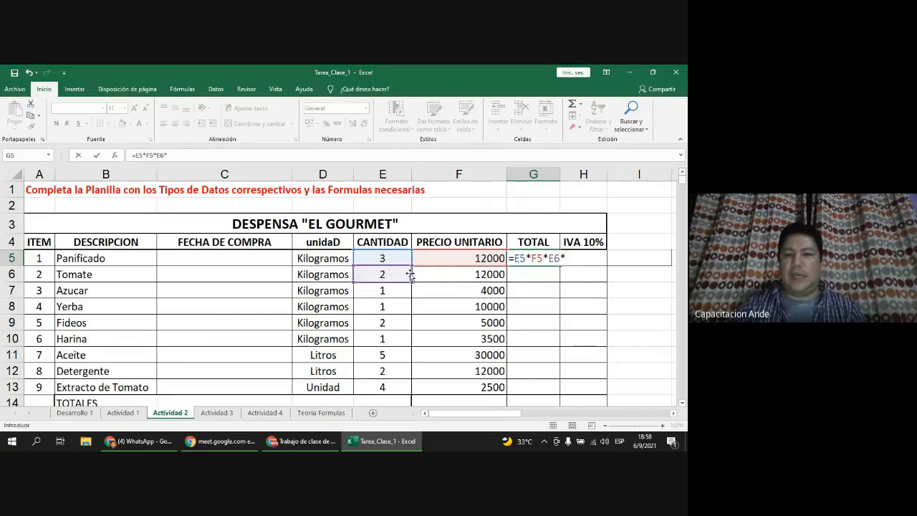
left_click(454, 275)
type("*")
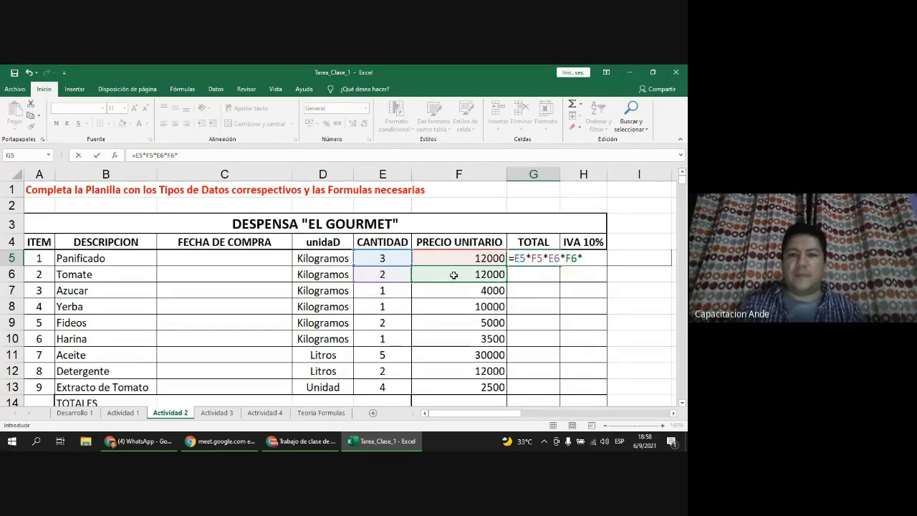
left_click(388, 291)
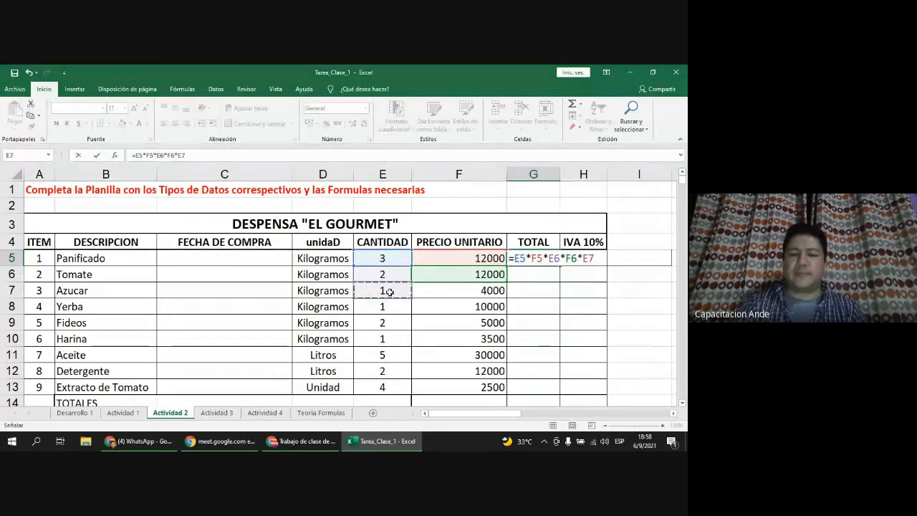
key("BackSpace")
key("BackSpace")
key("BackSpace")
key("BackSpace")
key("BackSpace")
key("BackSpace")
key("BackSpace")
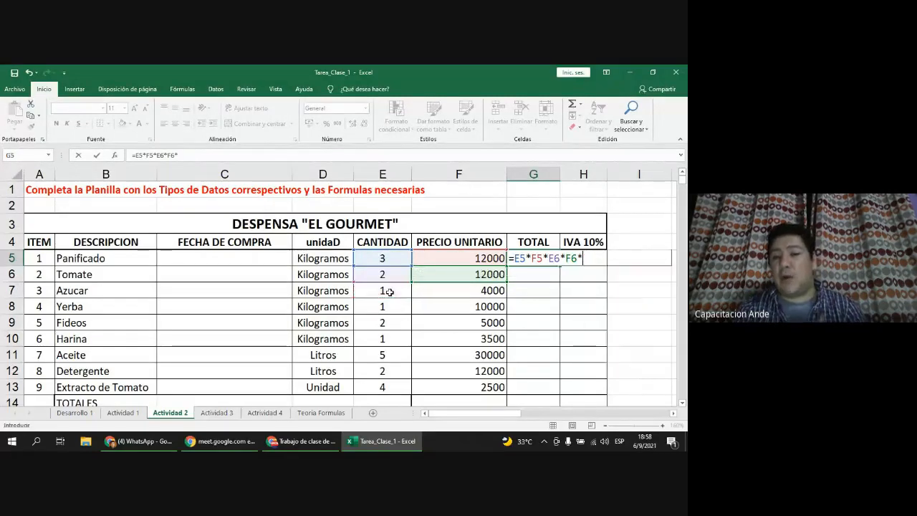
key("BackSpace")
key("BackSpace")
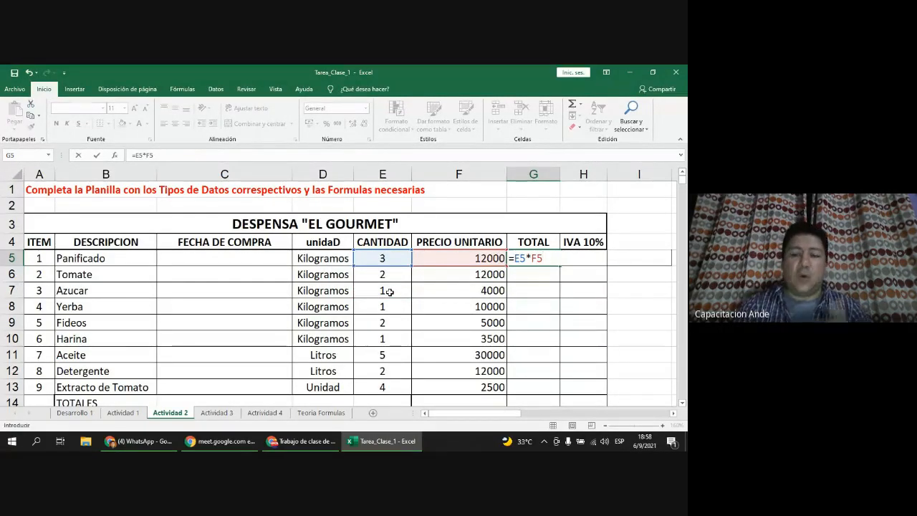
key("Return")
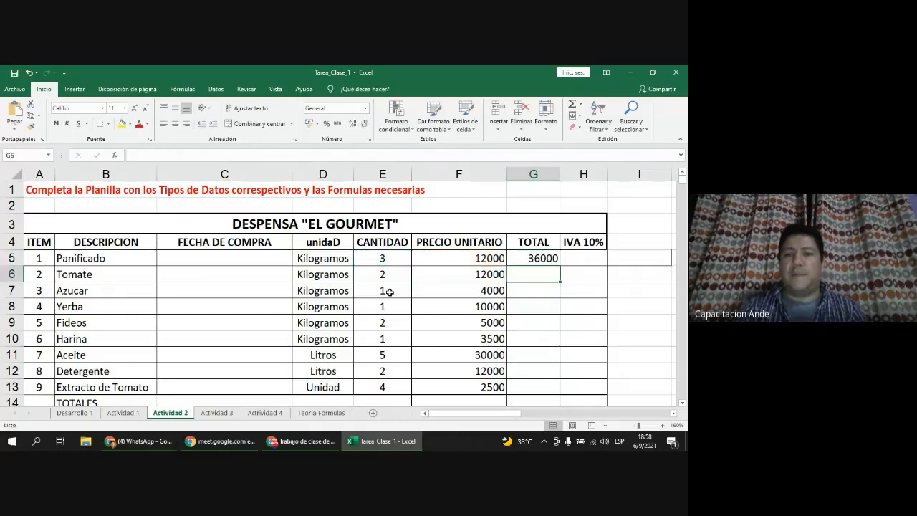
Step: Select the PRECIO UNITARIO and TOTAL cells F5:G13
left_click(539, 258)
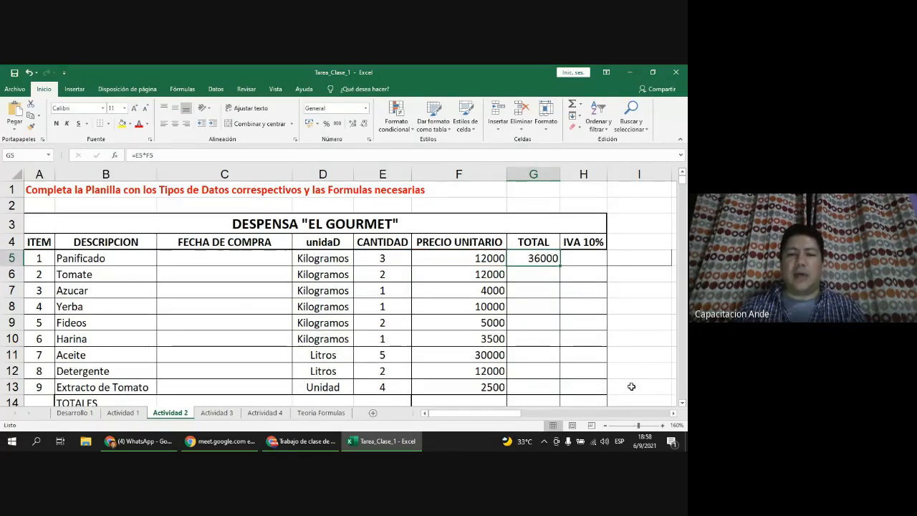
mouse_move(460, 260)
left_mouse_down()
mouse_move(528, 303)
mouse_move(541, 381)
left_mouse_up()
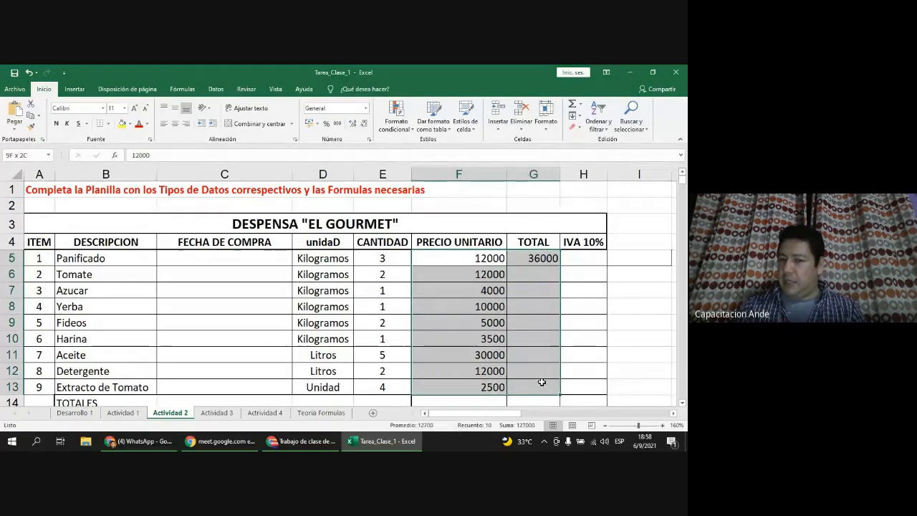
right_click(474, 275)
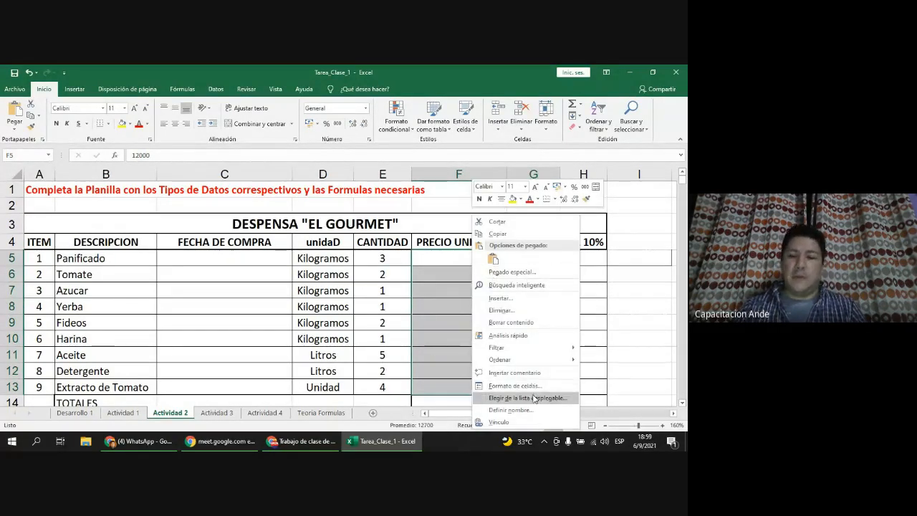
key("Escape")
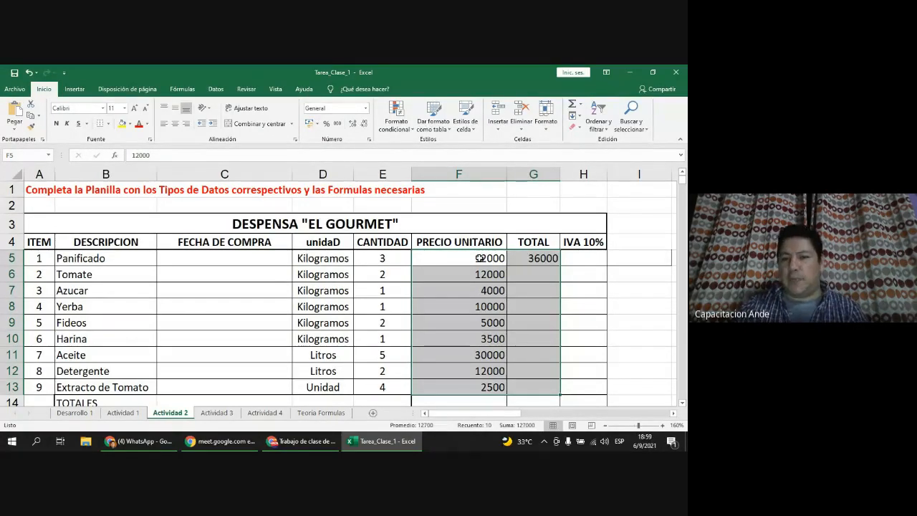
left_click(480, 258)
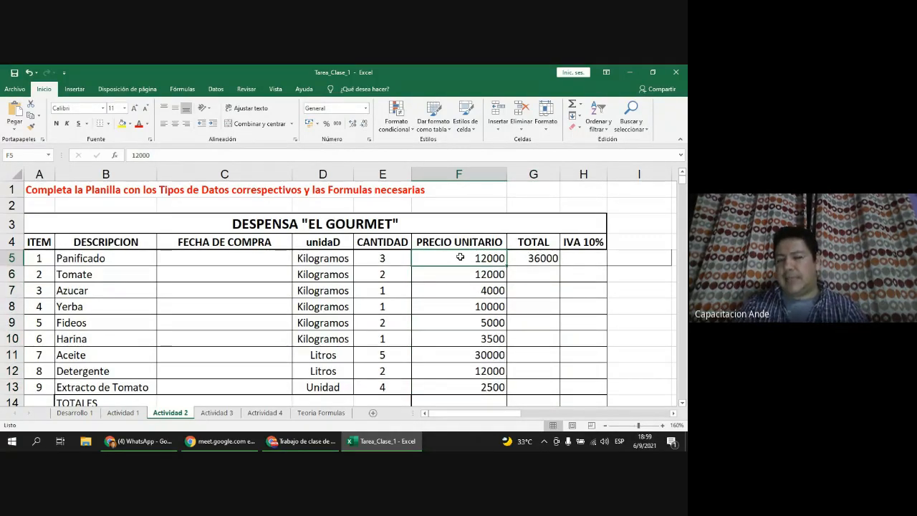
left_click_drag(463, 255, 542, 389)
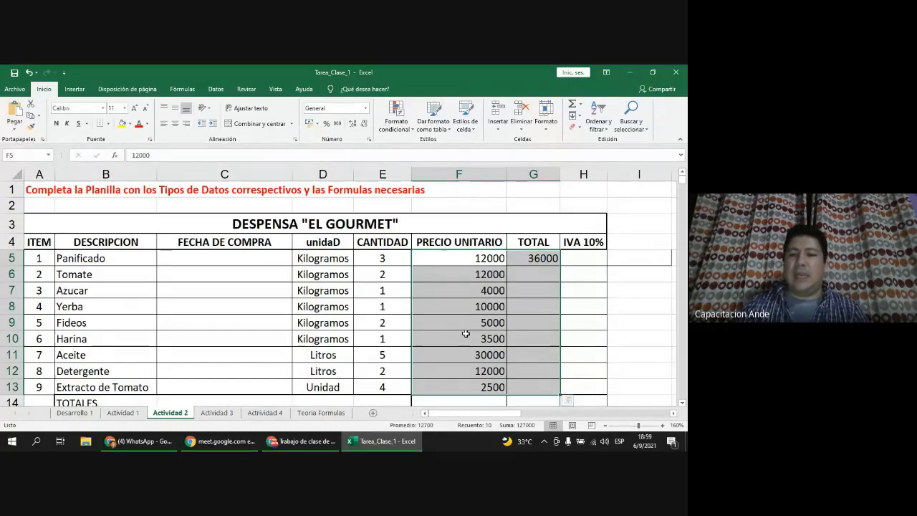
right_click(468, 294)
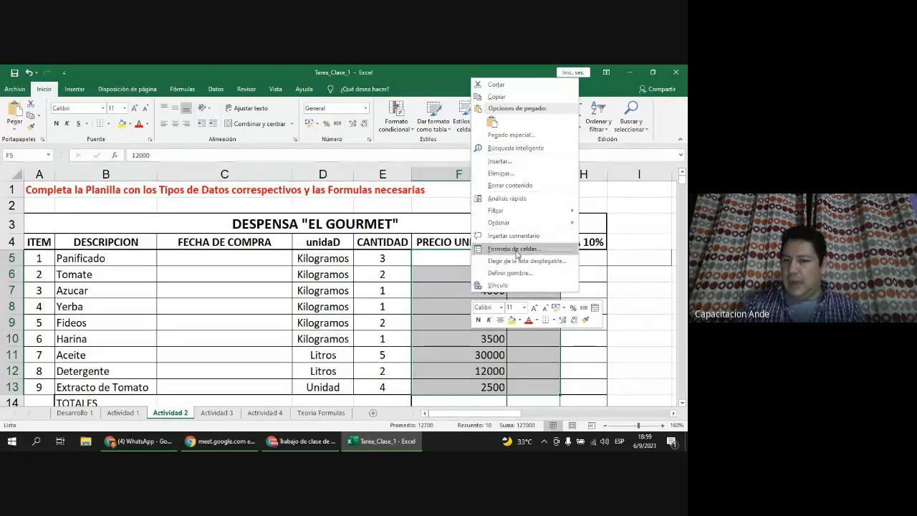
left_click(513, 248)
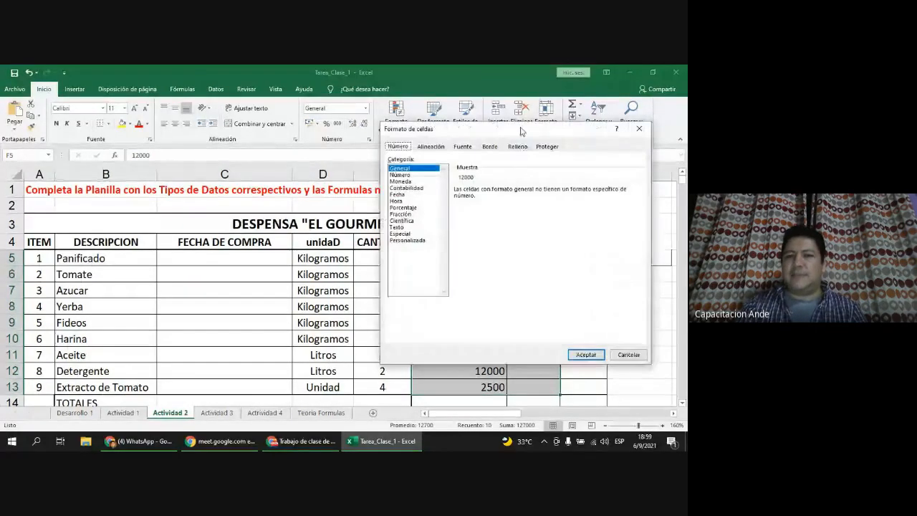
left_click_drag(522, 129, 202, 154)
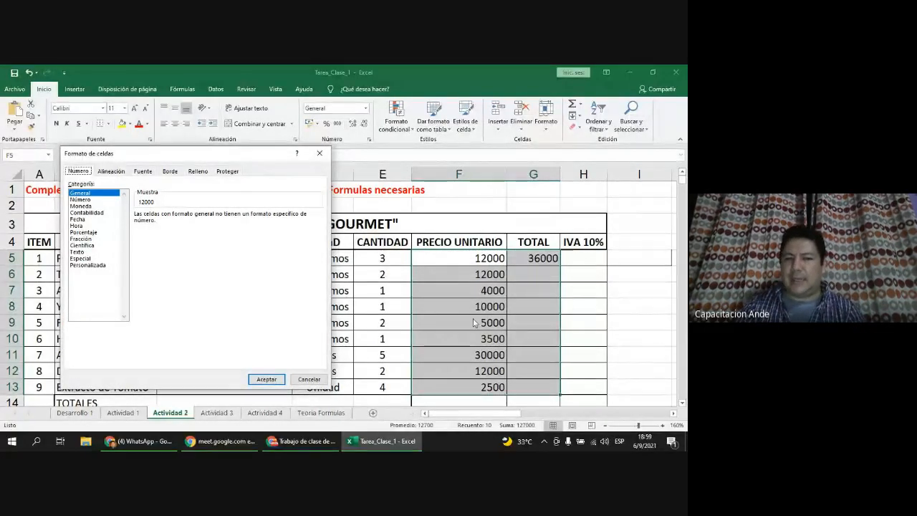
left_click(101, 206)
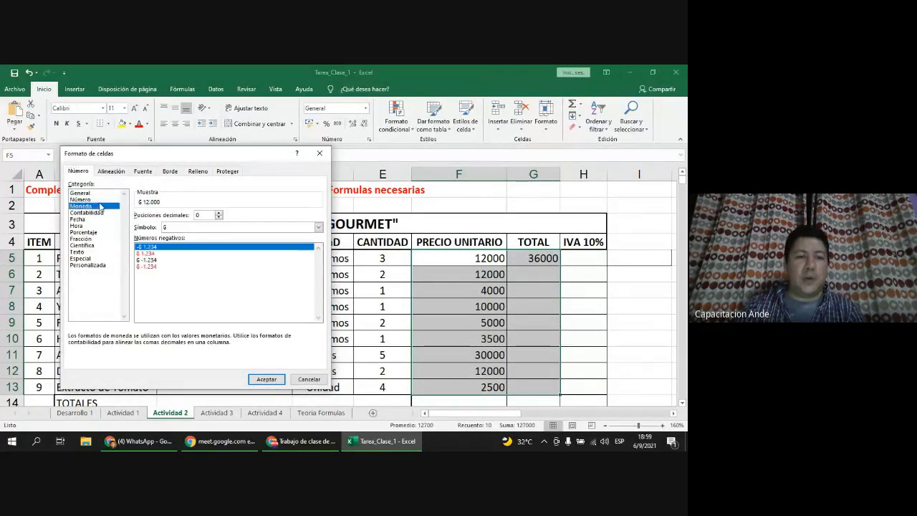
left_click(84, 199)
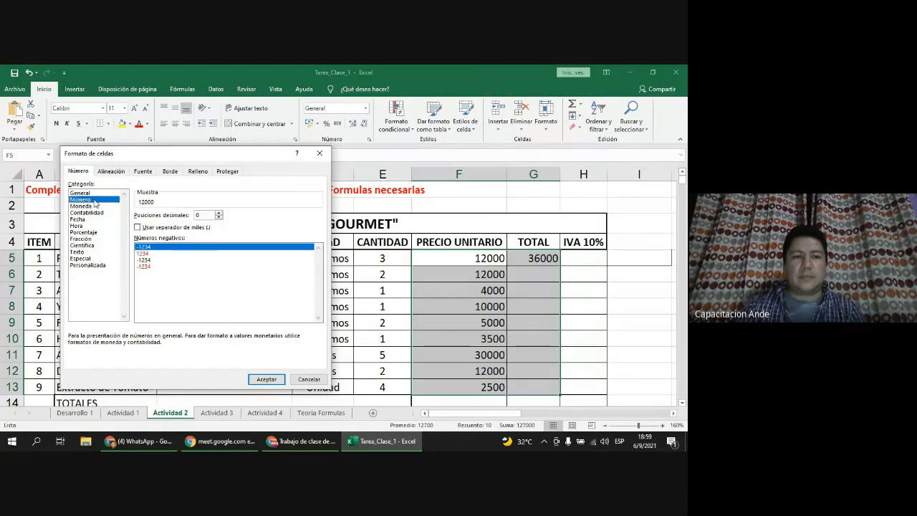
left_click(146, 228)
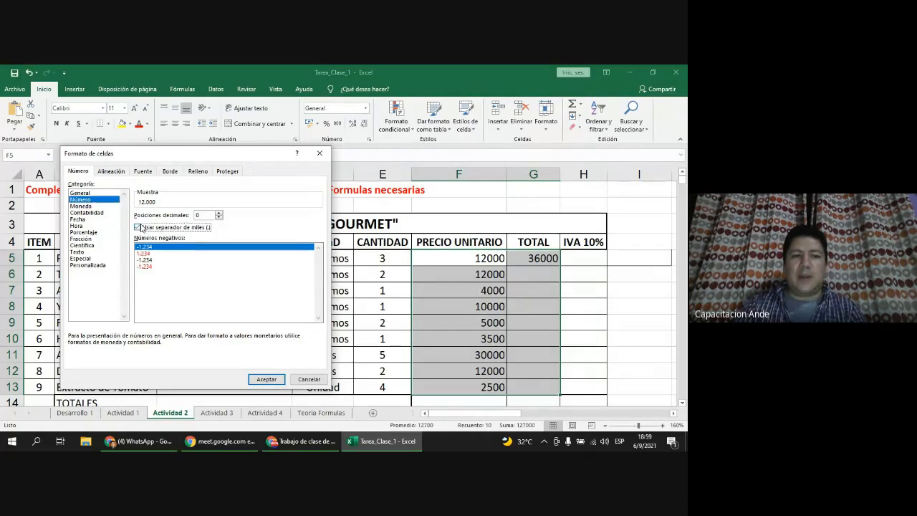
left_click(265, 379)
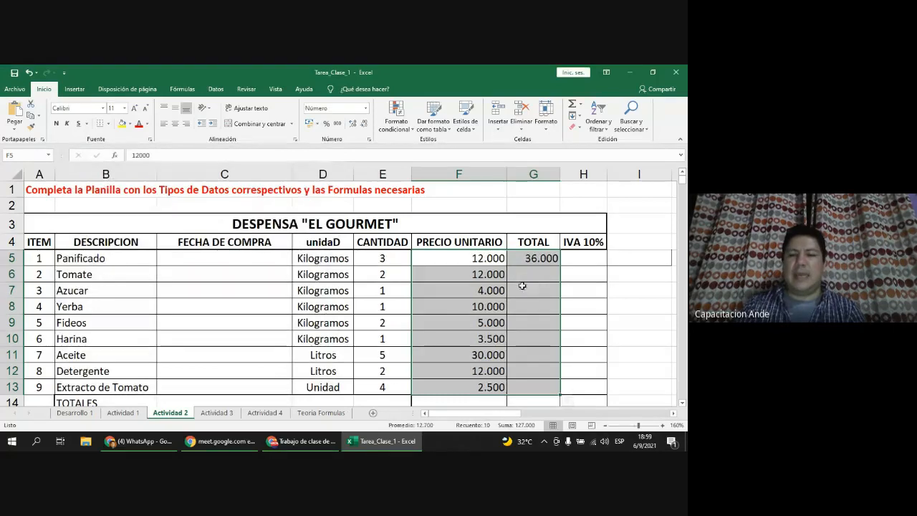
left_click(477, 264)
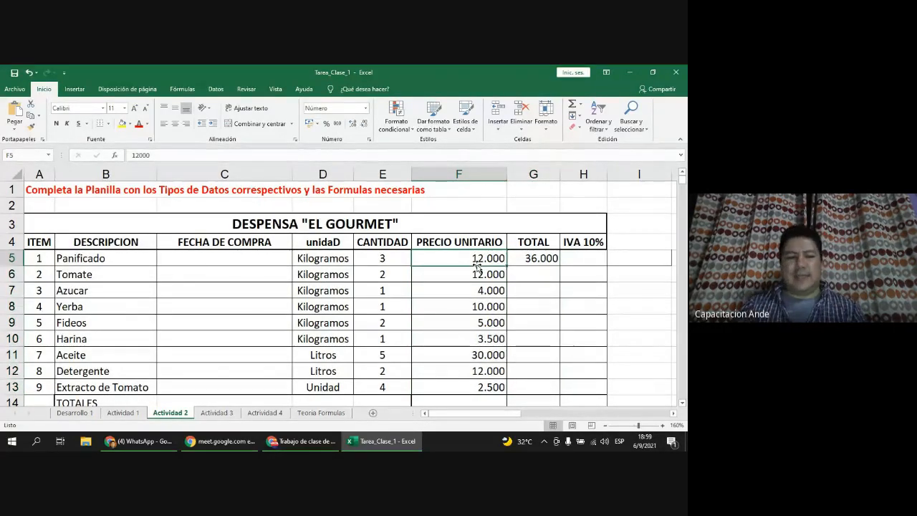
Step: Format E5:G13 as Número with the thousands separator turned on
left_click(402, 261)
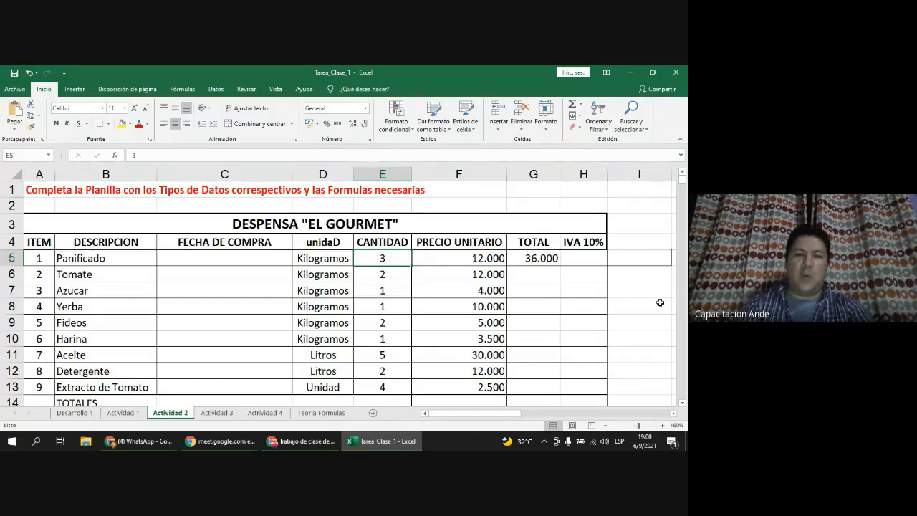
key("shift+Down")
key("shift+Right")
key("shift+Right")
key("shift+Down")
key("shift+Down")
key("shift+Down")
key("shift+Down")
key("shift+Down")
key("shift+Down")
key("shift+Down")
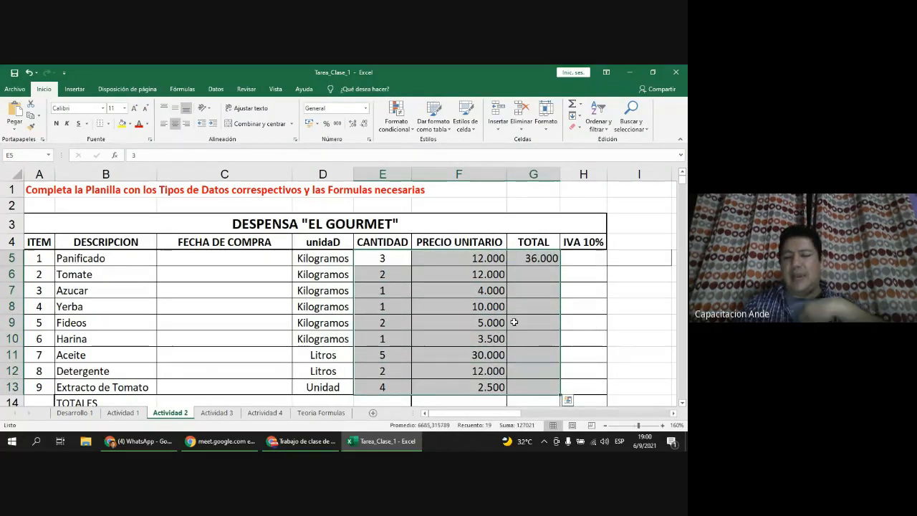
right_click(482, 315)
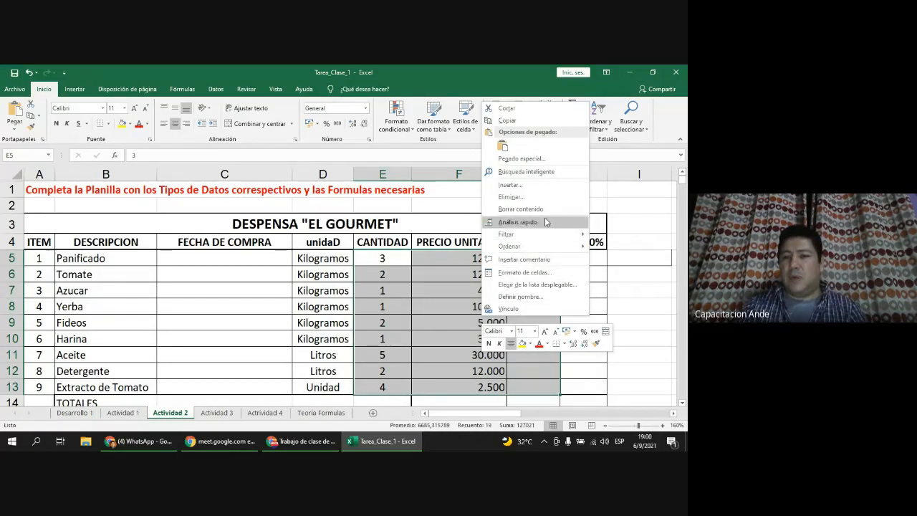
left_click(543, 276)
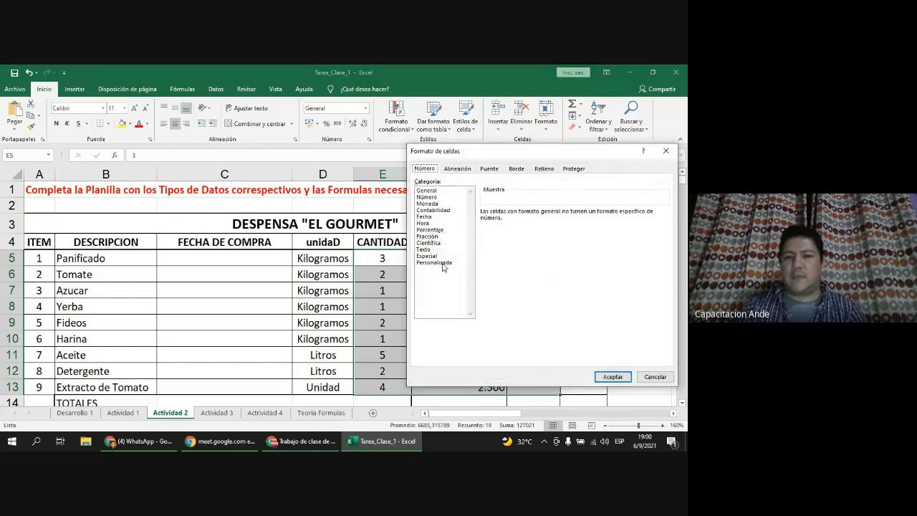
left_click(442, 198)
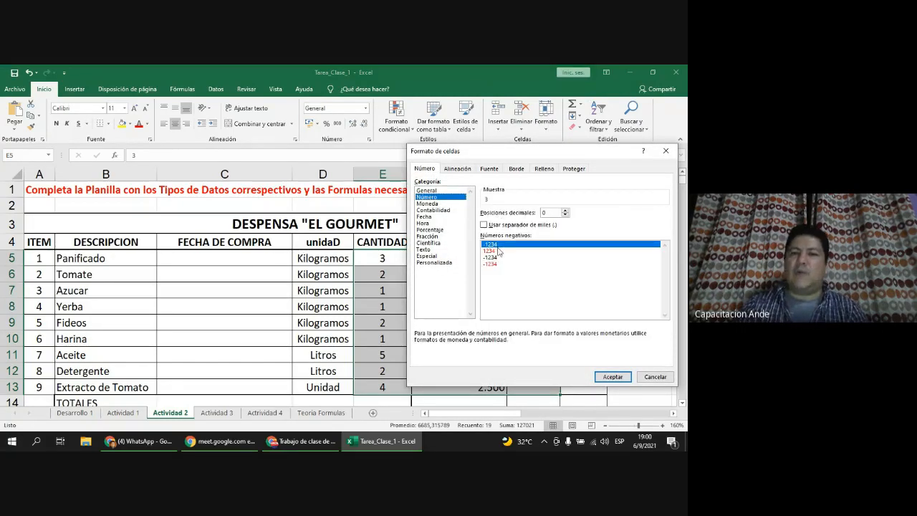
left_click(494, 225)
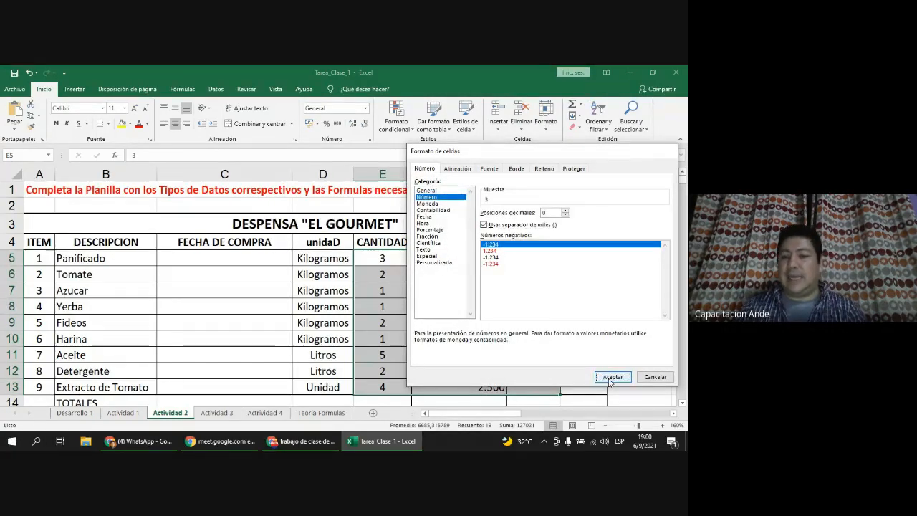
left_click(610, 377)
left_click(476, 354)
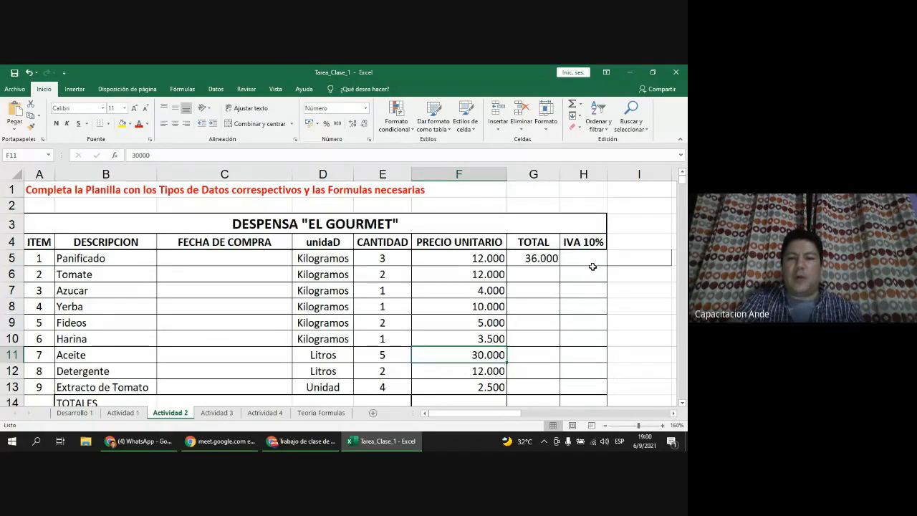
left_click_drag(398, 259, 385, 385)
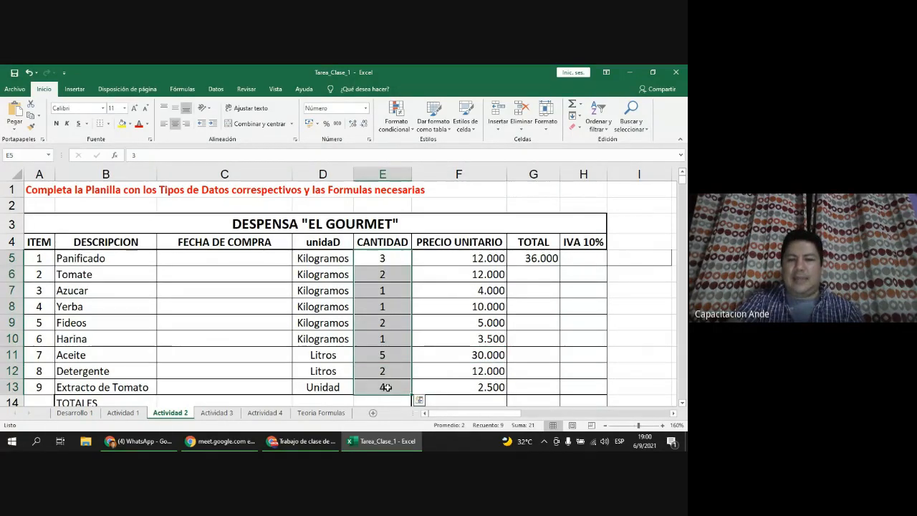
left_click_drag(550, 259, 538, 380)
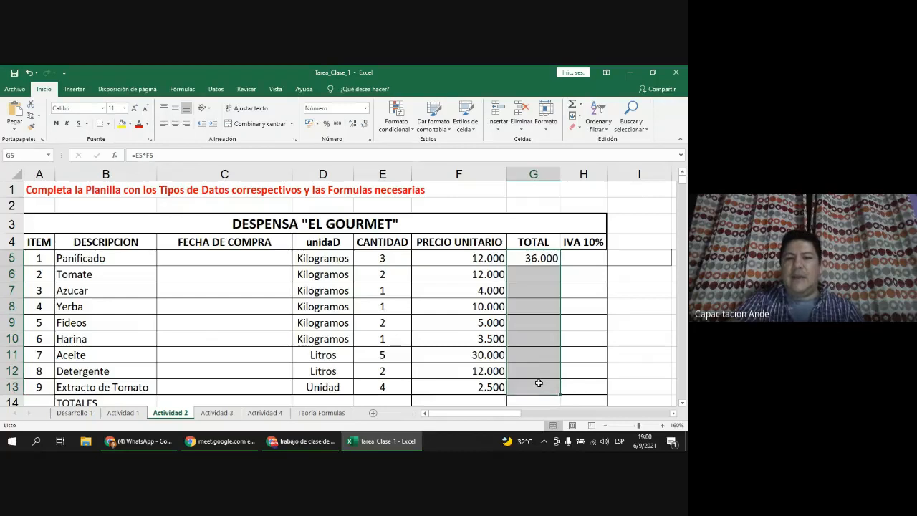
left_click_drag(463, 258, 454, 385)
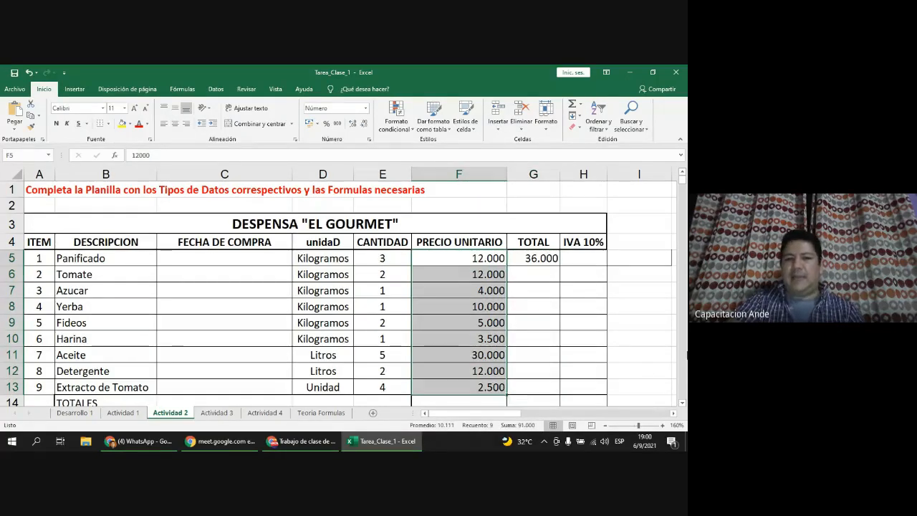
left_click(370, 259)
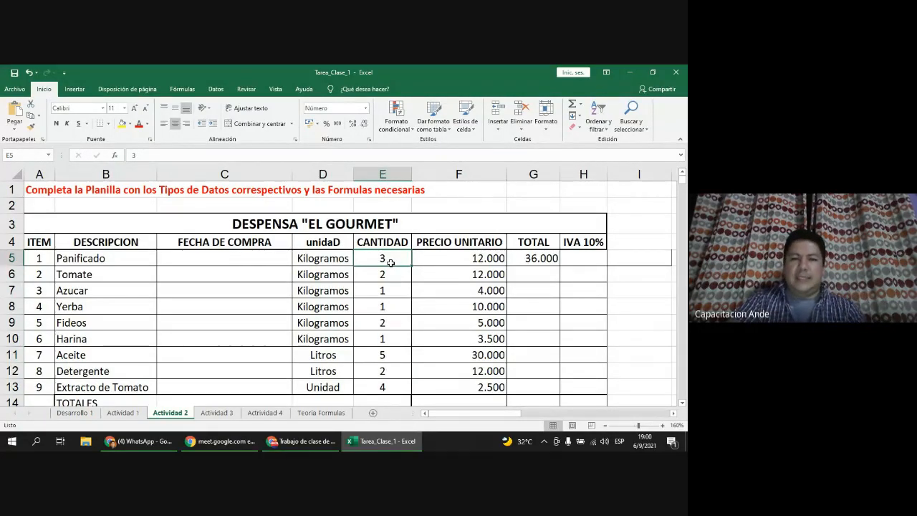
left_click_drag(391, 262, 383, 383)
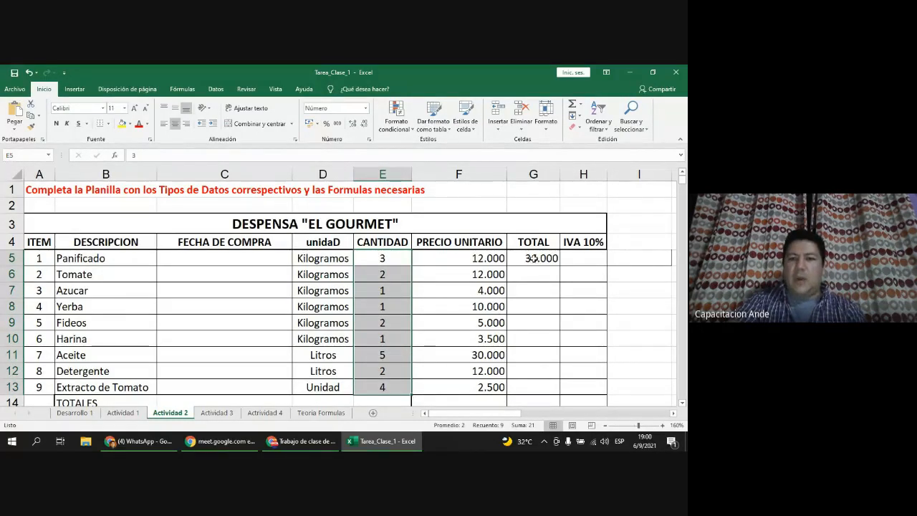
left_click_drag(533, 258, 537, 290)
left_click_drag(383, 258, 371, 384)
left_click_drag(545, 258, 537, 383)
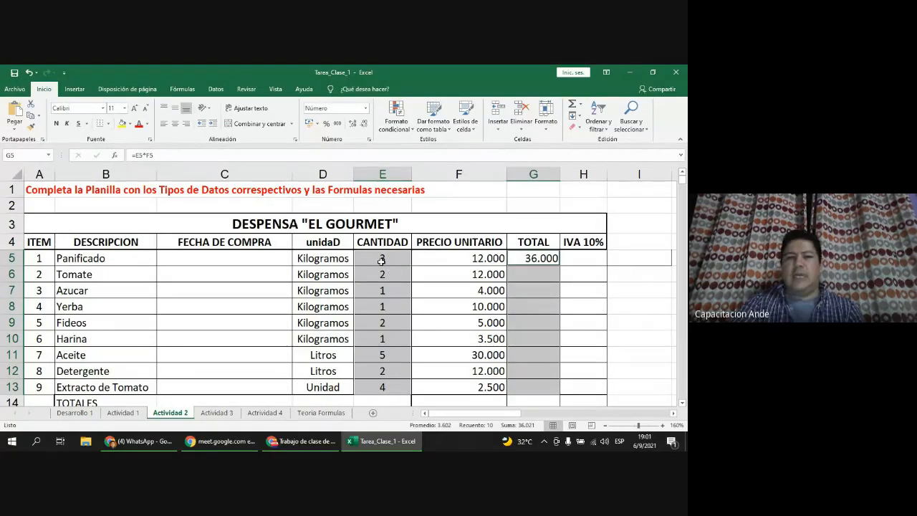
left_click(381, 261)
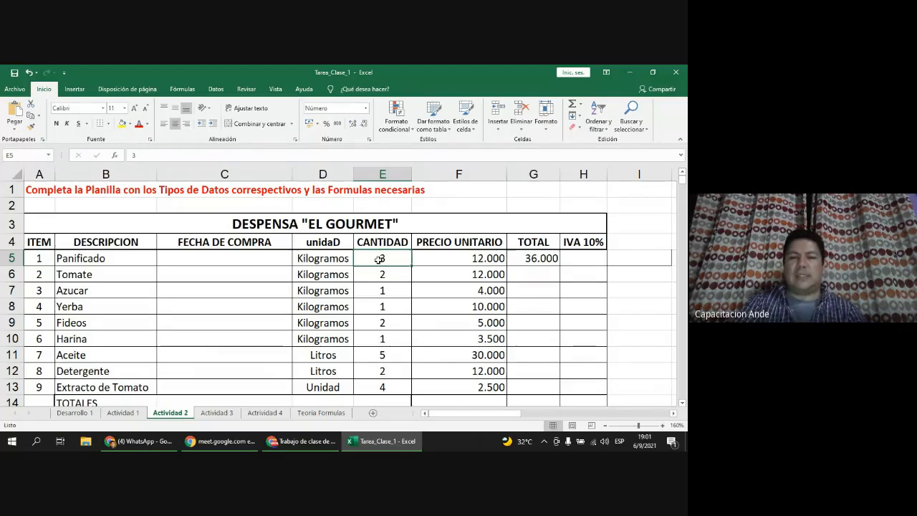
left_click_drag(379, 259, 382, 387)
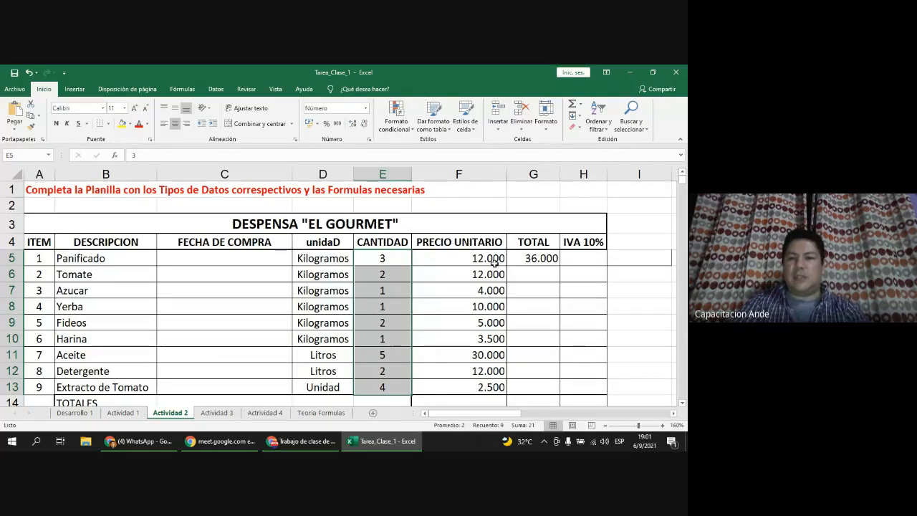
left_click_drag(524, 258, 528, 385)
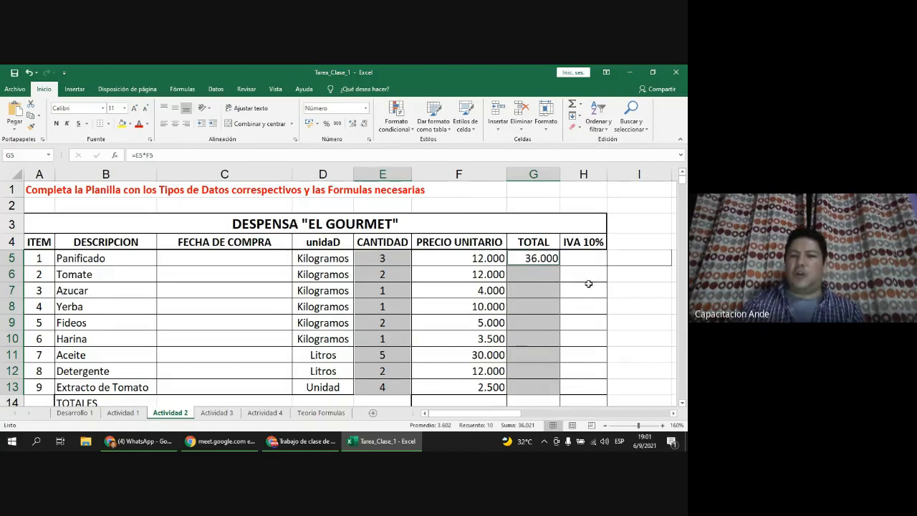
left_click(480, 261)
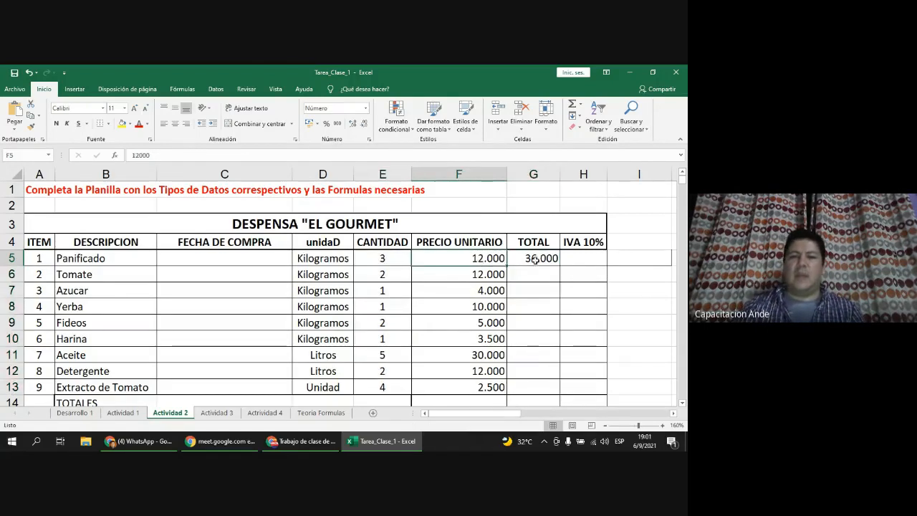
left_click(535, 260)
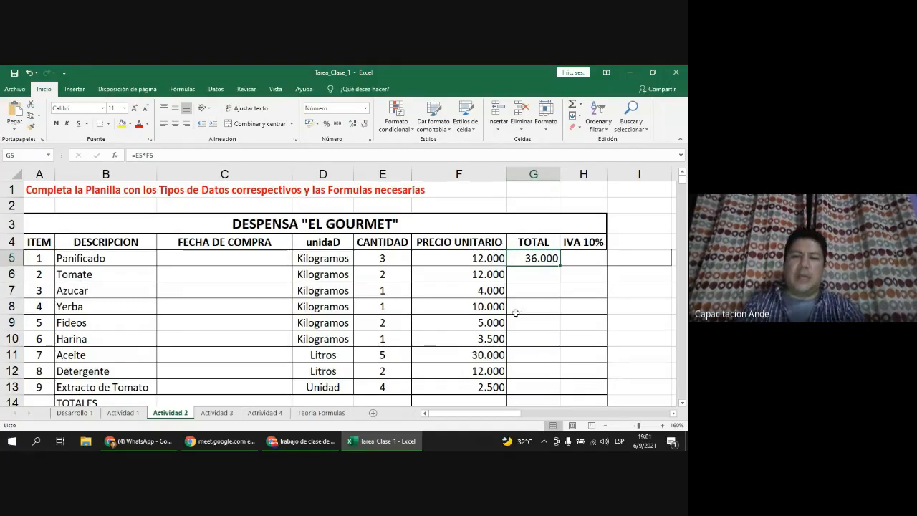
left_click(542, 277)
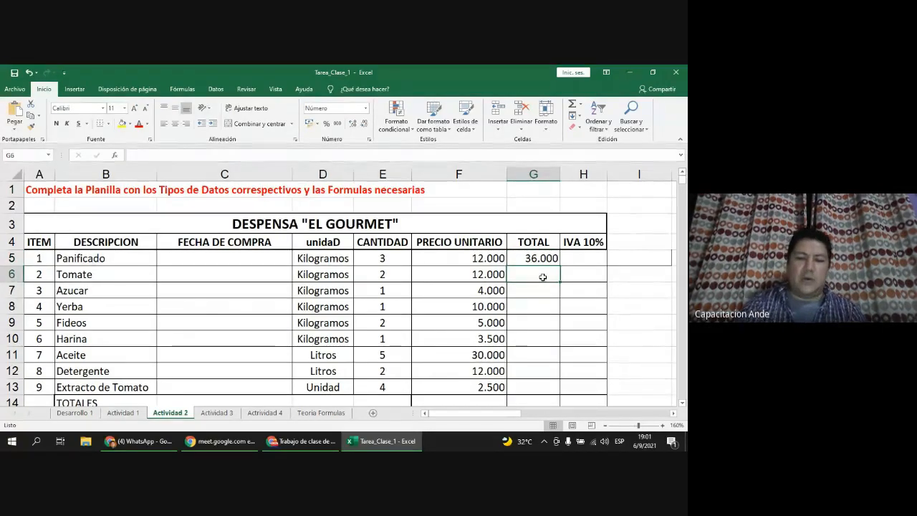
Step: Enter =F6*E6 in G6 so the Tomate total shows 24.000
type("=")
left_click(480, 274)
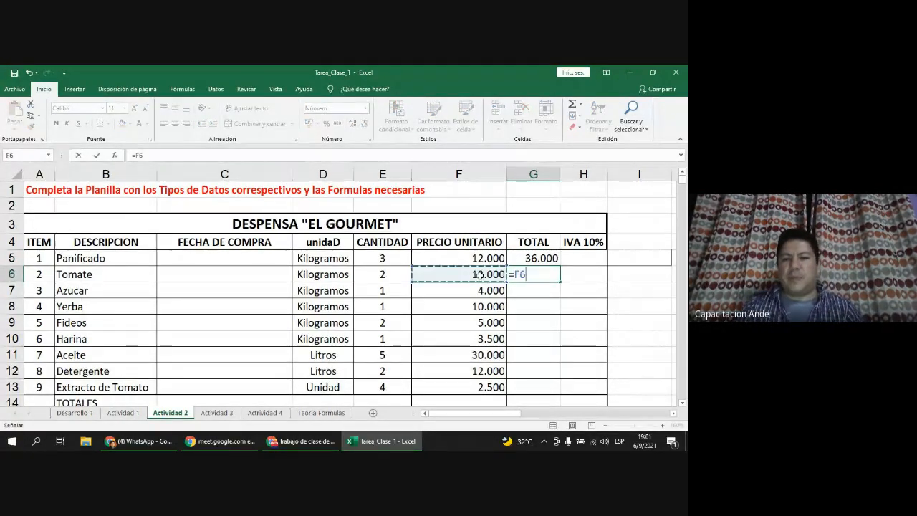
type("*")
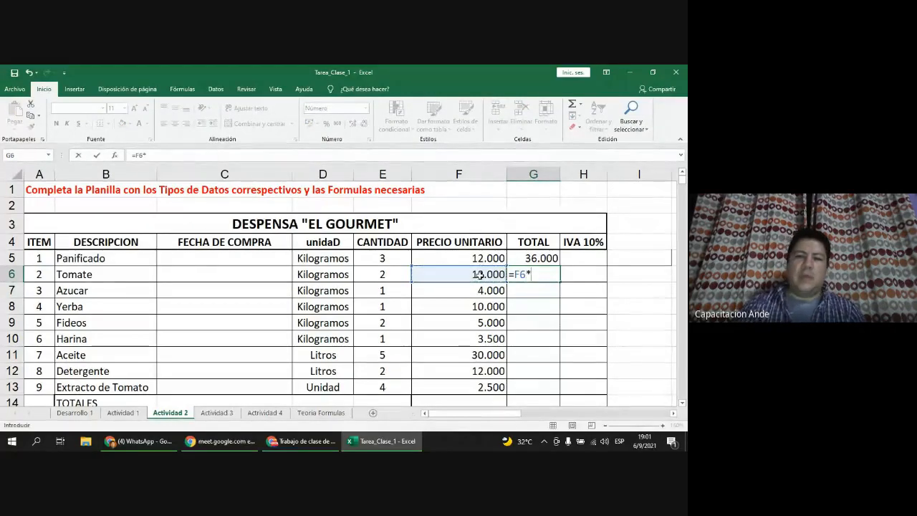
left_click(403, 282)
key("Return")
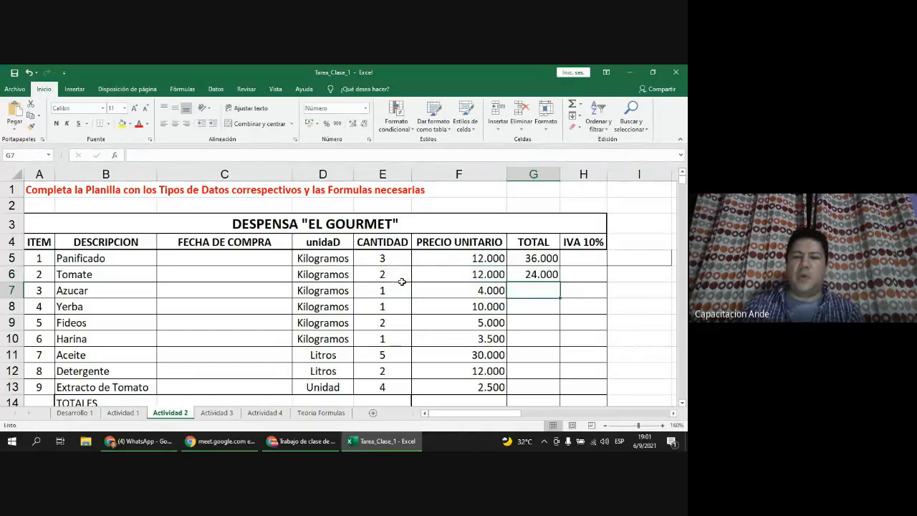
left_click(524, 275)
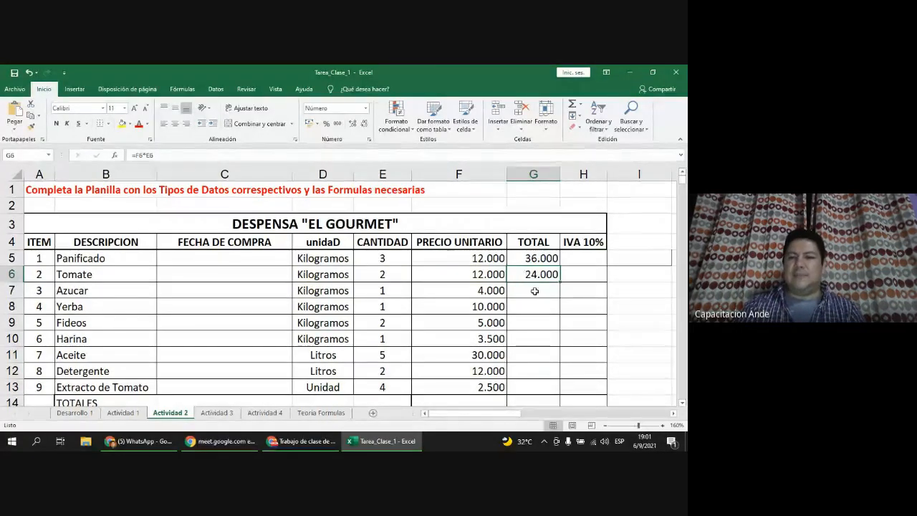
scroll(521, 296, "up", 1)
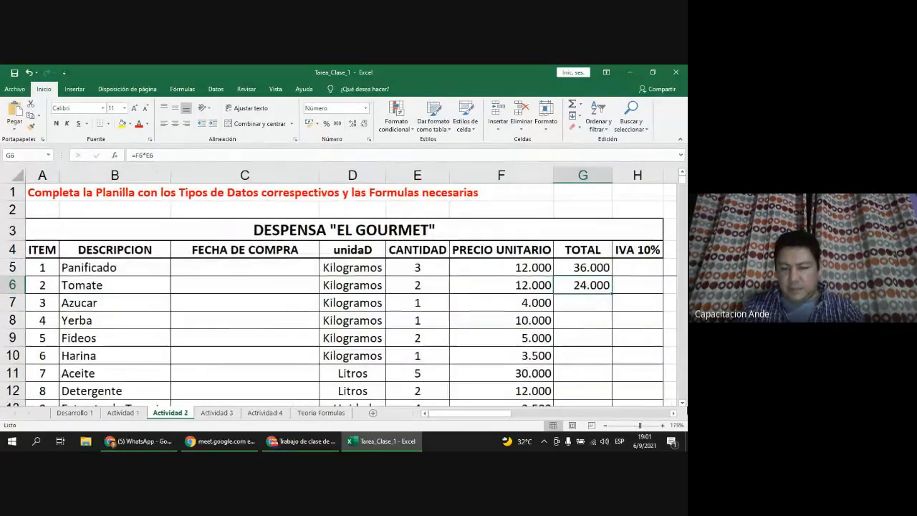
scroll(663, 415, "right", 3)
left_click(663, 414)
left_click_drag(515, 415, 452, 421)
scroll(453, 351, "up", 4)
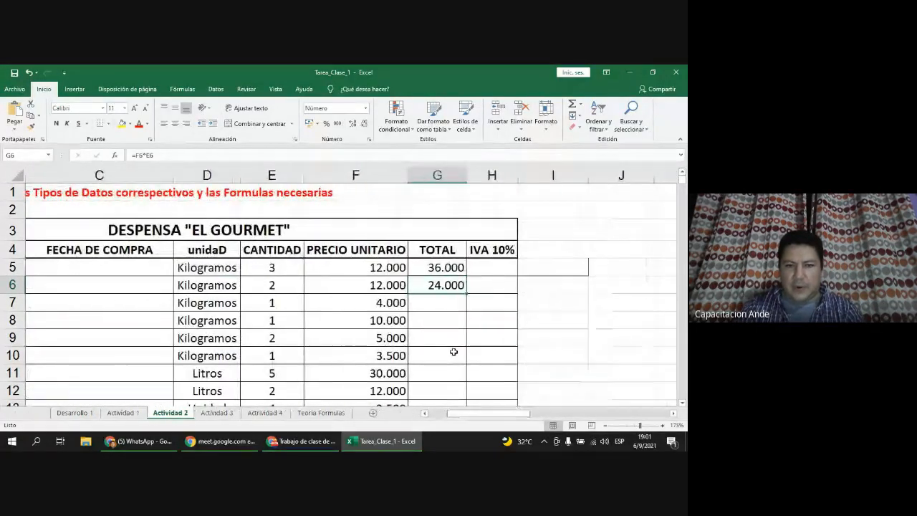
scroll(453, 351, "up", 4)
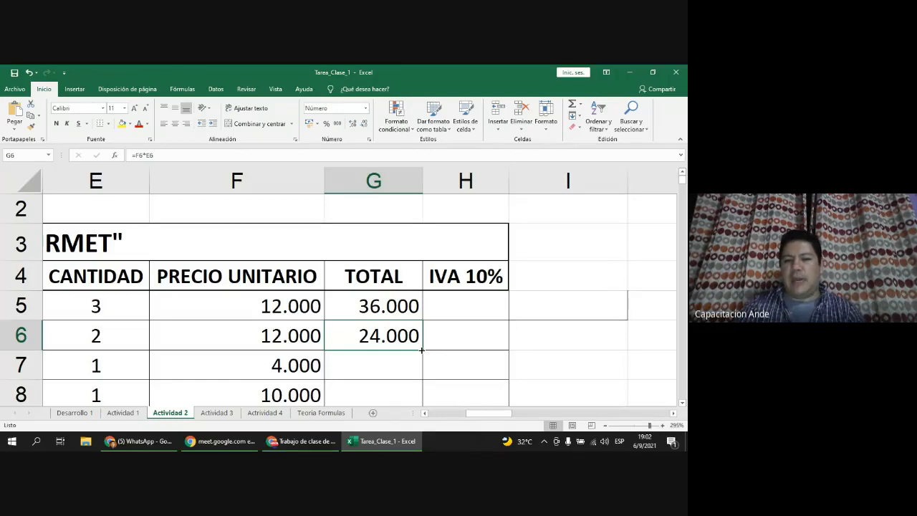
left_click_drag(422, 351, 422, 351)
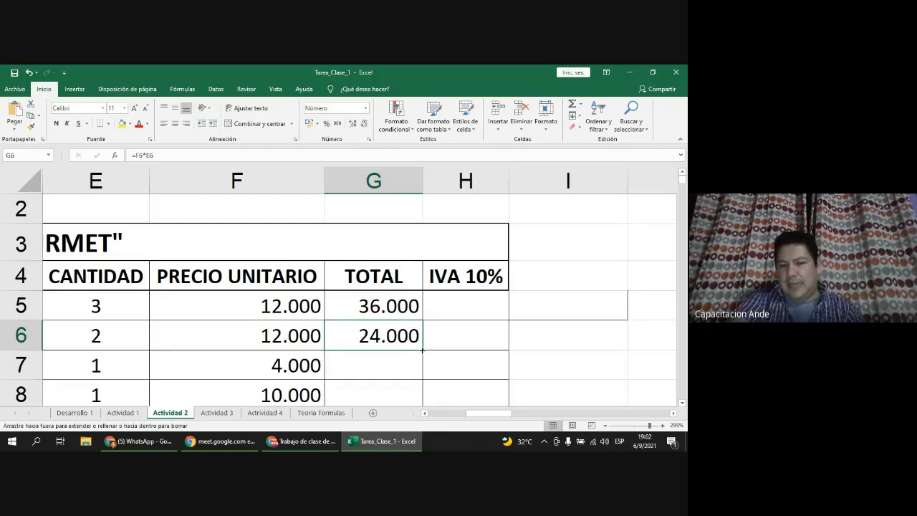
left_click_drag(422, 351, 423, 391)
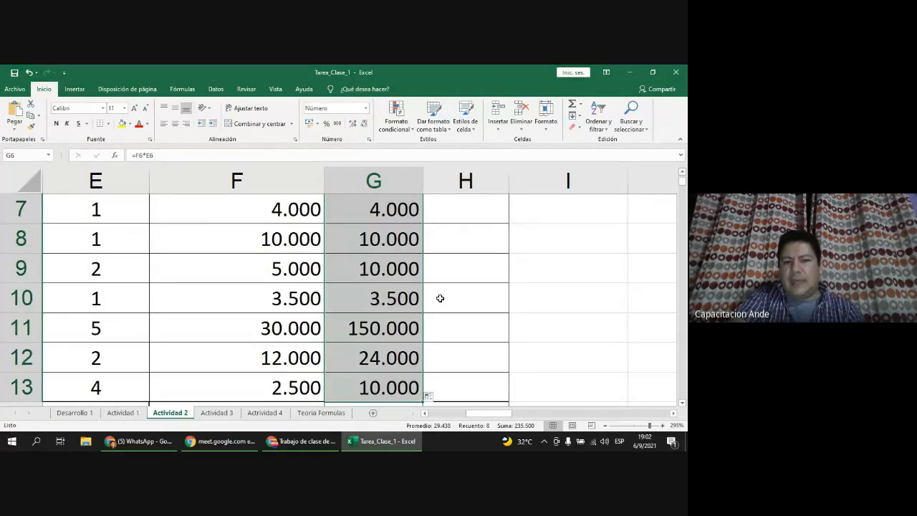
scroll(440, 298, "up", 1)
scroll(440, 298, "down", 3)
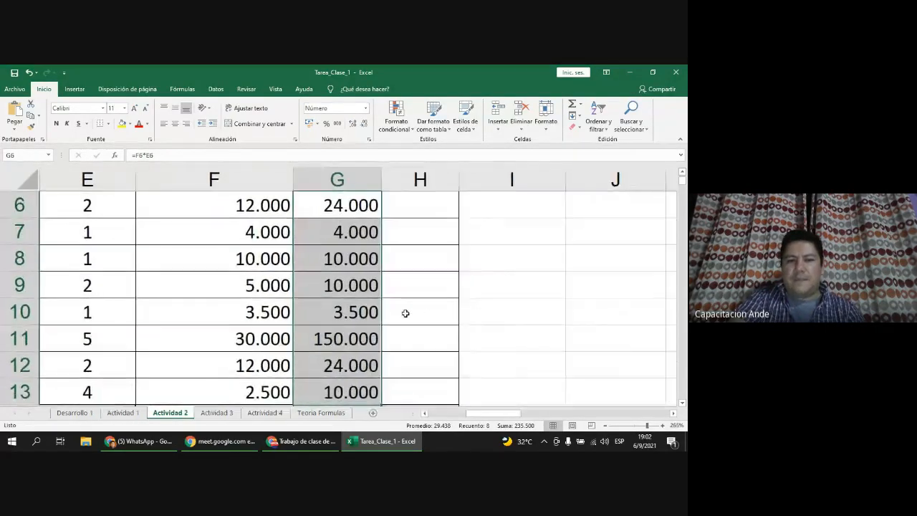
left_click(356, 227)
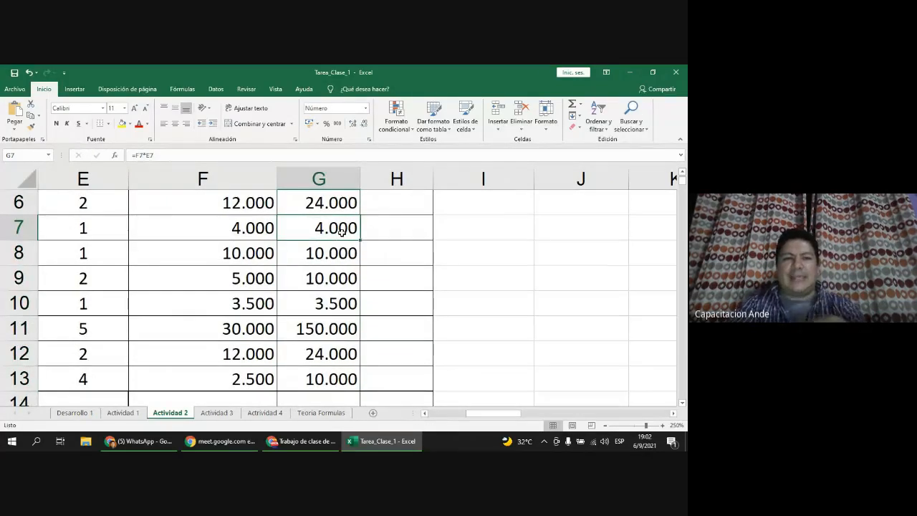
left_click(151, 154)
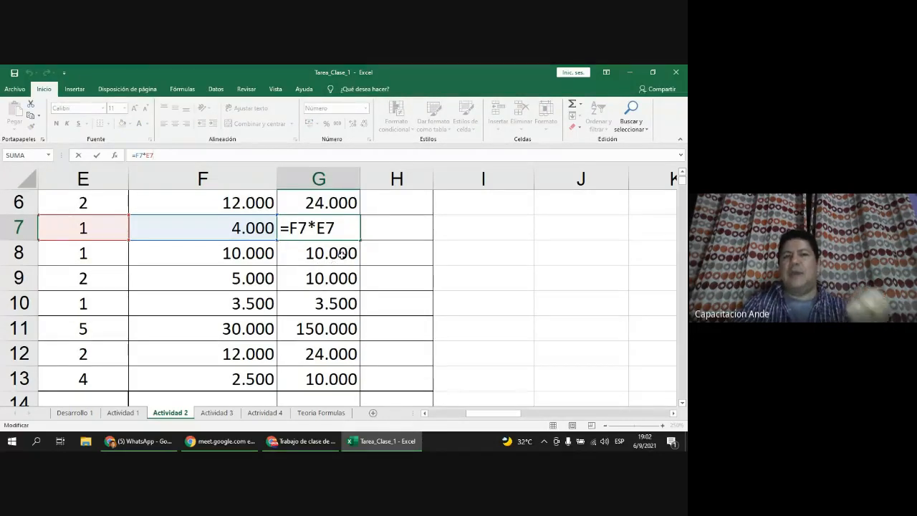
key("Return")
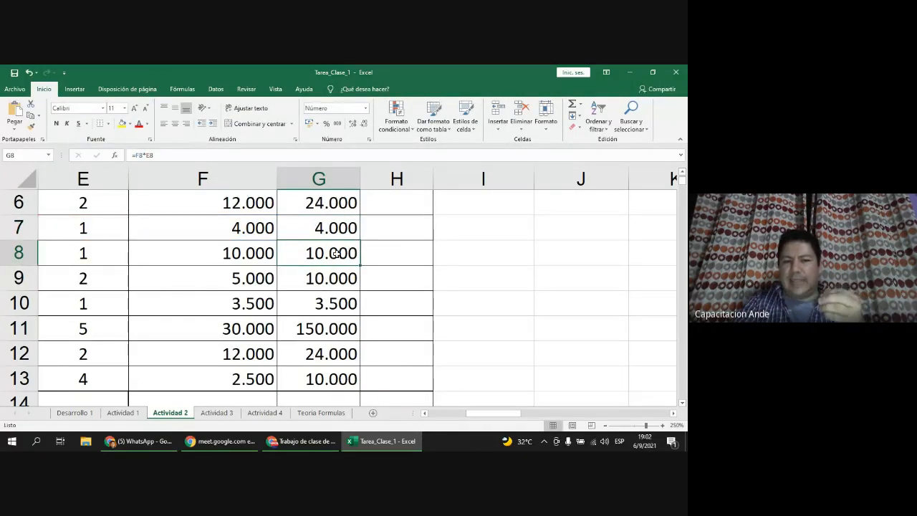
double_click(336, 253)
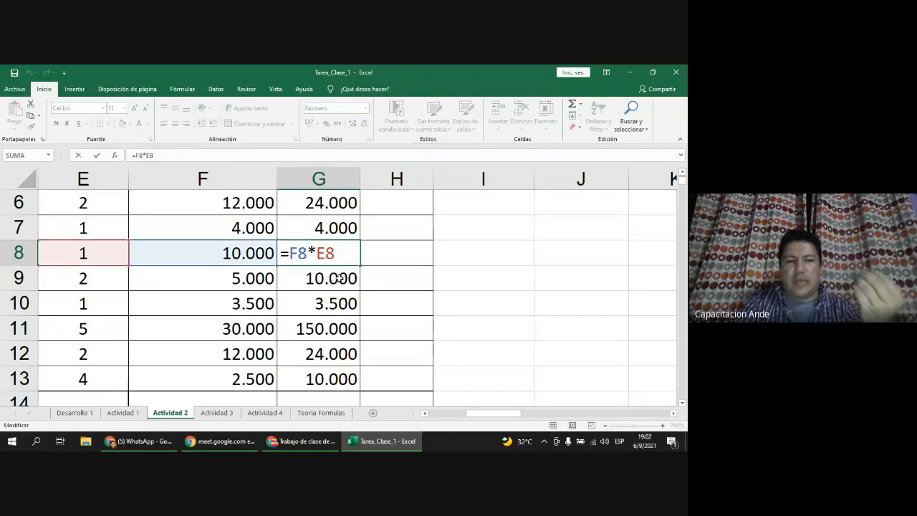
key("Return")
double_click(335, 279)
key("Return")
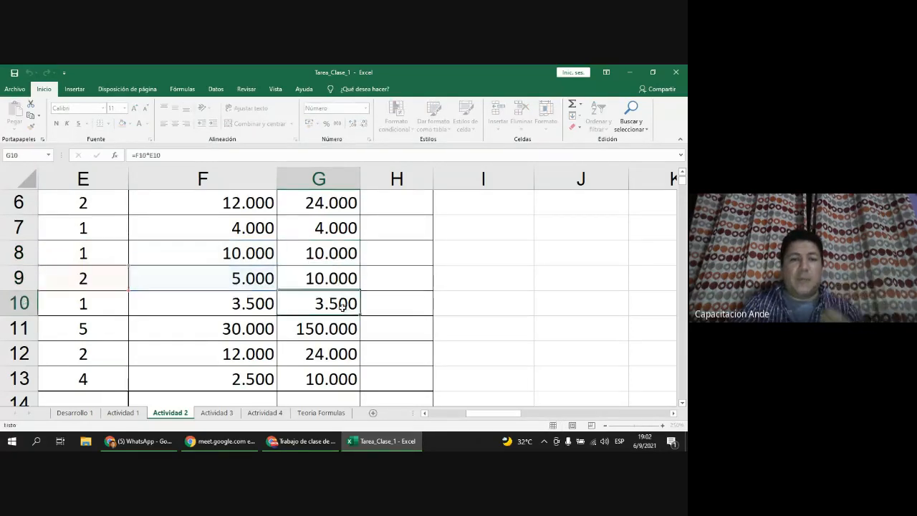
double_click(343, 304)
key("Return")
double_click(338, 329)
key("Return")
double_click(336, 354)
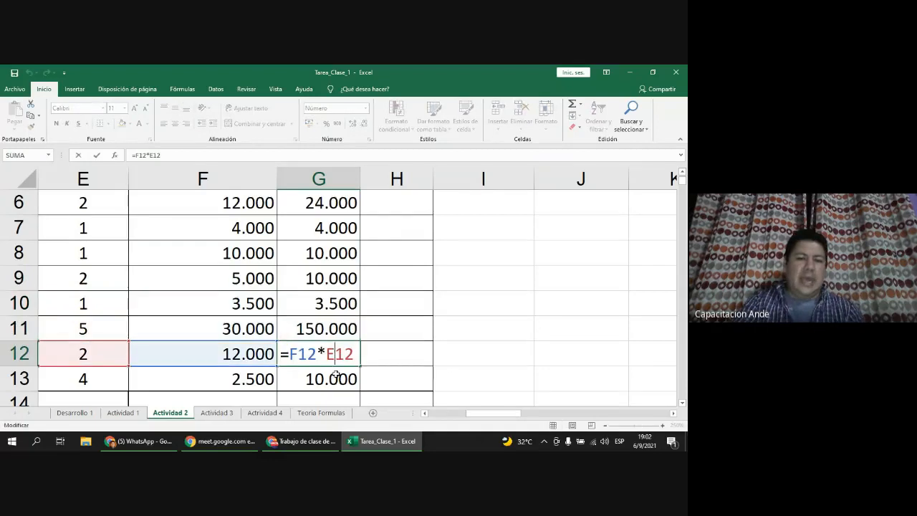
key("Return")
double_click(336, 378)
key("ctrl+Return")
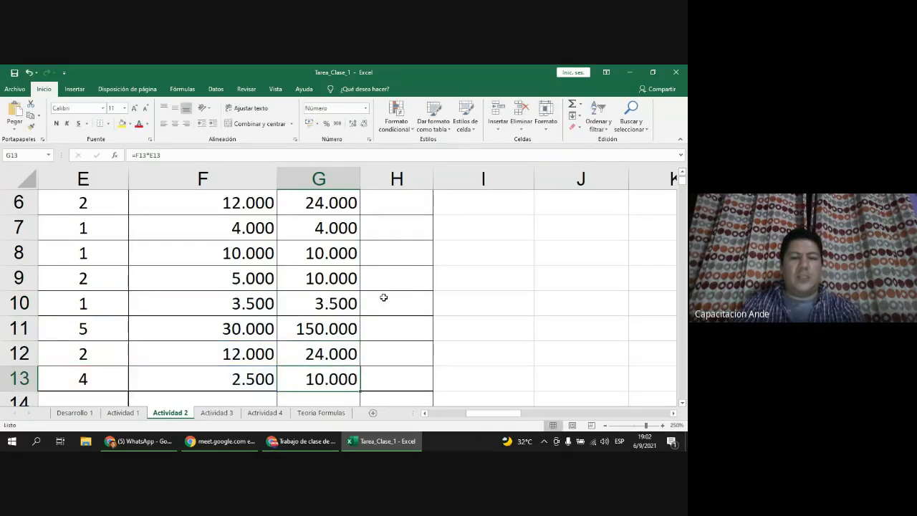
scroll(383, 296, "up", 2)
scroll(384, 296, "down", 1)
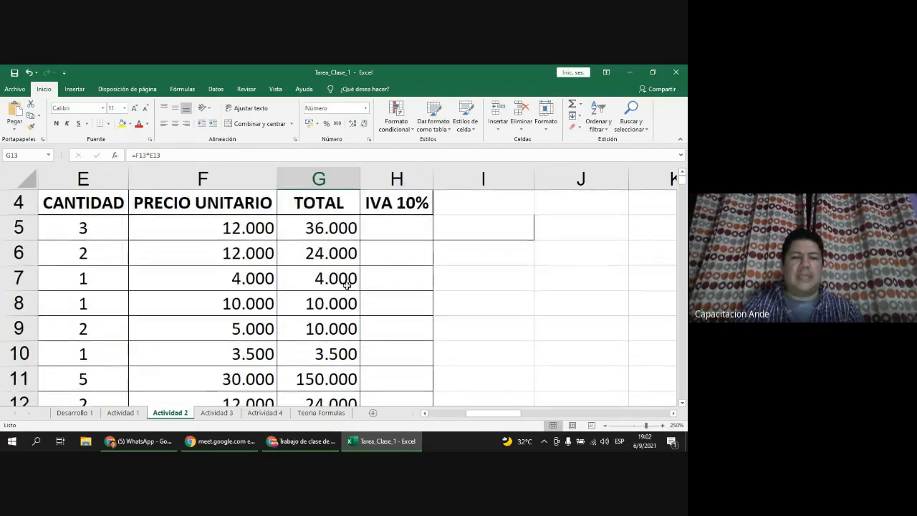
left_click(342, 228)
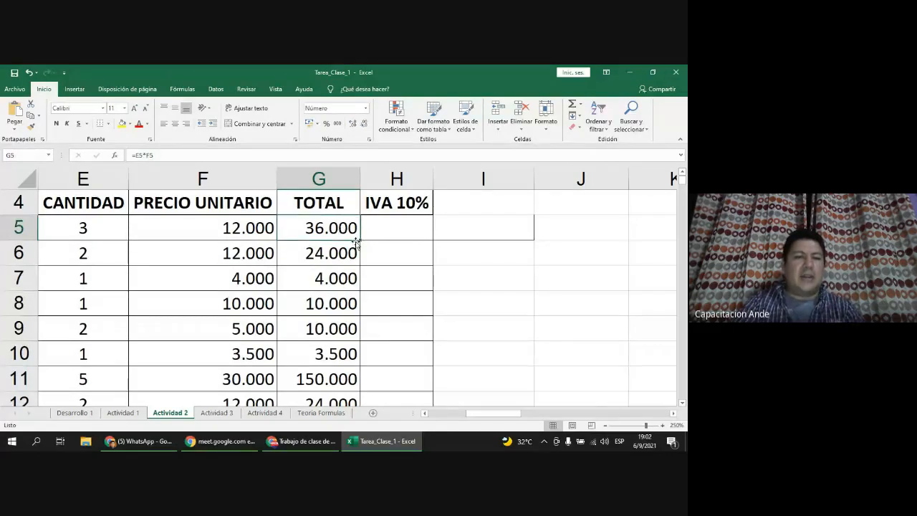
left_click_drag(360, 241, 415, 233)
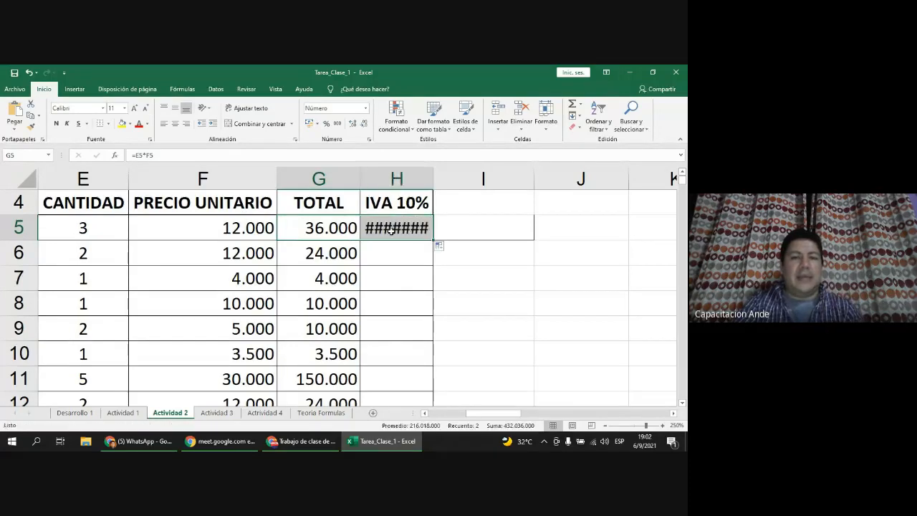
left_click_drag(445, 176, 463, 177)
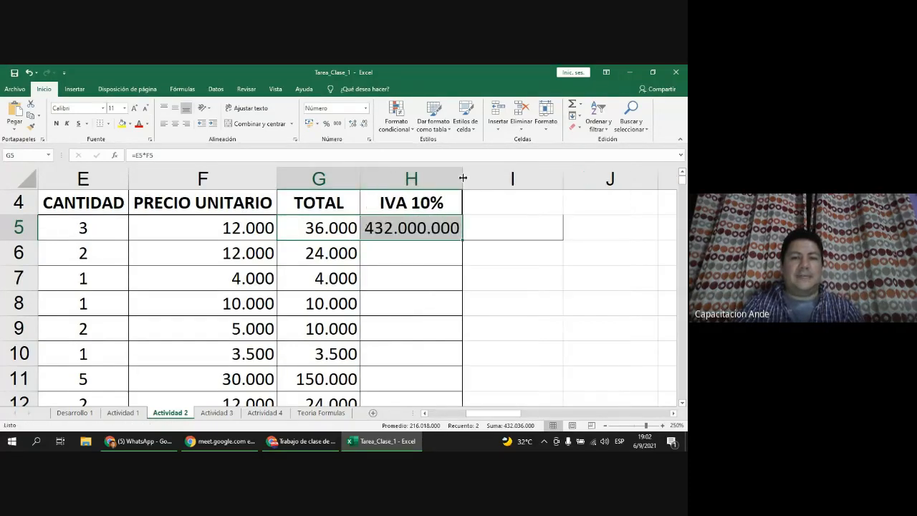
double_click(389, 231)
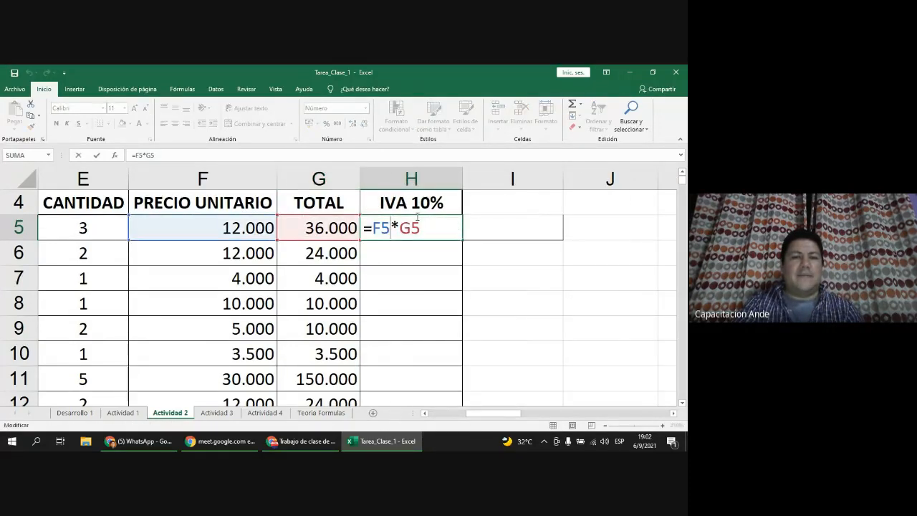
left_click(332, 231)
double_click(333, 231)
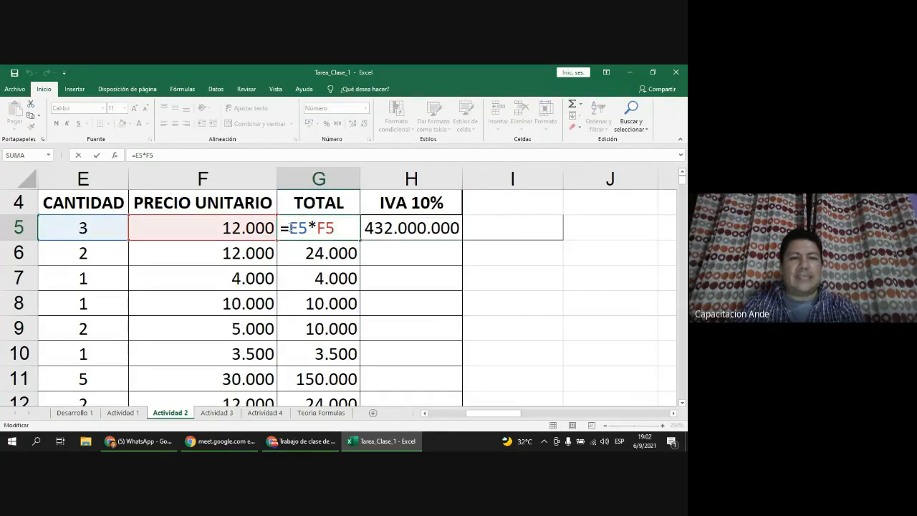
left_click(438, 230)
double_click(433, 231)
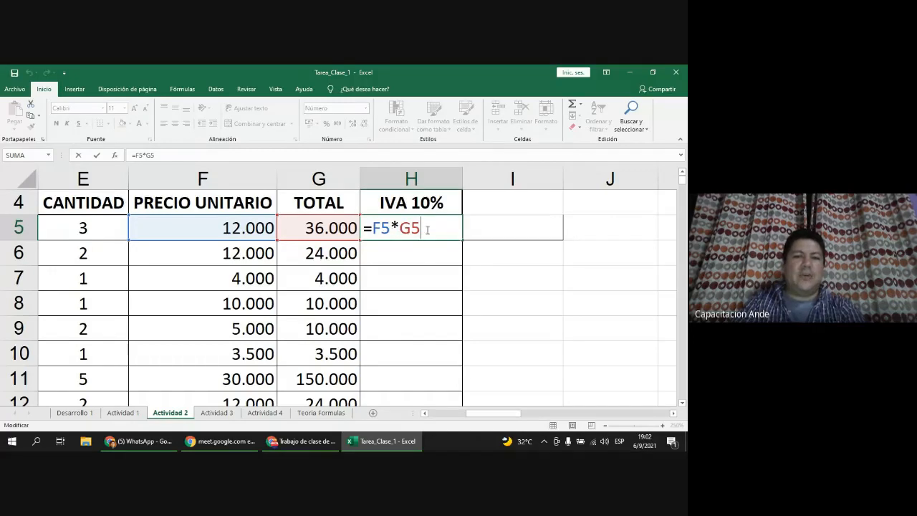
key("Escape")
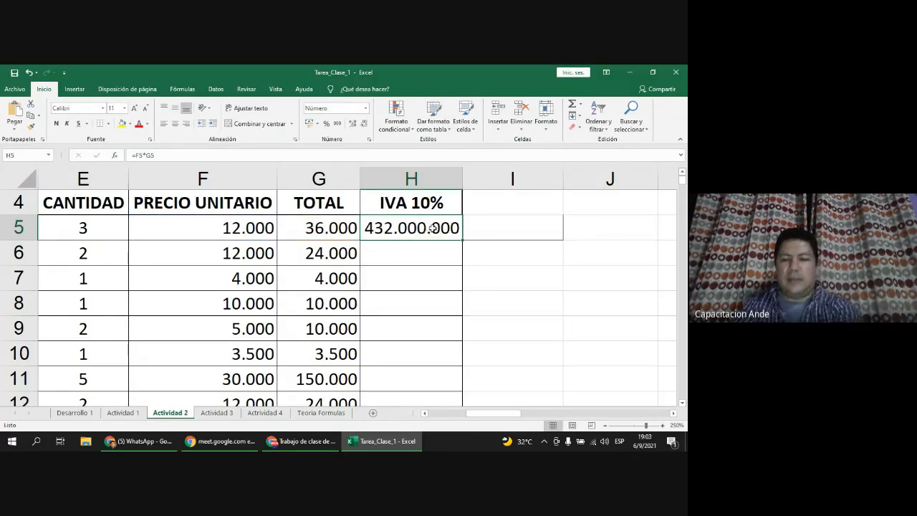
key("Delete")
left_click_drag(462, 179, 437, 183)
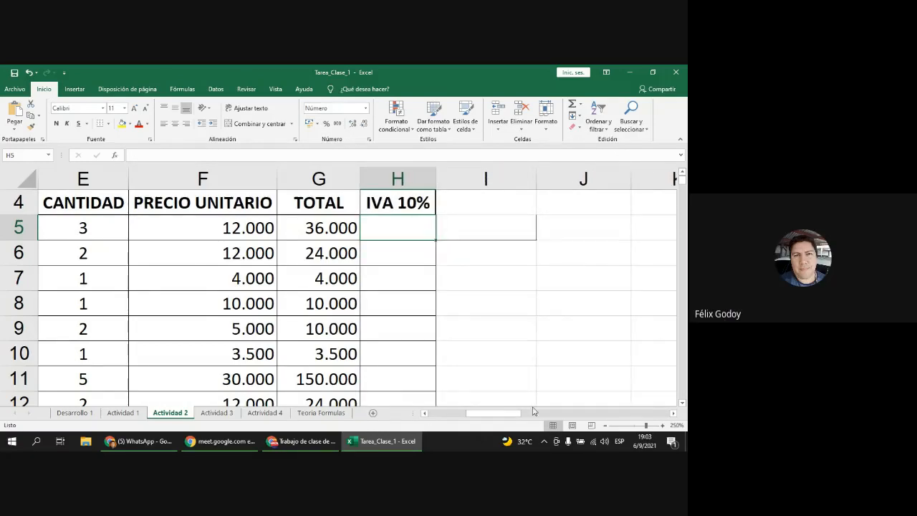
Step: Scroll across the table's columns and review the row 5 TOTAL formula
left_click_drag(485, 414, 475, 416)
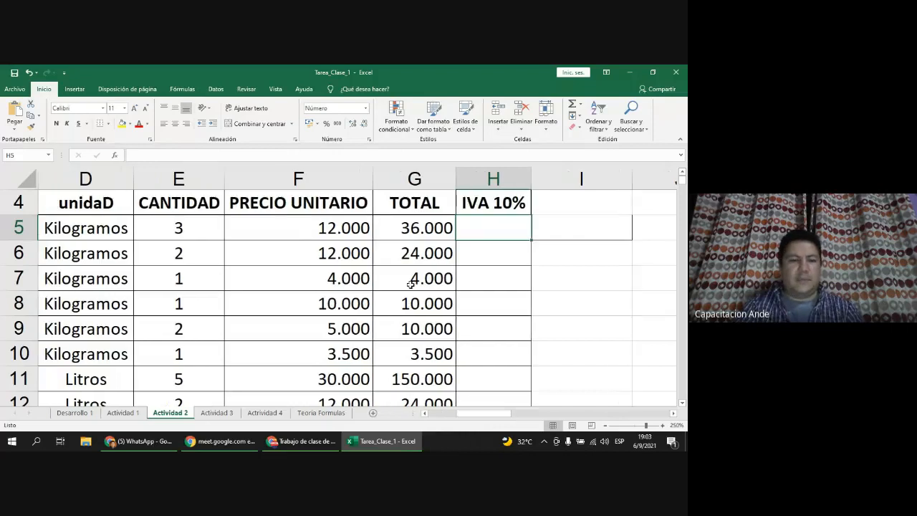
left_click(440, 416)
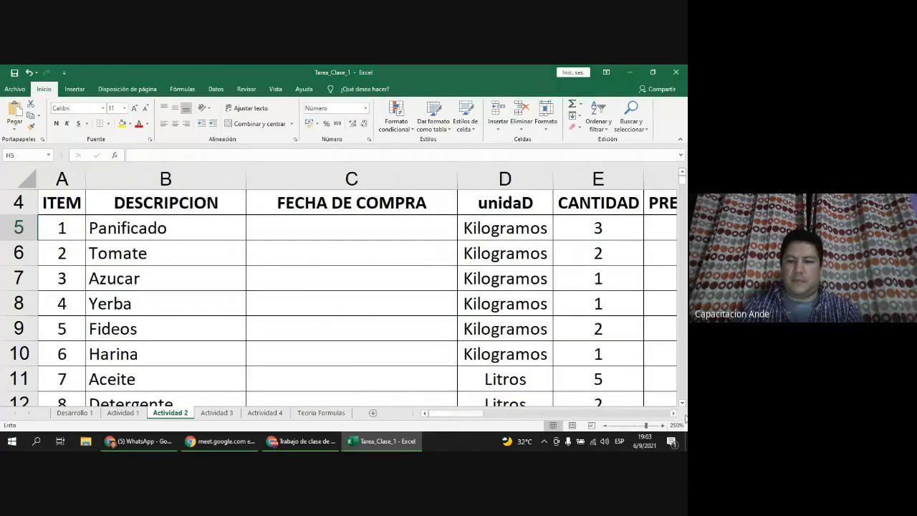
left_click(673, 413)
left_click(673, 414)
left_click(673, 414)
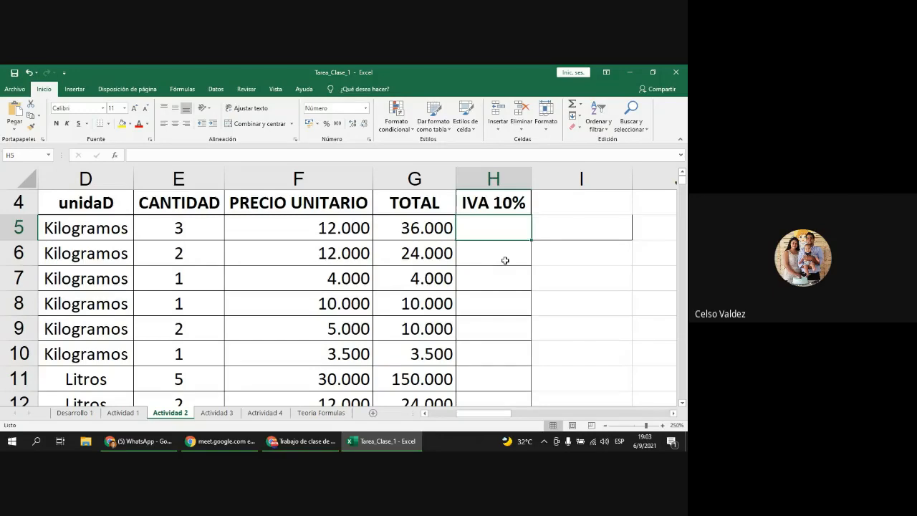
double_click(446, 235)
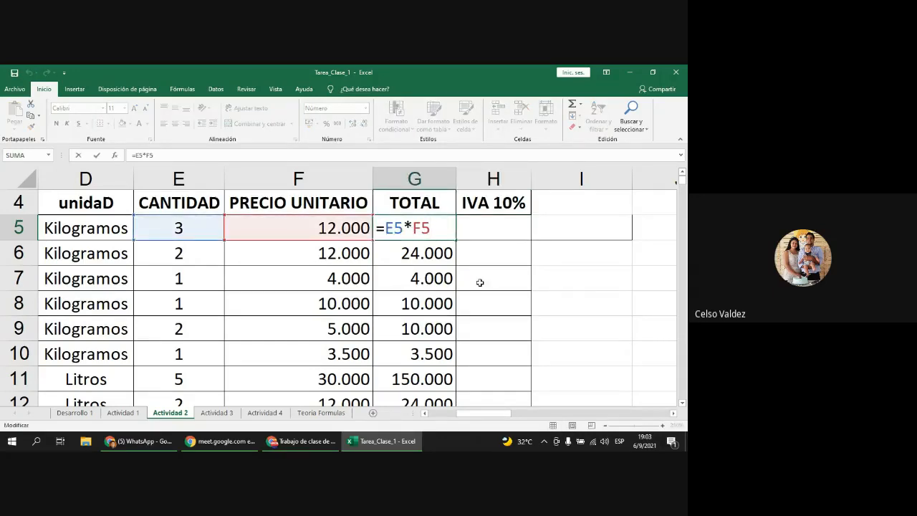
key("Escape")
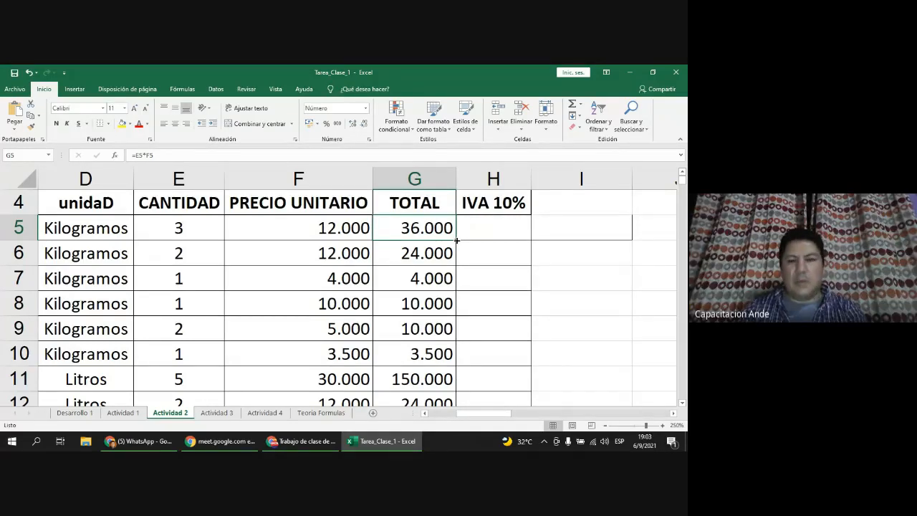
Step: Delete the TOTAL values in G6 through G13
scroll(450, 268, "down", 1)
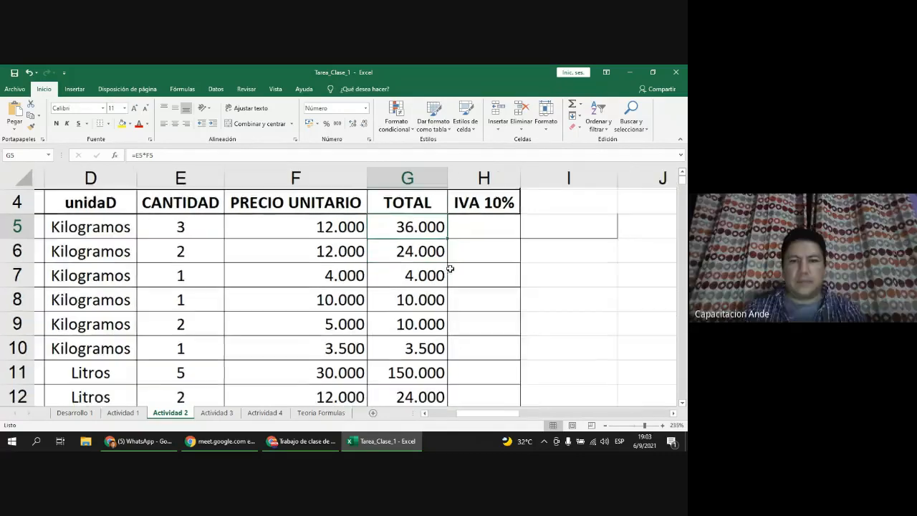
scroll(446, 273, "down", 1)
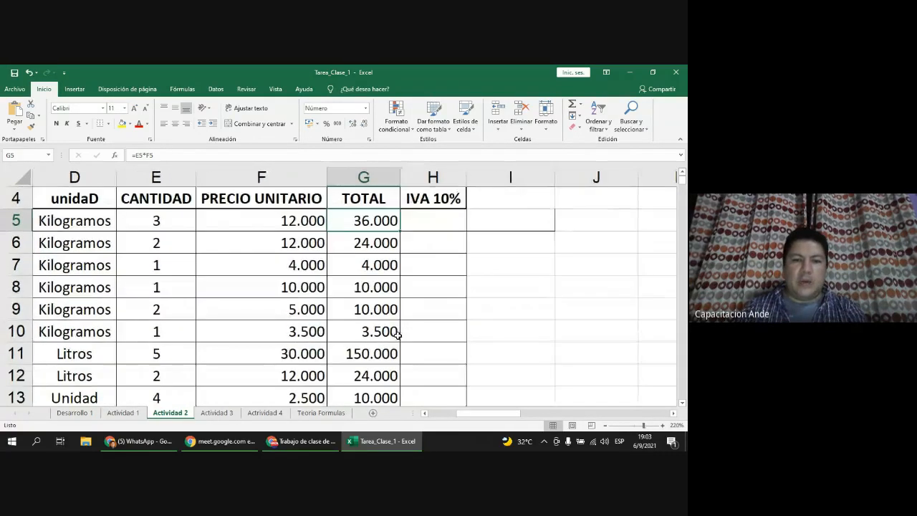
scroll(394, 337, "down", 1)
scroll(389, 329, "down", 1)
scroll(389, 330, "up", 1)
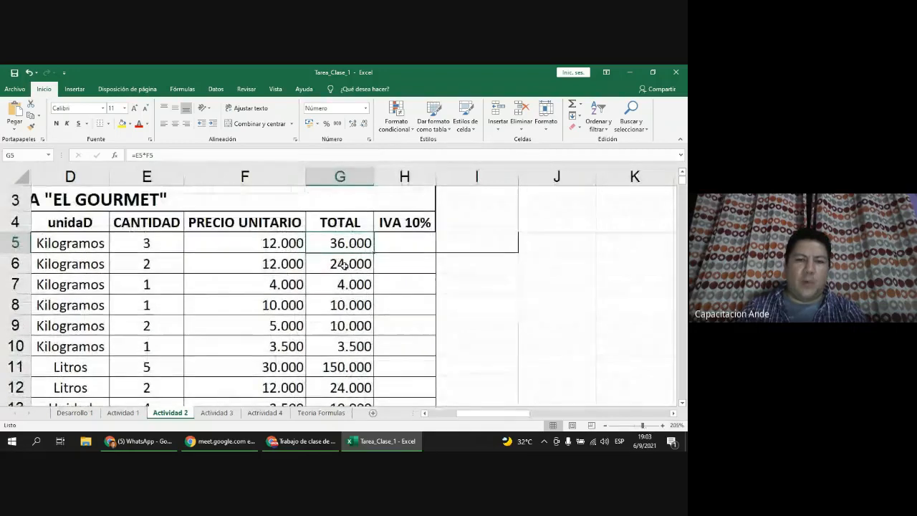
left_click_drag(344, 266, 357, 347)
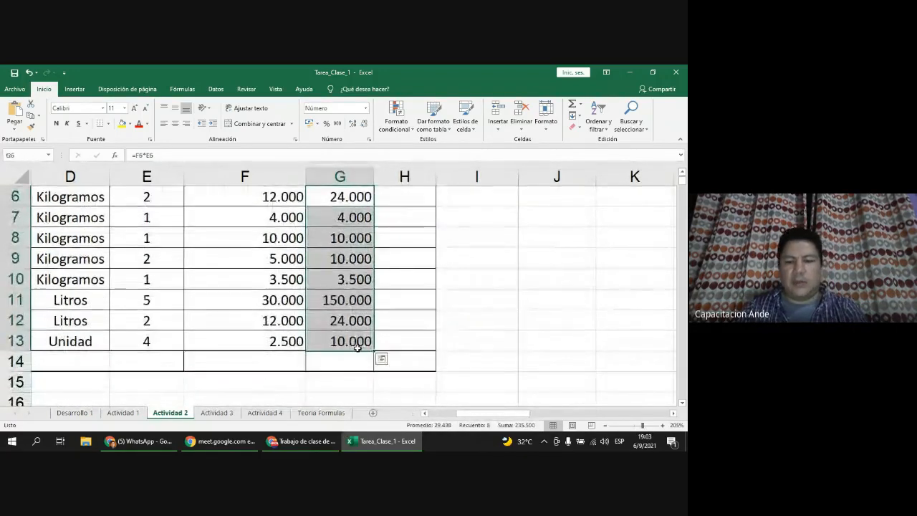
key("Delete")
scroll(357, 347, "up", 1)
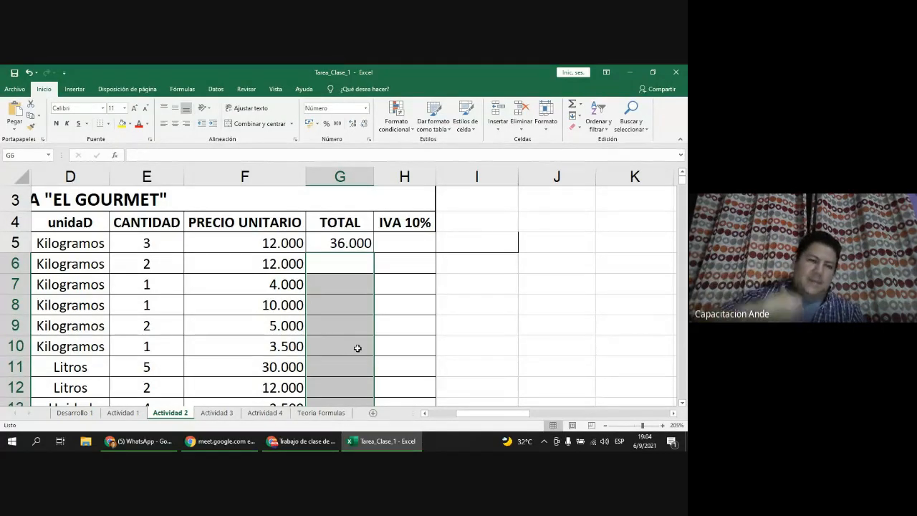
left_click(334, 248)
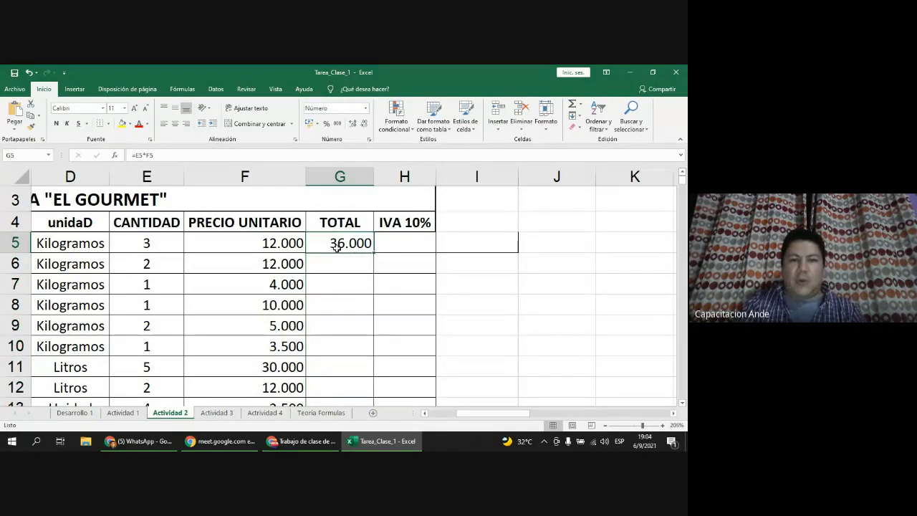
mouse_move(373, 253)
left_mouse_down()
mouse_move(369, 427)
mouse_move(370, 236)
mouse_move(441, 66)
mouse_move(406, 244)
mouse_move(377, 254)
left_mouse_up()
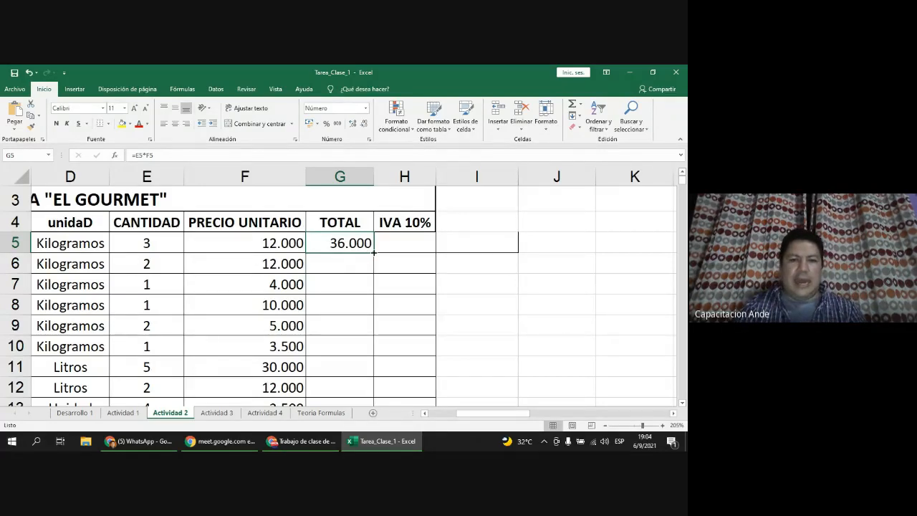
double_click(373, 252)
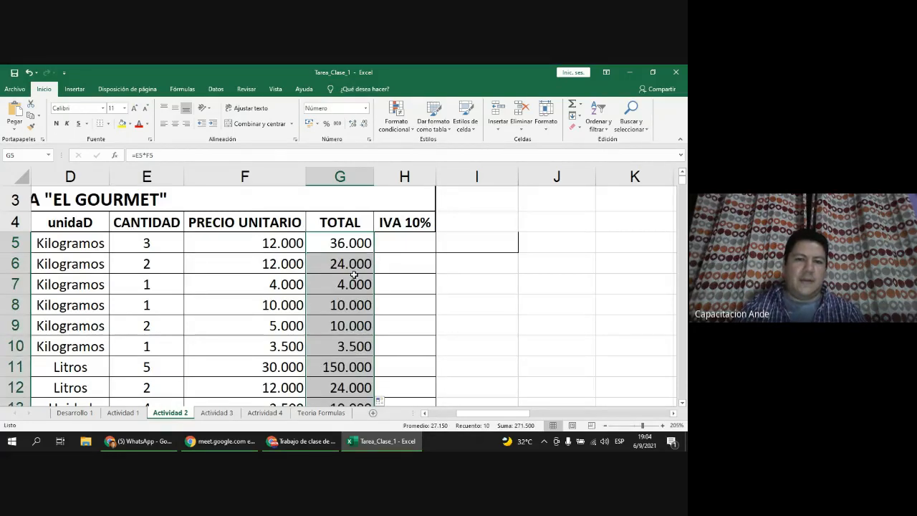
scroll(348, 285, "down", 1)
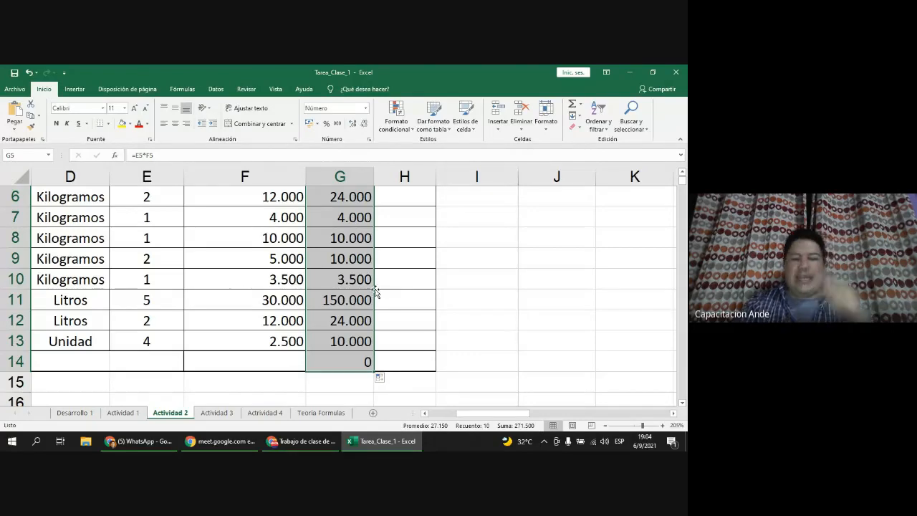
scroll(354, 276, "up", 2)
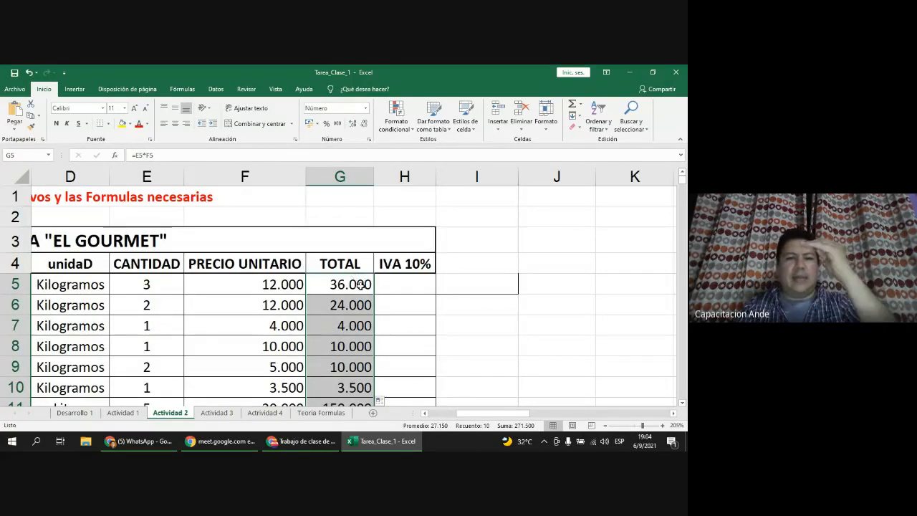
left_click(367, 288)
key("ctrl+shift+Down")
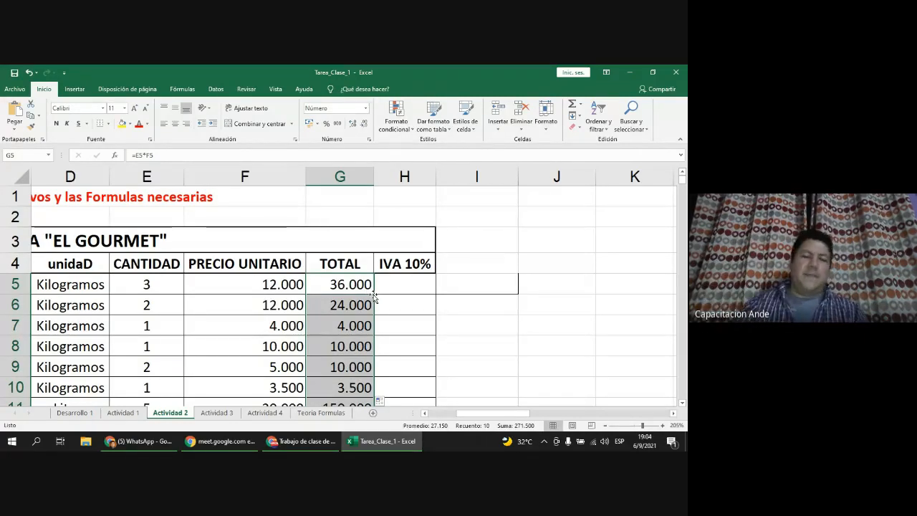
scroll(374, 297, "down", 2)
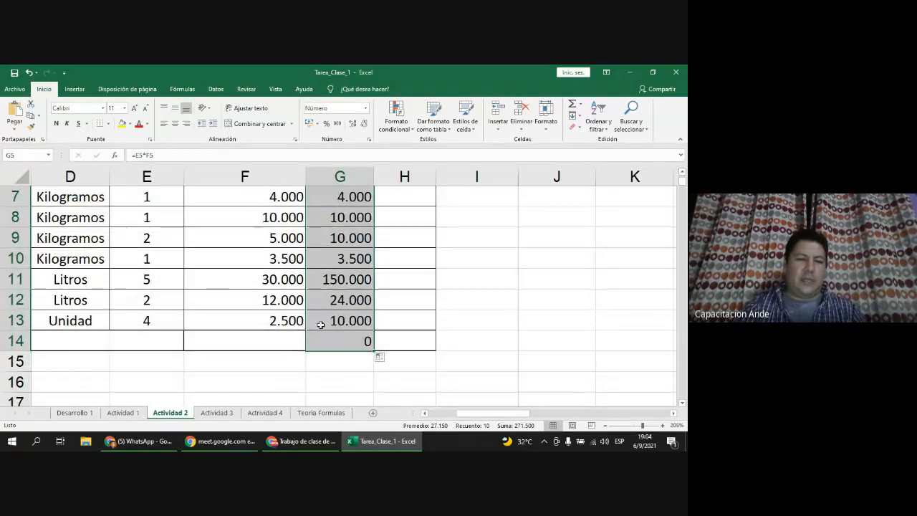
left_click(349, 336)
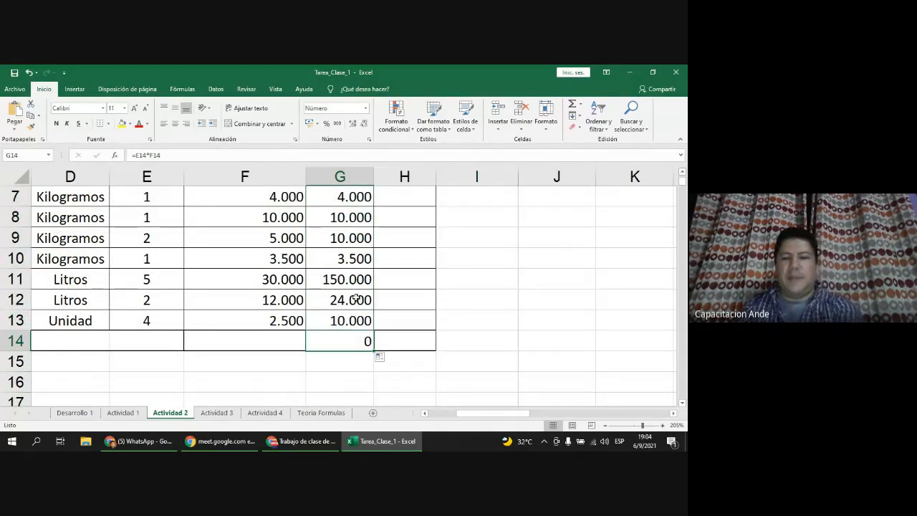
scroll(358, 301, "up", 1)
left_click(356, 217)
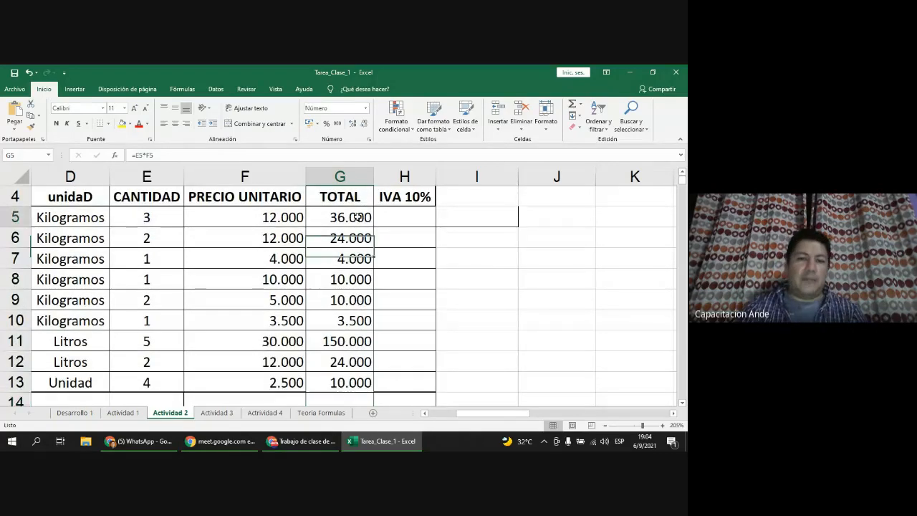
left_click_drag(373, 226, 360, 383)
left_click(375, 226)
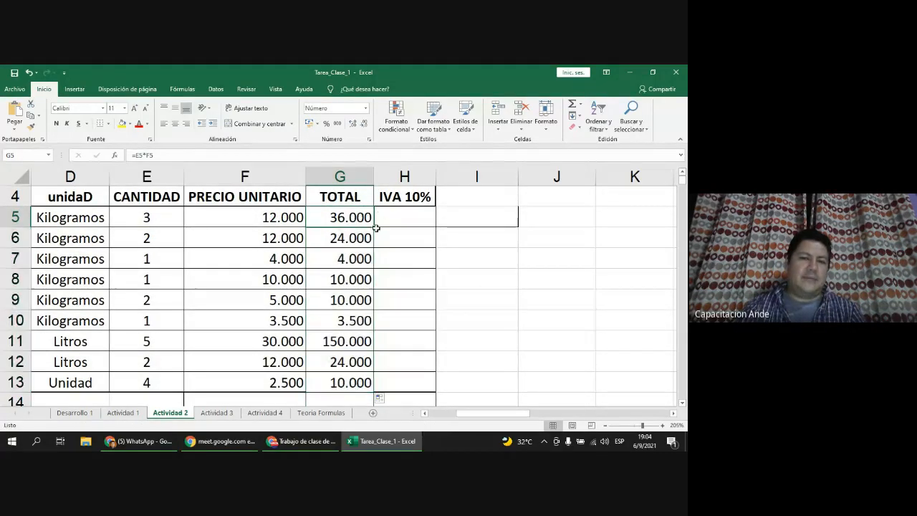
double_click(372, 227)
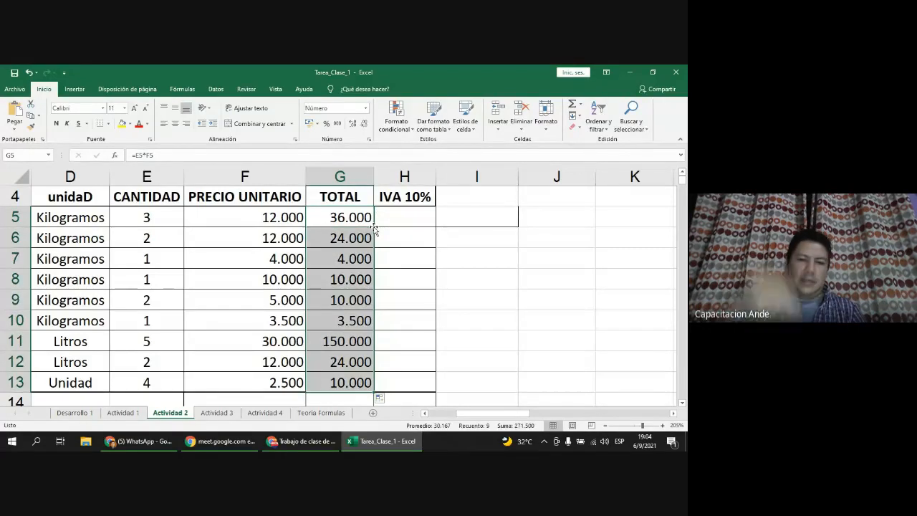
left_click(298, 218)
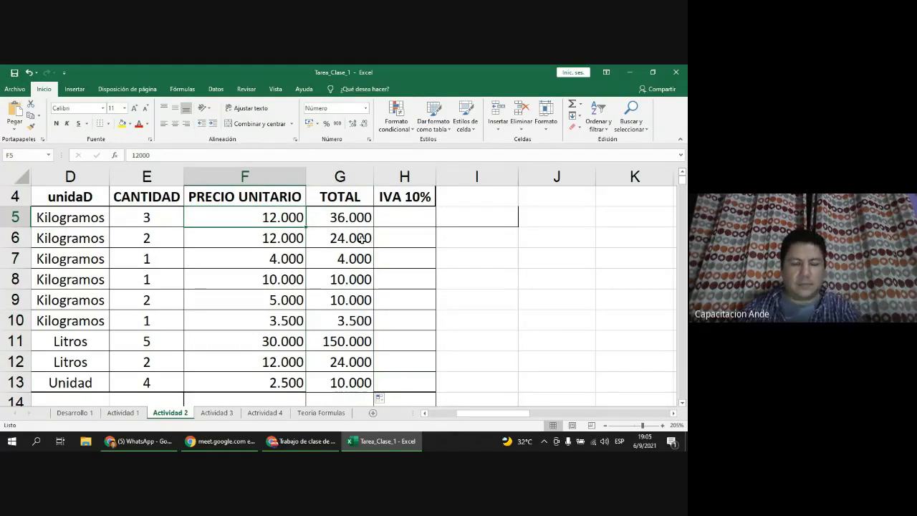
left_click(397, 219)
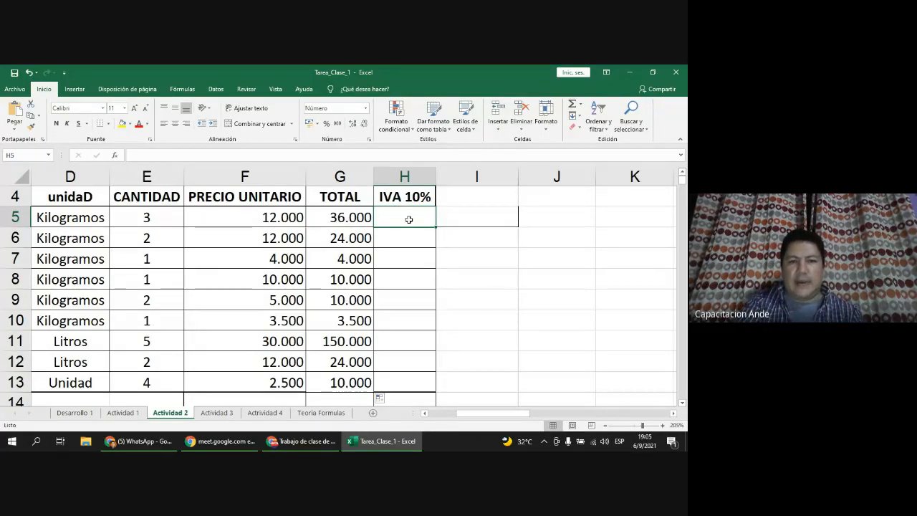
Step: Format the IVA cells H5:H13 as Porcentaje
left_click_drag(408, 221, 406, 380)
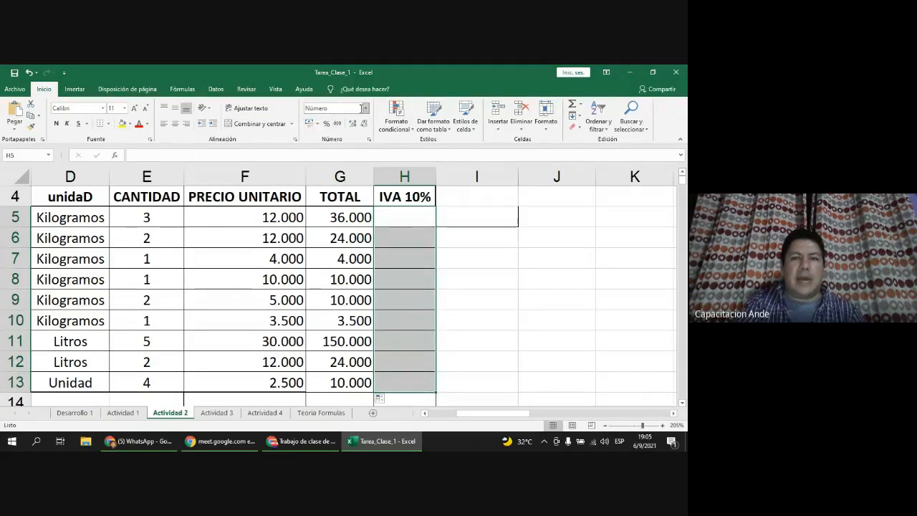
left_click(365, 109)
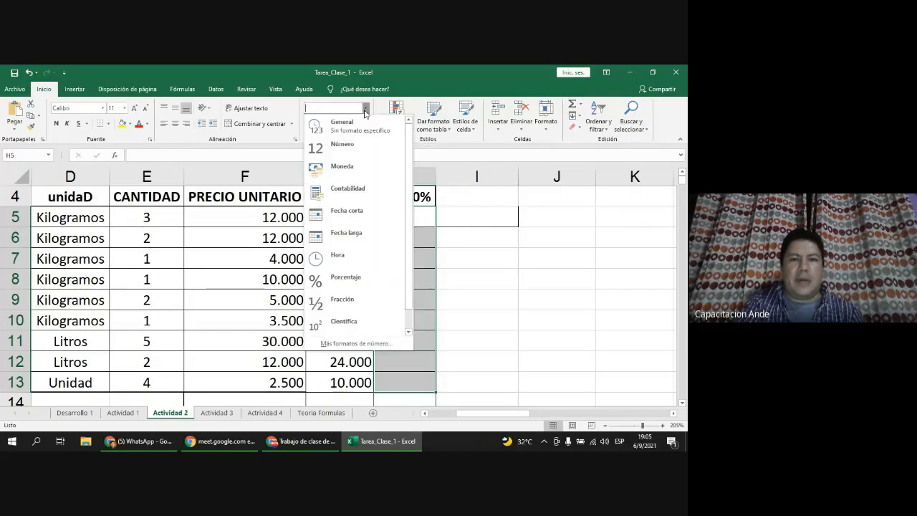
left_click(360, 278)
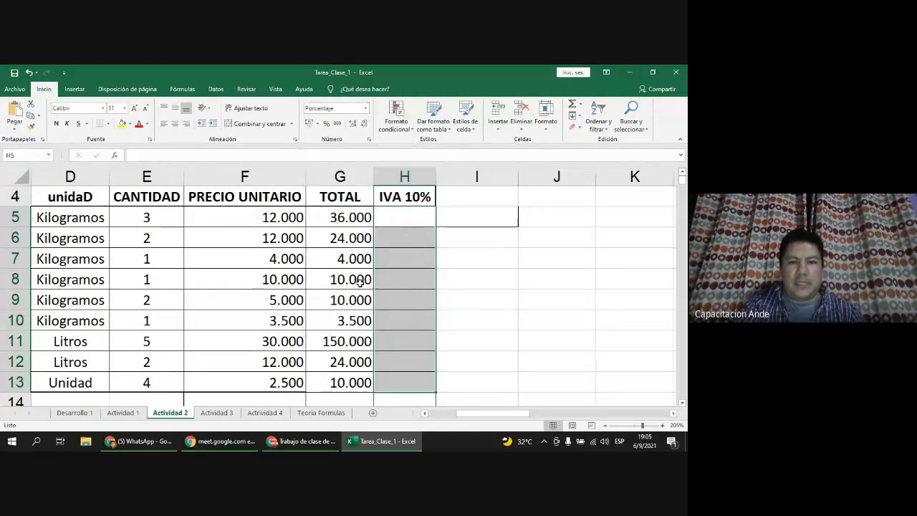
right_click(408, 212)
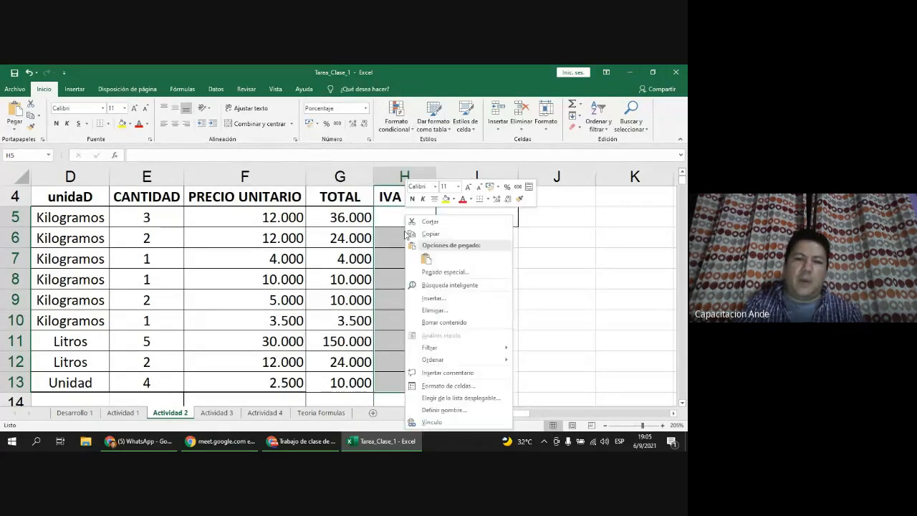
left_click(469, 373)
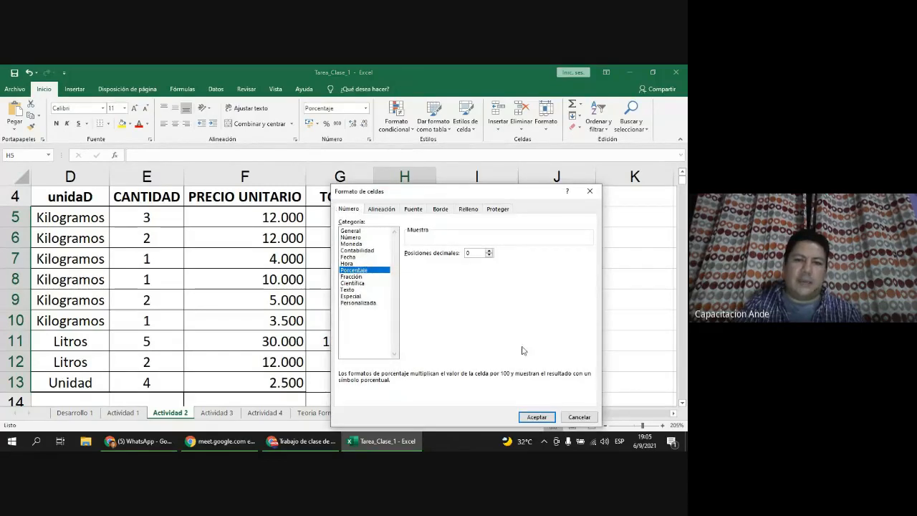
left_click(537, 418)
Step: Enter 10% in H5 and fill it down to H13
left_click(391, 213)
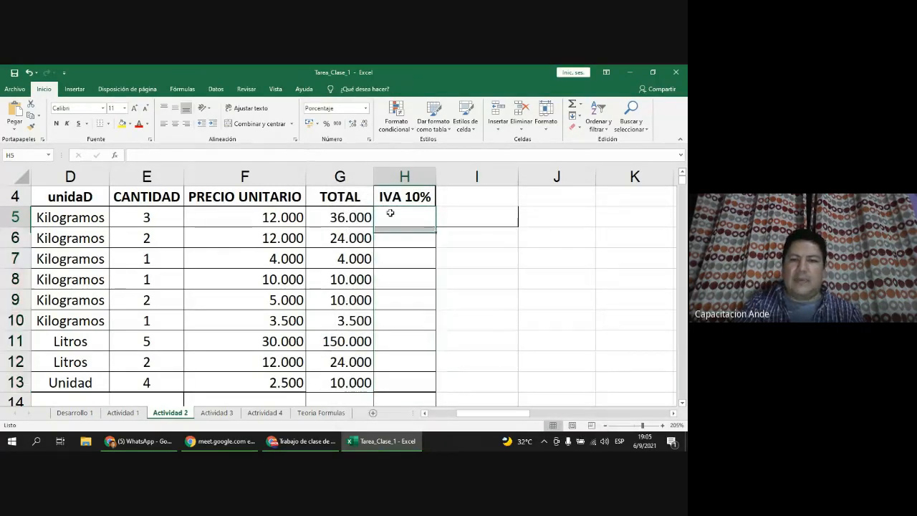
type("10")
key("Return")
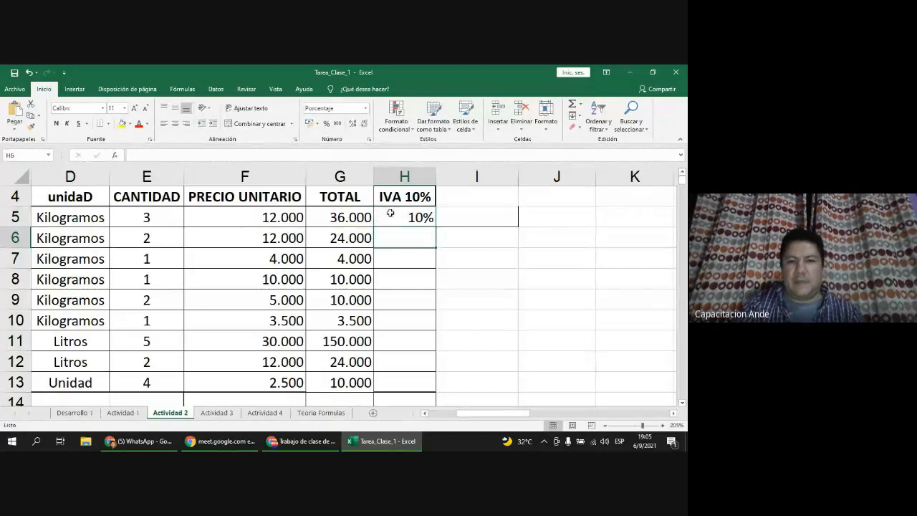
left_click(391, 213)
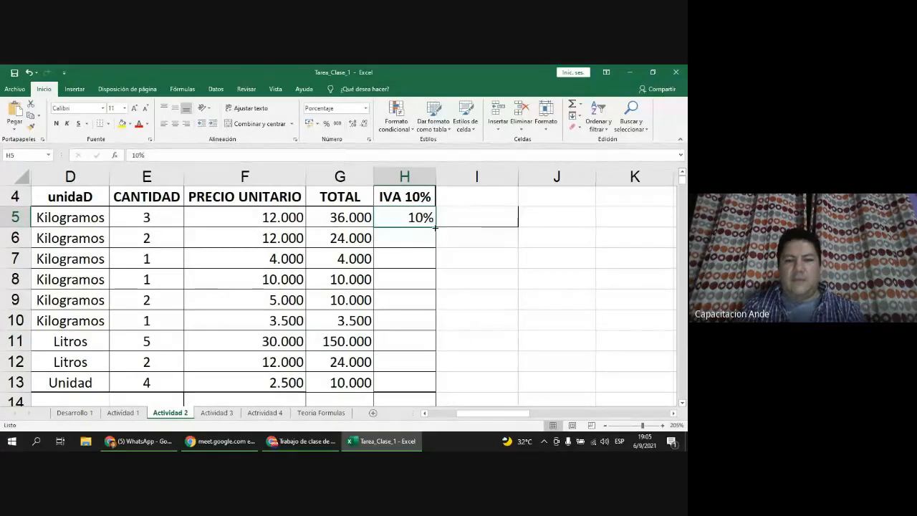
left_click_drag(435, 227, 441, 387)
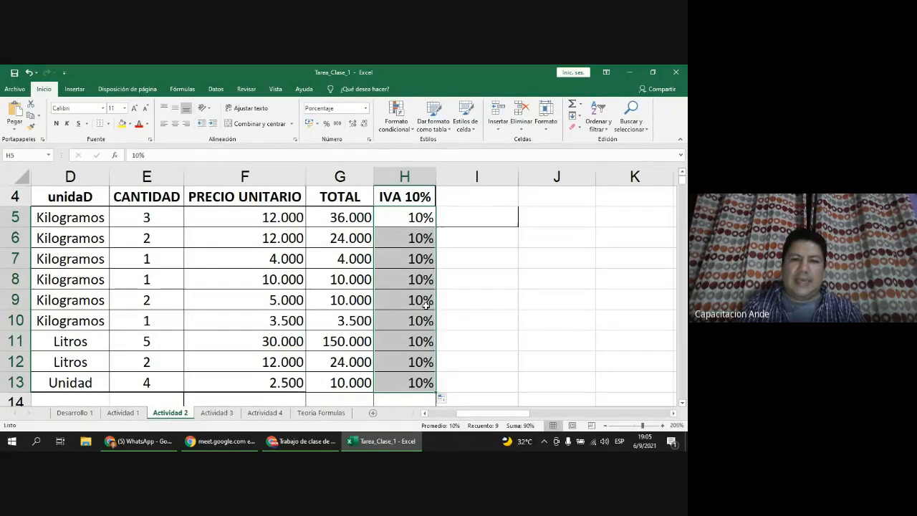
left_click(427, 225)
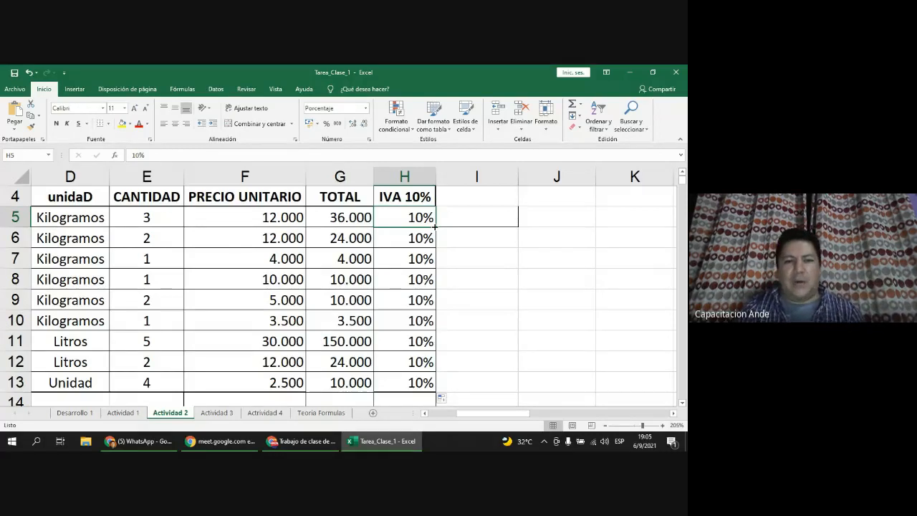
mouse_move(435, 227)
left_mouse_down()
mouse_move(438, 239)
mouse_move(432, 220)
mouse_move(433, 228)
left_mouse_up()
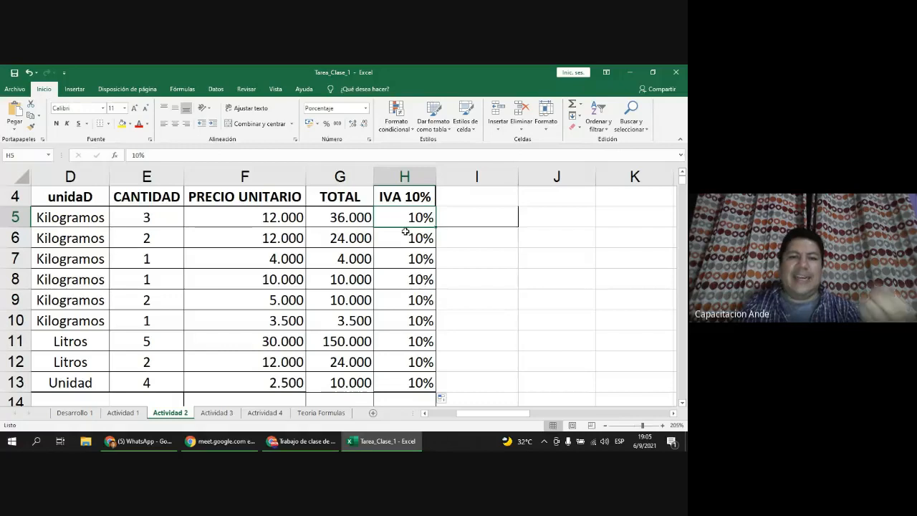
left_click(345, 223)
left_click(270, 221)
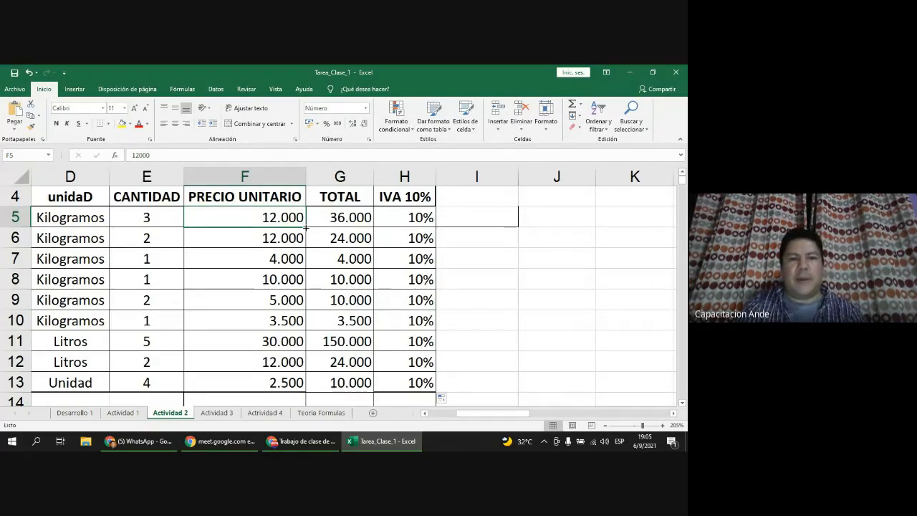
mouse_move(306, 227)
left_mouse_down()
mouse_move(306, 244)
mouse_move(307, 218)
mouse_move(307, 369)
mouse_move(294, 385)
mouse_move(301, 230)
left_mouse_up()
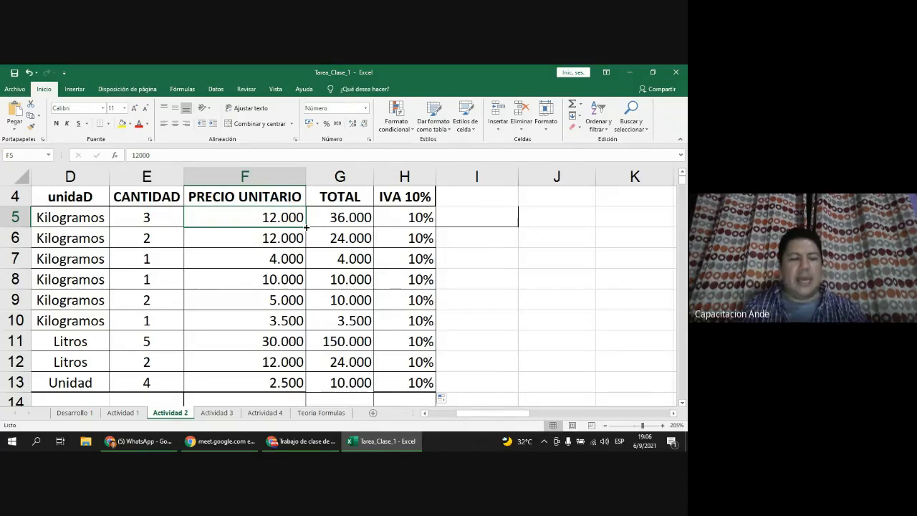
left_click_drag(306, 226, 289, 383)
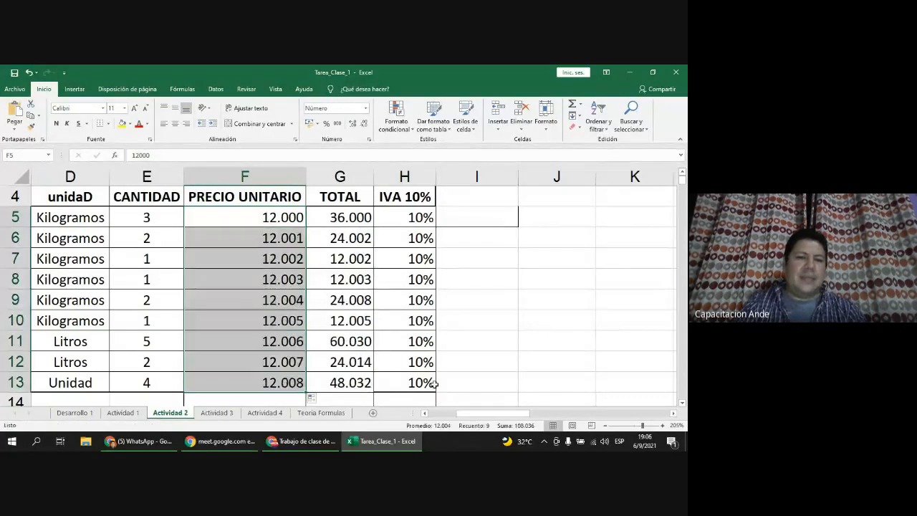
left_click(305, 222)
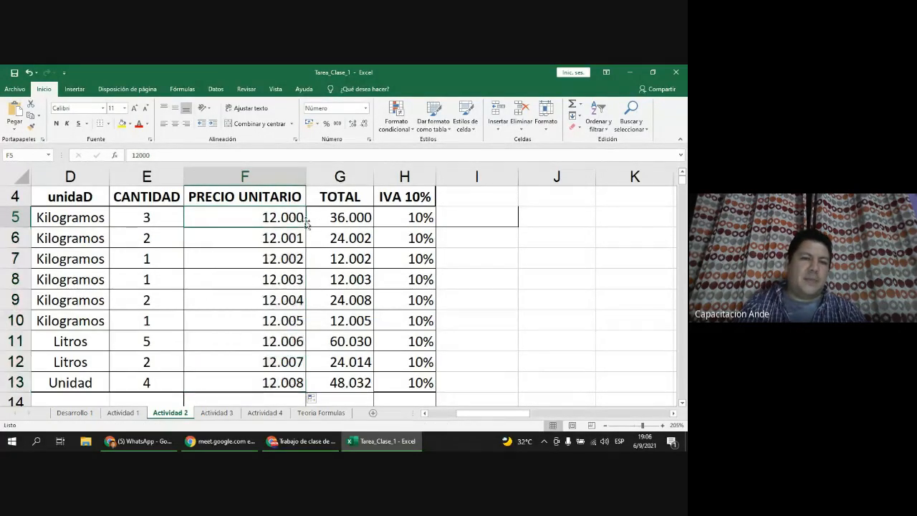
left_click_drag(306, 227, 310, 388)
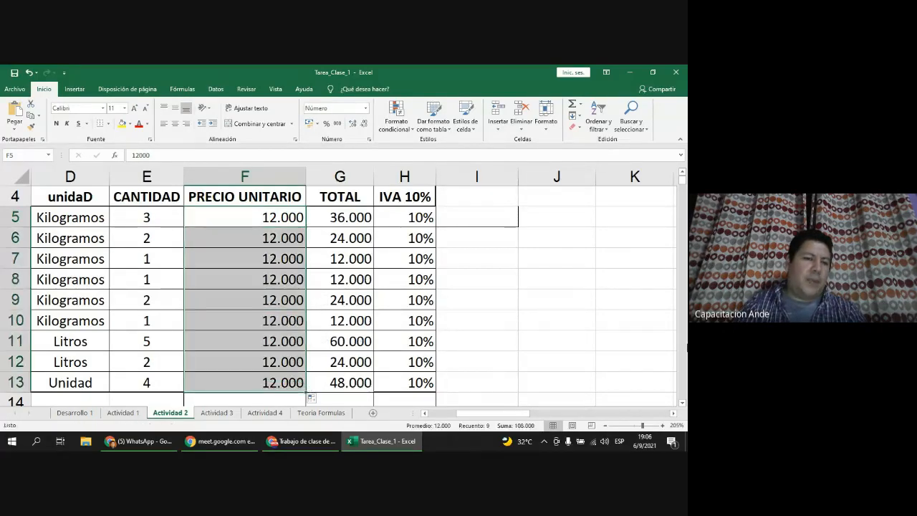
left_click(293, 218)
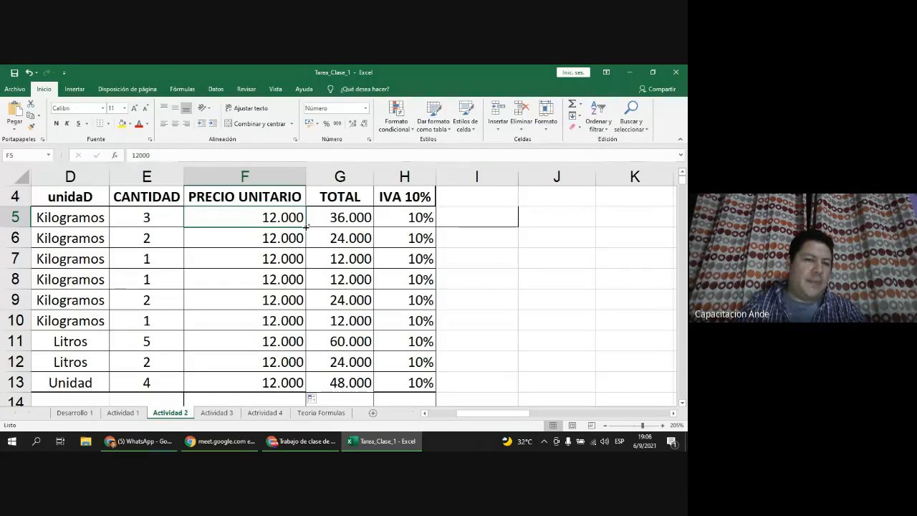
left_click_drag(306, 226, 301, 391)
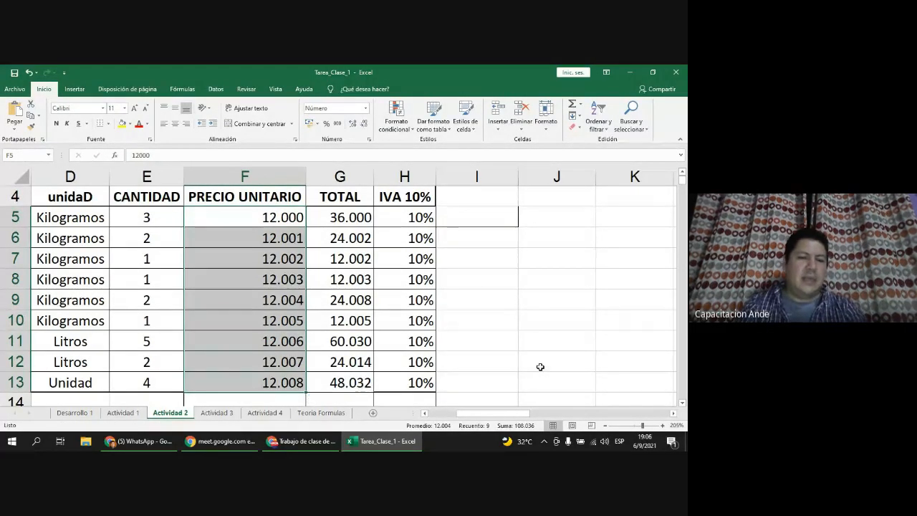
key("ctrl+z")
key("ctrl+z")
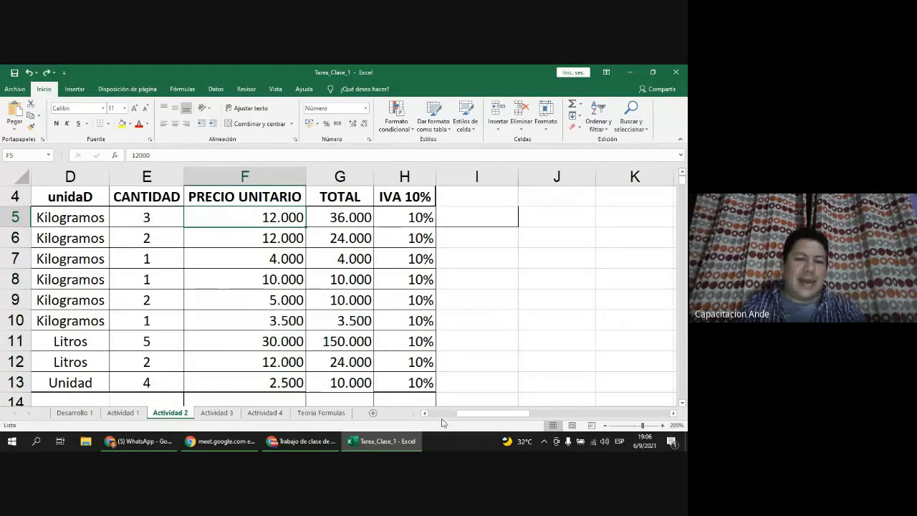
left_click(433, 416)
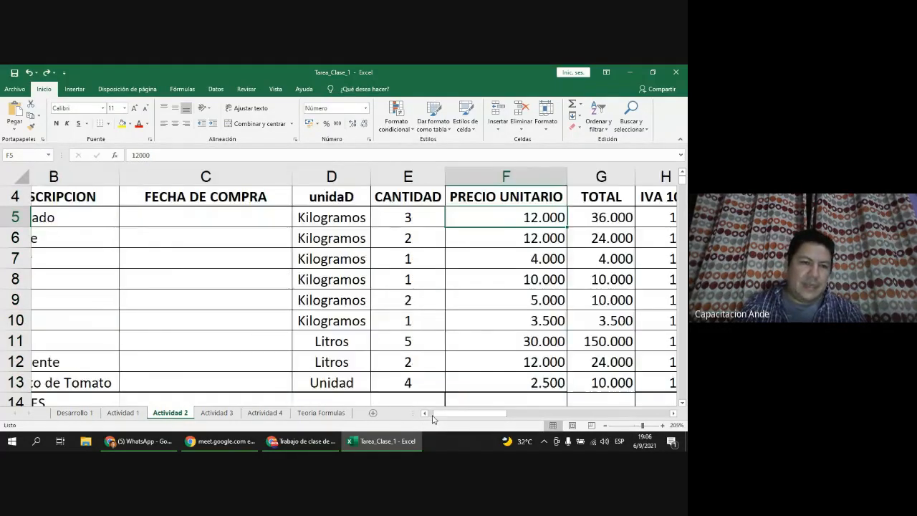
left_click_drag(51, 217, 56, 260)
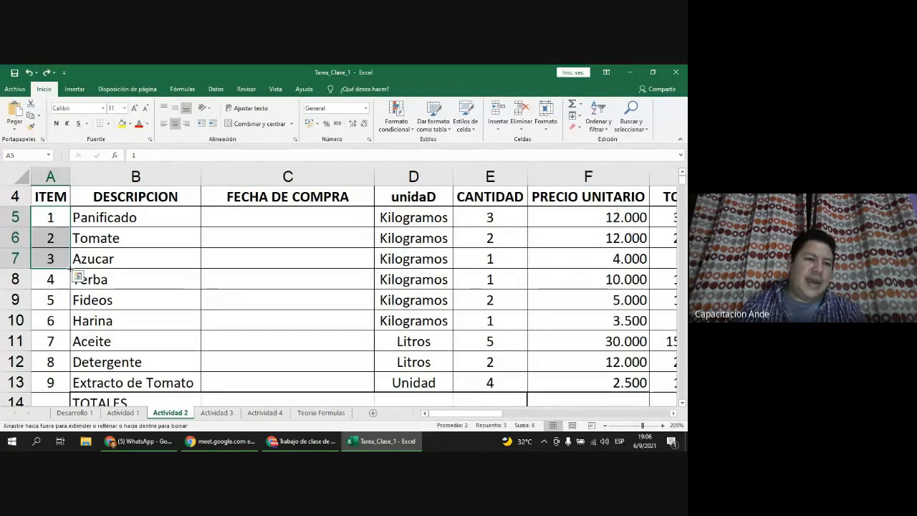
left_click(61, 217)
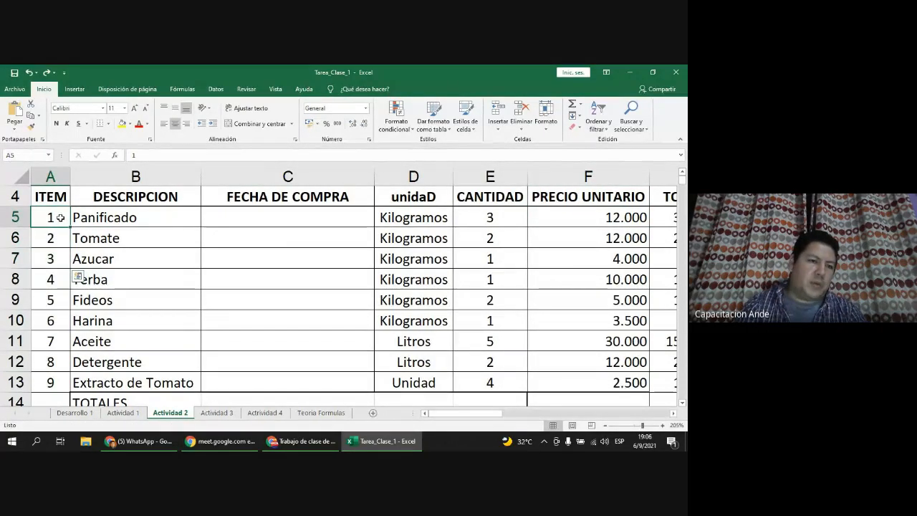
left_click_drag(59, 217, 70, 280)
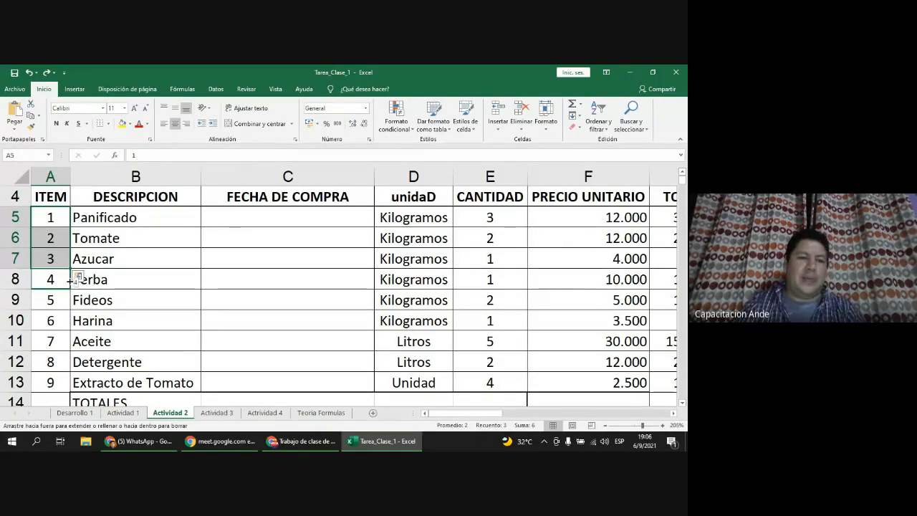
left_click_drag(67, 299, 66, 306)
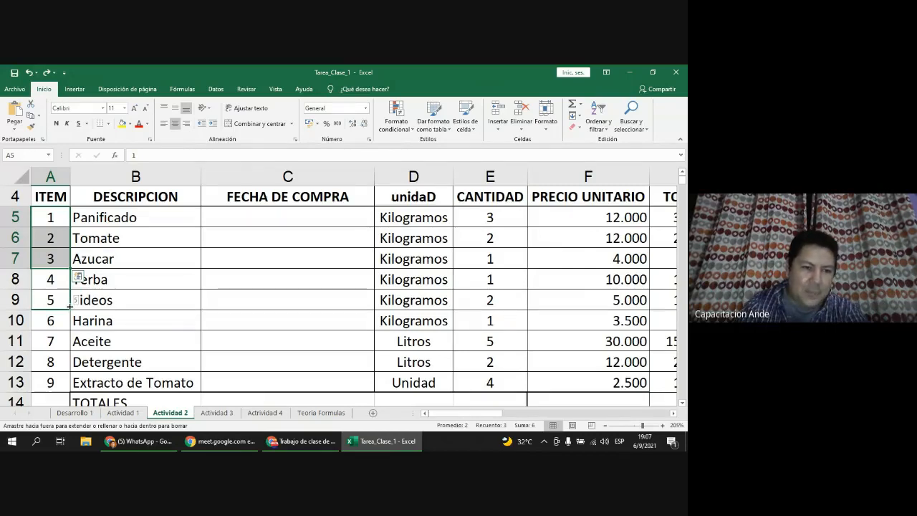
left_click_drag(70, 307, 72, 381)
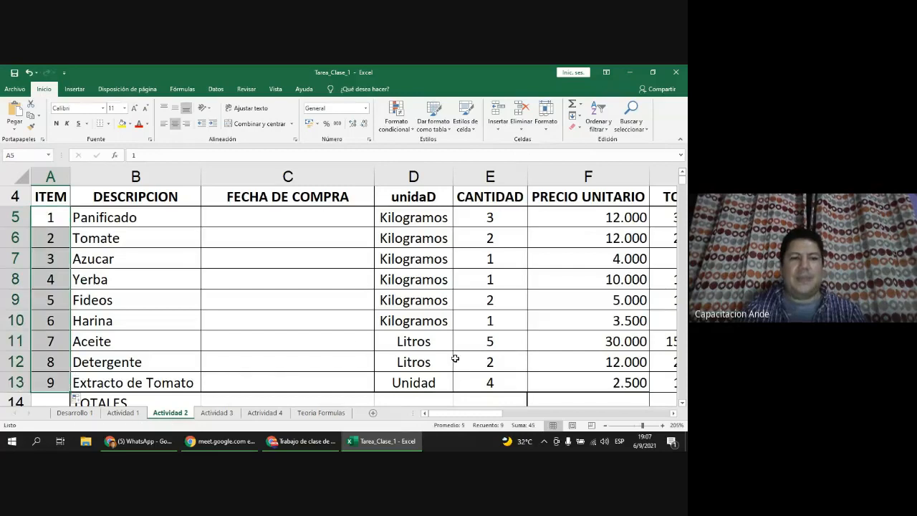
left_click_drag(53, 217, 53, 256)
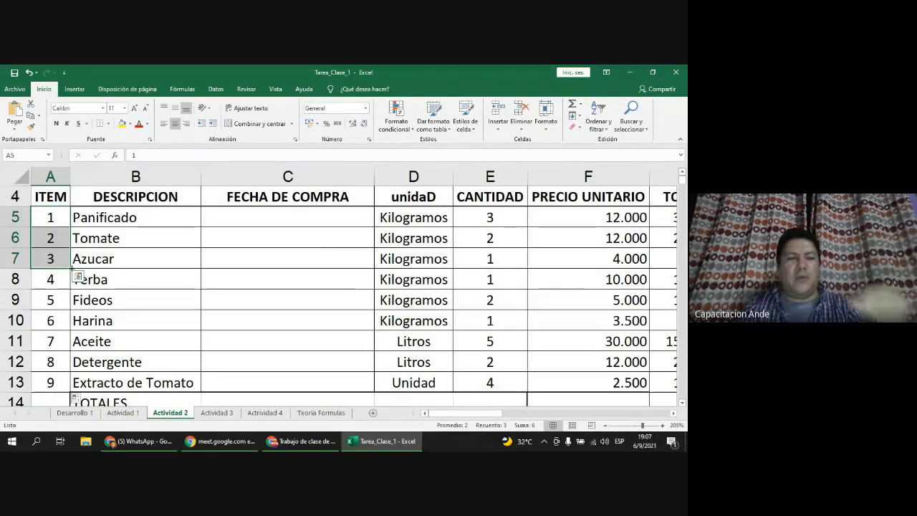
left_click_drag(71, 268, 67, 387)
left_click_drag(53, 218, 52, 256)
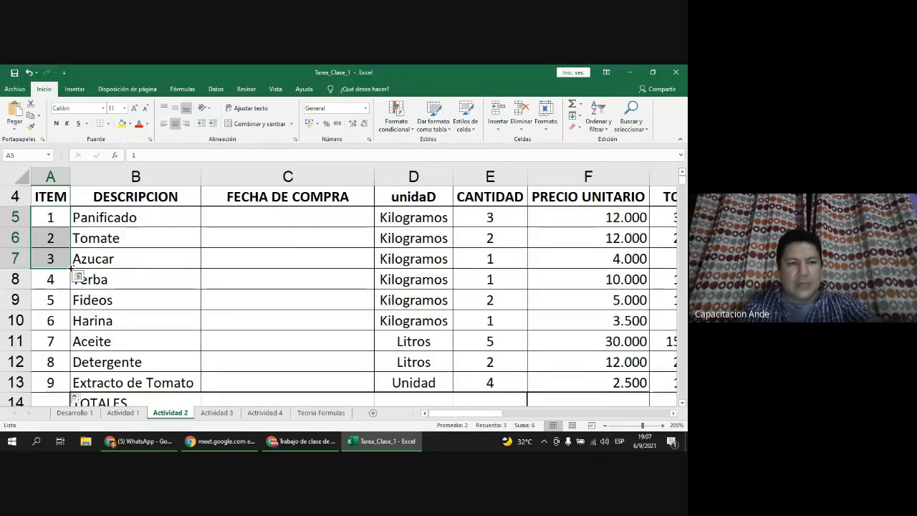
left_click_drag(71, 268, 71, 387)
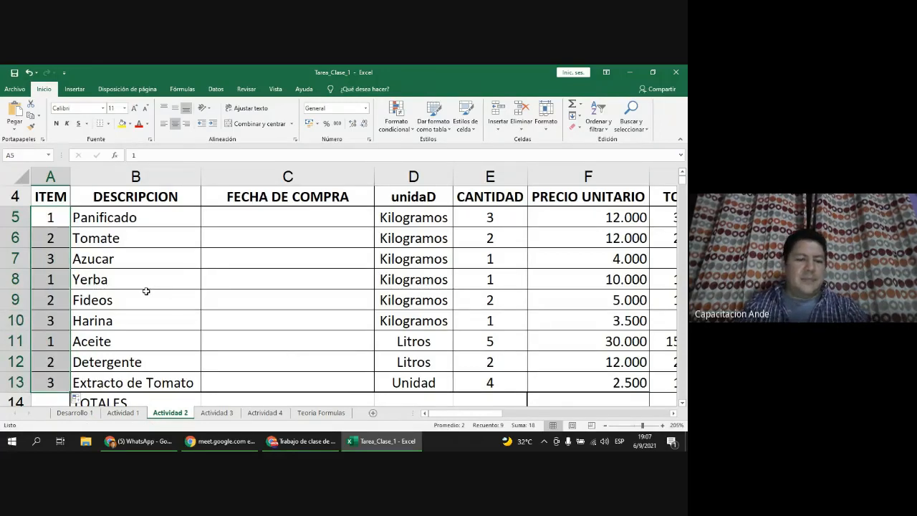
key("ctrl+z")
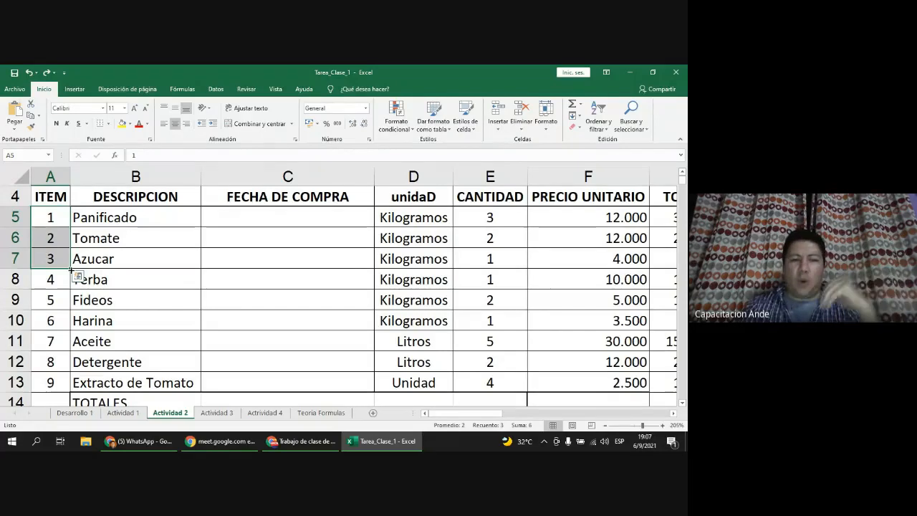
left_click_drag(71, 269, 56, 389)
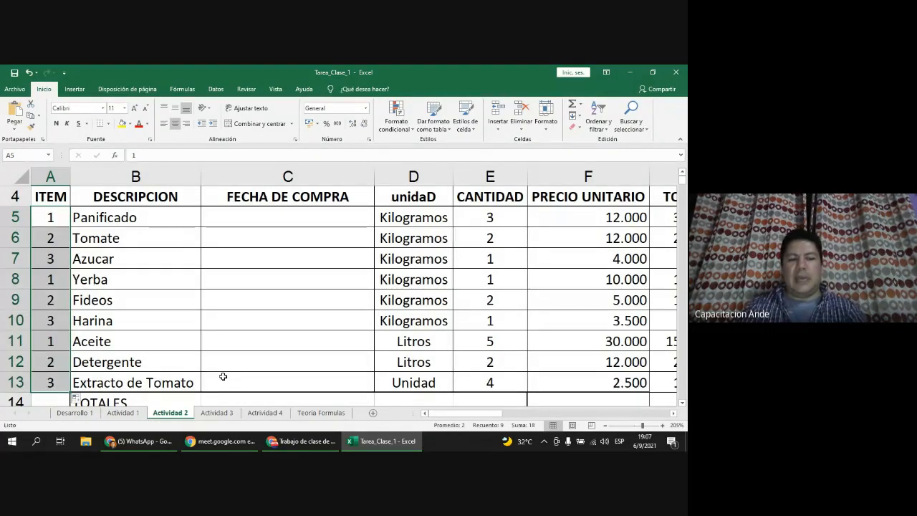
key("ctrl+z")
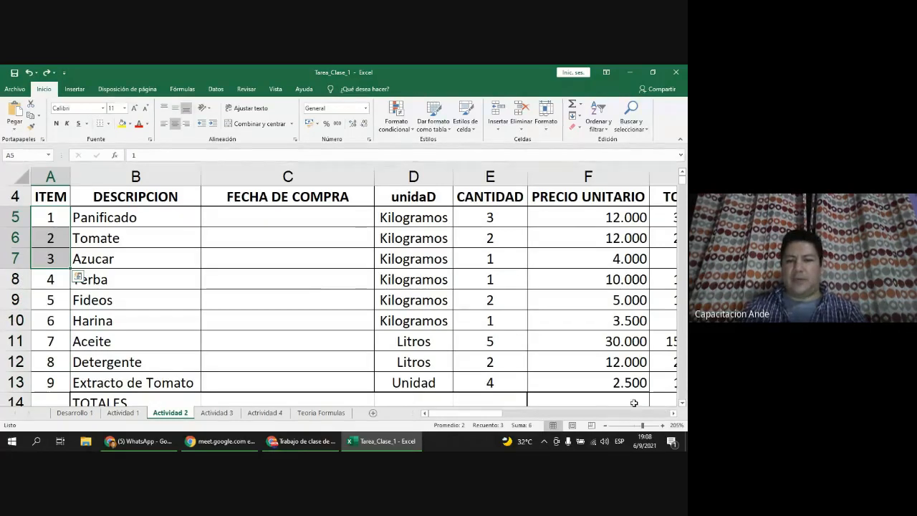
Step: Copy =E5*F5 down the whole TOTAL column, then go to the Actividad 3 sheet
scroll(536, 334, "down", 2, "ctrl")
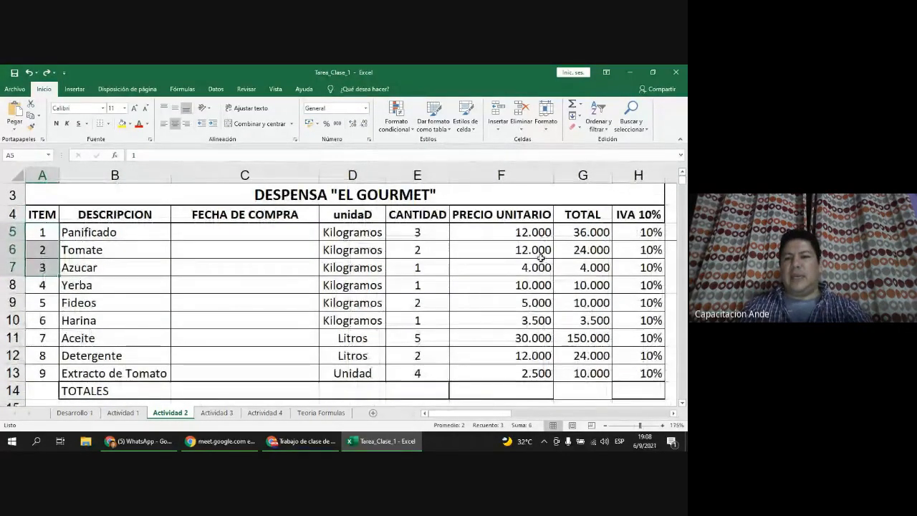
double_click(540, 235)
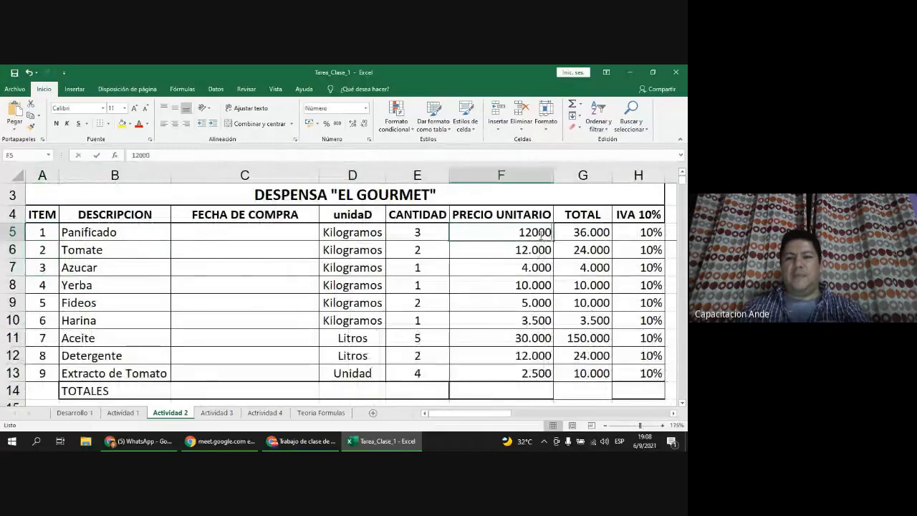
double_click(602, 234)
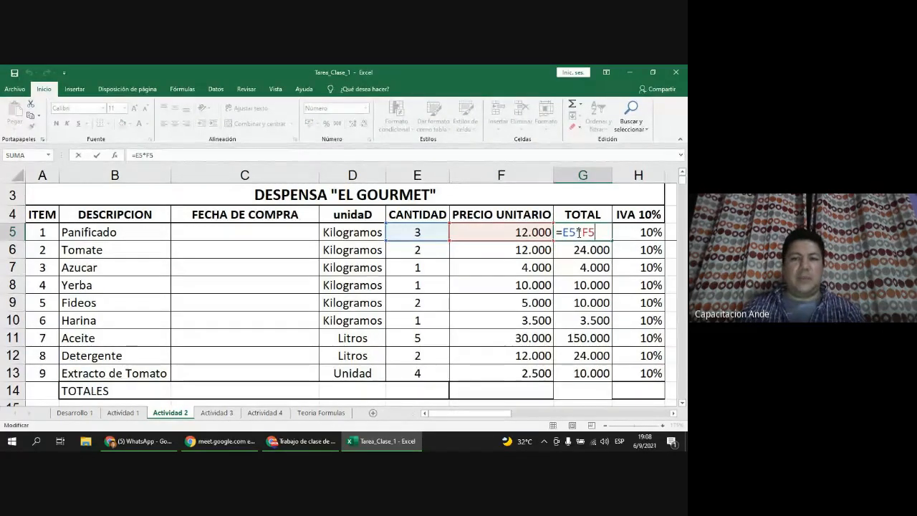
key("Return")
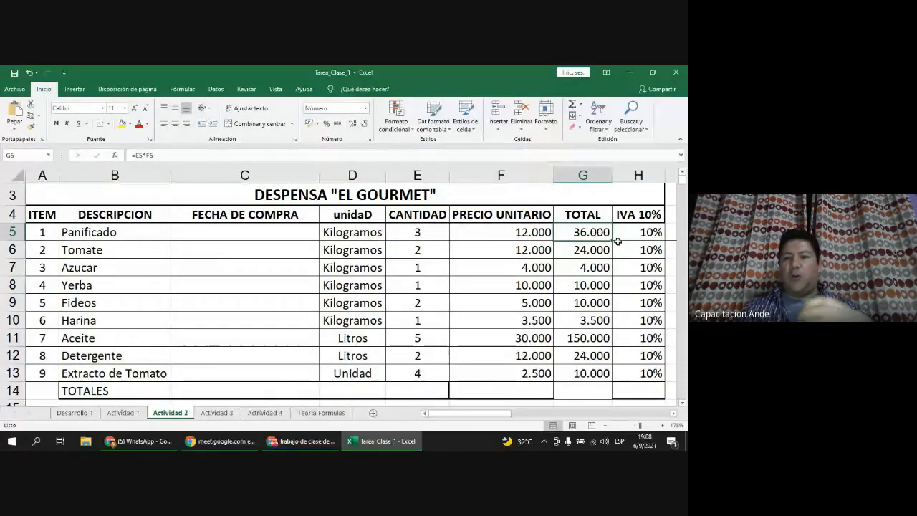
double_click(615, 242)
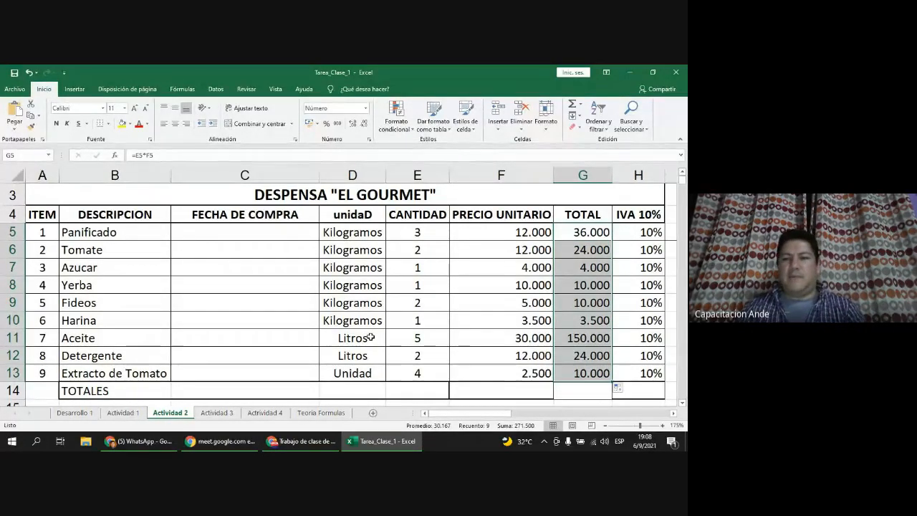
left_click(217, 414)
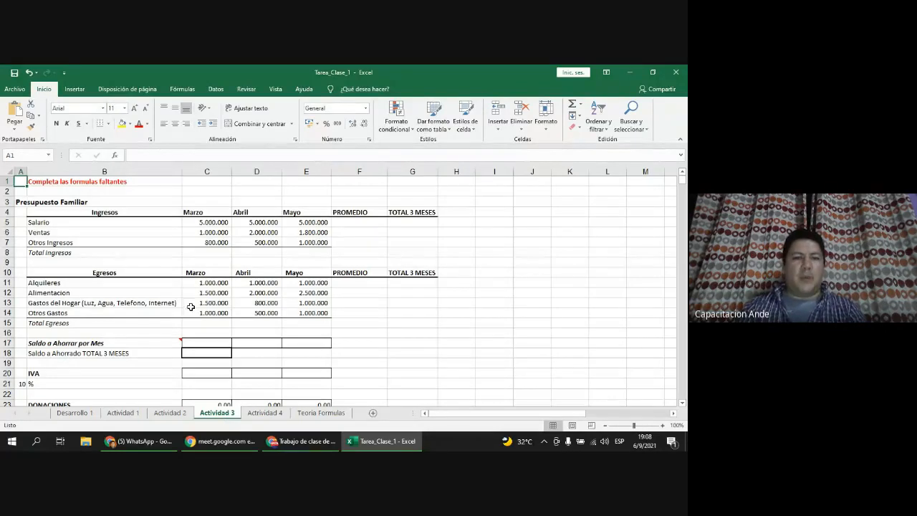
left_click(149, 263)
scroll(152, 268, "up", 2)
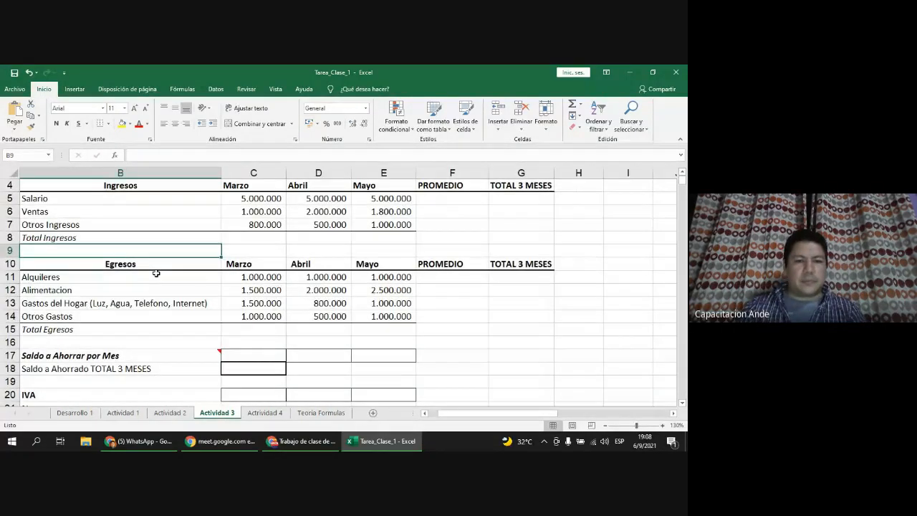
left_click_drag(511, 413, 502, 414)
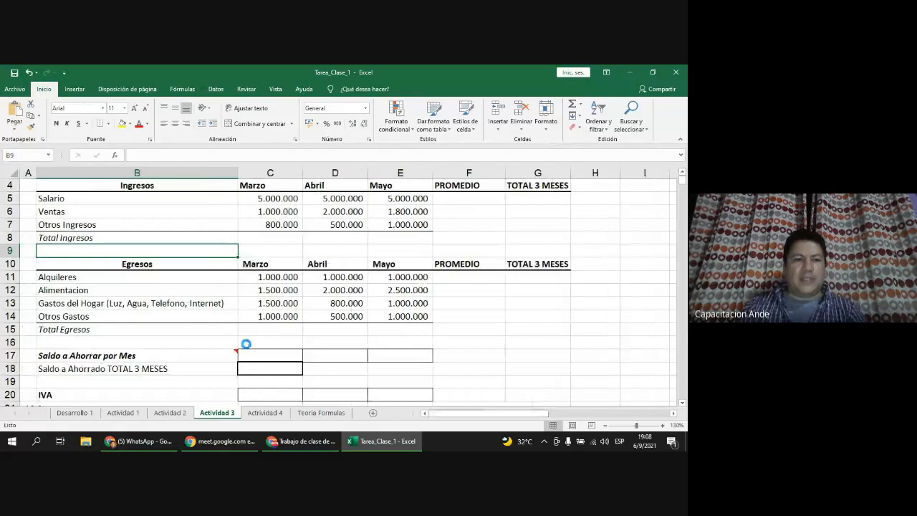
scroll(246, 345, "up", 1)
scroll(246, 344, "up", 2)
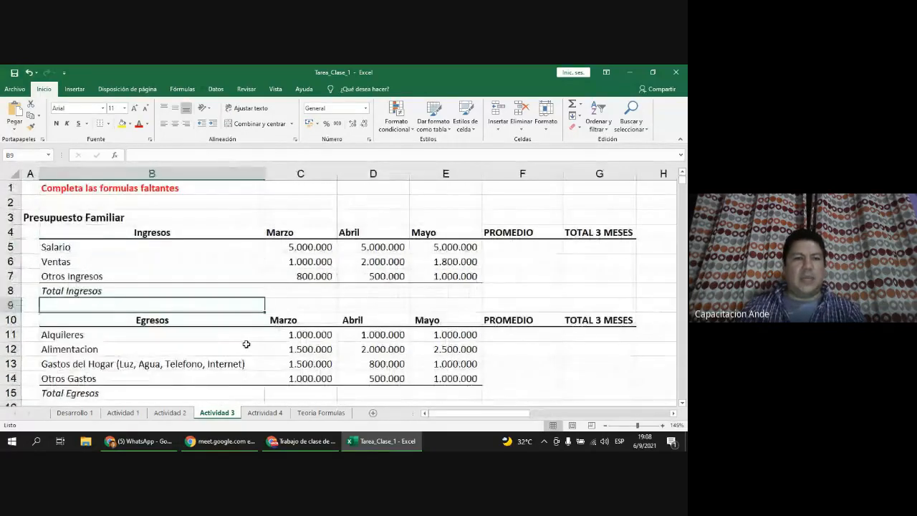
left_click(663, 425)
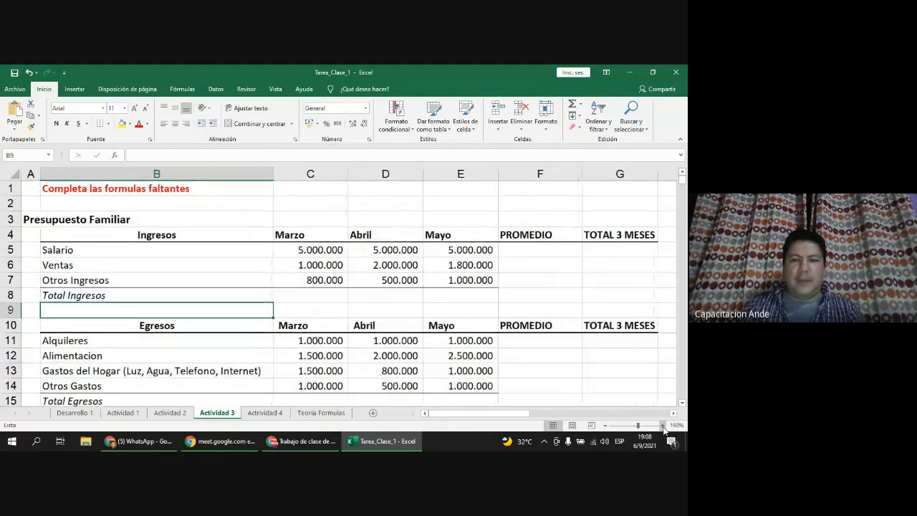
left_click(207, 252)
left_click(318, 236)
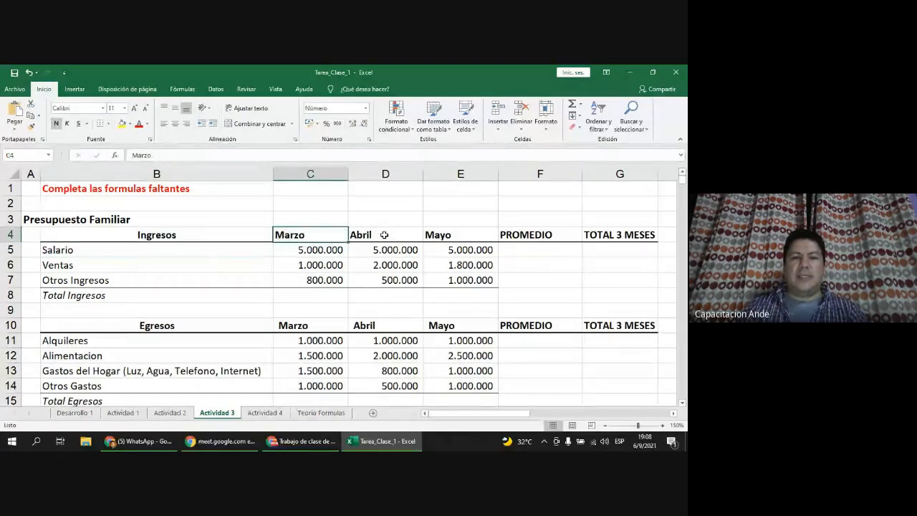
left_click(407, 233)
left_click(451, 234)
left_click(170, 262)
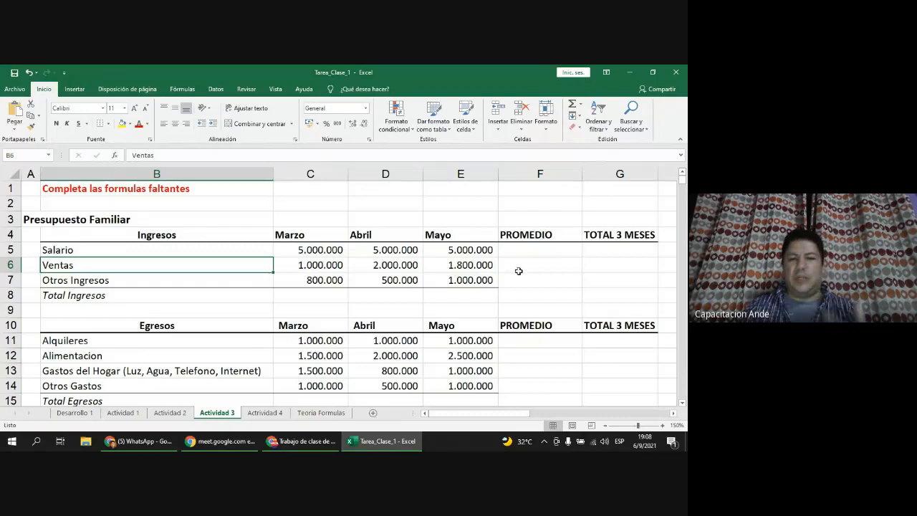
left_click(319, 281)
left_click(373, 282)
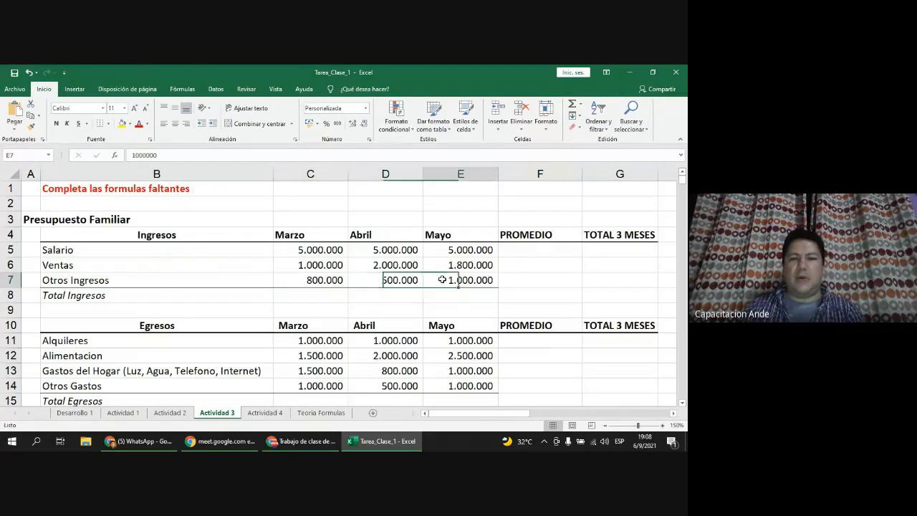
left_click(450, 282)
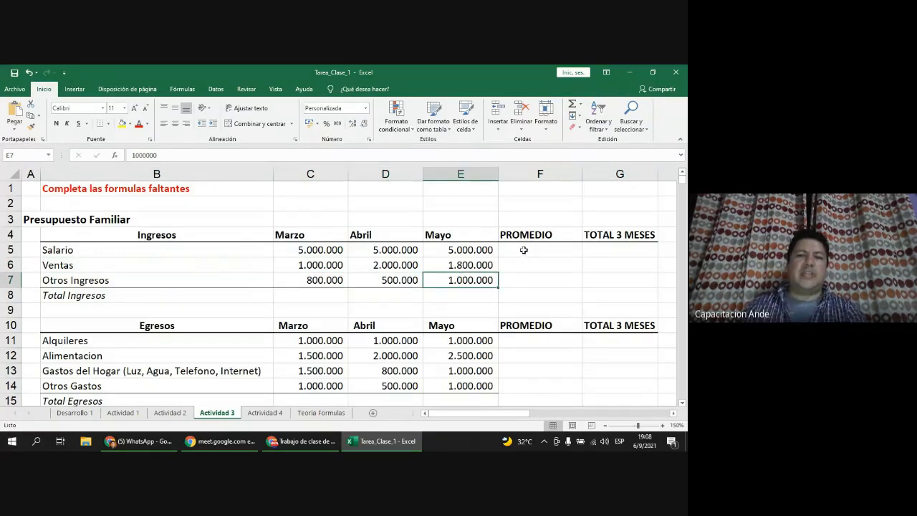
left_click(524, 249)
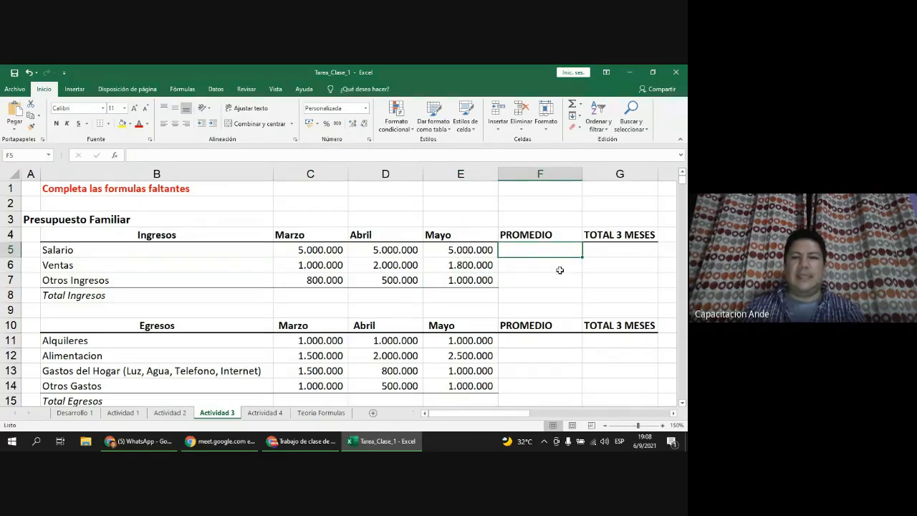
left_click(622, 250)
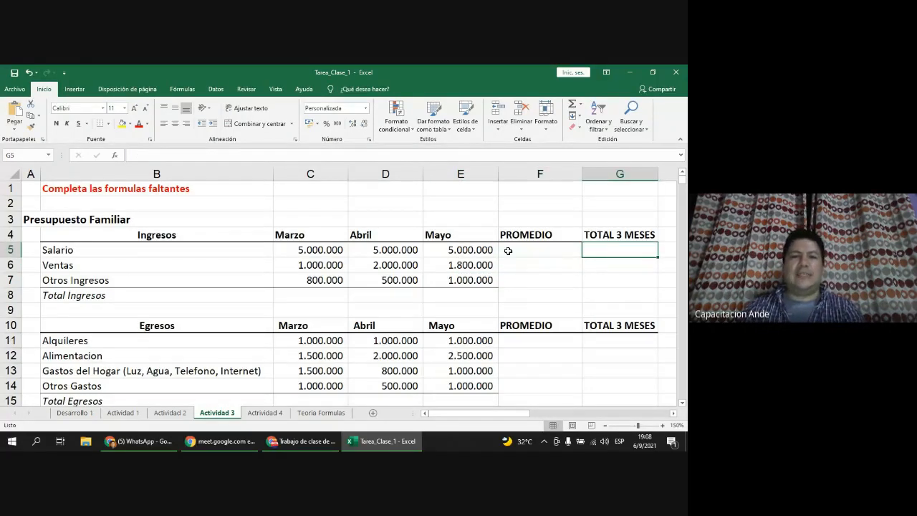
left_click(473, 266)
left_click(473, 283)
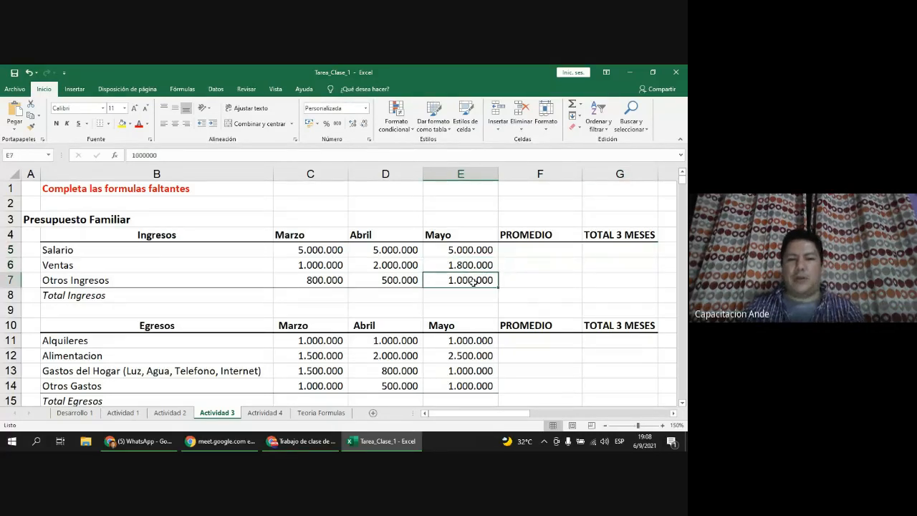
left_click(555, 252)
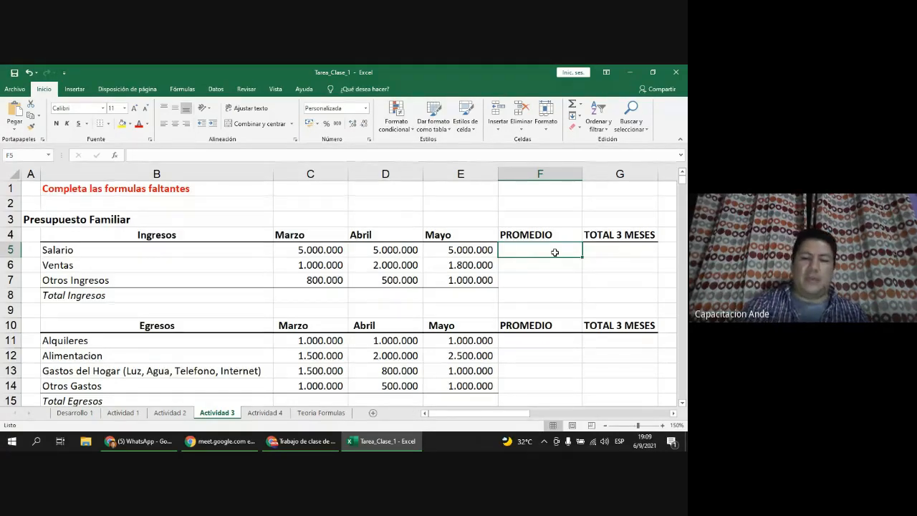
Step: Enter =(C5+D5+E5)/3 in F5 to average the Salario for Marzo, Abril and Mayo
type("=")
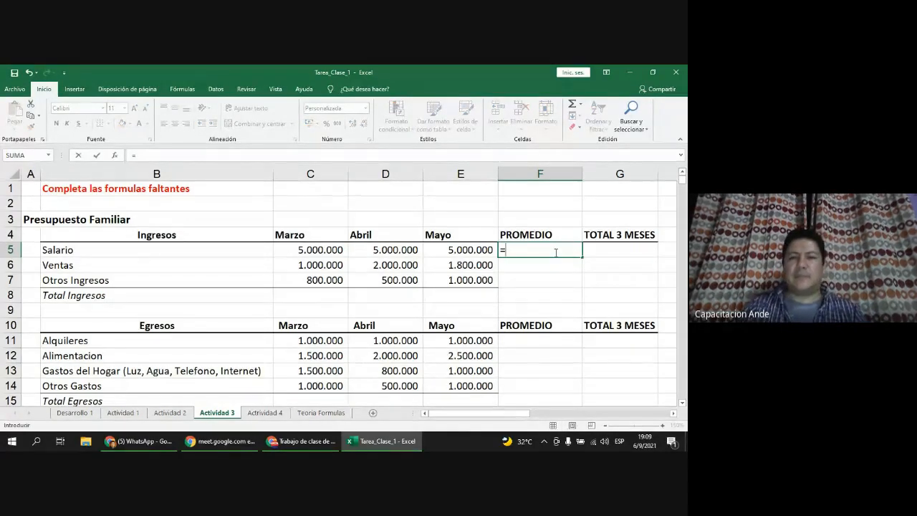
left_click(319, 250)
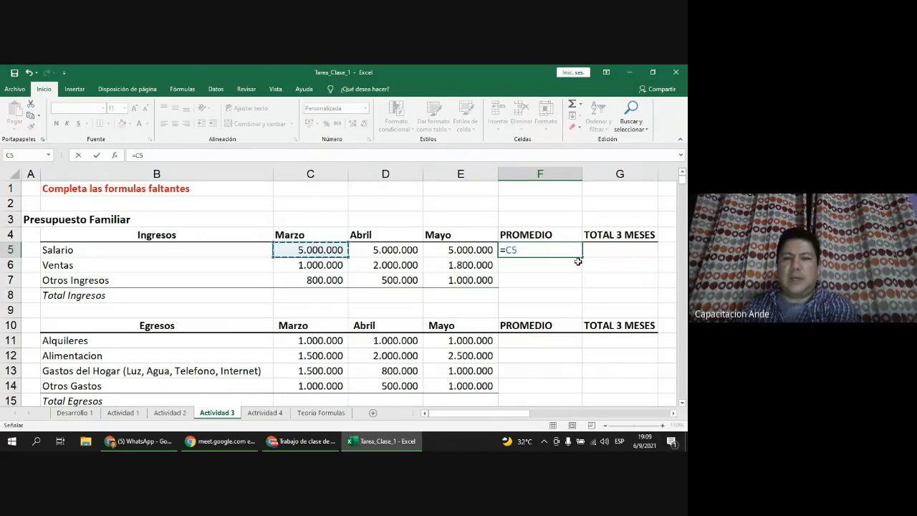
type("+")
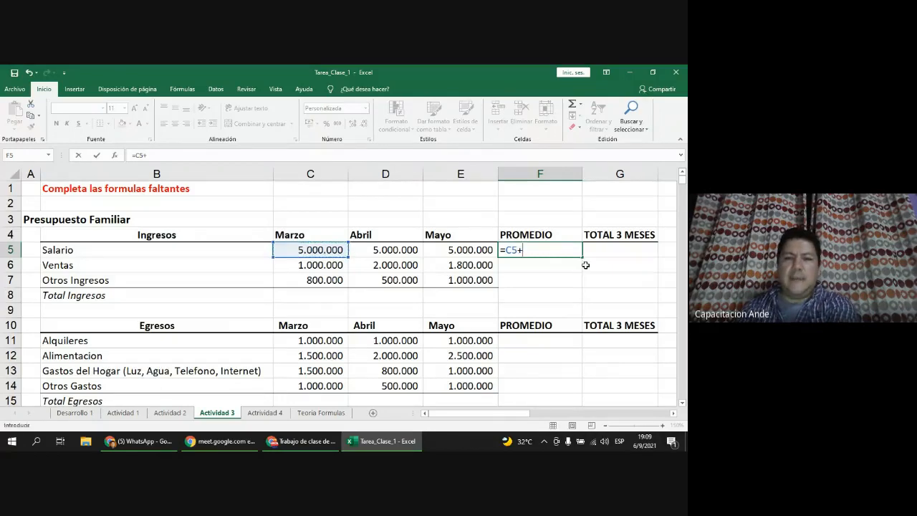
left_click(403, 253)
type("+")
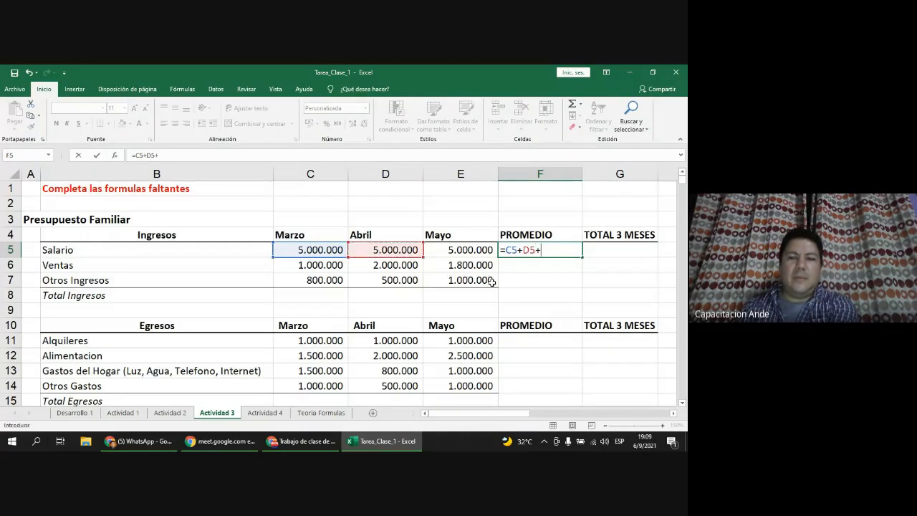
left_click(481, 249)
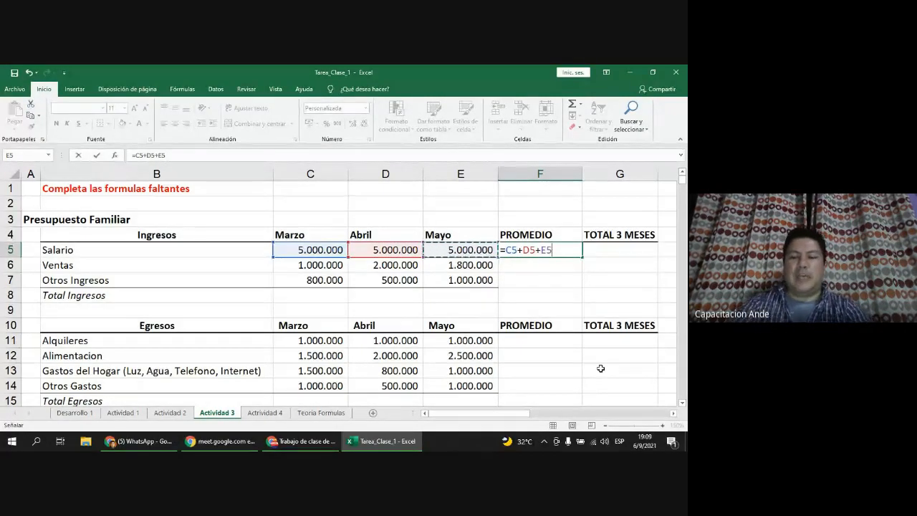
type("/3")
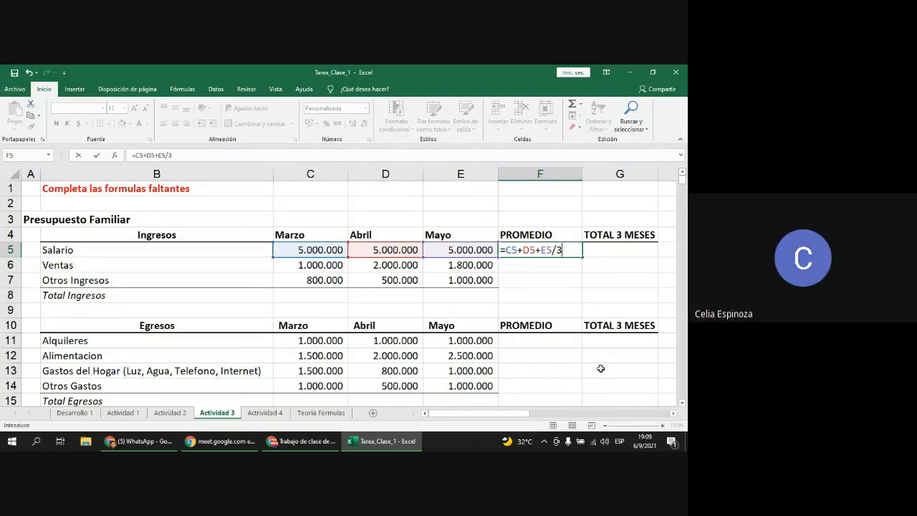
left_click(525, 251)
type("(")
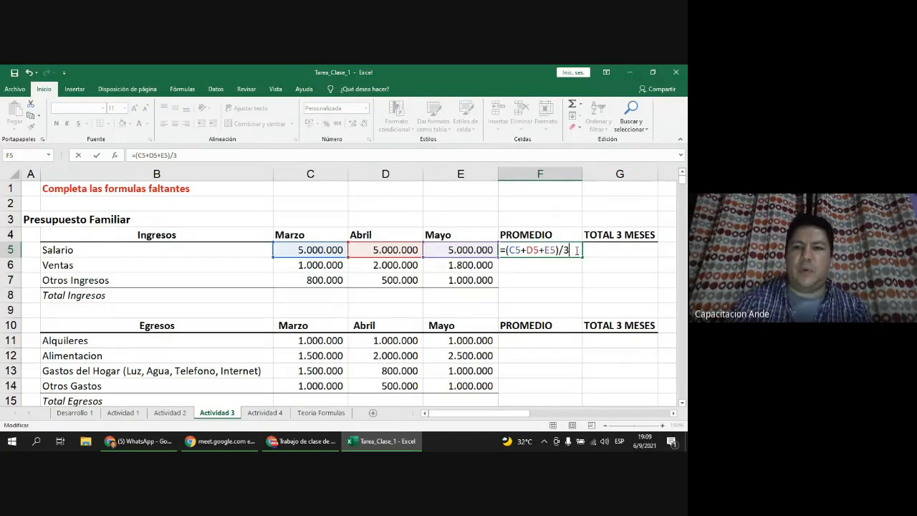
key("Return")
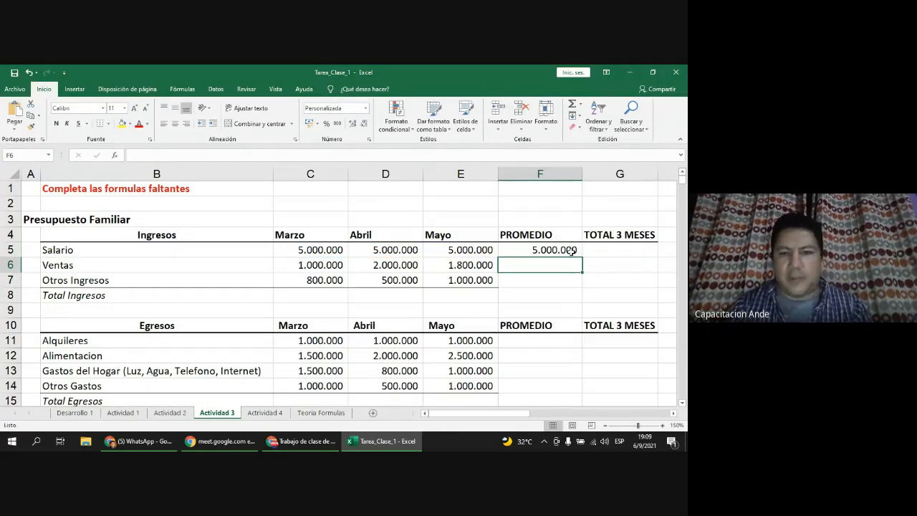
Step: Check F5's formula, then copy it down to F7 for Ventas (1.600.000) and Otros Ingresos (766.667)
left_click(563, 251)
double_click(564, 250)
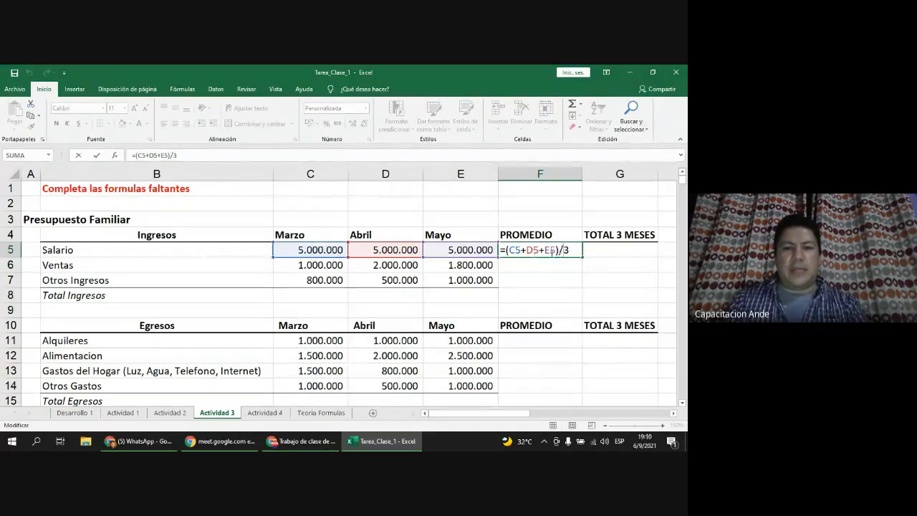
key("Escape")
left_click_drag(583, 258, 581, 285)
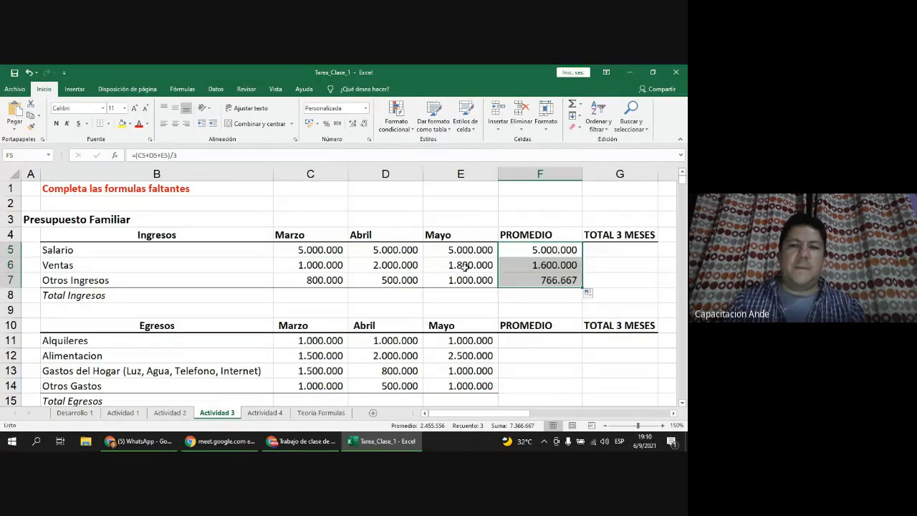
Step: Enter =C5+D5+E5 in G5 for the Salario three-month total of 15.000.000
left_click(639, 248)
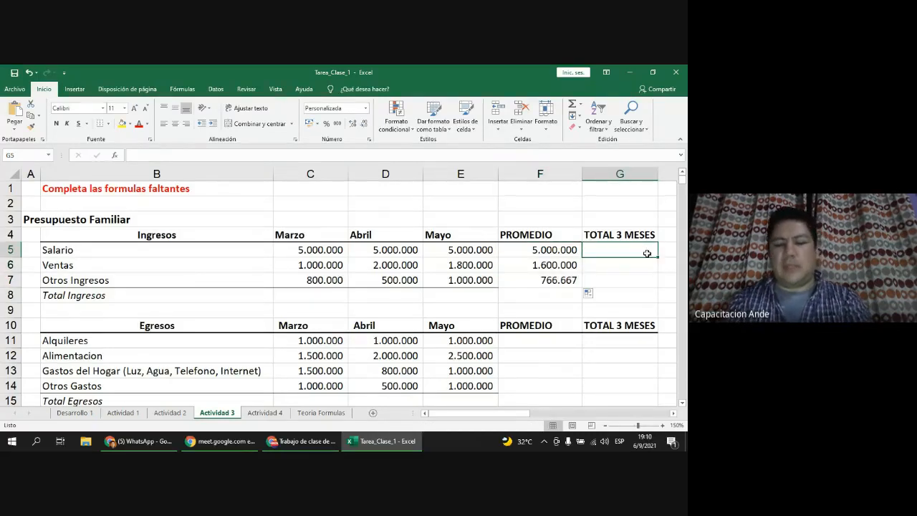
type("=")
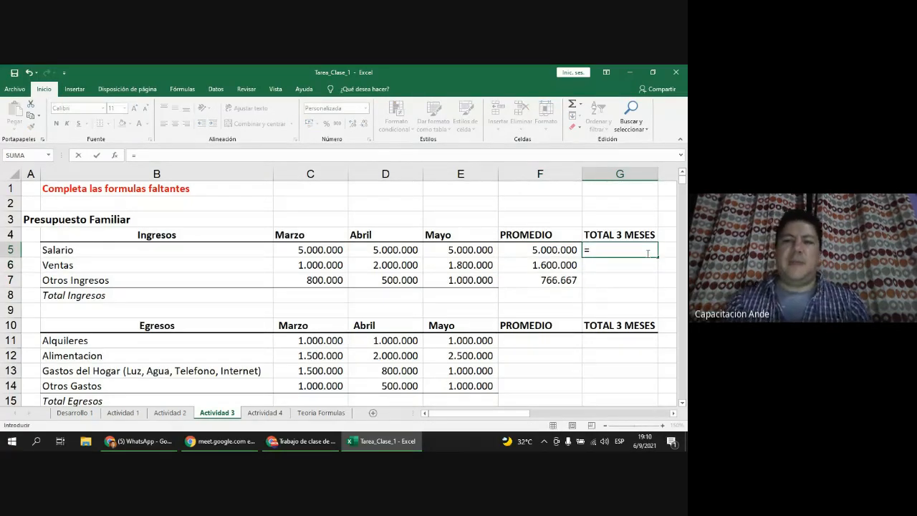
left_click(323, 251)
type("+")
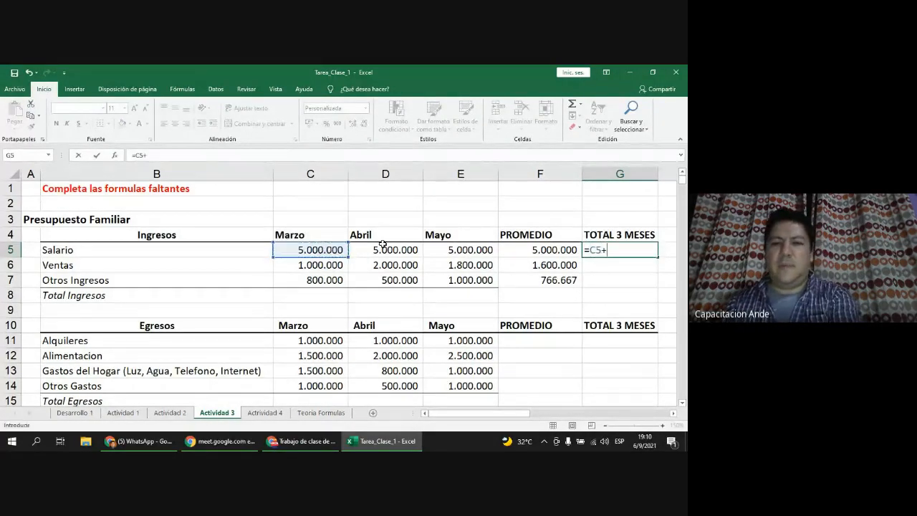
left_click(415, 248)
type("+")
left_click(449, 249)
type("+")
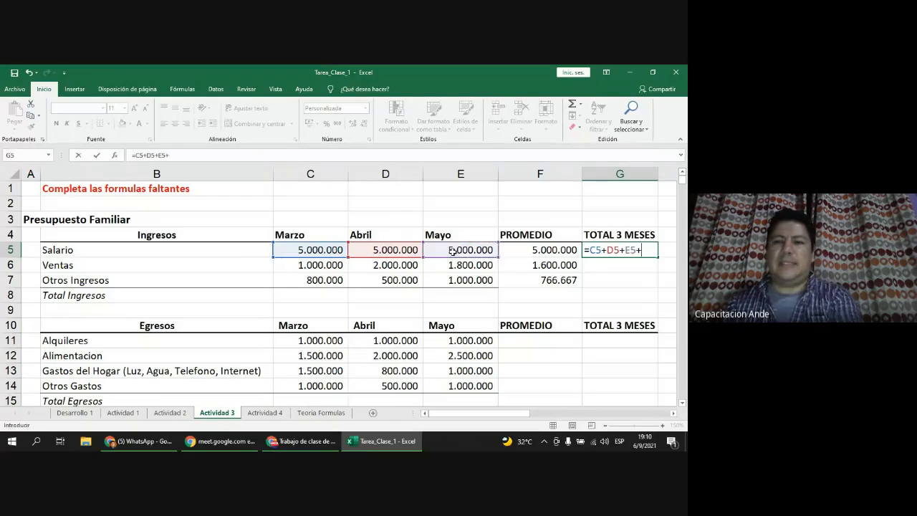
key("BackSpace")
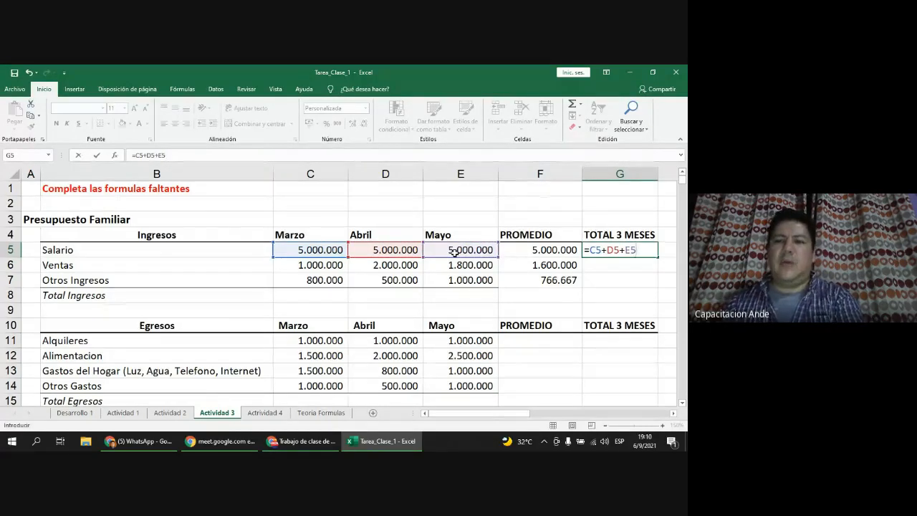
key("Return")
Step: Copy the G5 total down to G7, giving 4.800.000 and 2.300.000
left_click(611, 245)
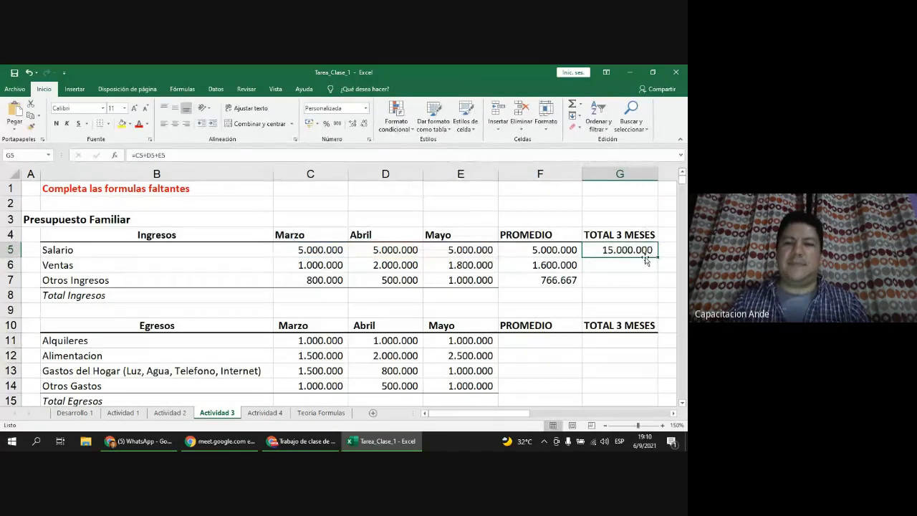
left_click_drag(657, 256, 653, 285)
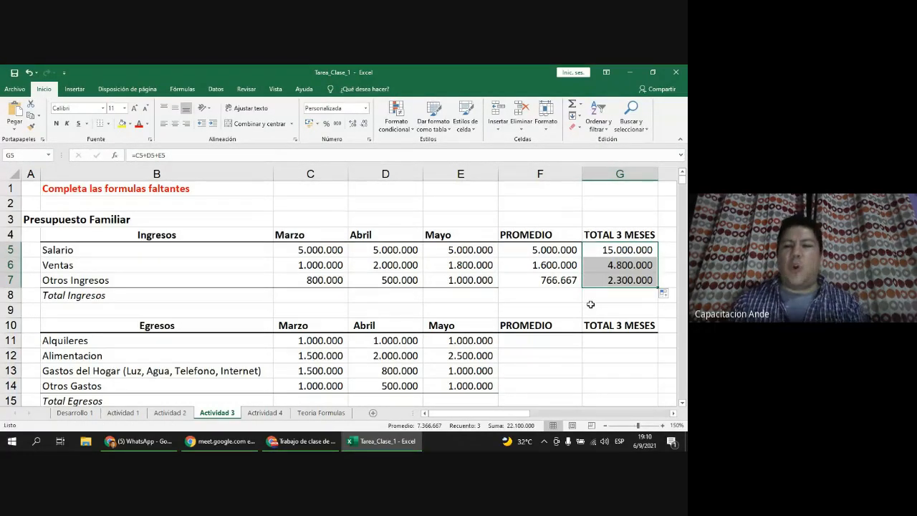
scroll(591, 305, "down", 1)
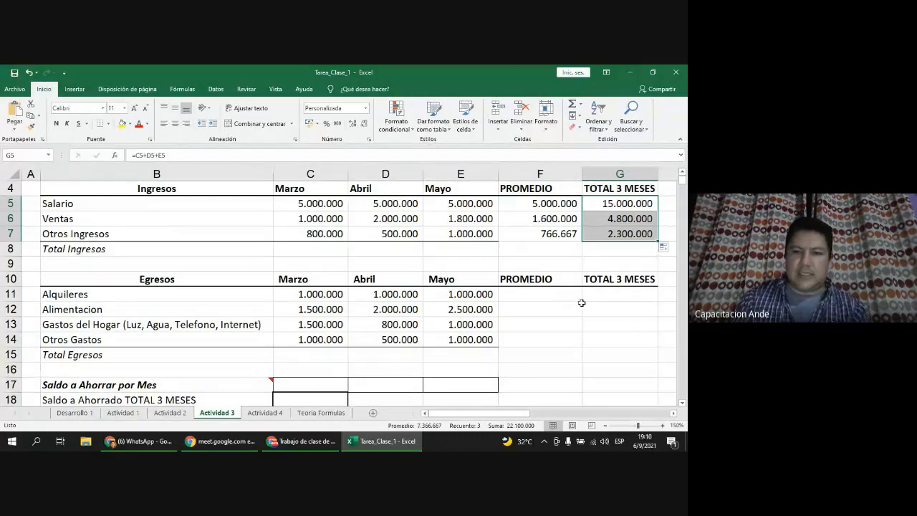
Step: Enter =C11+D11+E11 in G11 for the Alquileres three-month total
left_click(547, 294)
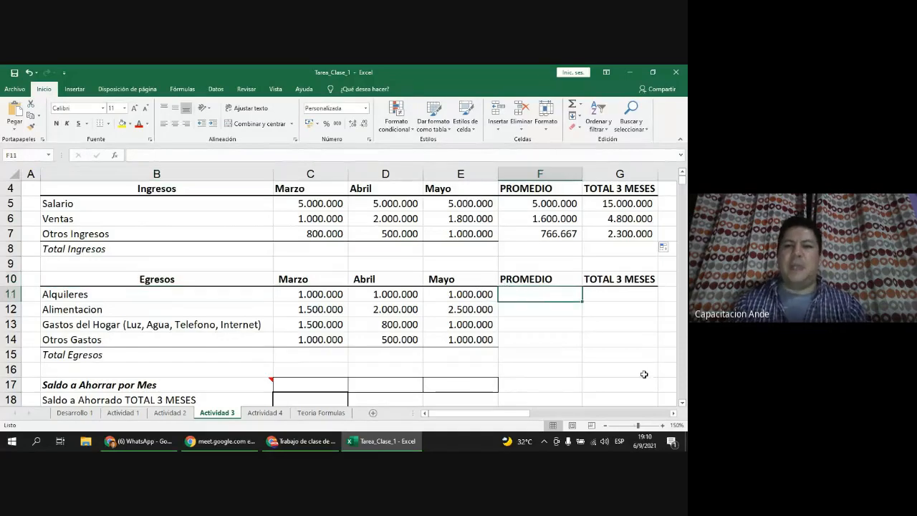
left_click(632, 294)
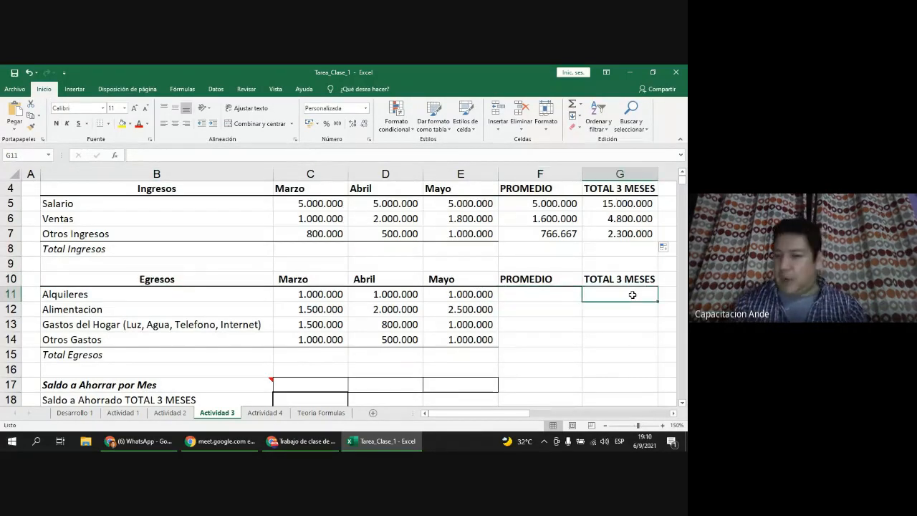
type("=")
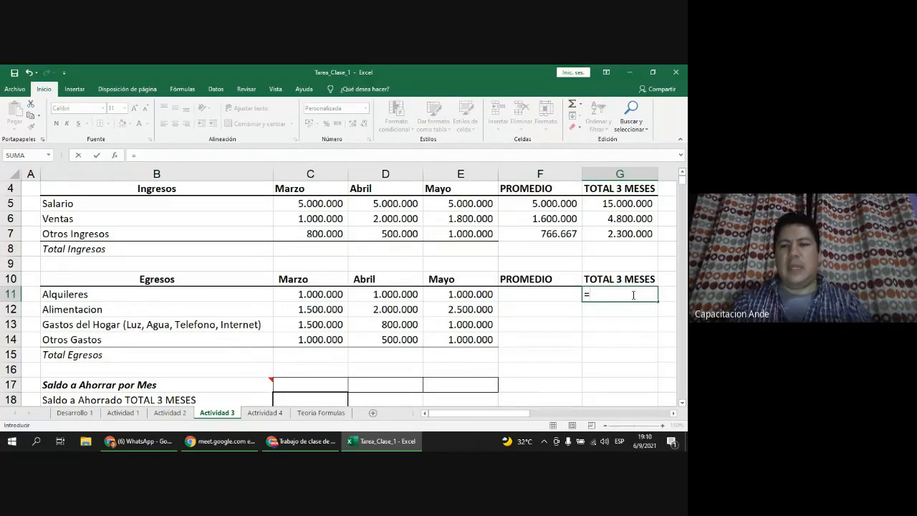
left_click(326, 293)
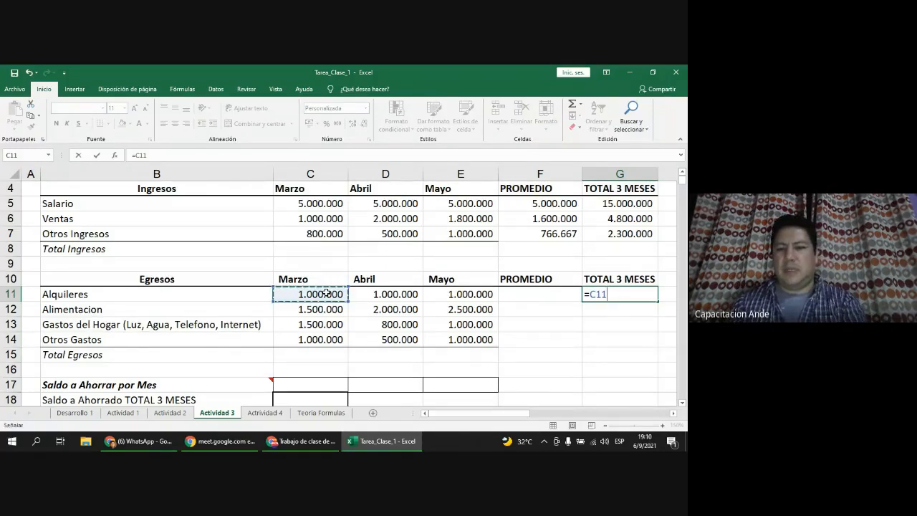
type("+")
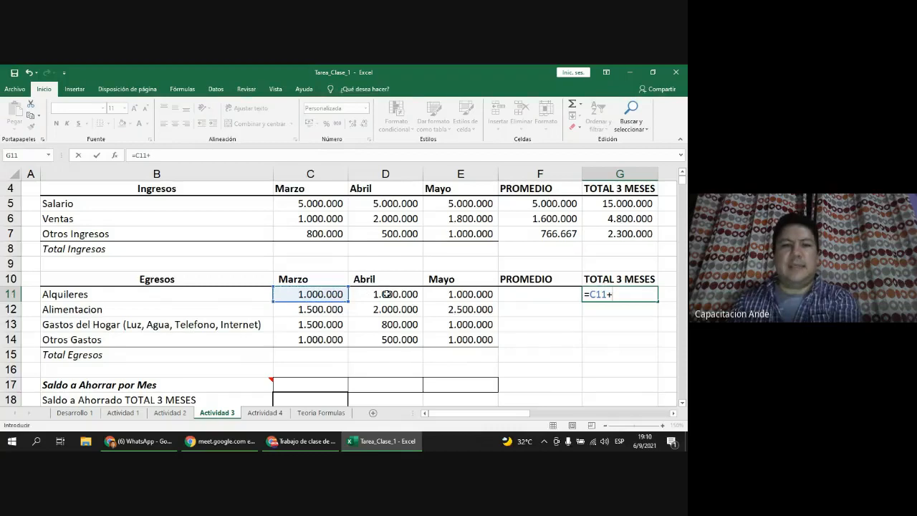
left_click(390, 296)
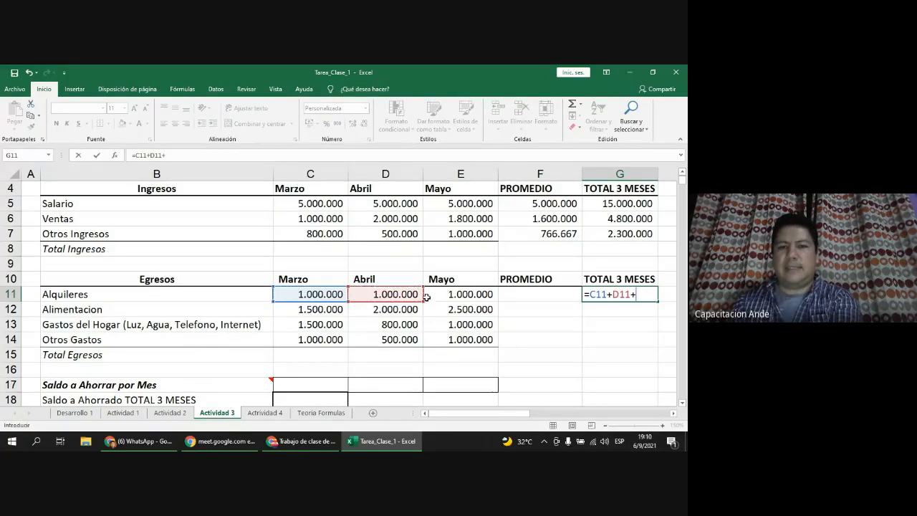
type("+")
left_click(477, 294)
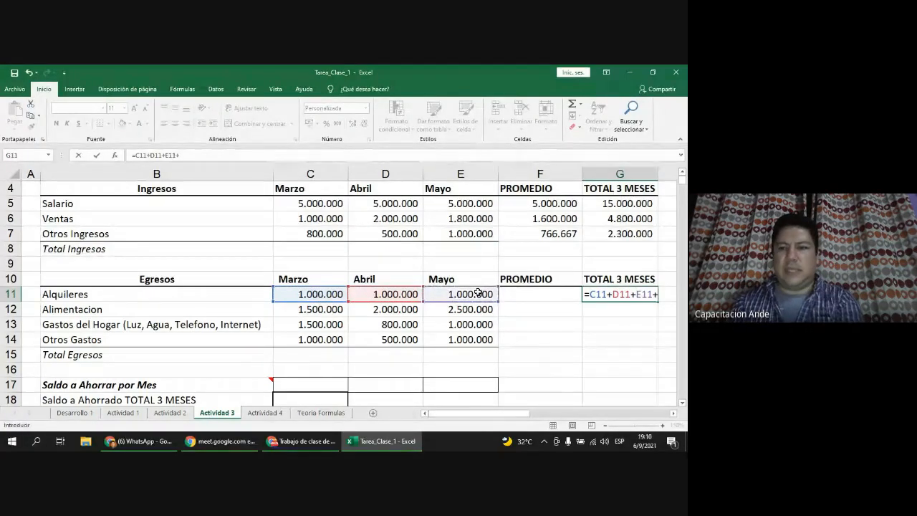
key("Return")
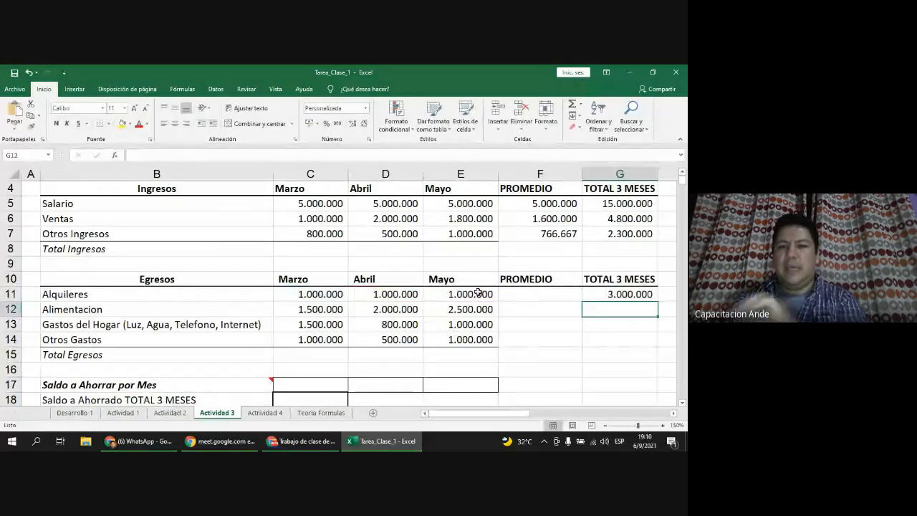
left_click(602, 294)
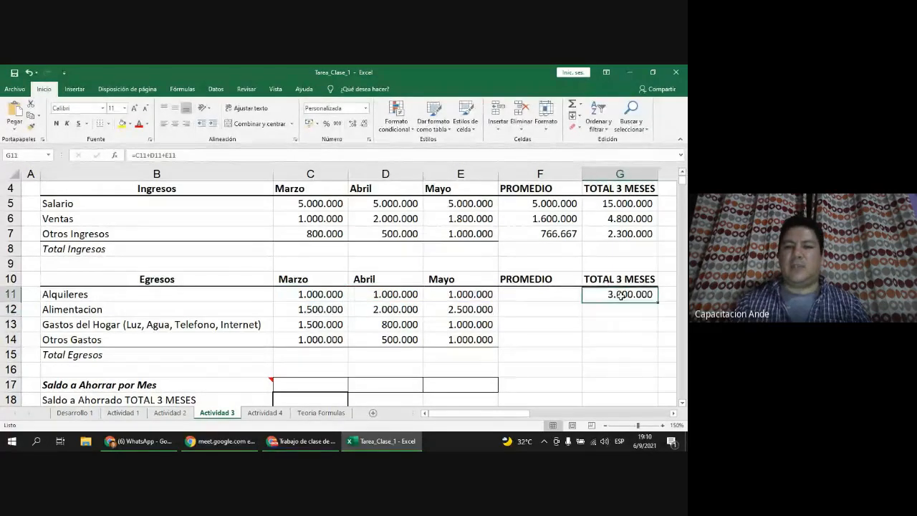
Step: Enter =G11/3 in F11 as the Alquileres average
left_click(544, 295)
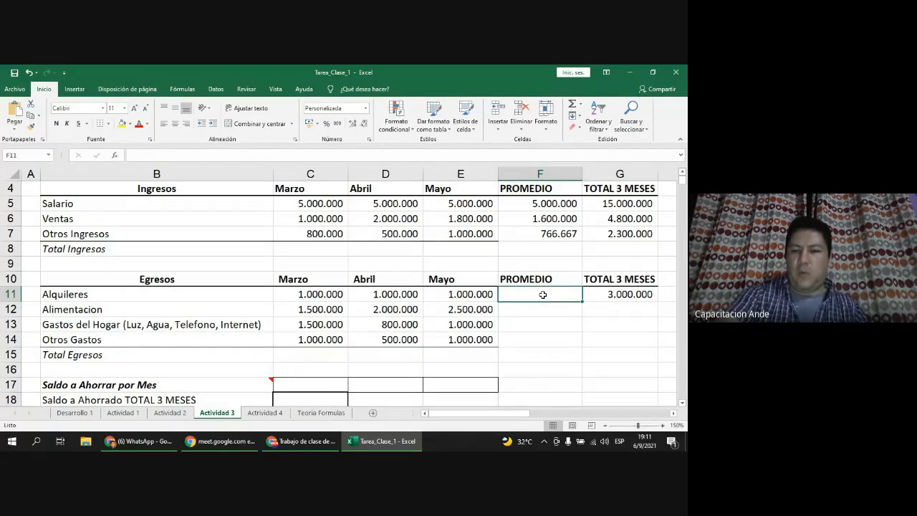
type("=")
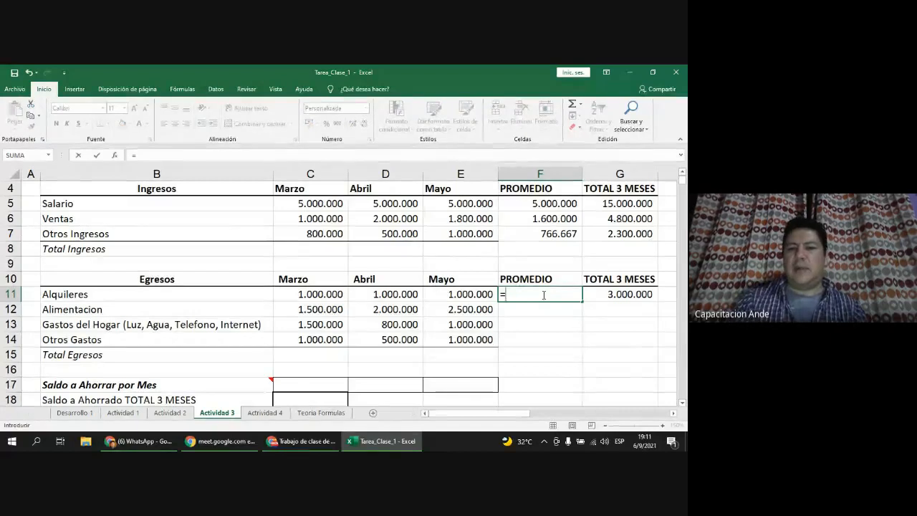
left_click(615, 296)
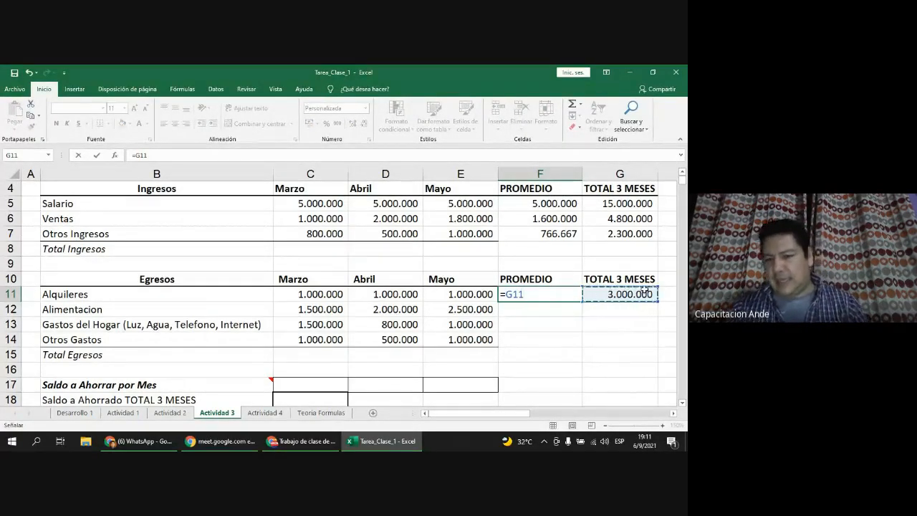
type("/3")
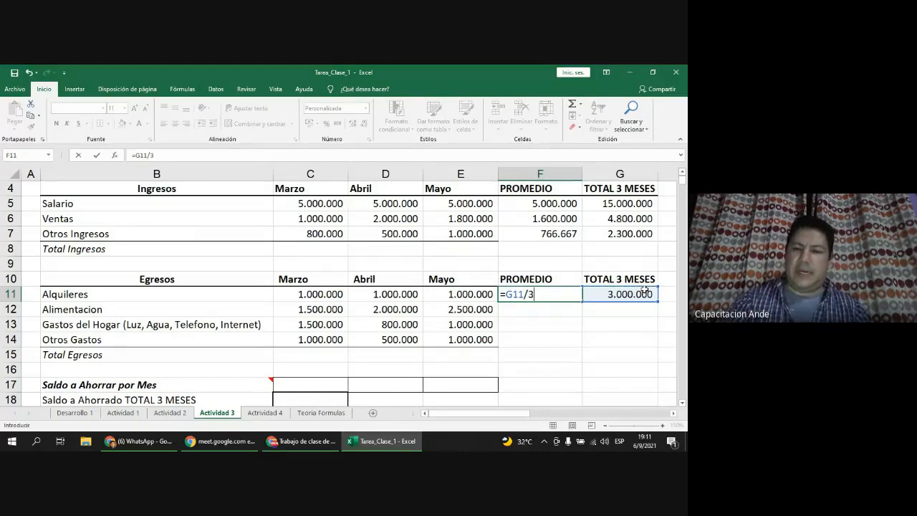
key("Return")
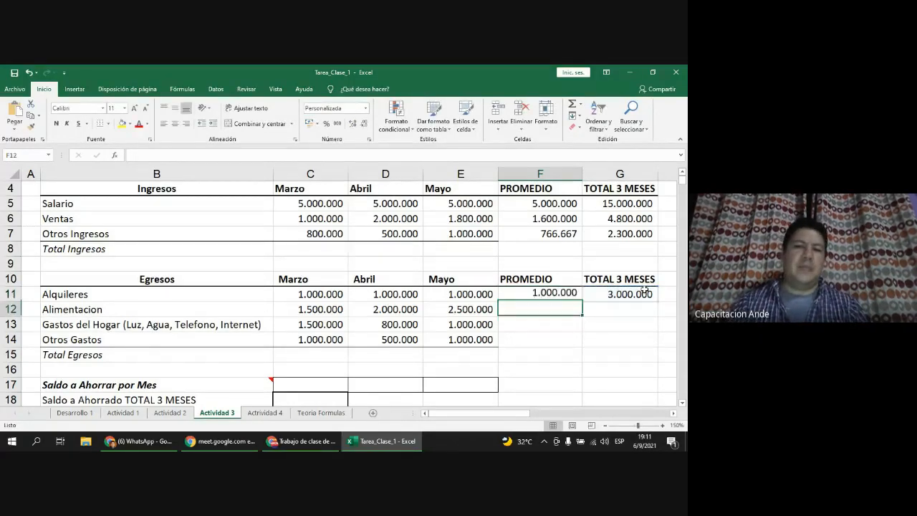
double_click(551, 295)
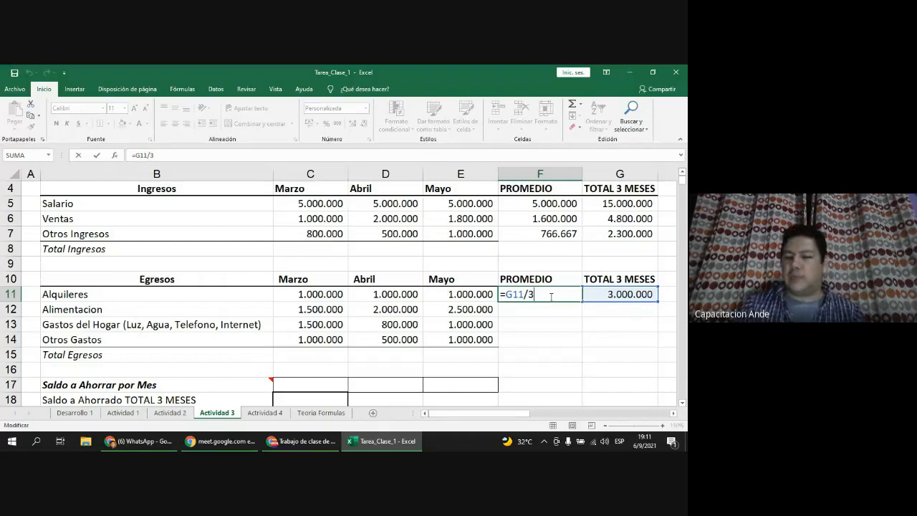
key("ctrl+Return")
Step: Copy the F11:G11 formulas down to row 14 for all expense rows
key("shift+Right")
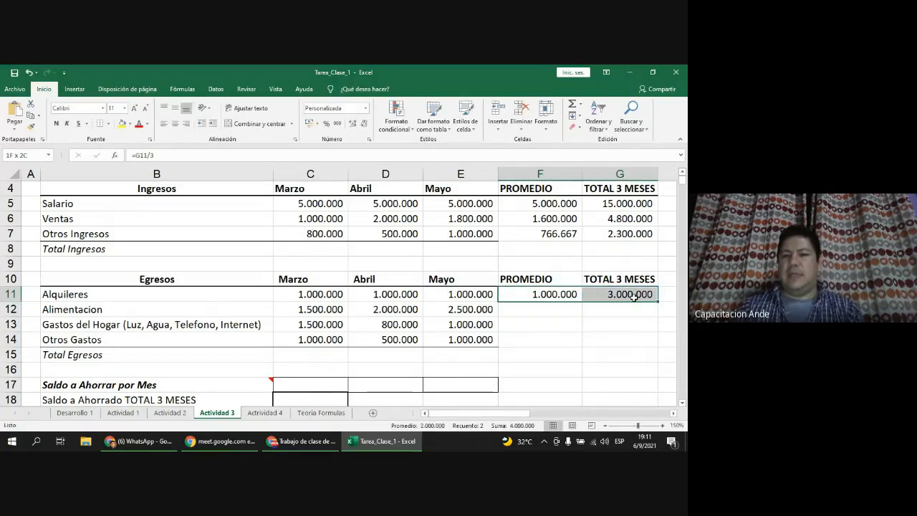
left_click(548, 294)
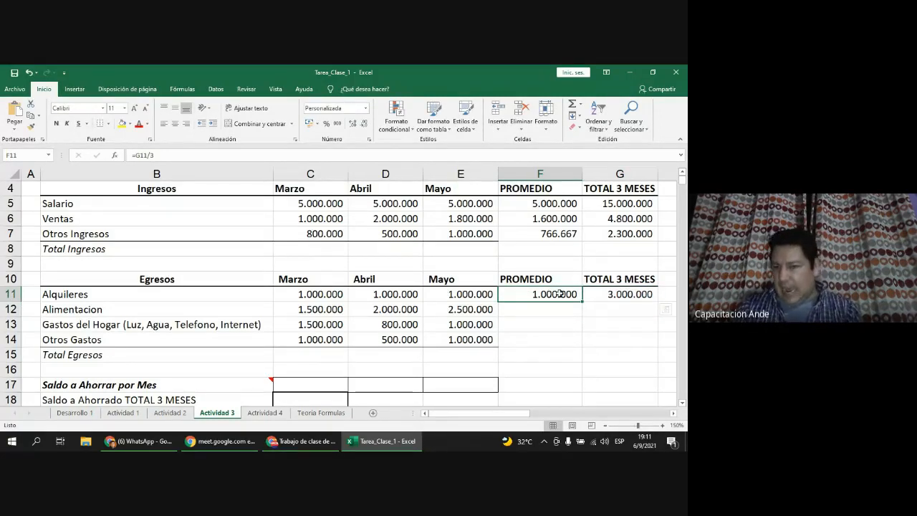
left_click_drag(559, 294, 590, 291)
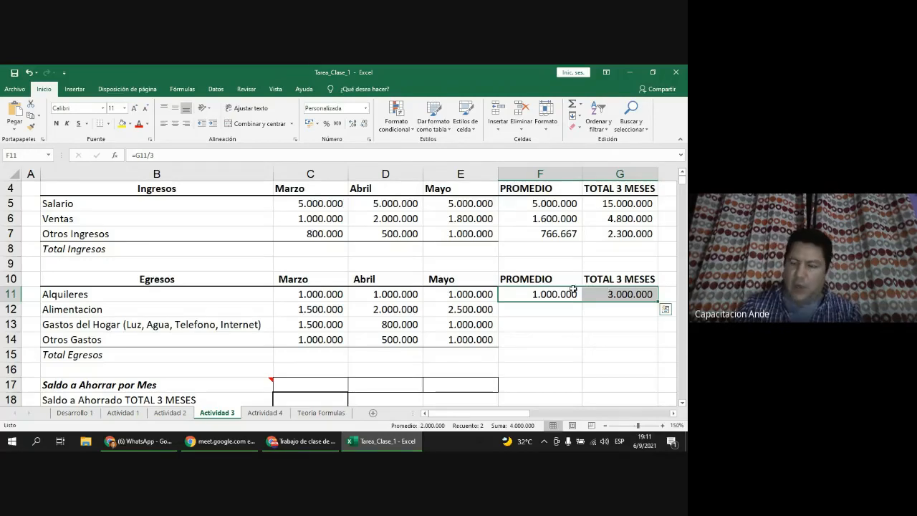
left_click_drag(655, 295, 653, 343)
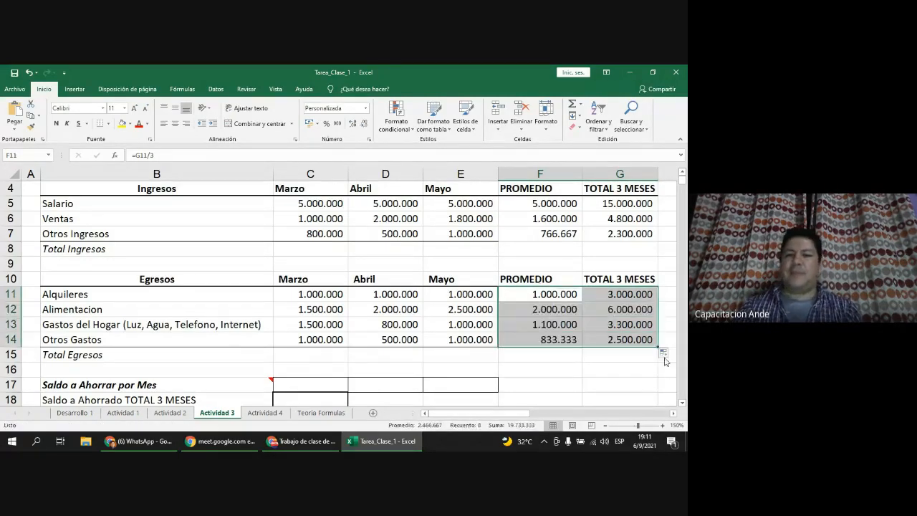
double_click(565, 309)
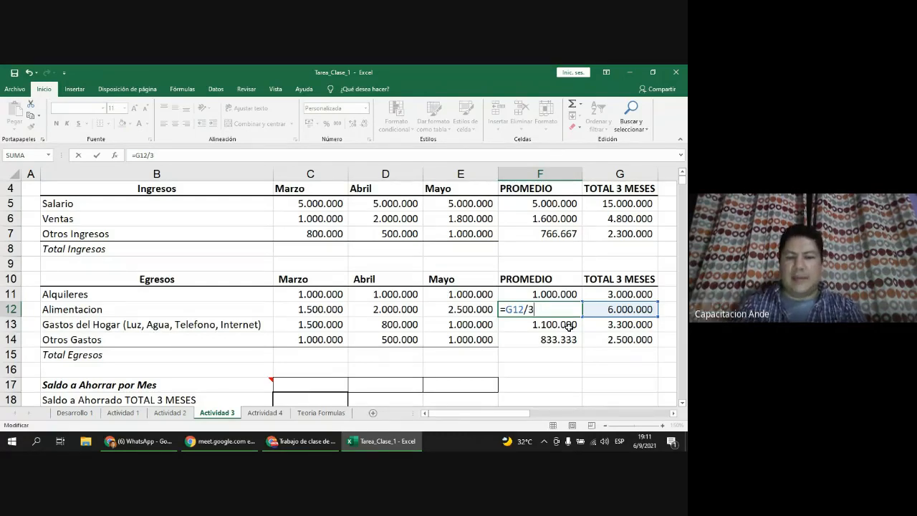
key("Return")
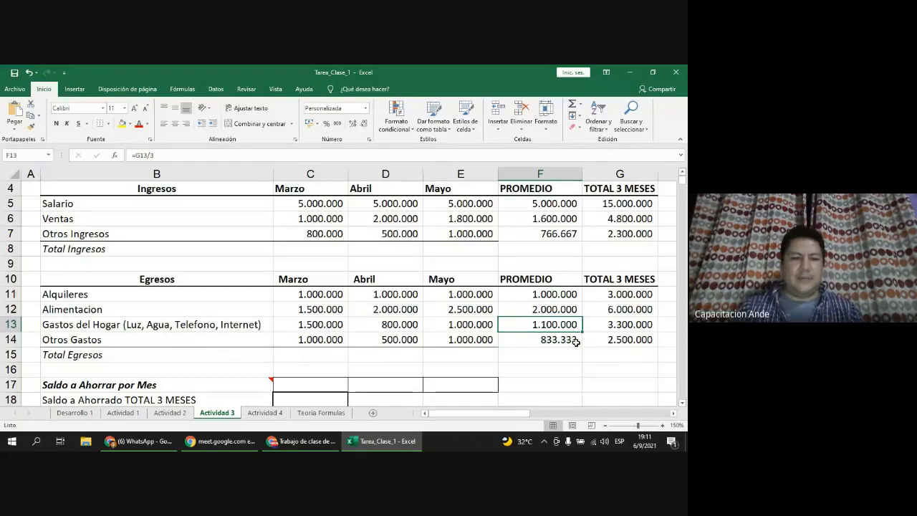
scroll(576, 343, "down", 1)
Step: Enter =C5+C6+C7 in C8 and fill it to E8: 6.800.000, 7.500.000, 7.800.000
scroll(576, 343, "up", 2)
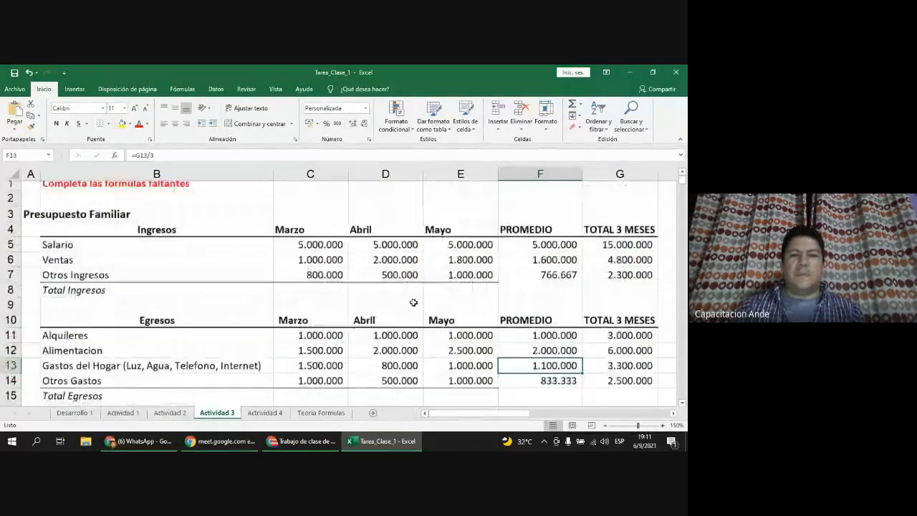
left_click(308, 295)
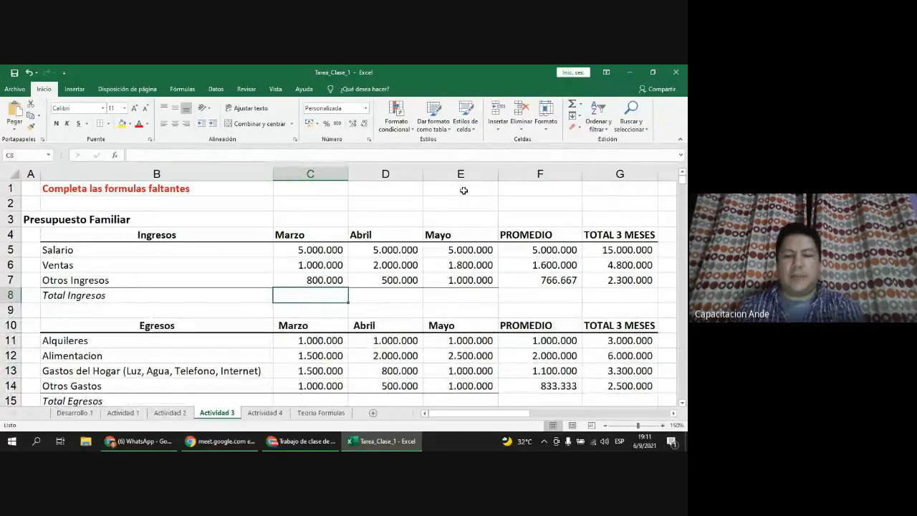
type("=")
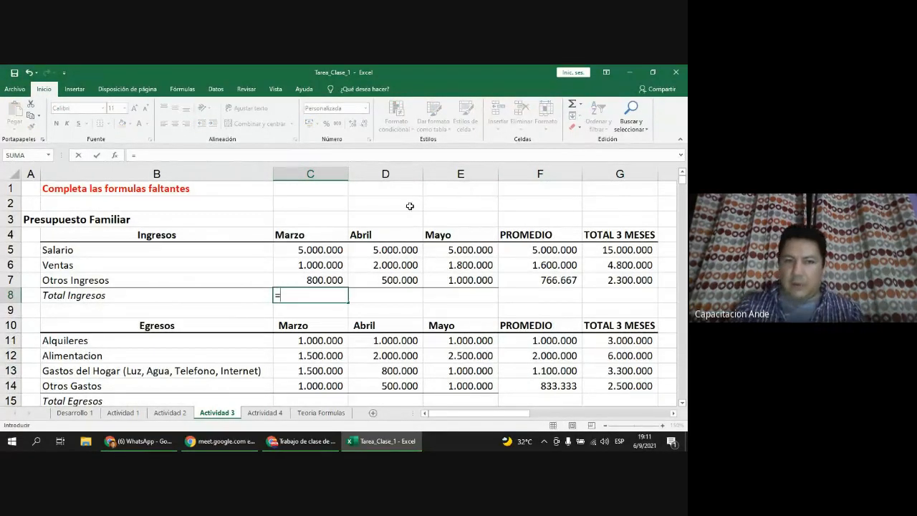
left_click(333, 249)
type("+")
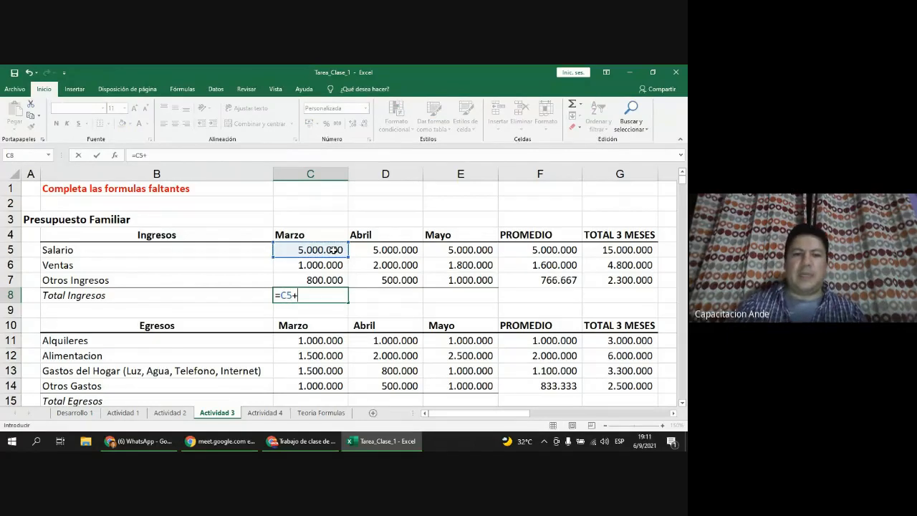
left_click(333, 269)
type("+")
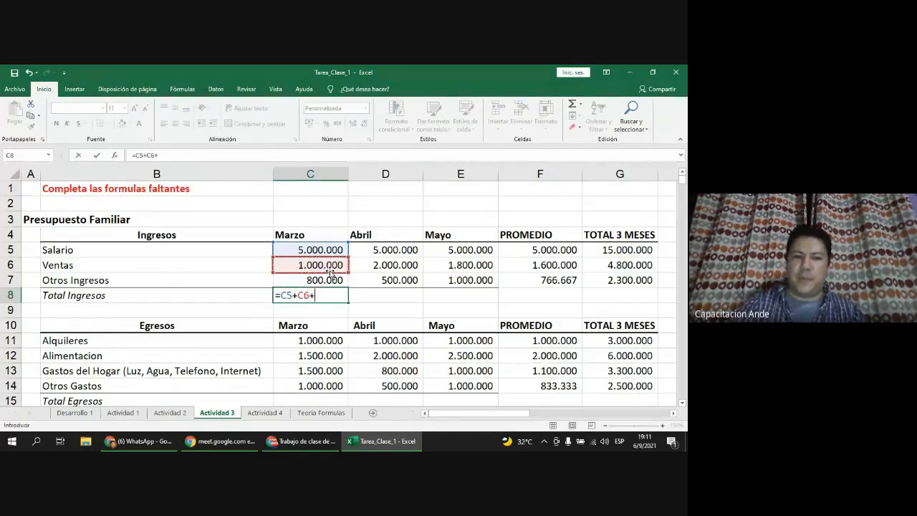
left_click(340, 280)
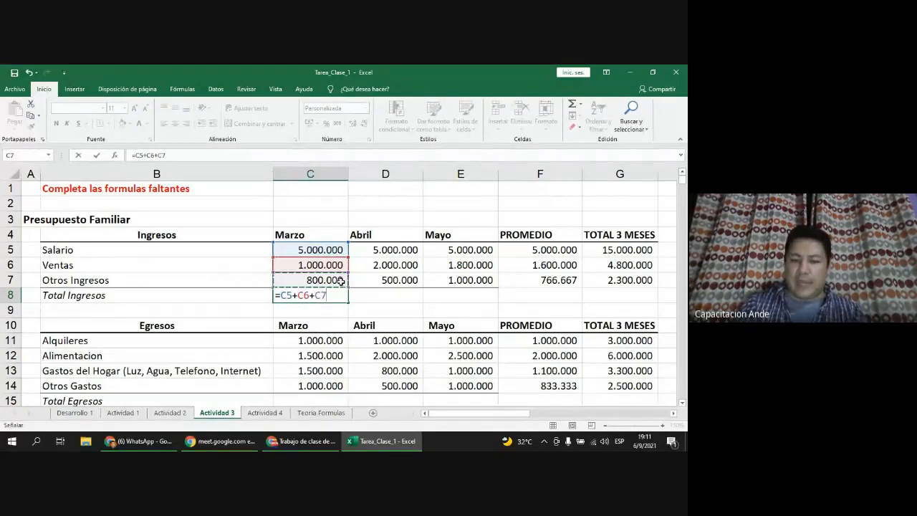
key("Return")
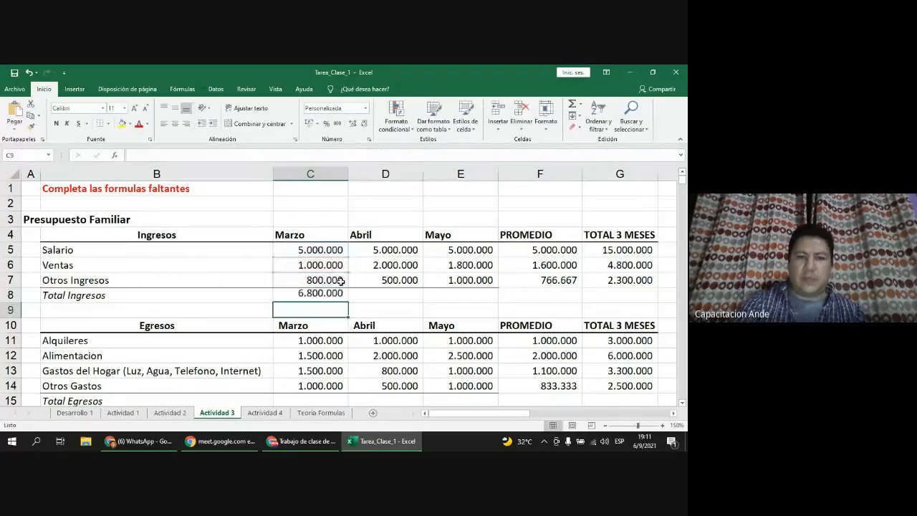
left_click(298, 293)
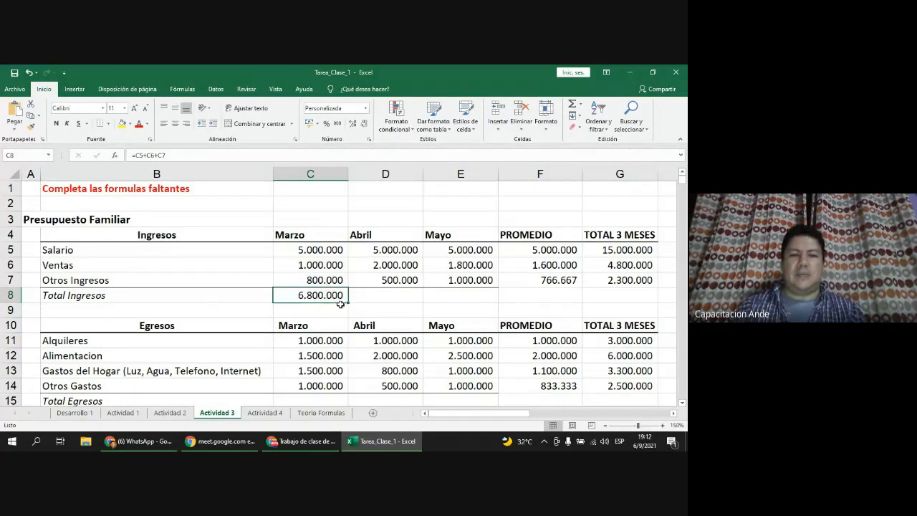
left_click_drag(347, 305, 495, 295)
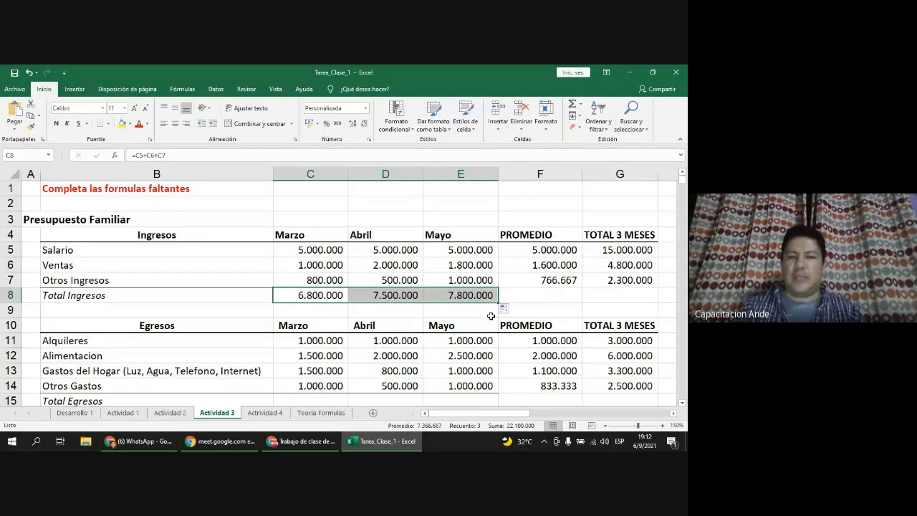
Step: Copy E8 and paste it into G8, giving =G5+G6+G7 = 22.100.000
left_click(473, 295)
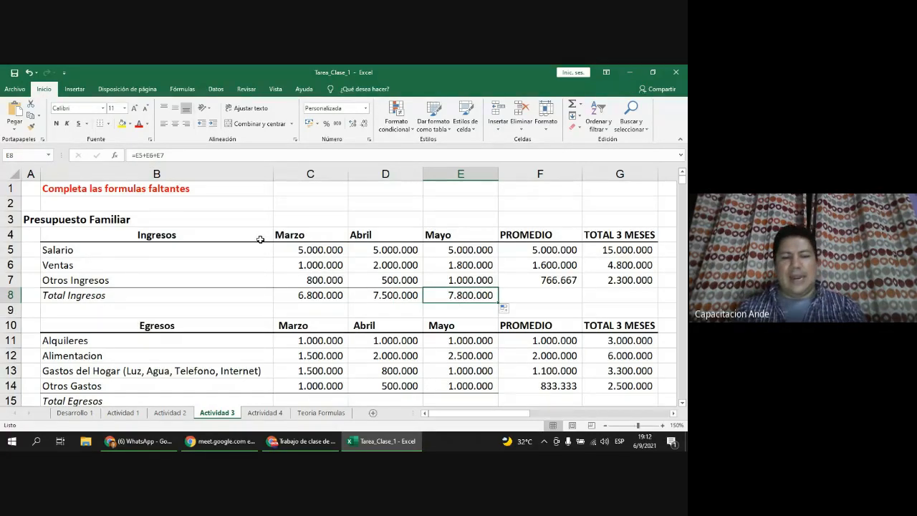
key("ctrl+c")
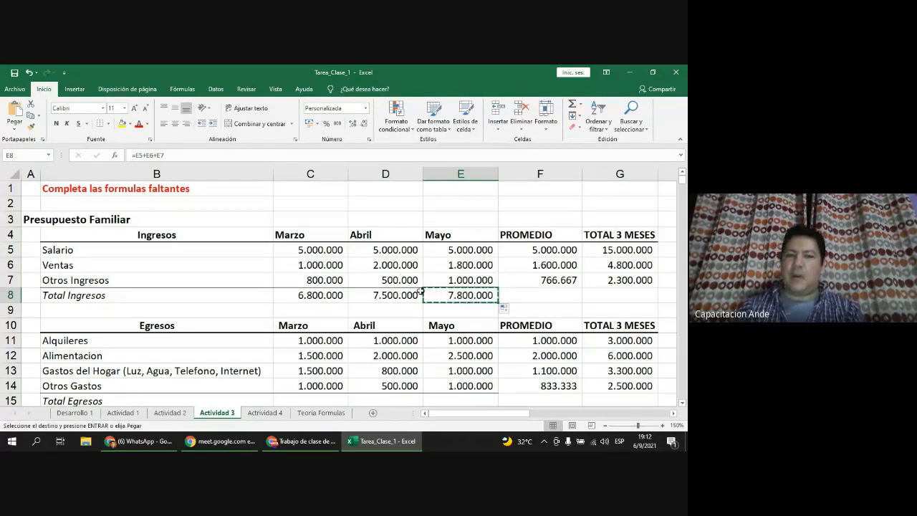
right_click(444, 299)
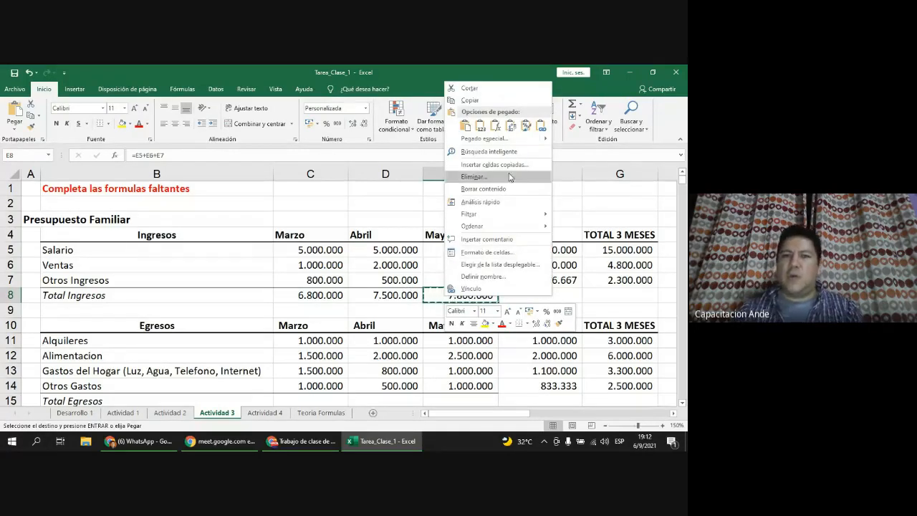
left_click(466, 126)
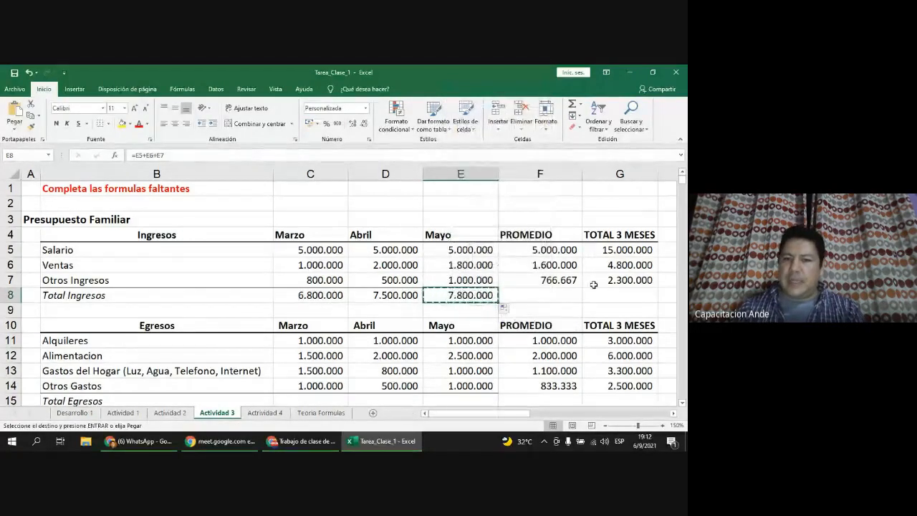
left_click(634, 297)
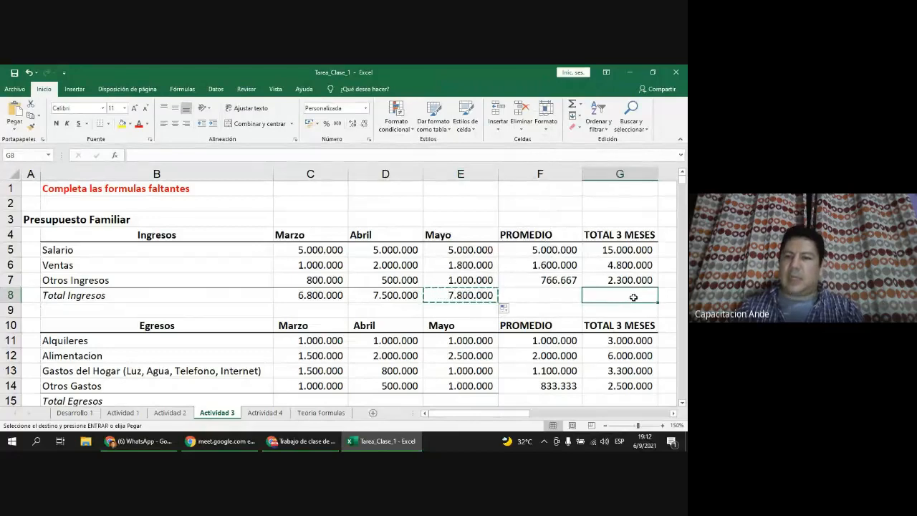
right_click(634, 297)
left_click(544, 127)
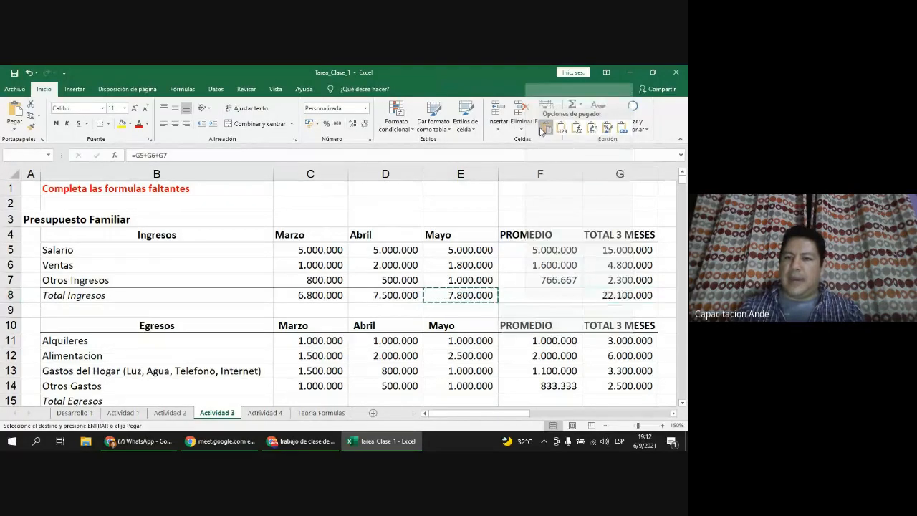
double_click(609, 296)
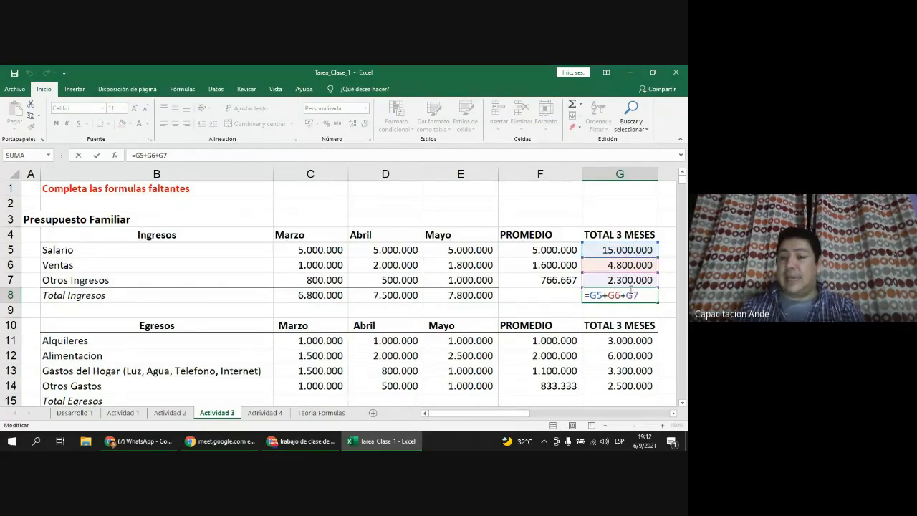
key("ctrl+Return")
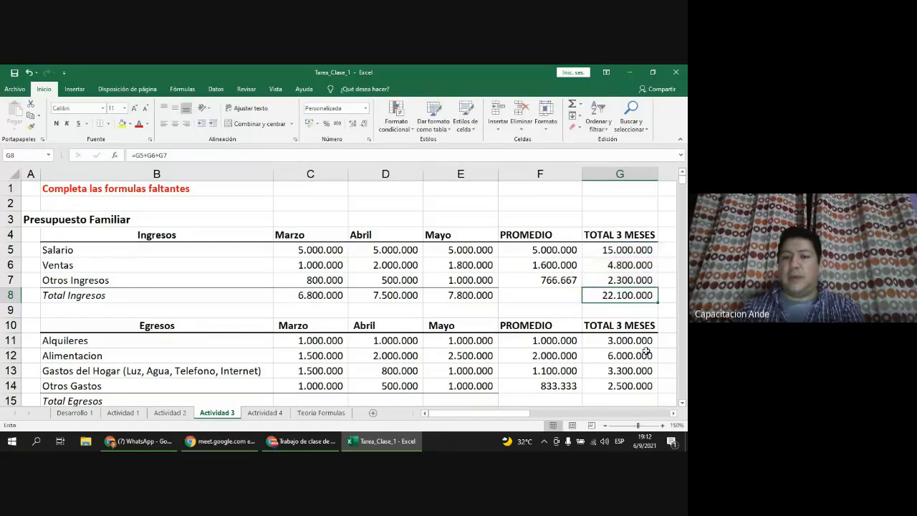
left_click(475, 295)
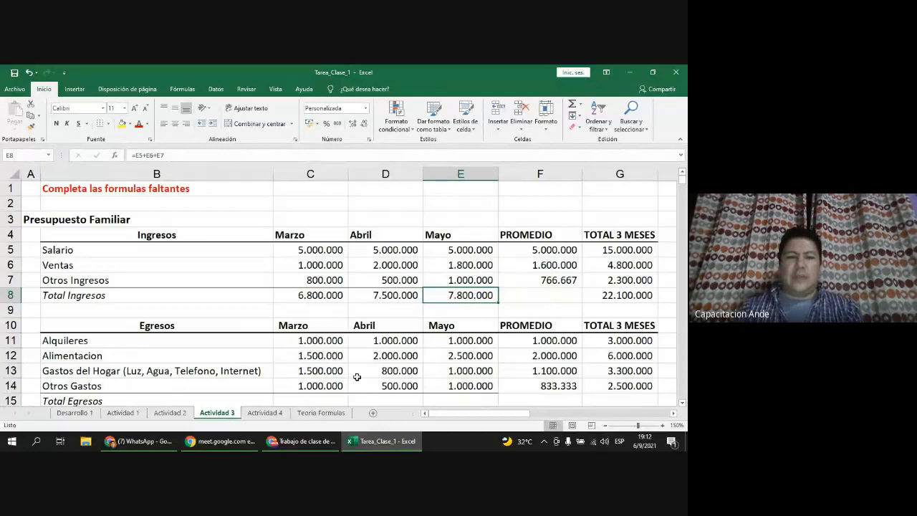
Step: Enter =C11+C12+C13+C14 in C15 and fill it to E15: 5.000.000, 4.300.000, 5.500.000
scroll(357, 377, "down", 2)
scroll(337, 308, "up", 1)
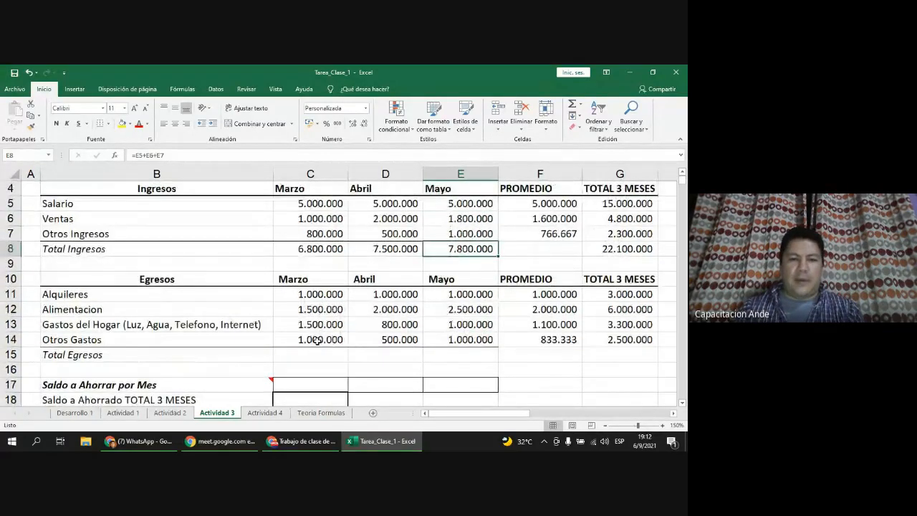
left_click(317, 351)
type("=")
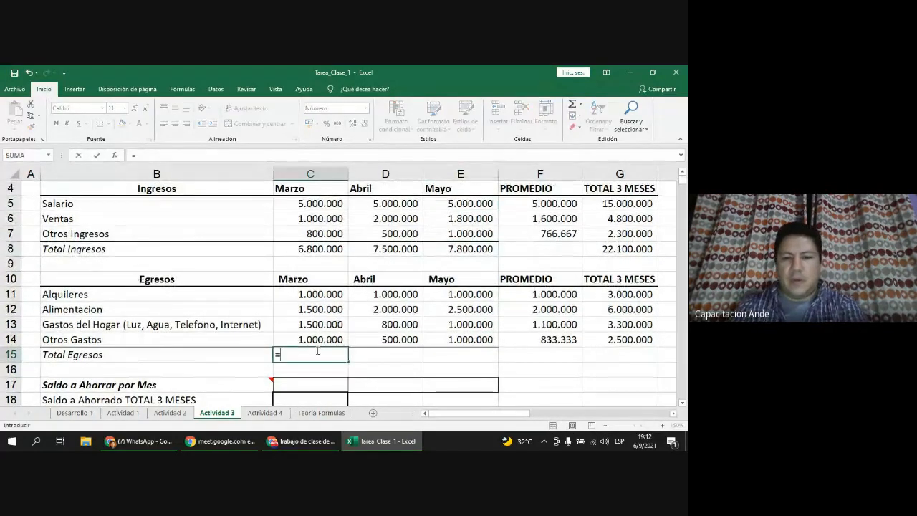
left_click(323, 295)
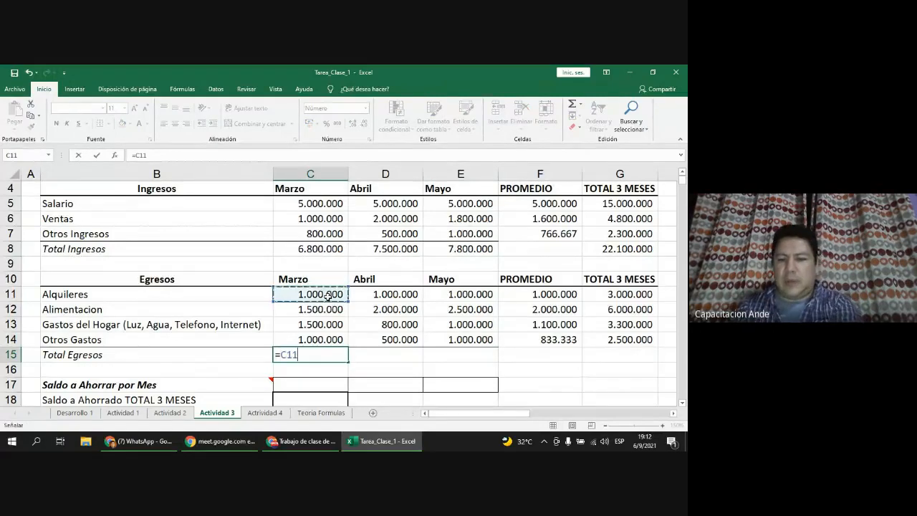
type("+")
left_click(322, 310)
type("+")
left_click(322, 325)
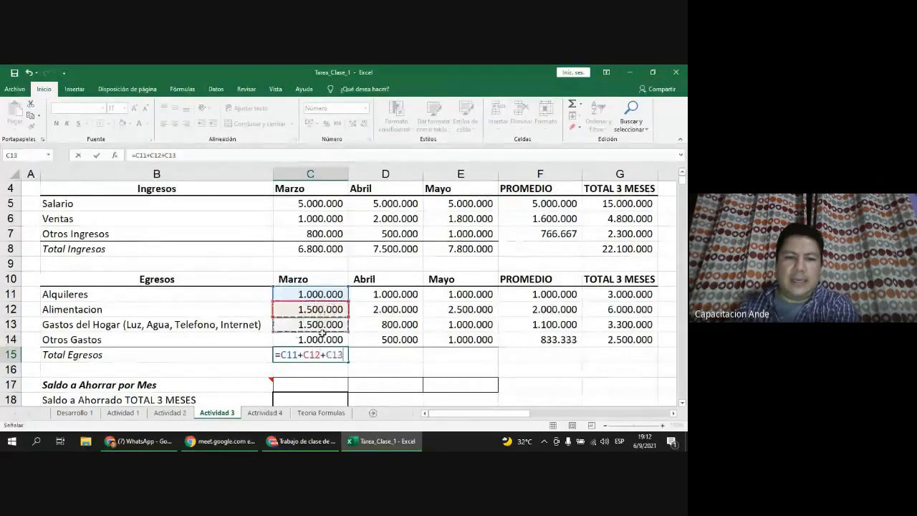
type("+")
left_click(323, 339)
key("Return")
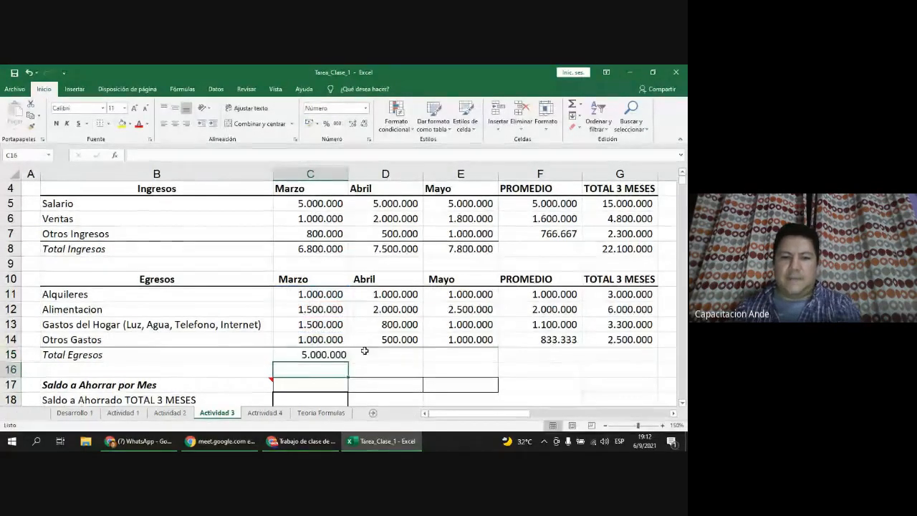
key("Up")
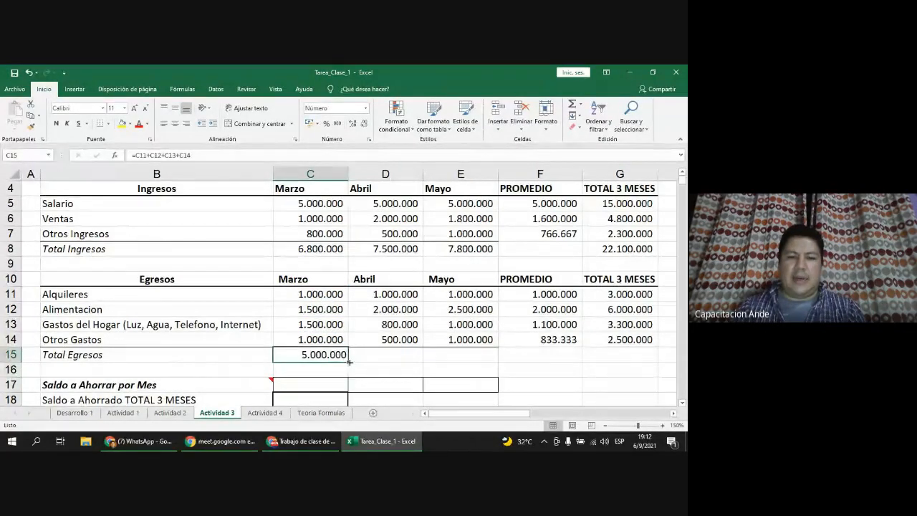
left_click_drag(348, 360, 484, 360)
Step: Copy E15 into G15, giving =G11+G12+G13+G14 = 14.800.000
left_click(624, 352)
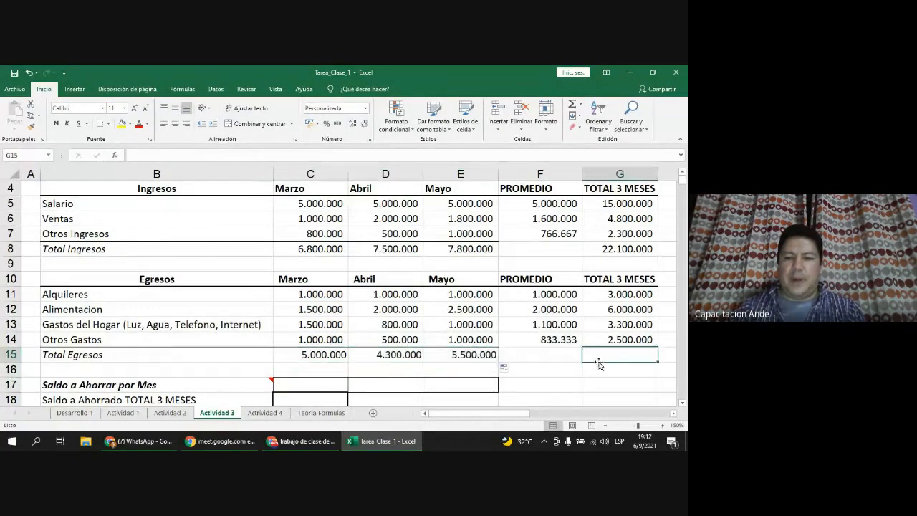
left_click(477, 355)
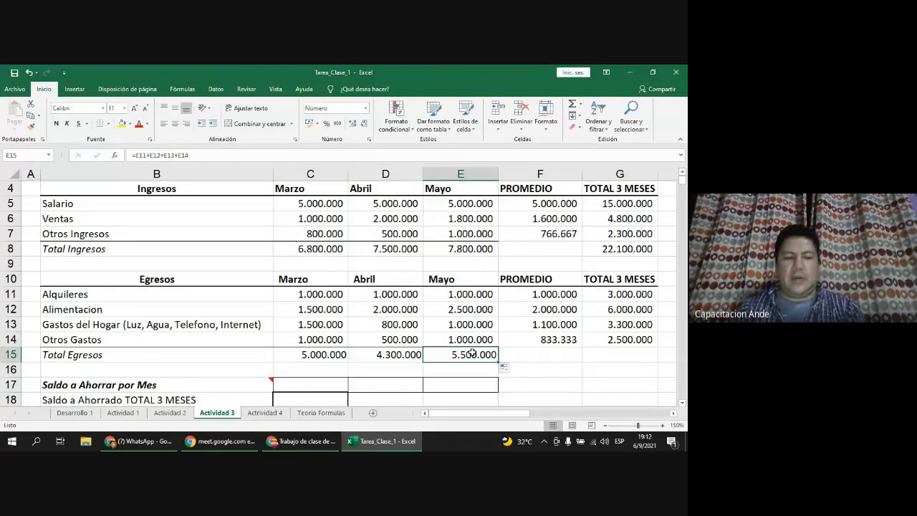
key("ctrl+c")
left_click(590, 353)
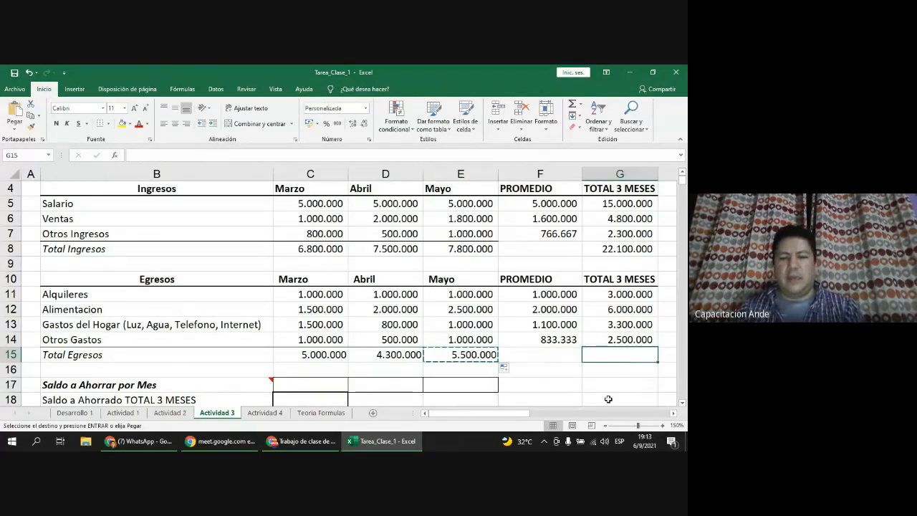
key("ctrl+v")
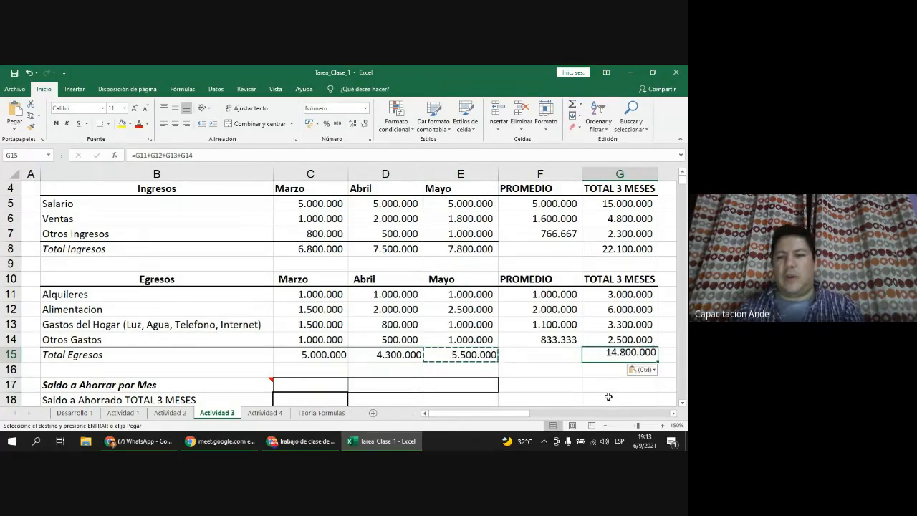
double_click(615, 354)
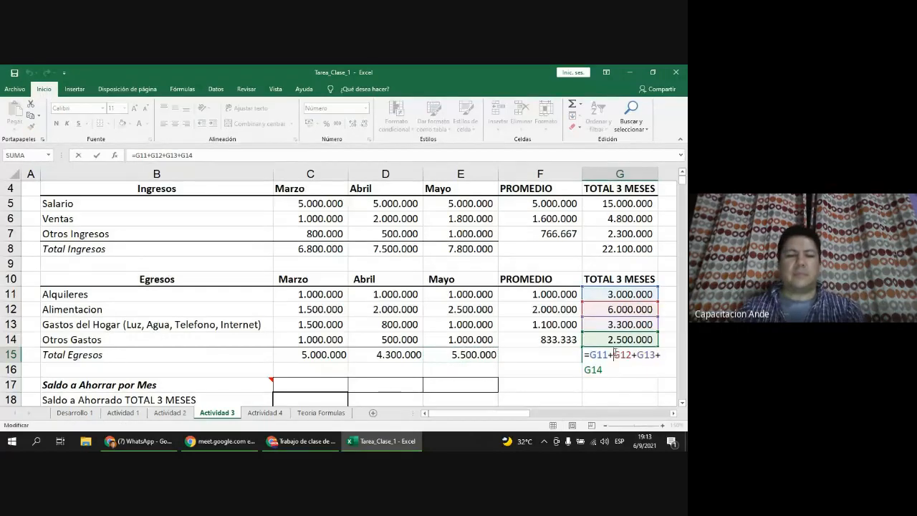
key("Escape")
scroll(558, 340, "down", 1)
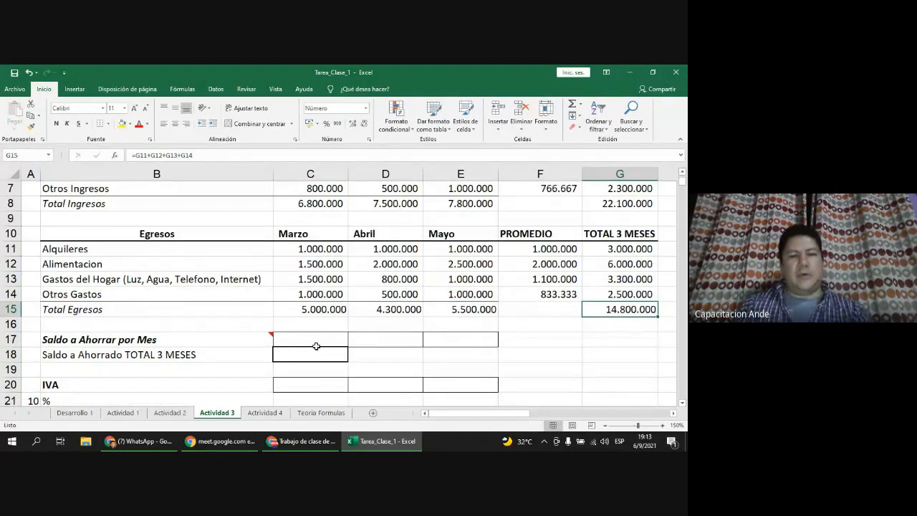
mouse_move(254, 342)
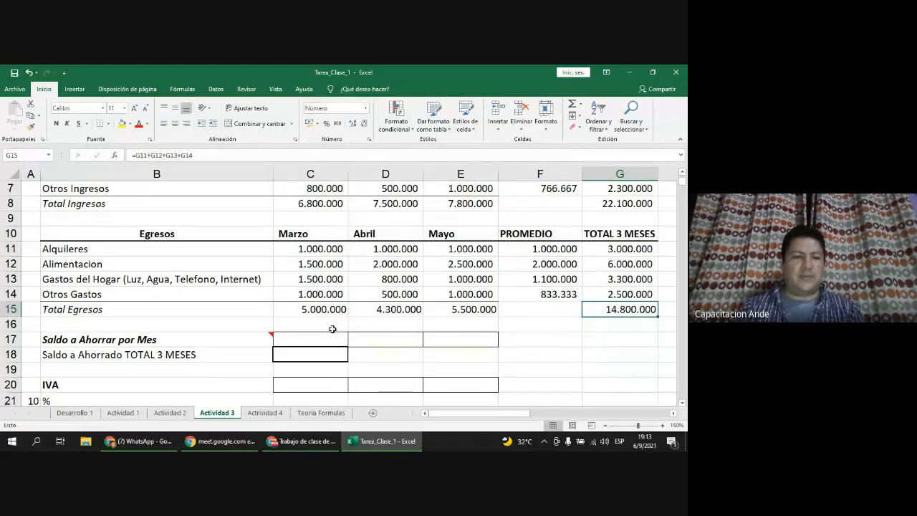
Step: Enter =C8-C15 in C17 and fill it to E17: 1.800.000, 3.200.000 and 2.300.000
left_click(326, 338)
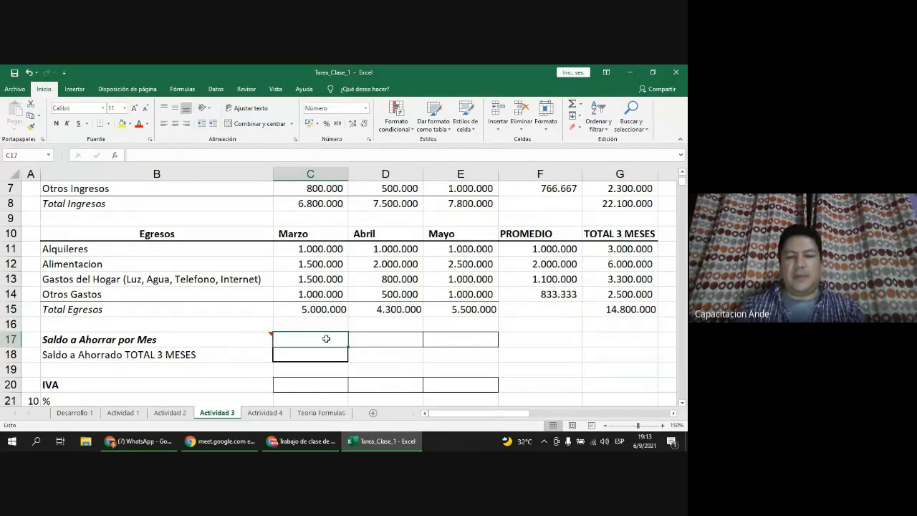
type("=")
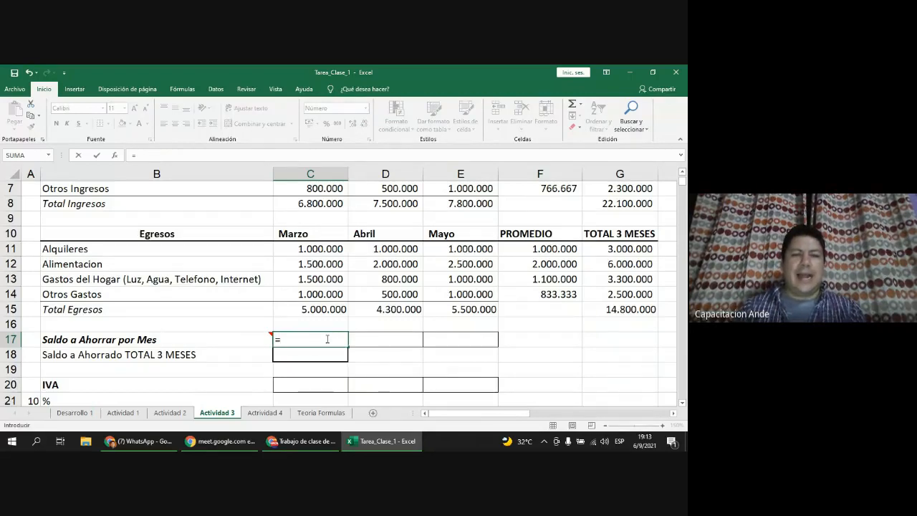
scroll(328, 339, "up", 1)
left_click(324, 247)
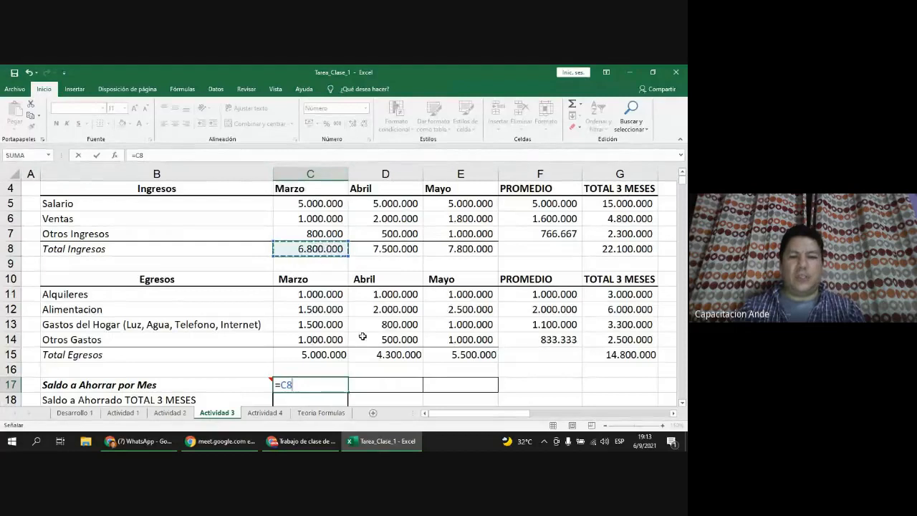
type("-")
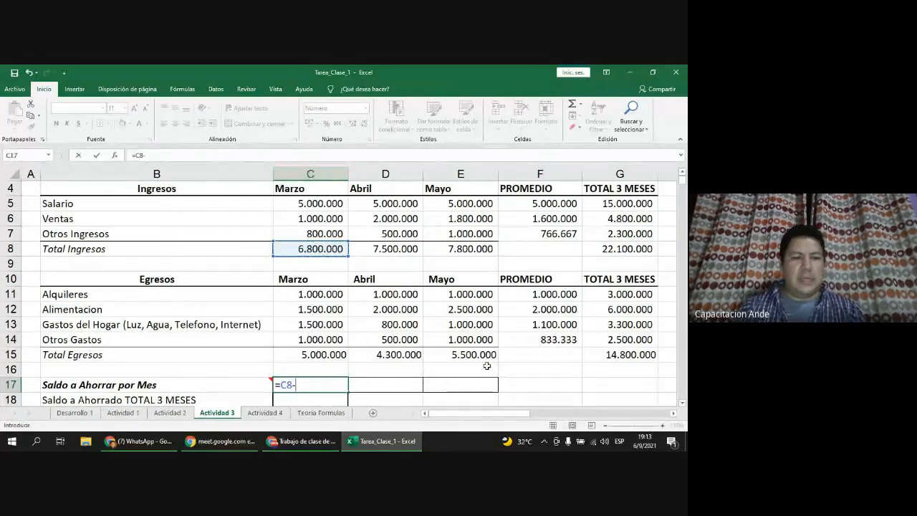
left_click(303, 355)
key("Return")
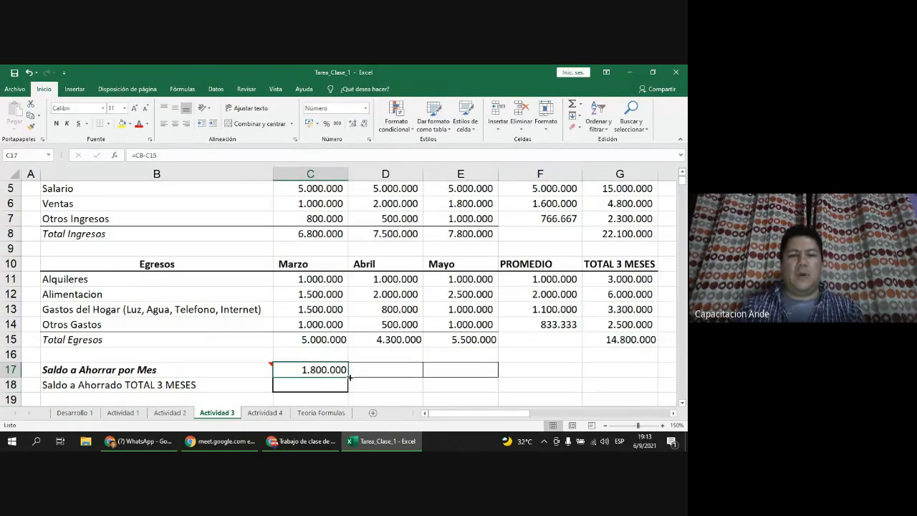
left_click_drag(350, 377, 469, 372)
scroll(333, 355, "down", 1)
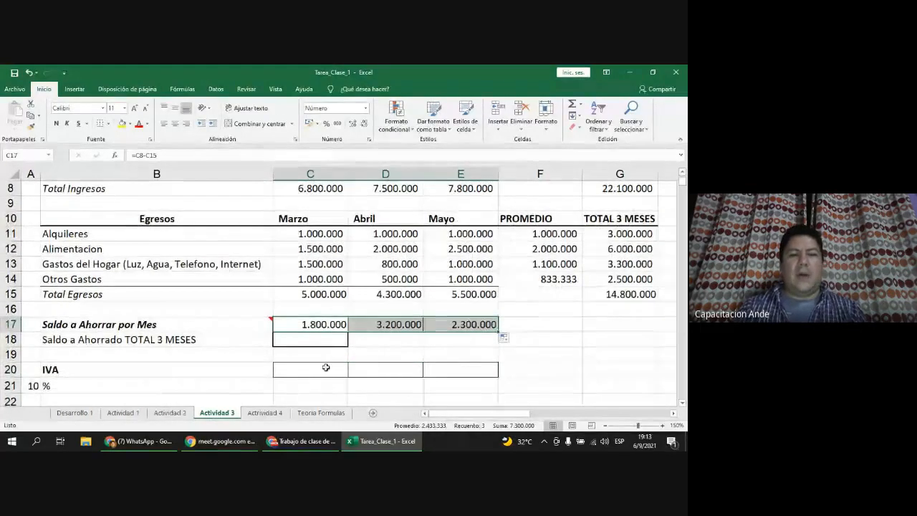
Step: Format A21 as Porcentaje, widen column A, and re-enter 10 so it shows 10%
left_click(325, 367)
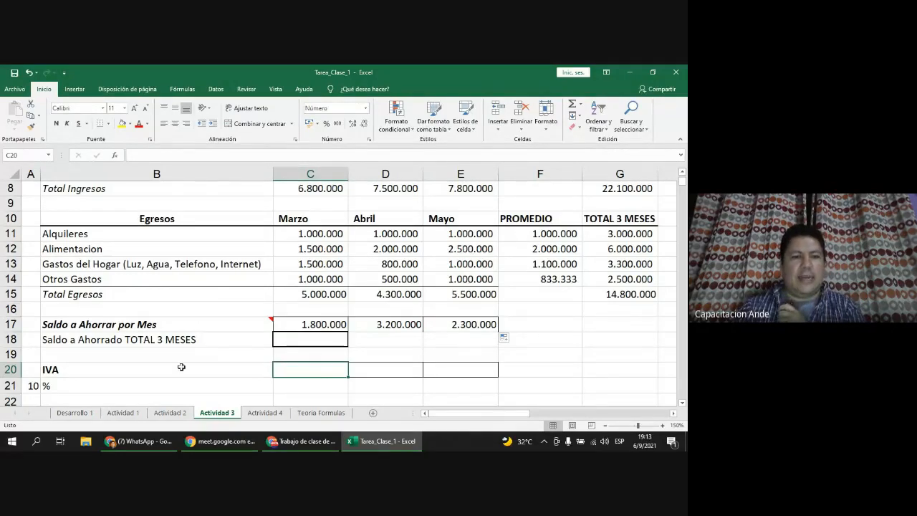
left_click(131, 365)
scroll(332, 365, "up", 1)
scroll(333, 363, "up", 2)
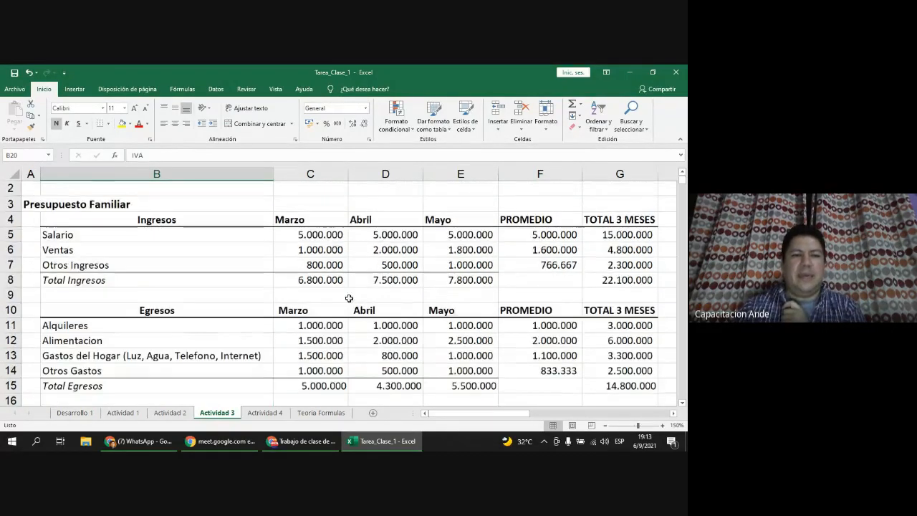
left_click(326, 250)
scroll(362, 322, "down", 2)
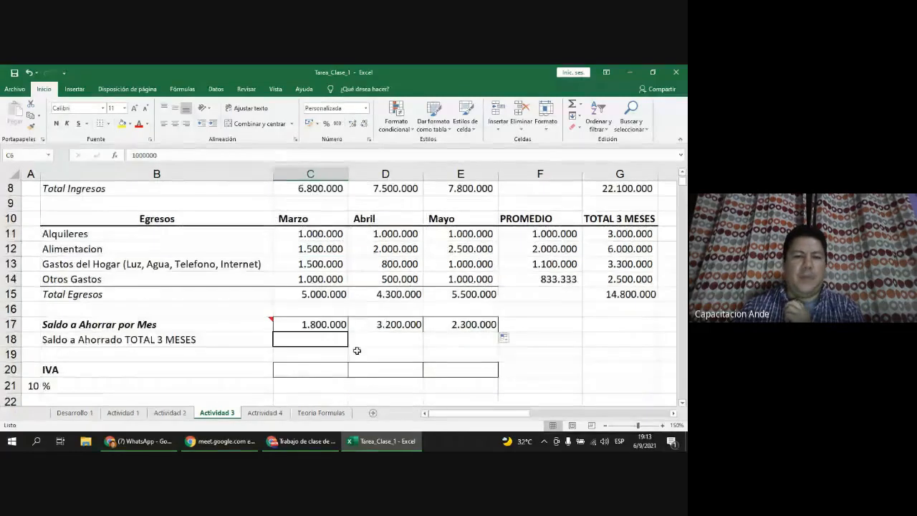
left_click(326, 372)
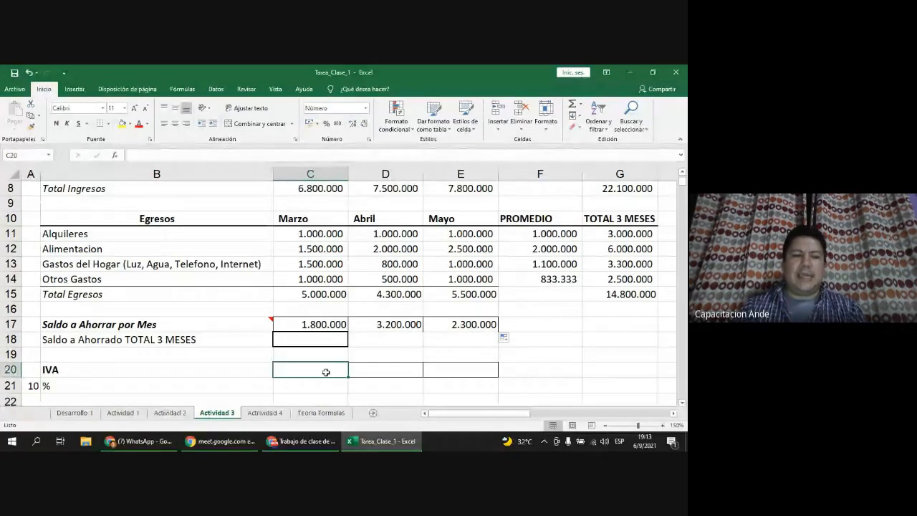
left_click(35, 385)
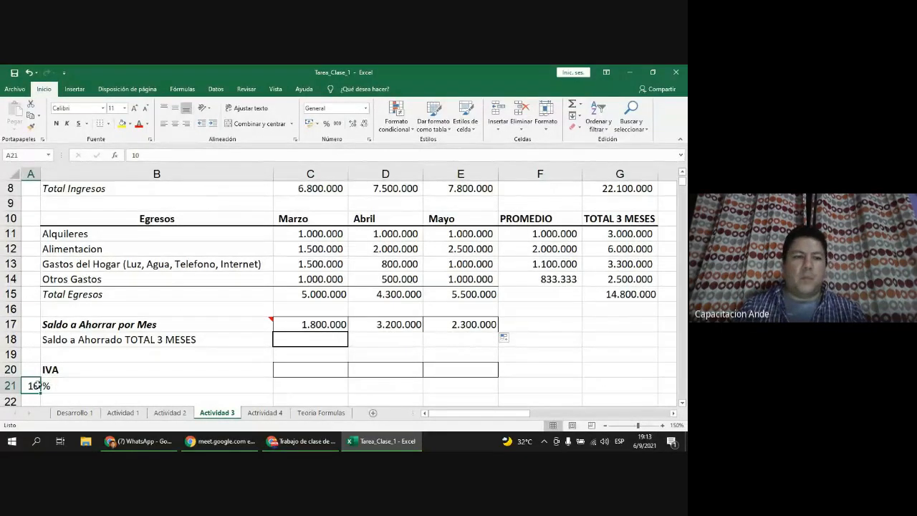
left_click(366, 108)
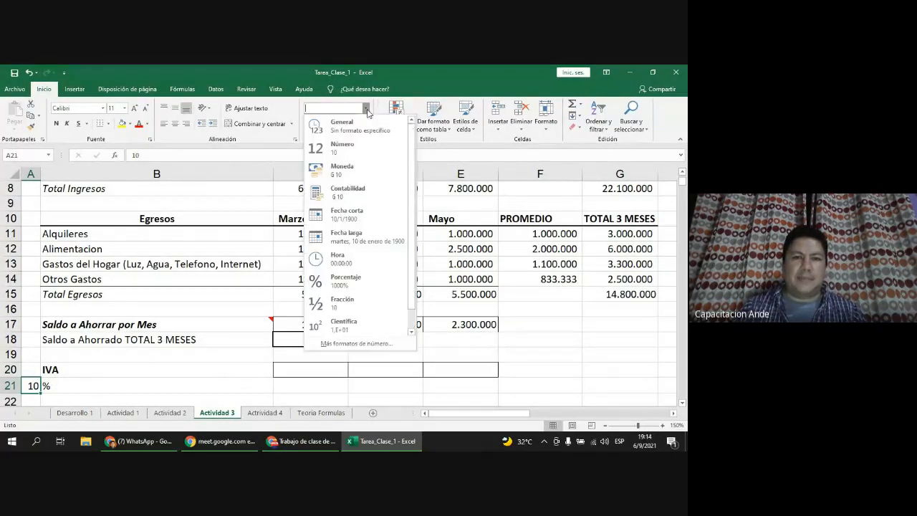
left_click(367, 109)
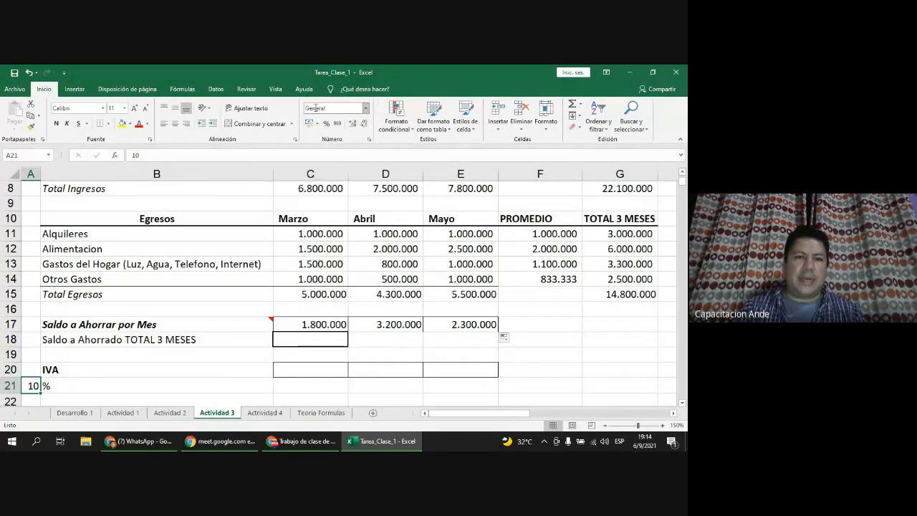
left_click(365, 109)
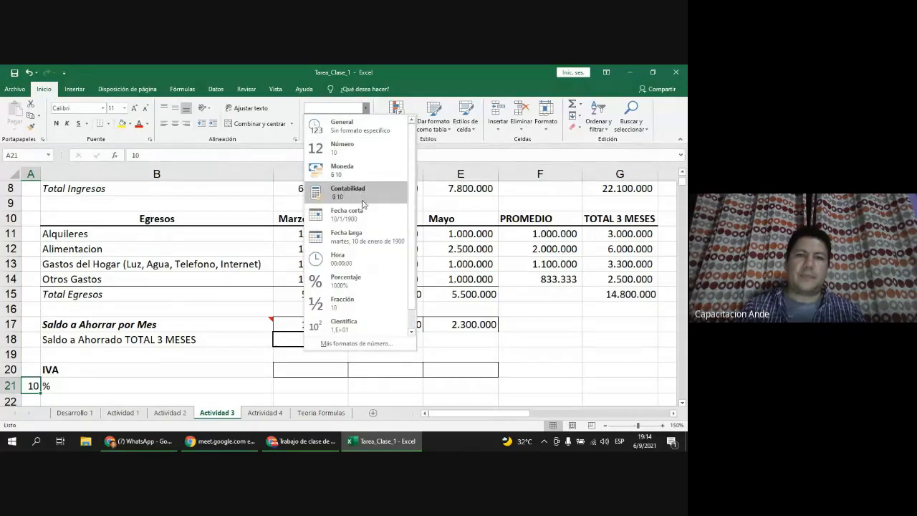
left_click(358, 281)
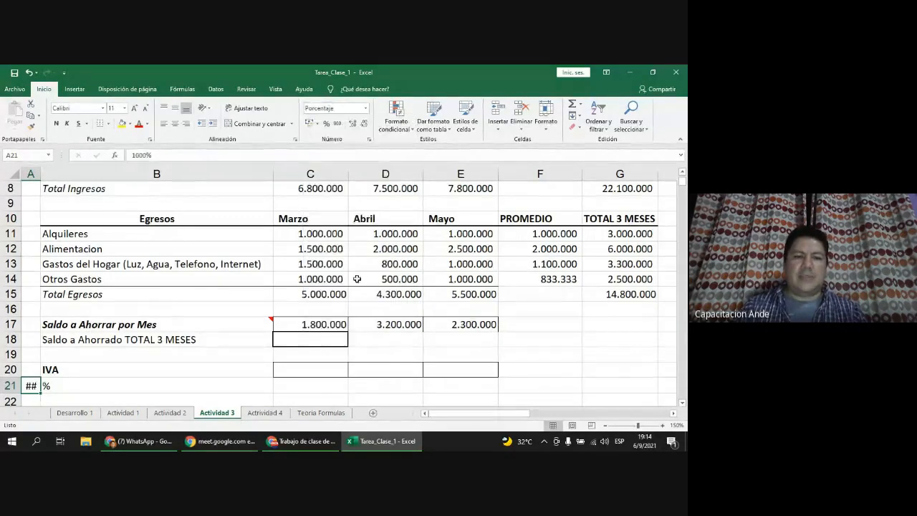
mouse_move(44, 169)
left_mouse_down()
mouse_move(68, 171)
mouse_move(53, 172)
left_mouse_up()
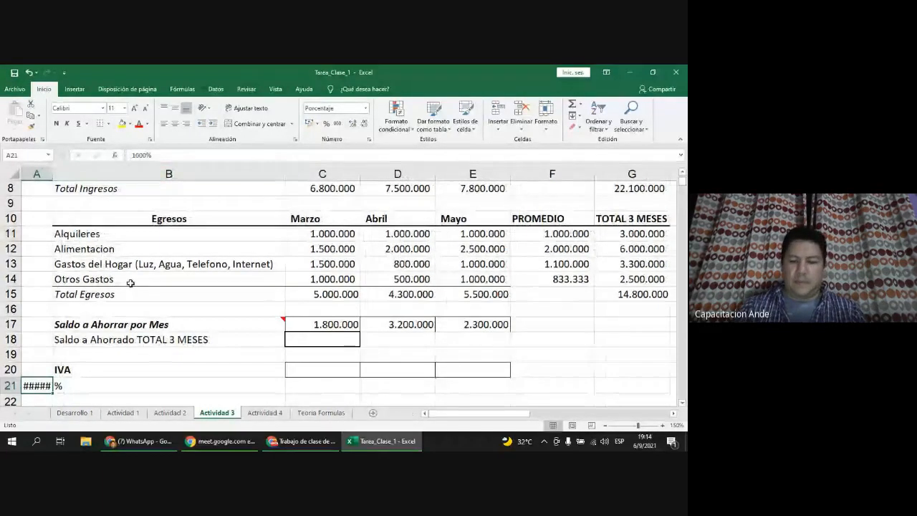
type("10")
key("Return")
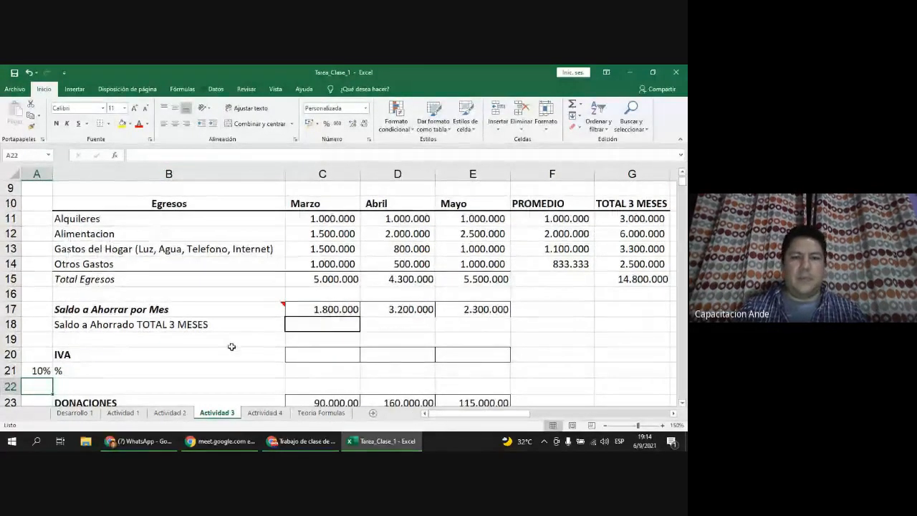
Step: Review the 10% IVA rate cell and its % label
scroll(215, 308, "up", 1)
scroll(203, 222, "down", 1)
scroll(204, 223, "down", 1)
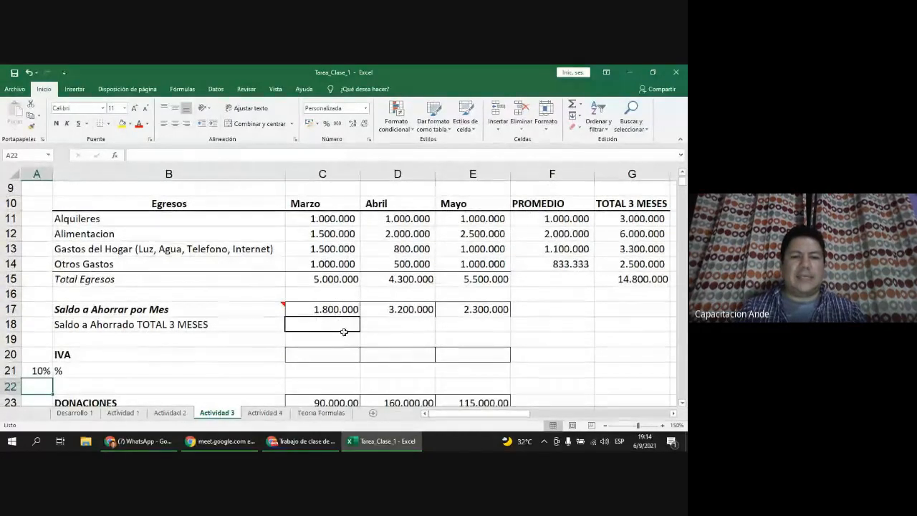
scroll(348, 252, "up", 1)
scroll(348, 252, "up", 1)
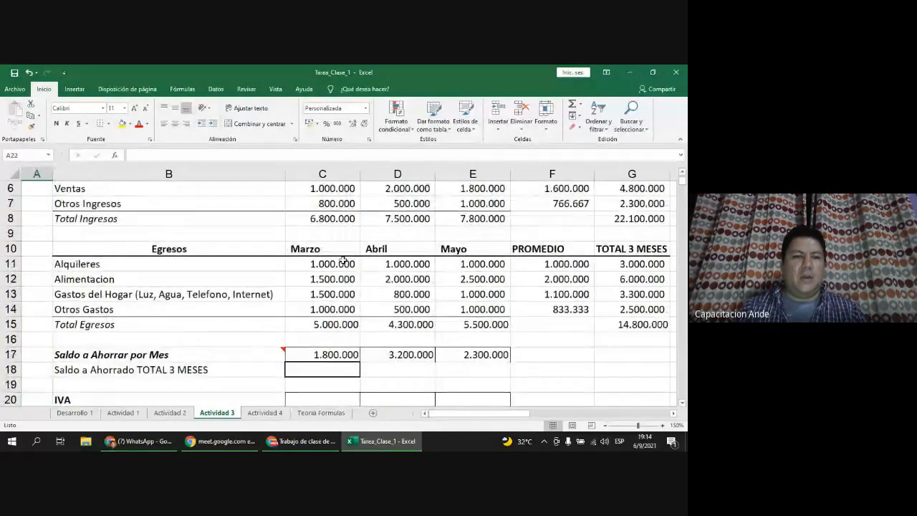
left_click(345, 189)
scroll(348, 222, "down", 2)
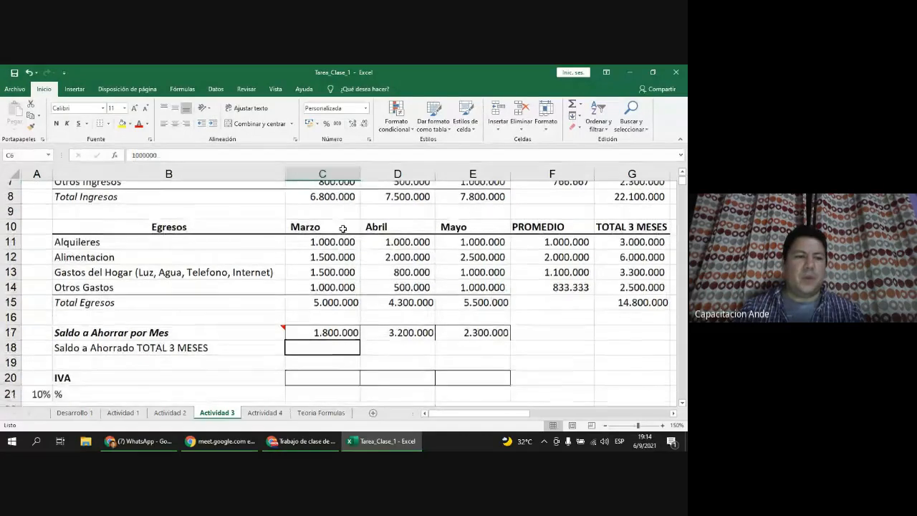
left_click(39, 326)
left_click(77, 331)
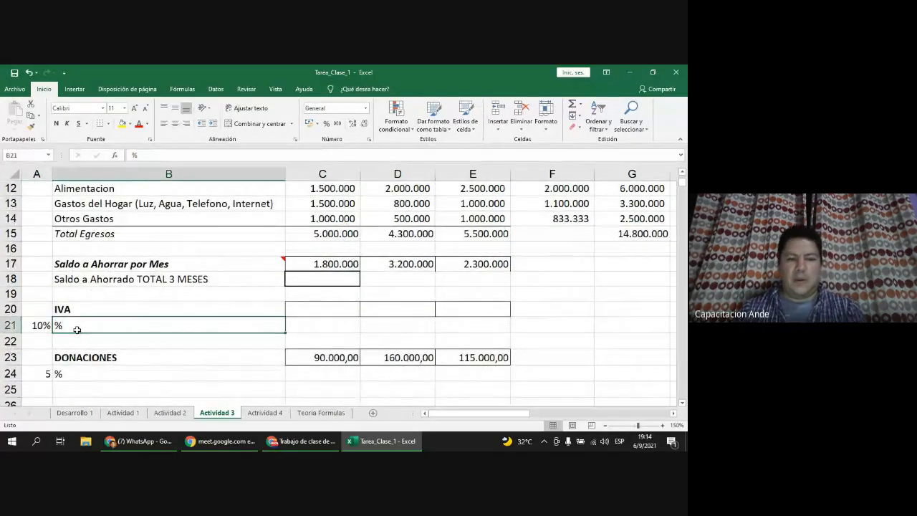
Step: Remove the stray % label and enter =C6*A21 in C20 for March IVA
key("BackSpace")
left_click(44, 326)
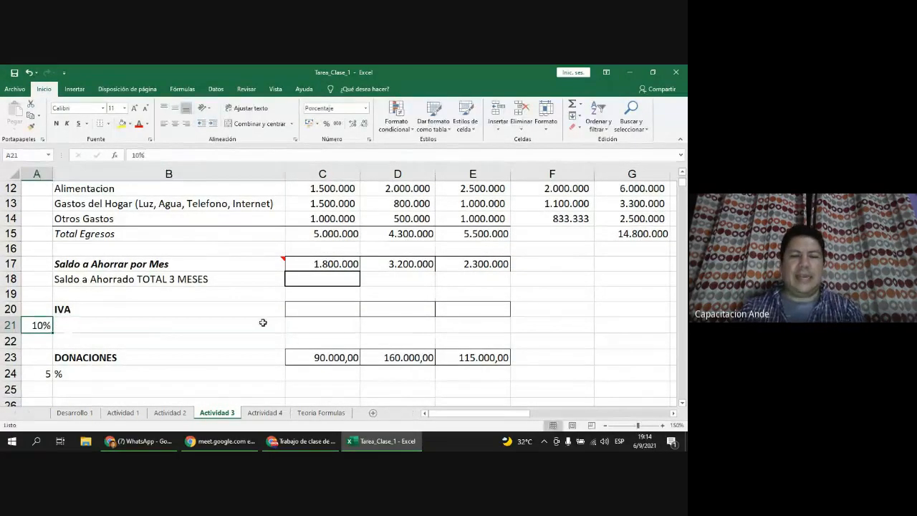
left_click(344, 312)
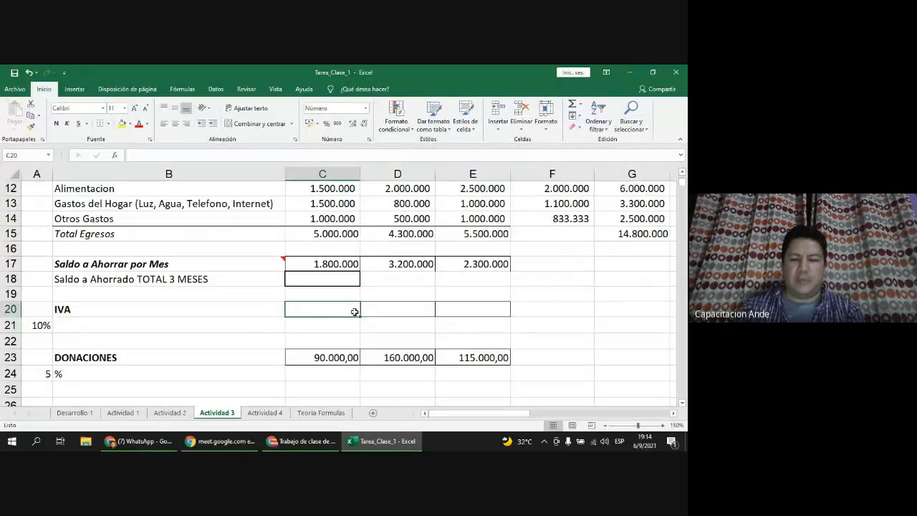
type("=")
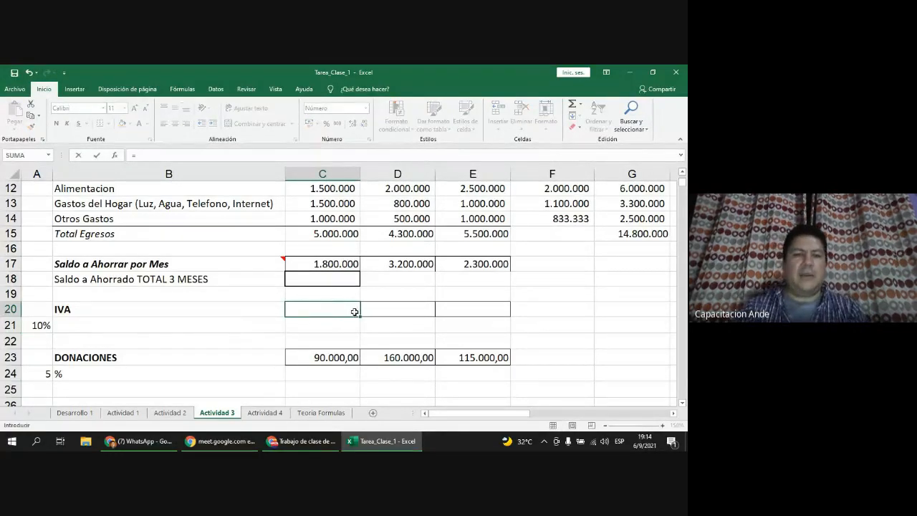
scroll(355, 312, "up", 2)
scroll(354, 312, "up", 1)
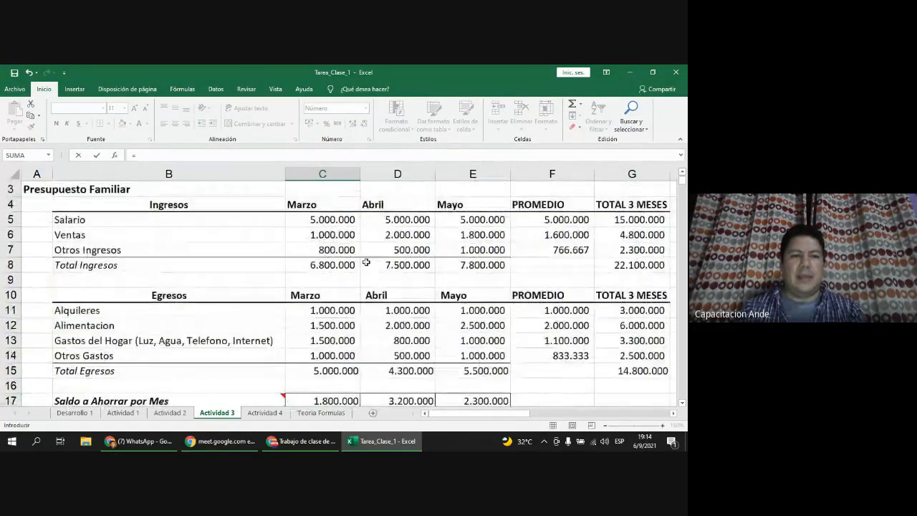
left_click(326, 234)
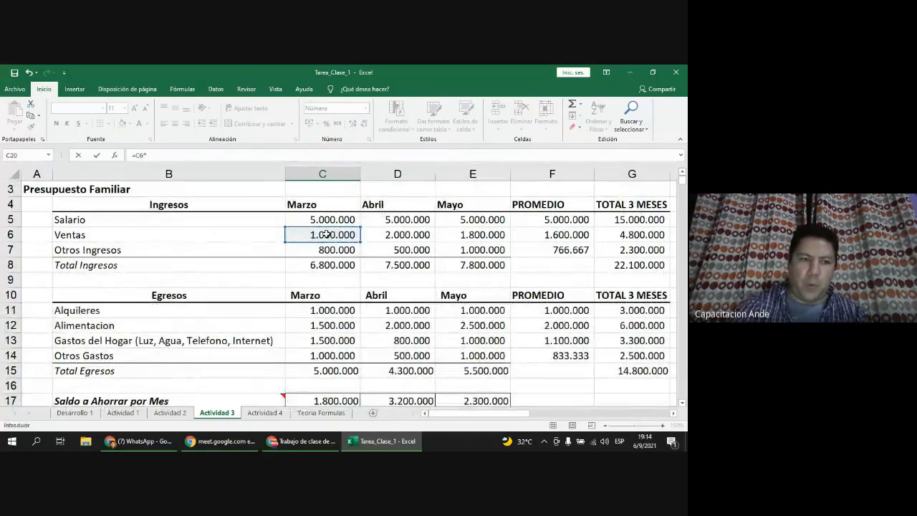
type("*")
scroll(324, 237, "down", 2)
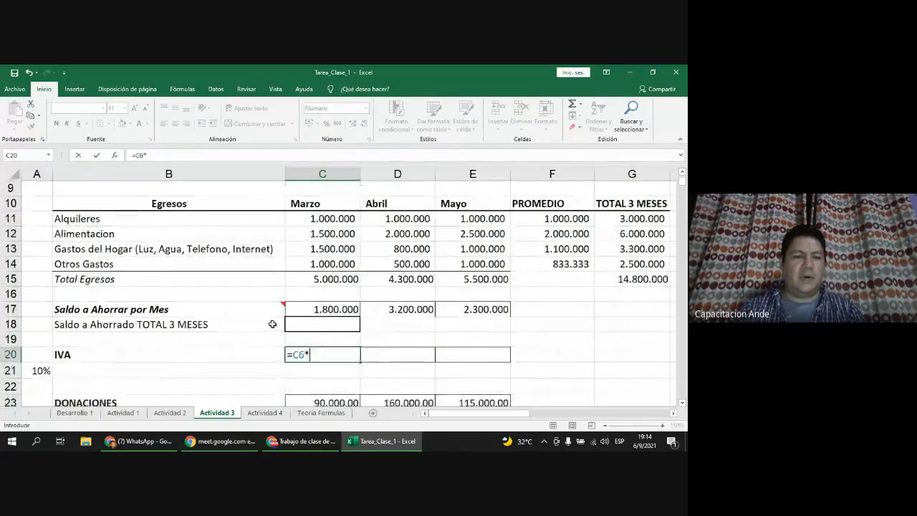
left_click(43, 325)
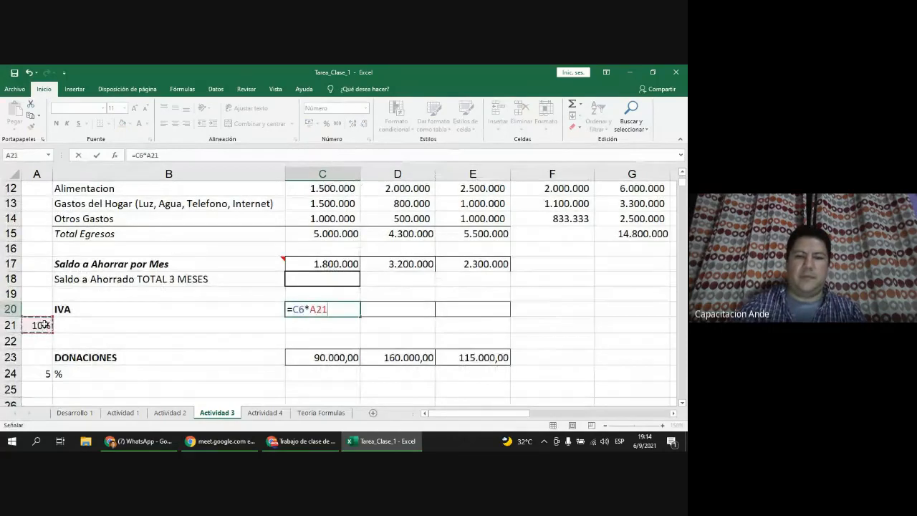
key("Return")
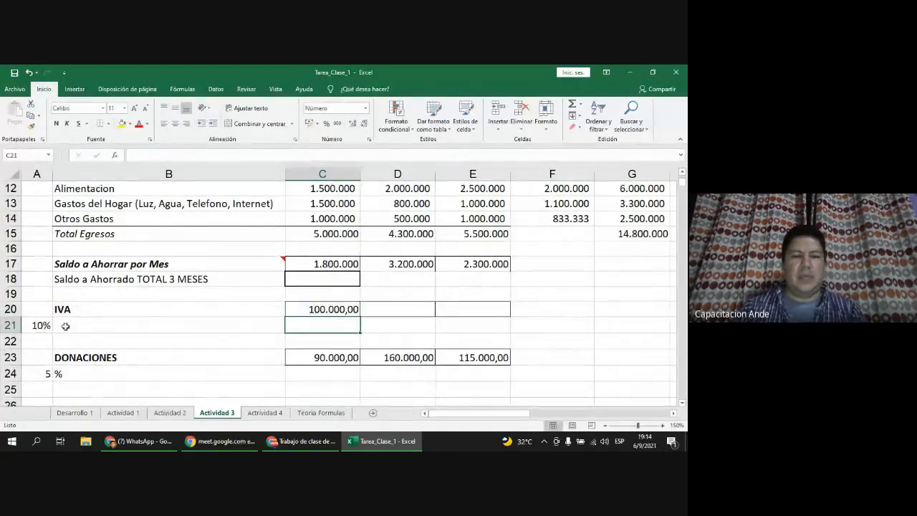
Step: Remove the decimals from C20 so the March IVA shows 100.000
left_click(353, 308)
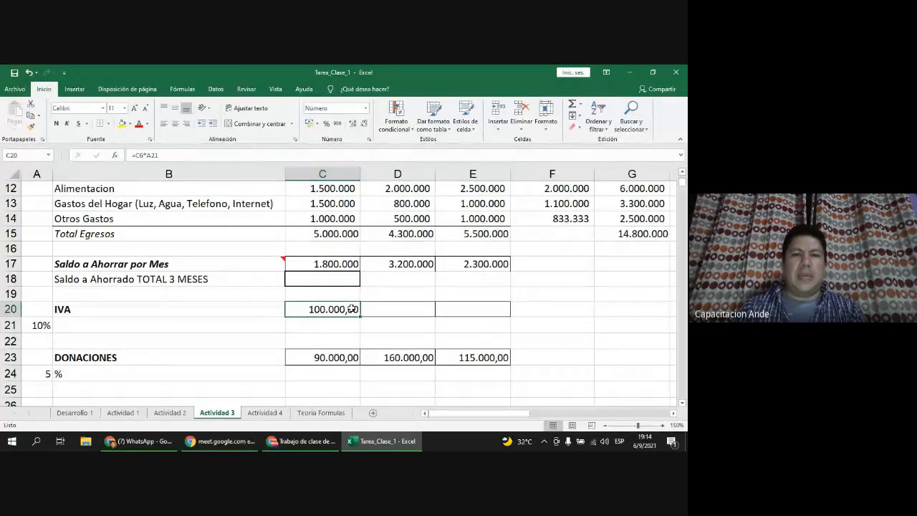
left_click(364, 126)
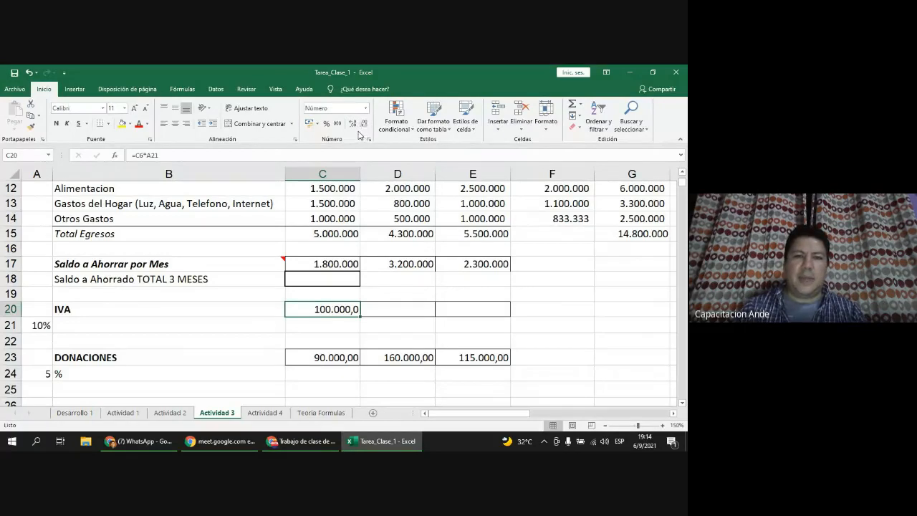
left_click(364, 127)
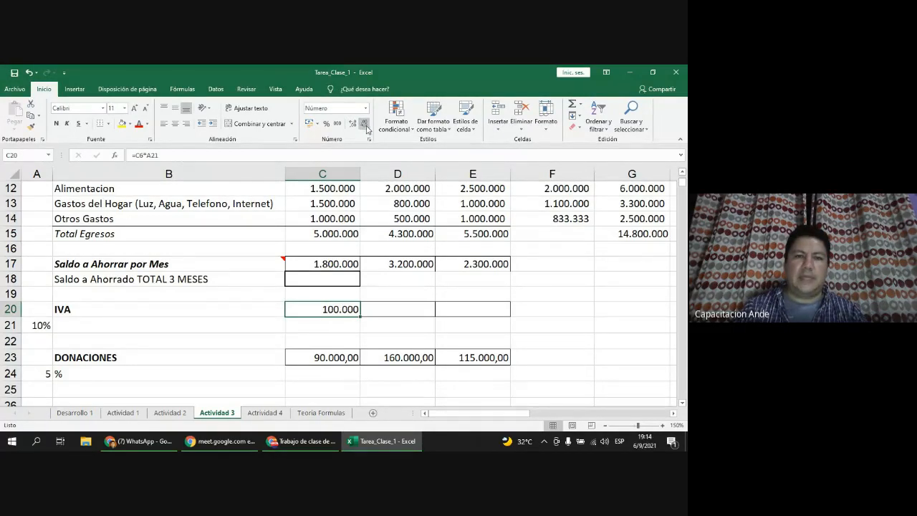
left_click(355, 125)
left_click(355, 125)
left_click(364, 125)
left_click(363, 126)
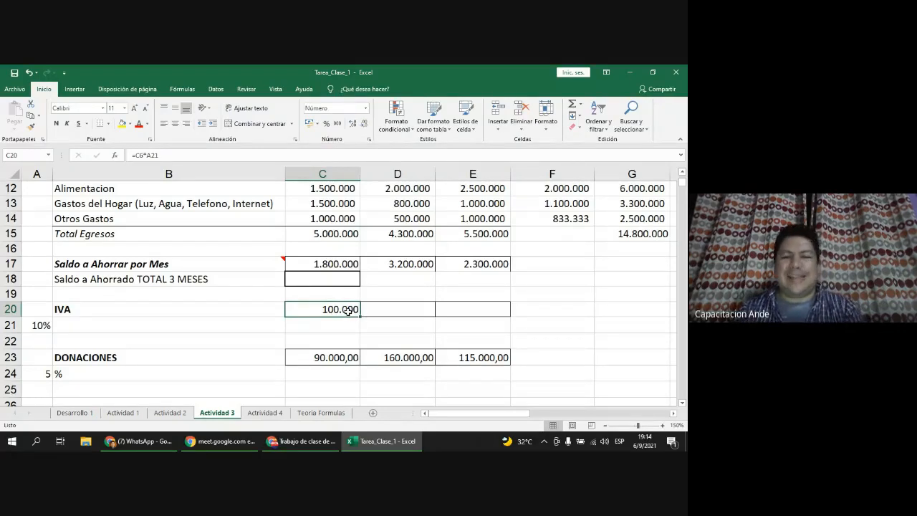
scroll(348, 310, "up", 1)
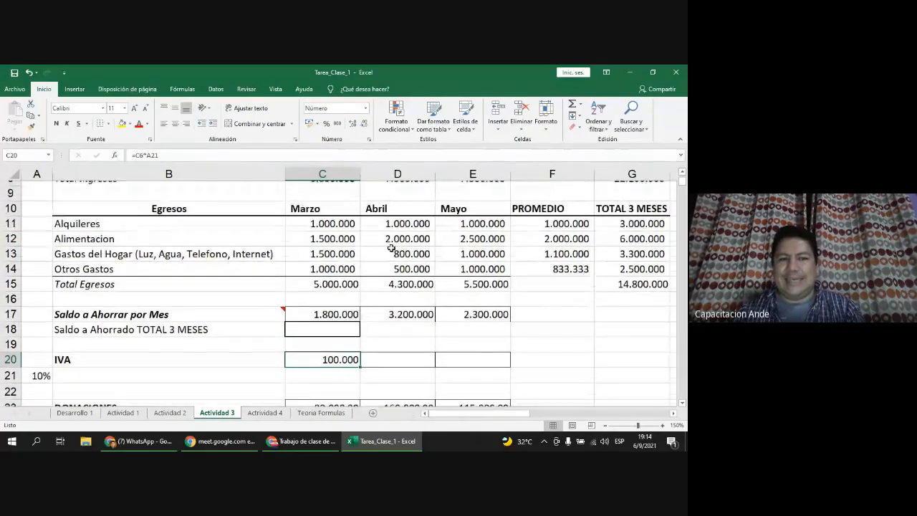
scroll(391, 248, "up", 2)
Step: Copy the March IVA formula from C20 across to D20 and E20
left_click(453, 237)
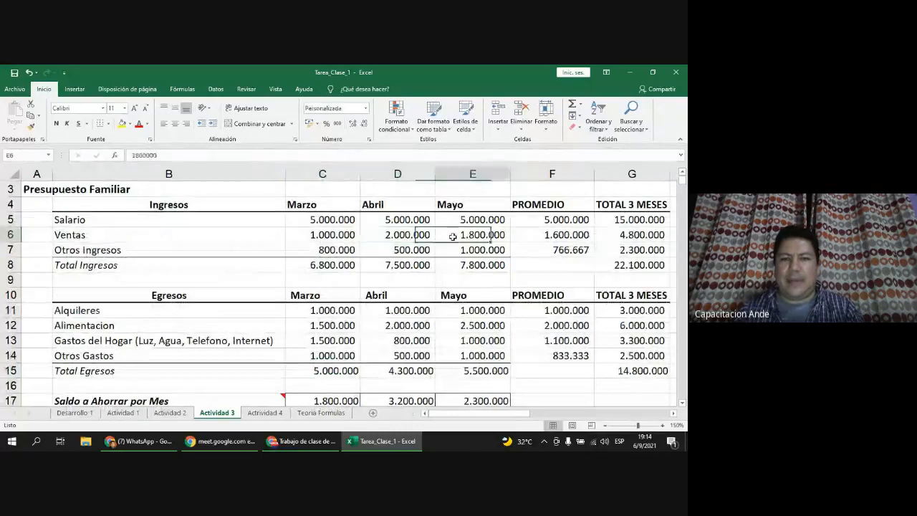
scroll(453, 236, "down", 2)
left_click(336, 354)
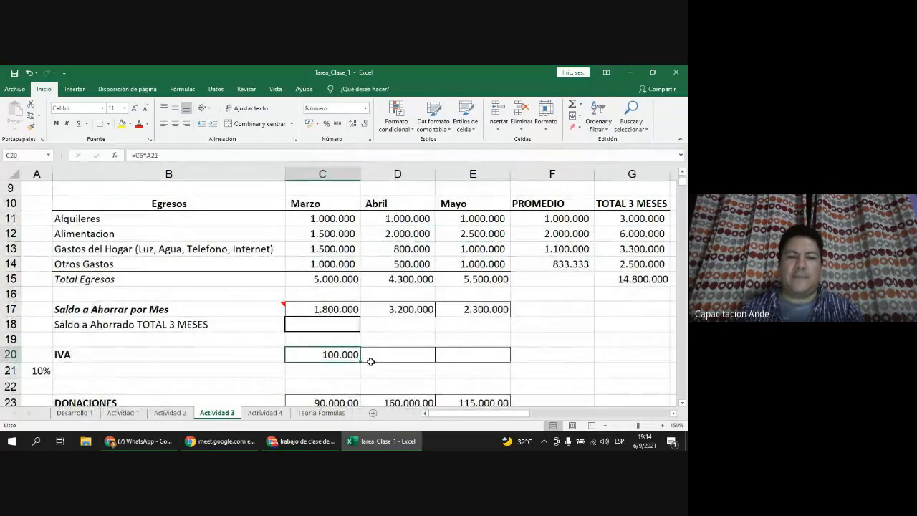
left_click_drag(360, 362, 484, 358)
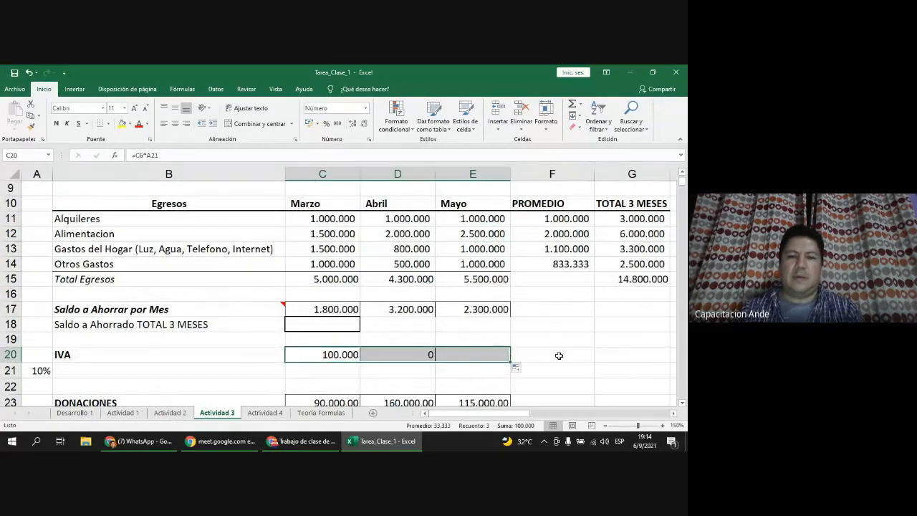
Step: Inspect the copied formulas =D6*B21 and =E6*C21, which both return 0
left_click(411, 358)
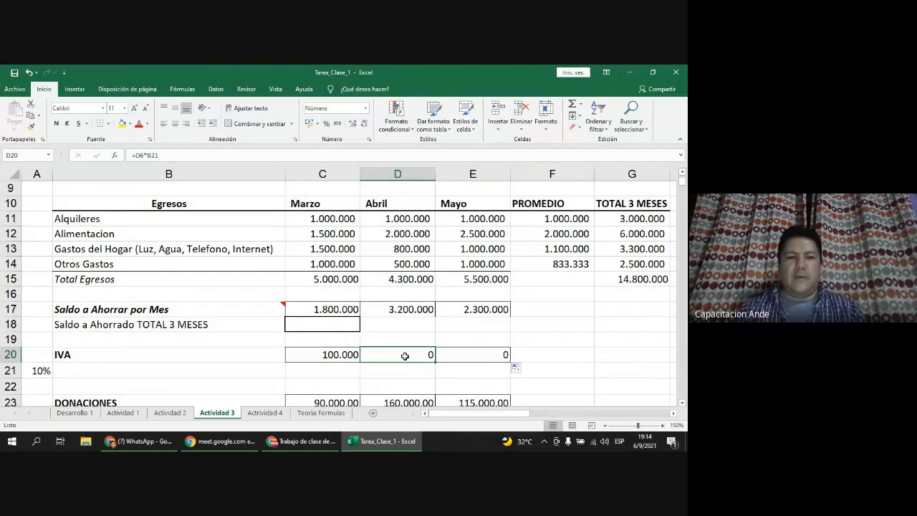
scroll(411, 354, "down", 1)
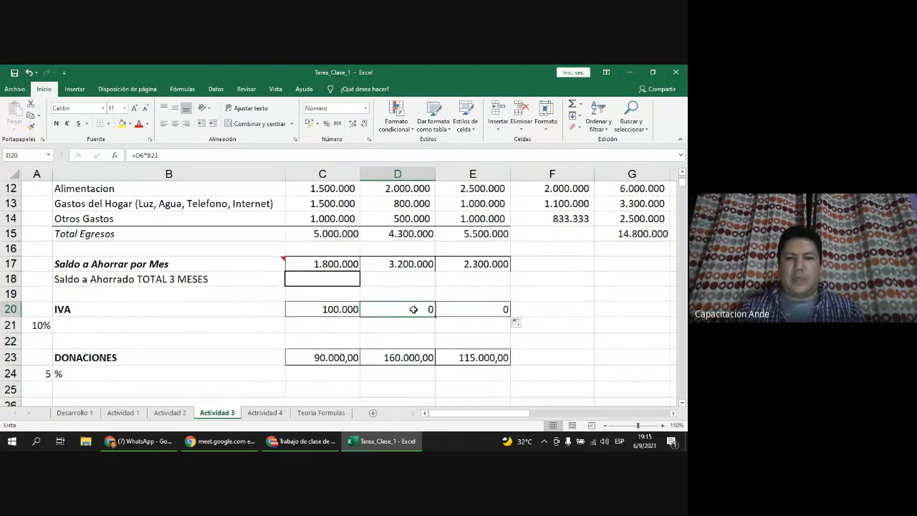
double_click(414, 309)
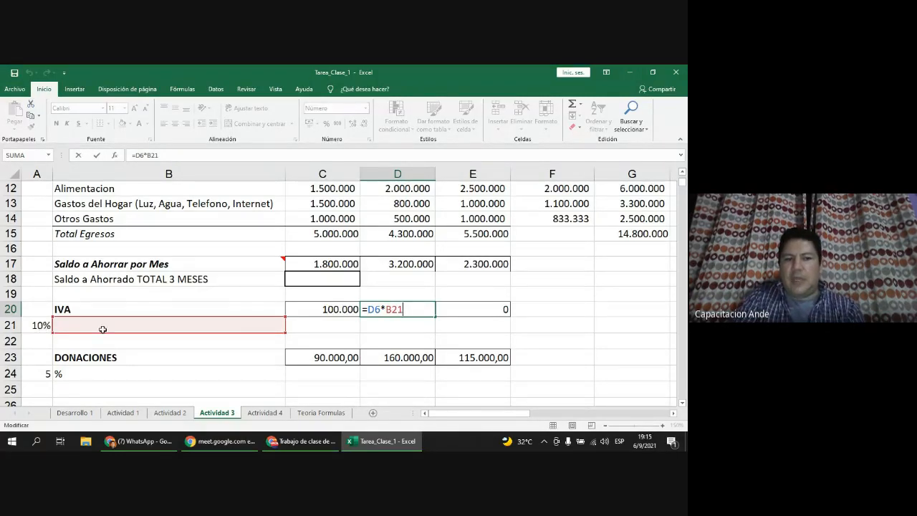
key("Return")
double_click(472, 309)
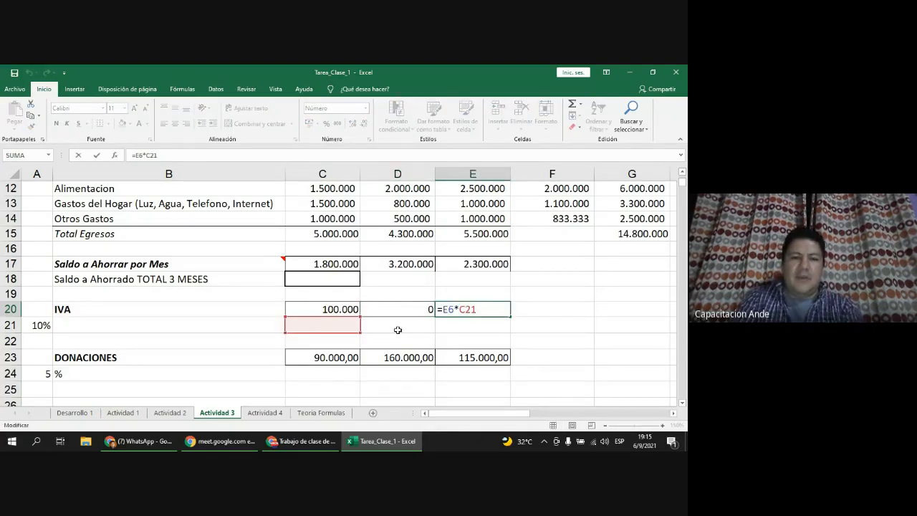
key("Return")
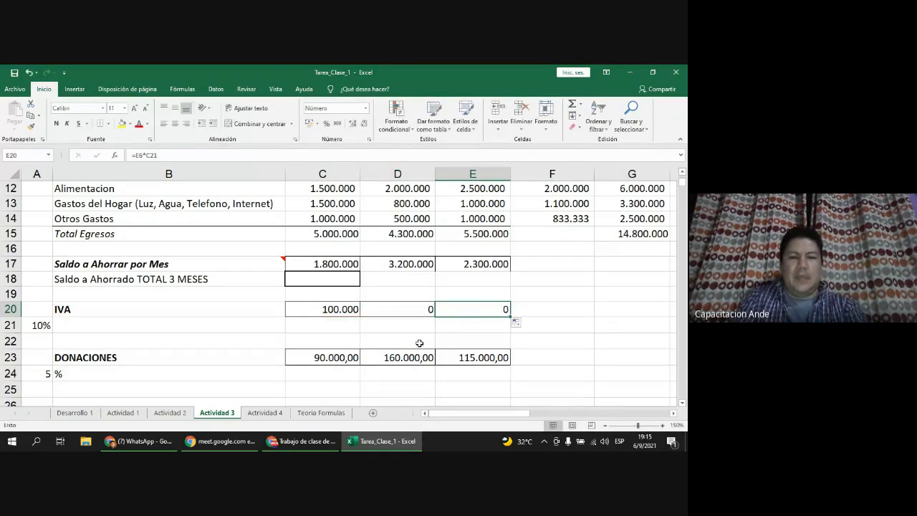
left_click(408, 310)
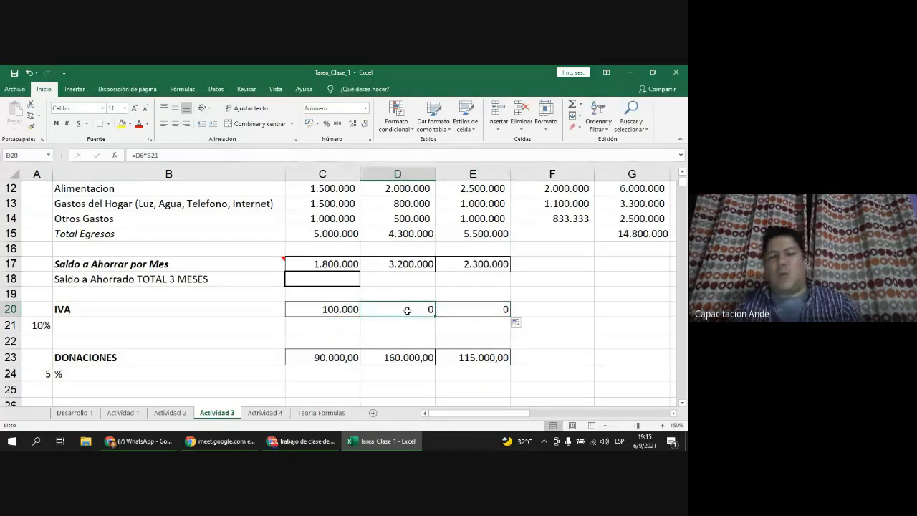
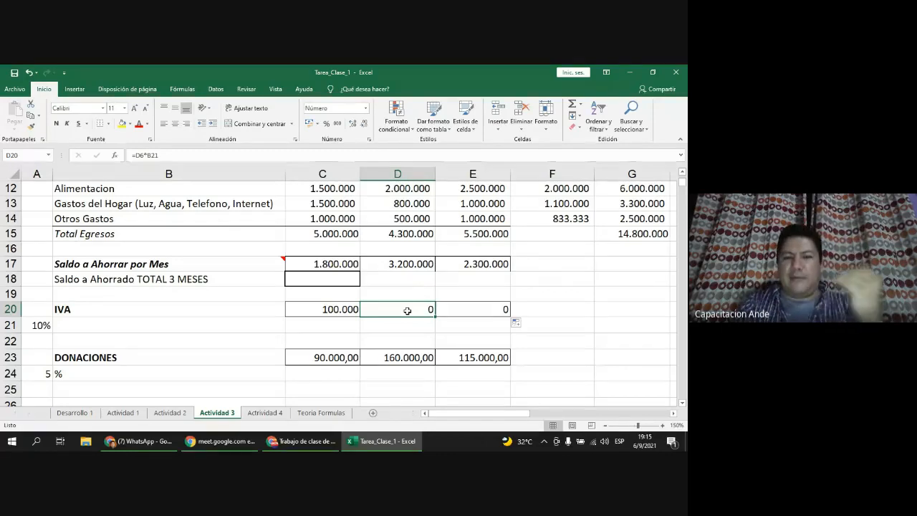
Step: Start editing the =C6*A21 IVA formula in cell C20
double_click(334, 311)
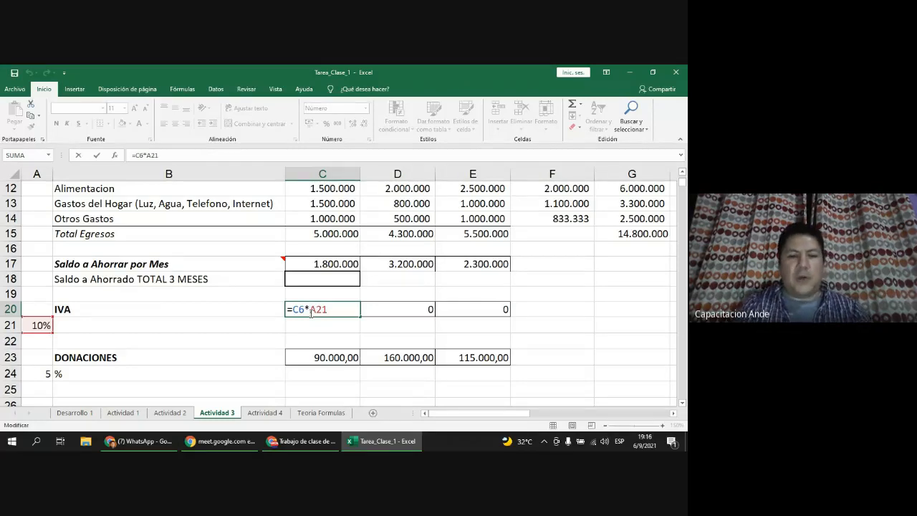
Step: Change A21 to $A$21 in C20 and fill the IVA formula across to E20
type("$A")
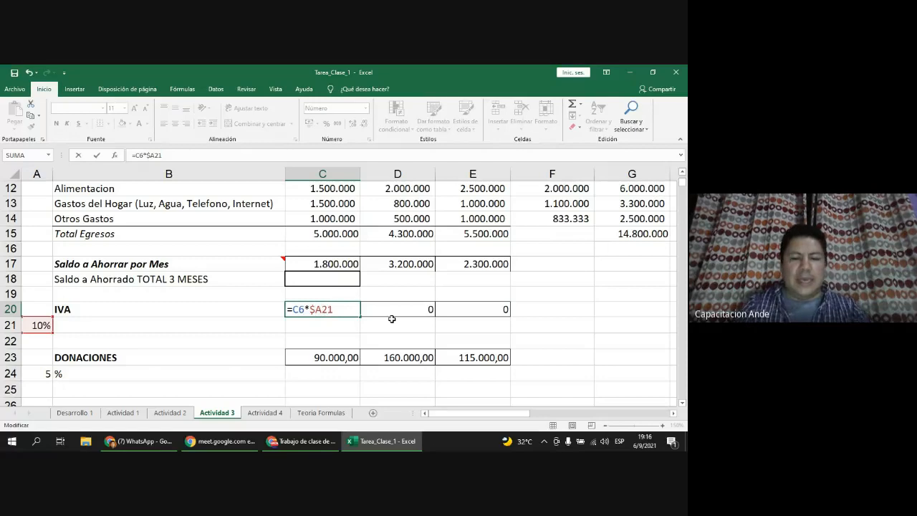
type("$")
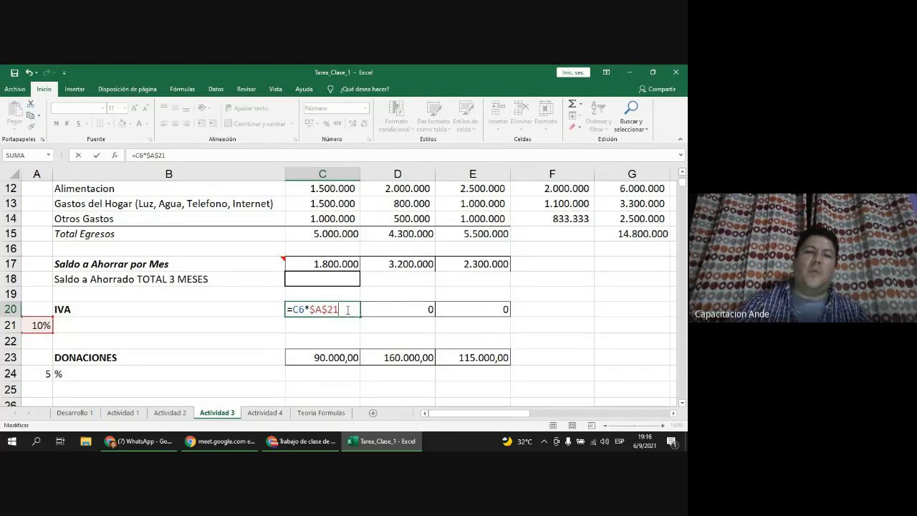
key("Return")
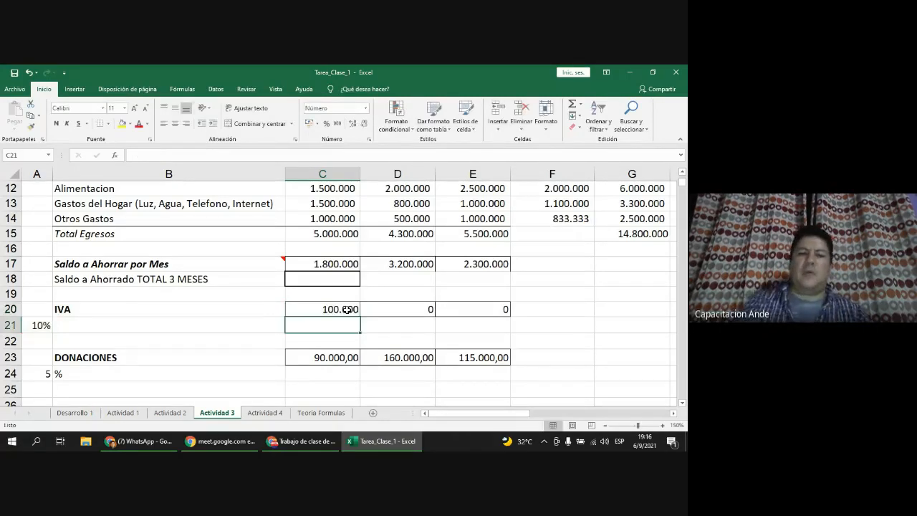
left_click(347, 310)
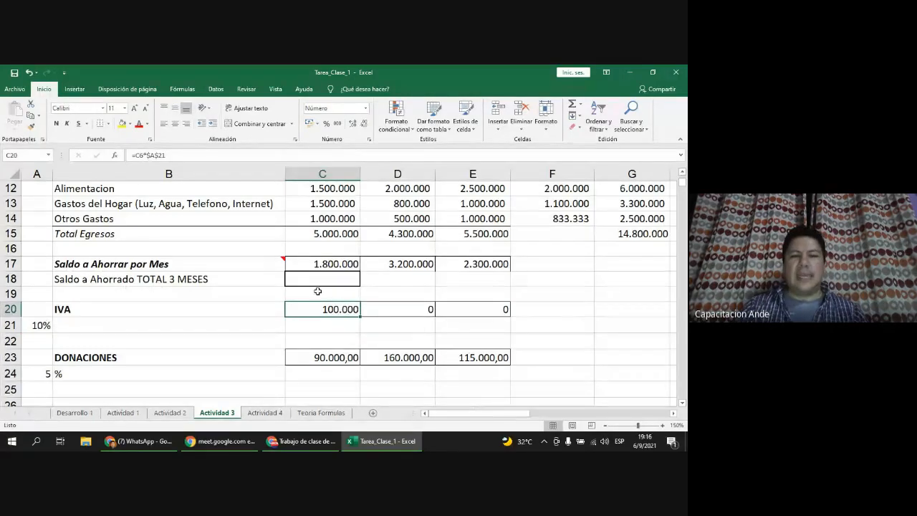
left_click_drag(360, 317, 406, 317)
left_click_drag(470, 313, 487, 313)
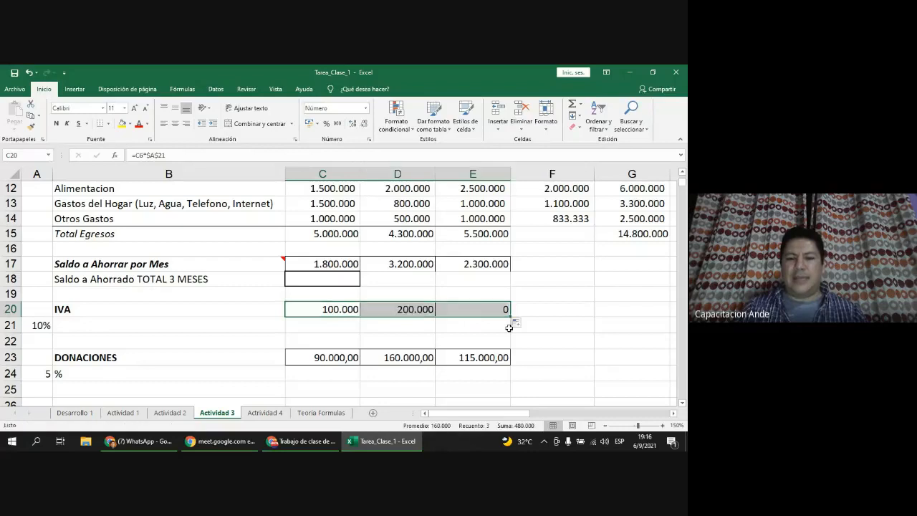
Step: Check the copied IVA formulas in D20 and E20, now showing 200.000 and 180.000
double_click(404, 311)
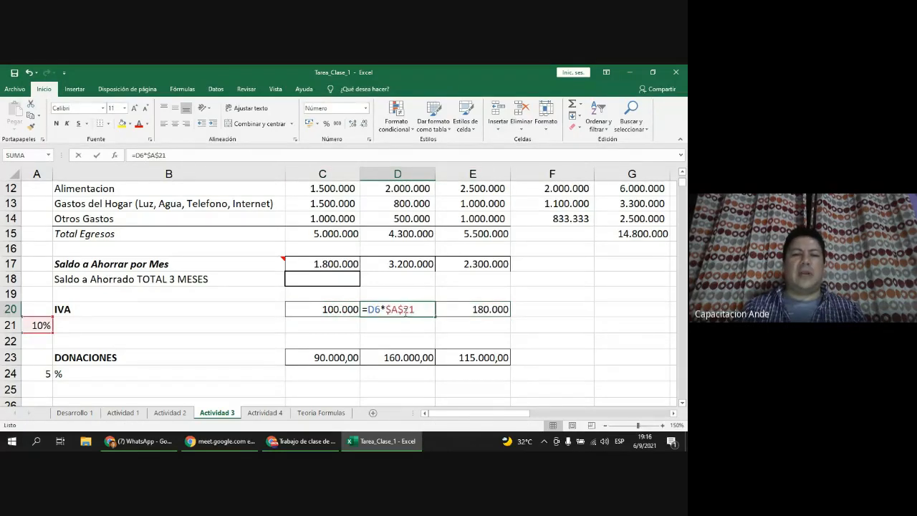
scroll(396, 349, "up", 1)
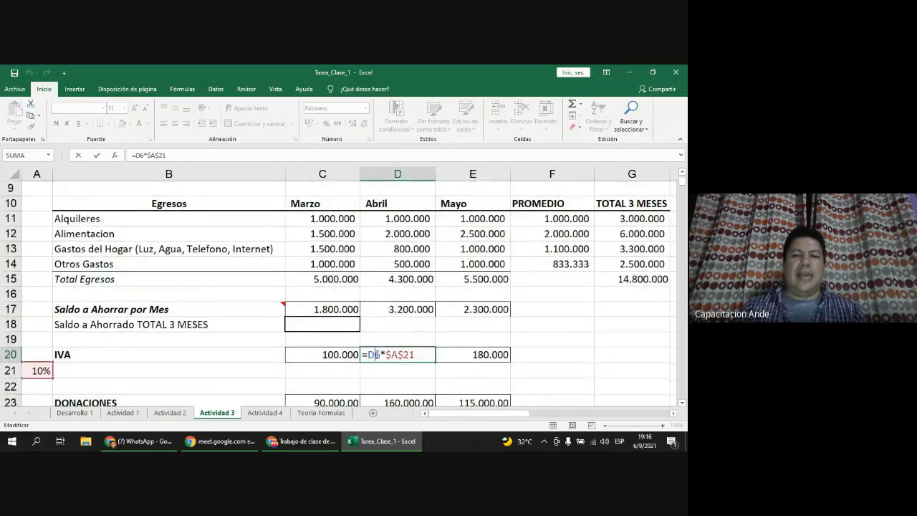
scroll(396, 351, "up", 2)
scroll(427, 258, "down", 2)
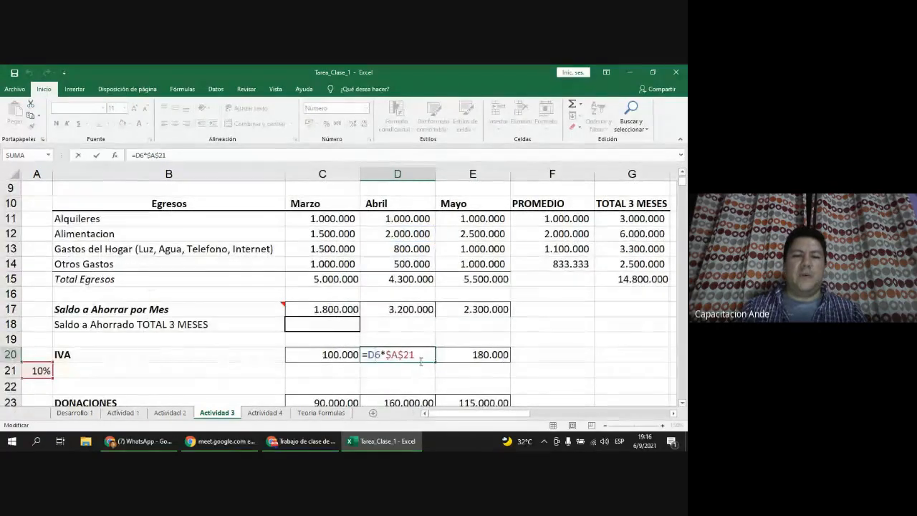
left_click(421, 355)
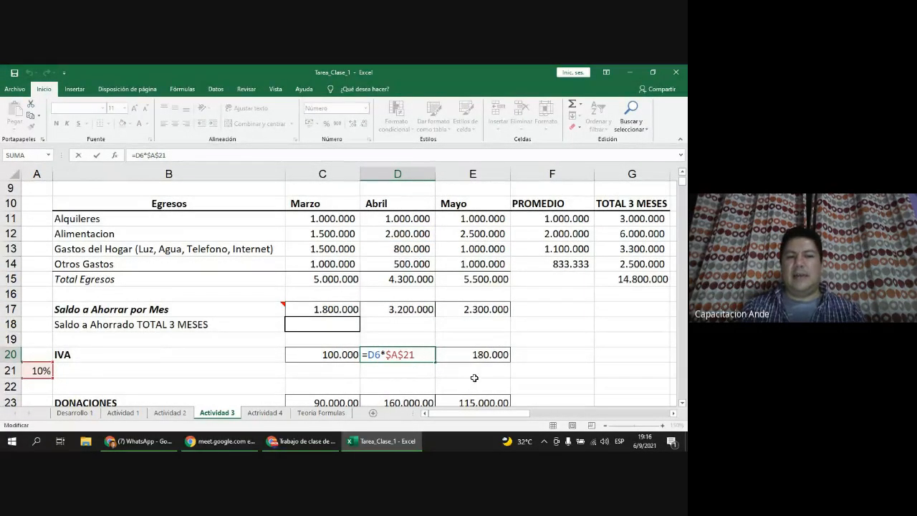
double_click(479, 355)
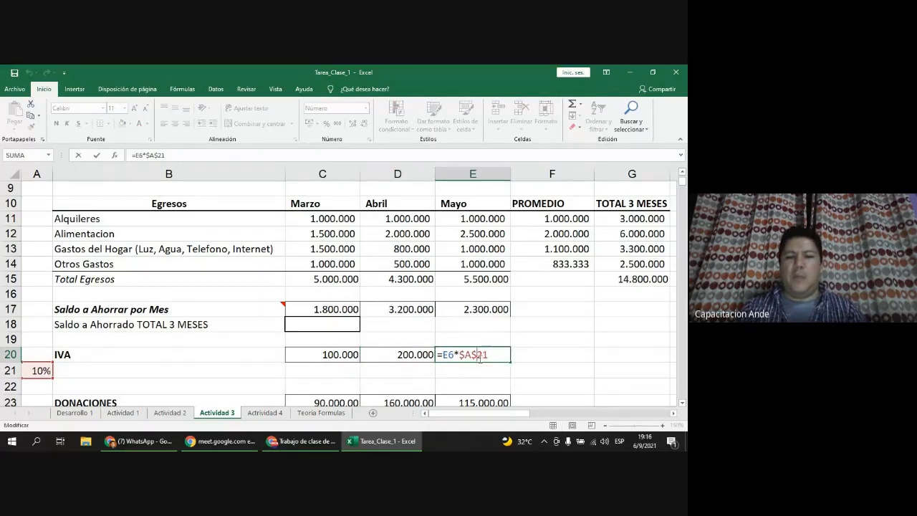
scroll(455, 345, "up", 2)
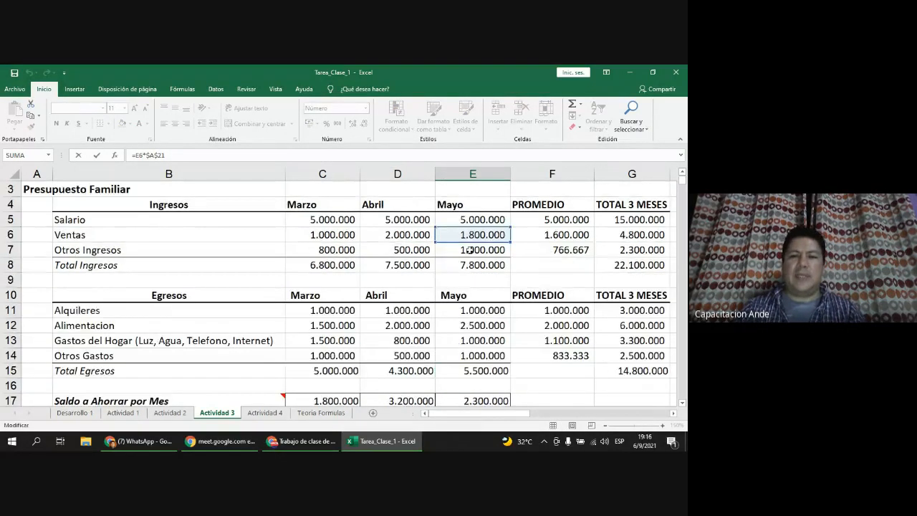
scroll(469, 249, "down", 2)
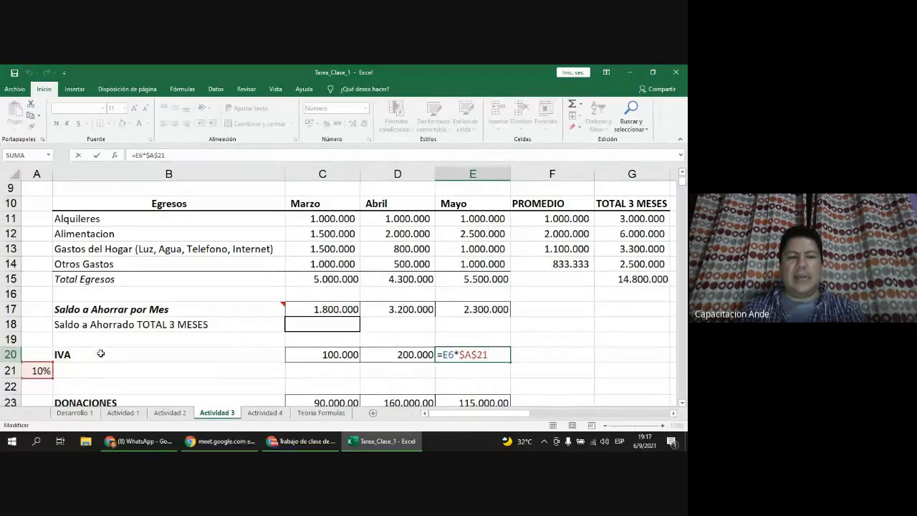
key("ctrl+Return")
scroll(175, 346, "down", 1)
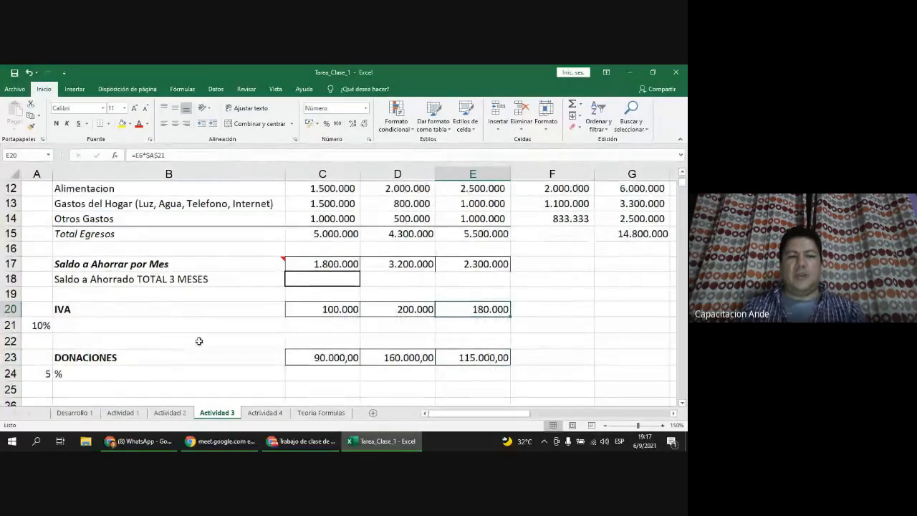
Step: Review the DONACIONES formula in C23, the rate in A24 and Total Ingresos in C8
left_click(332, 359)
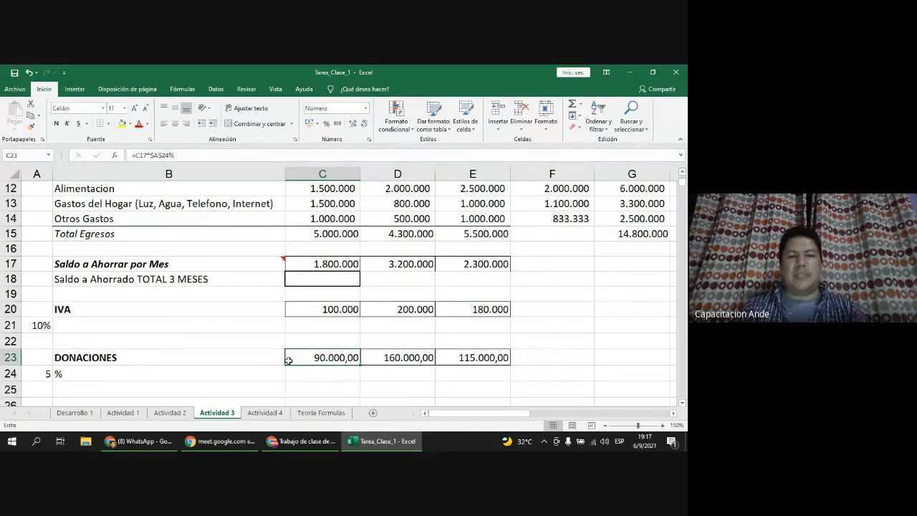
left_click(117, 360)
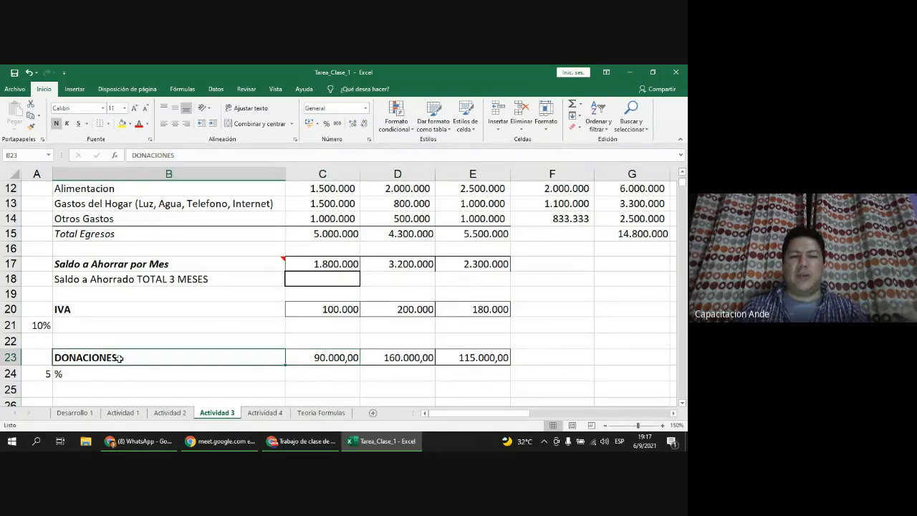
left_click(43, 378)
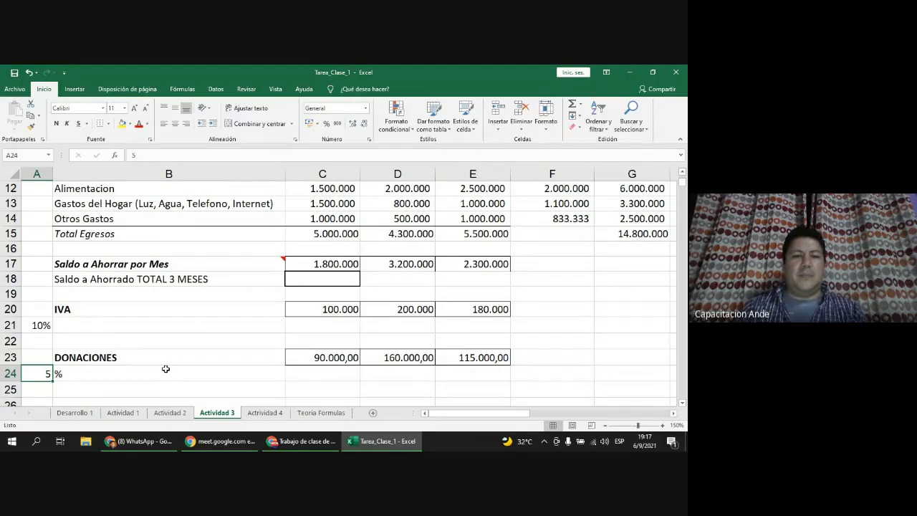
scroll(166, 369, "up", 3)
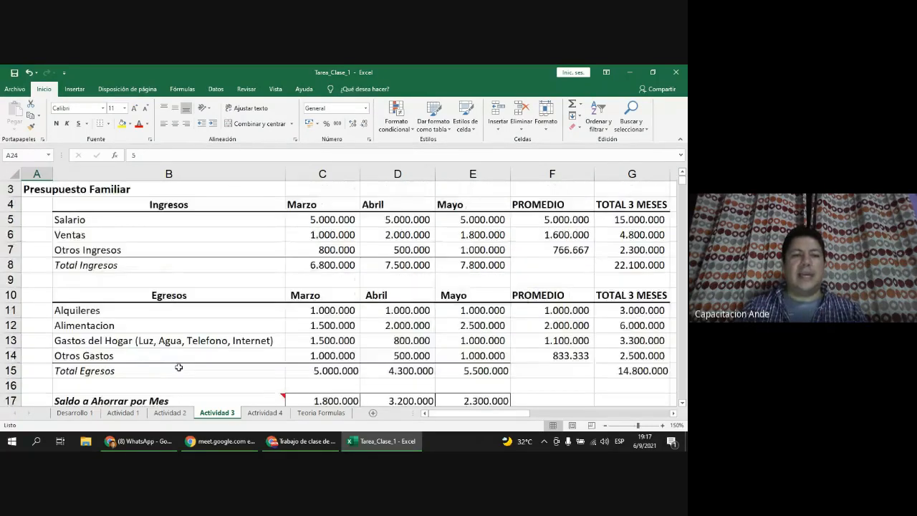
left_click(321, 276)
left_click(321, 265)
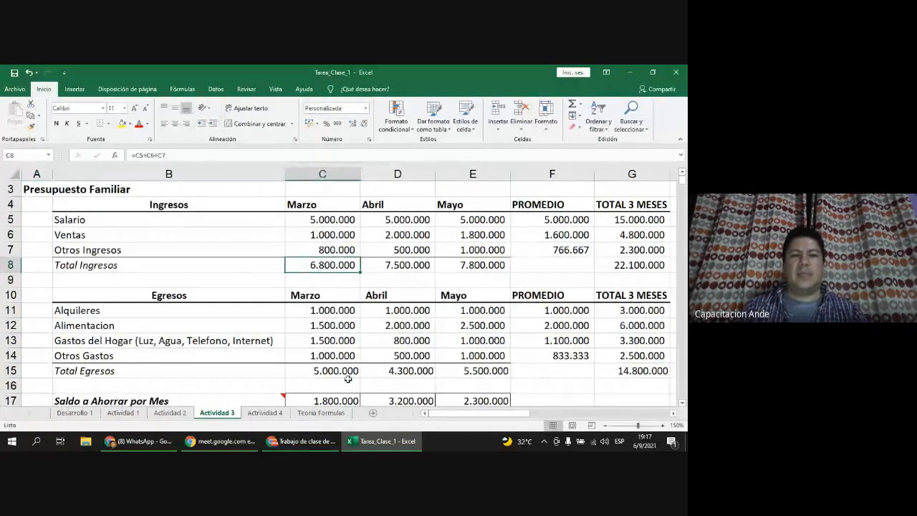
scroll(348, 379, "down", 2)
scroll(113, 351, "down", 2)
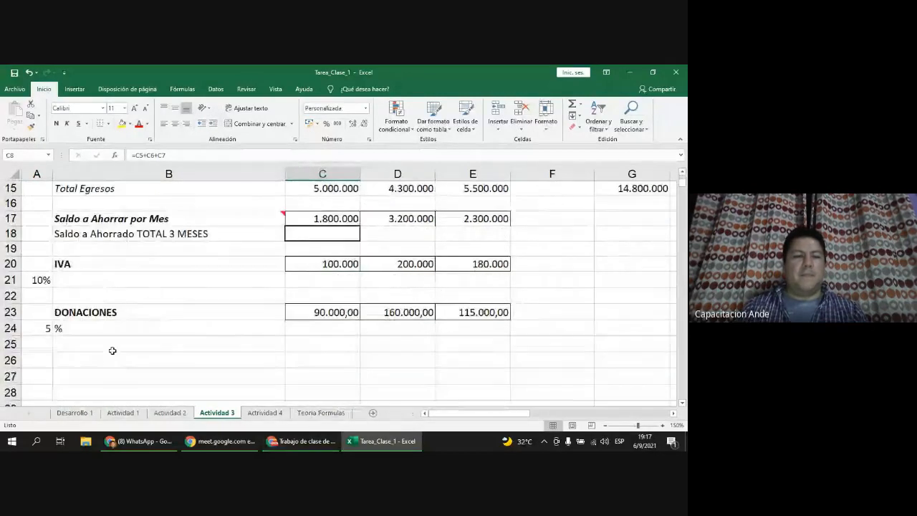
Step: Format A24 as Porcentaje and enter 5 as the donation rate
left_click(40, 329)
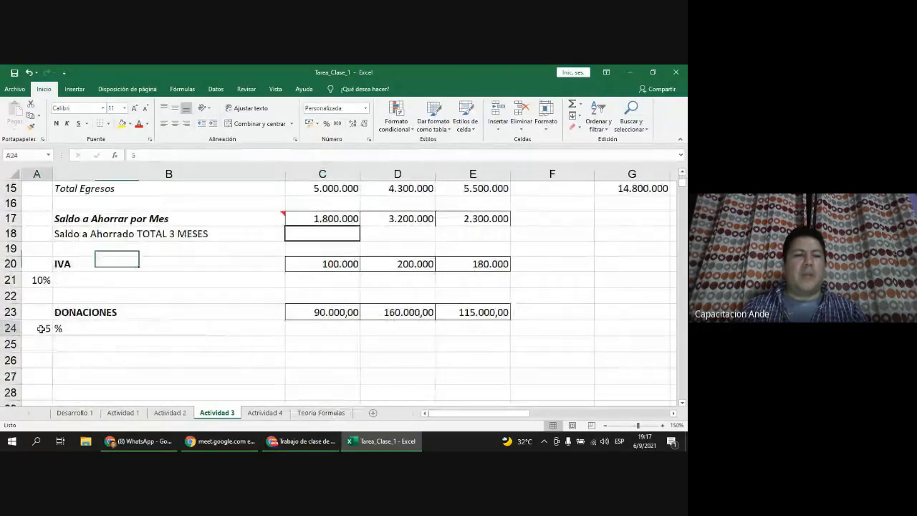
left_click(366, 108)
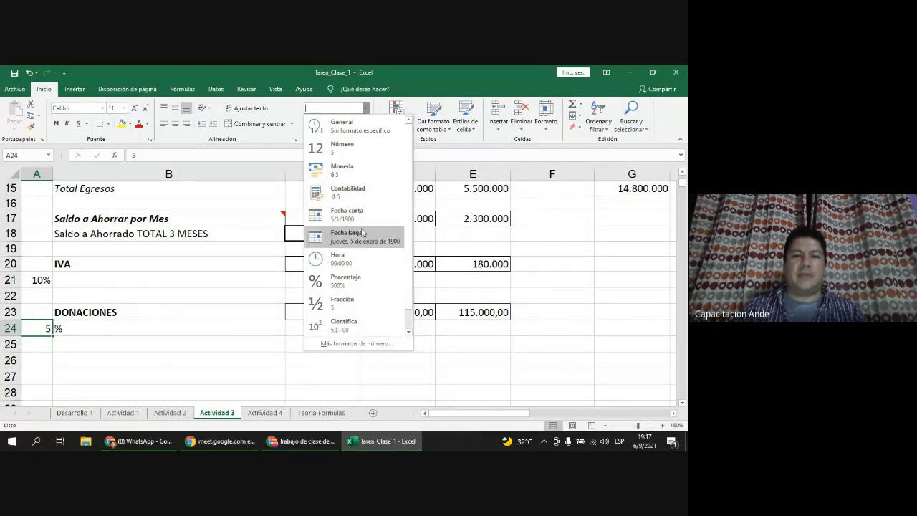
left_click(347, 279)
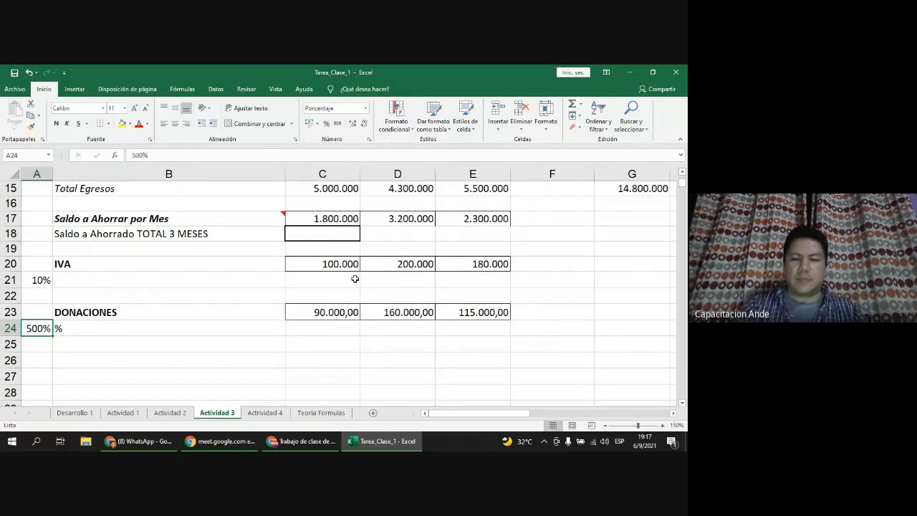
type("5")
key("Return")
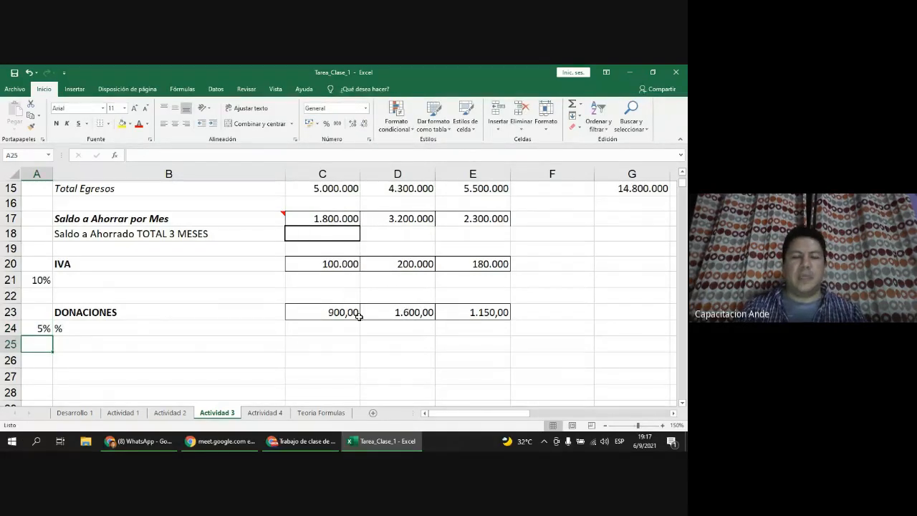
Step: Clear the old donations values from C23:E23
left_click(349, 314)
double_click(349, 314)
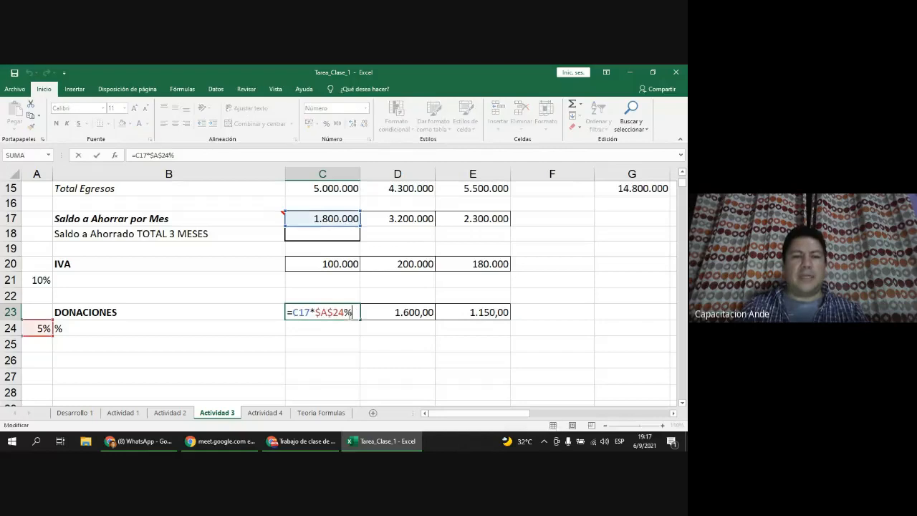
left_click_drag(299, 311, 477, 316)
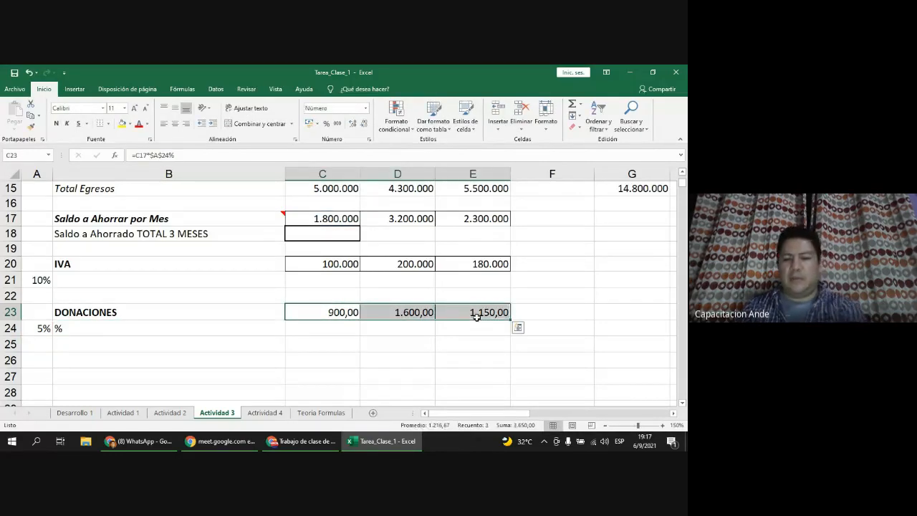
key("Delete")
Step: Build the formula =C8*A24 in C23
double_click(337, 310)
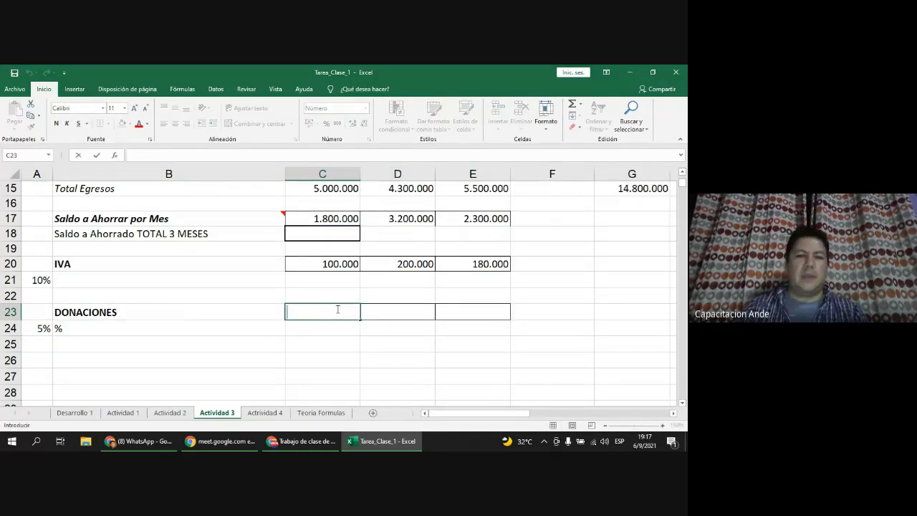
type("=")
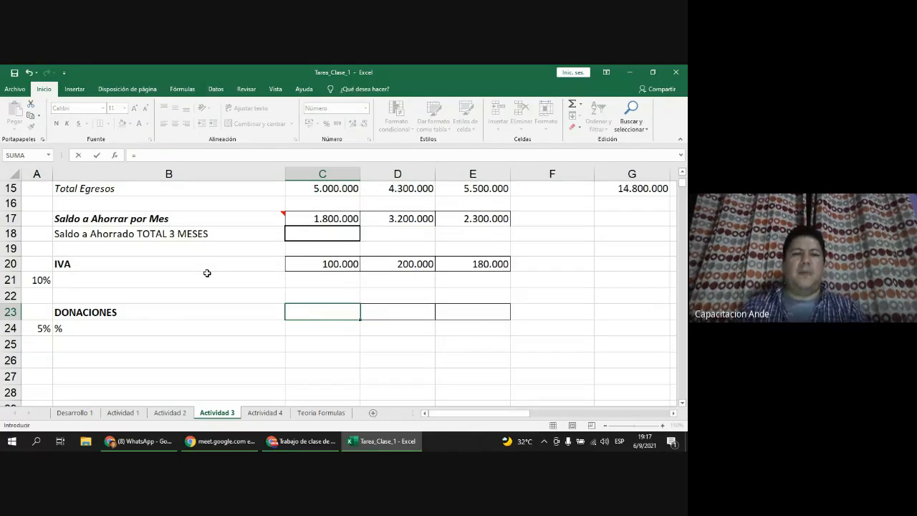
scroll(207, 273, "up", 2)
scroll(297, 291, "down", 1)
scroll(313, 352, "up", 3)
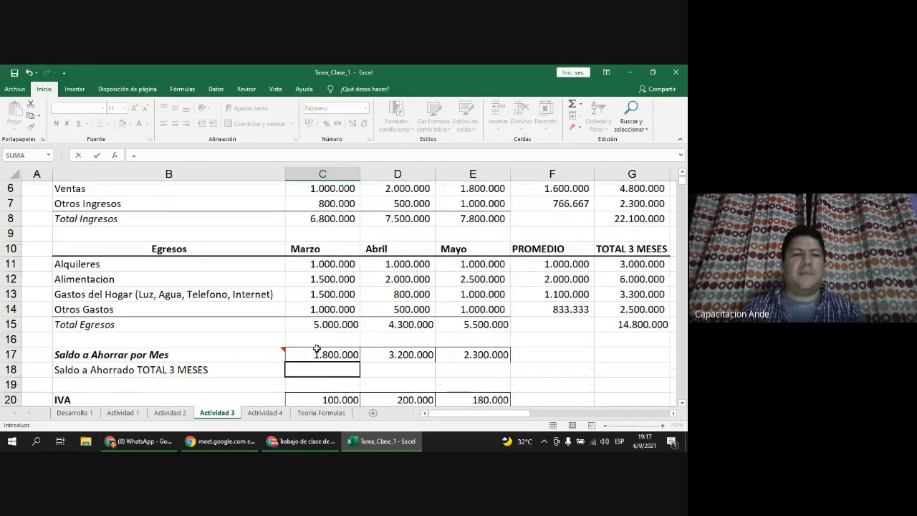
left_click(350, 264)
scroll(351, 287, "down", 3)
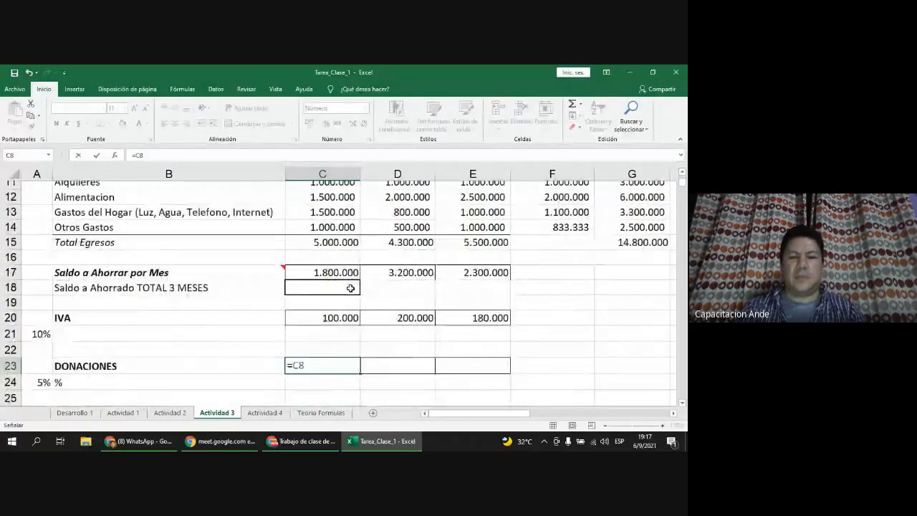
type("*")
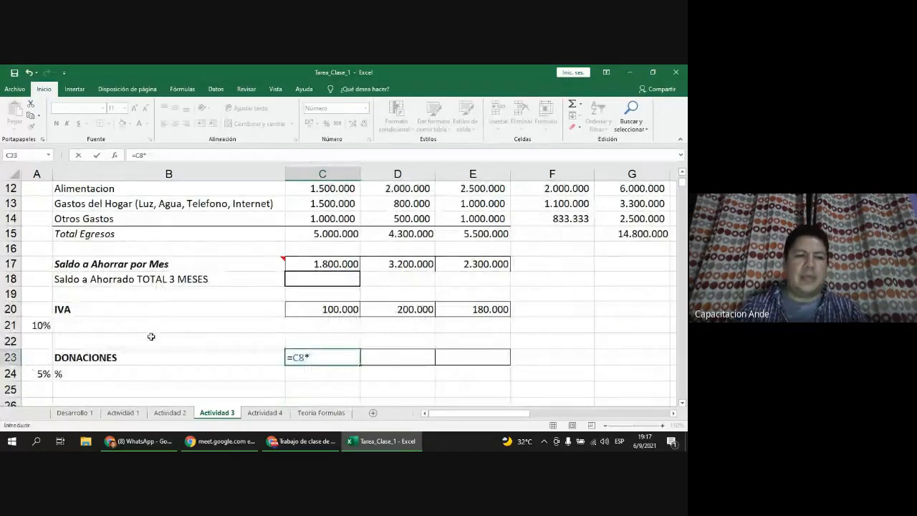
left_click(31, 375)
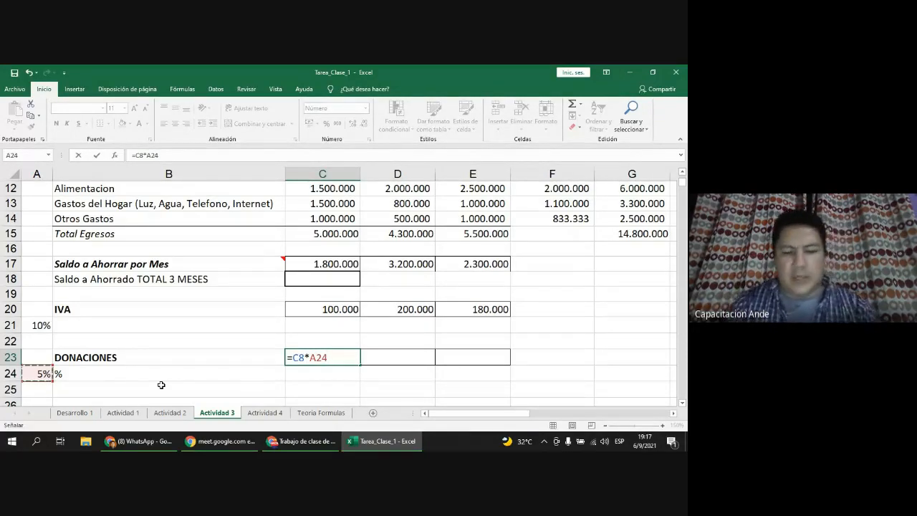
Step: Make the rate reference absolute as $A$24 with F4 and commit the formula
left_click(319, 358)
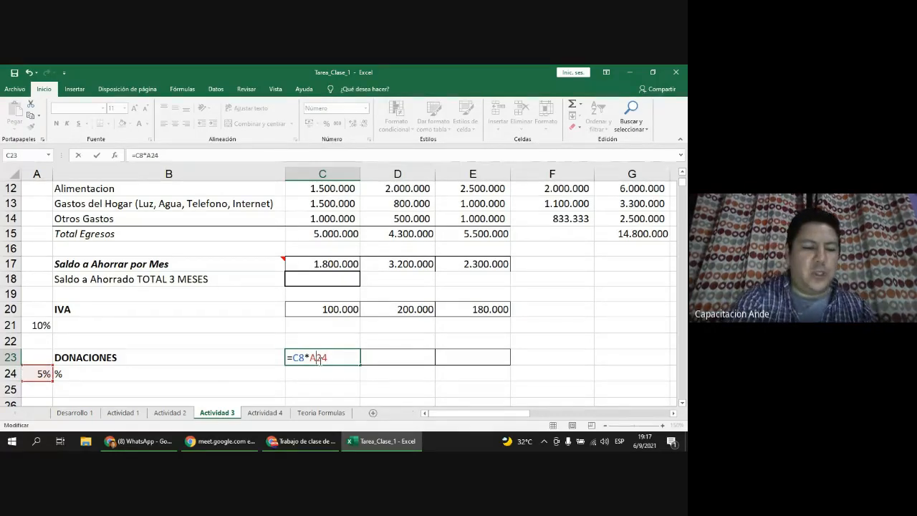
key("F4")
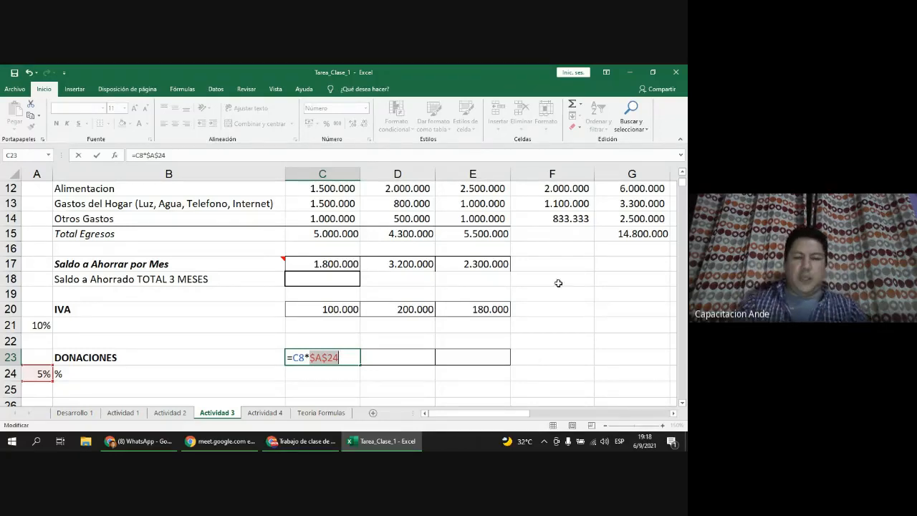
left_click(330, 357)
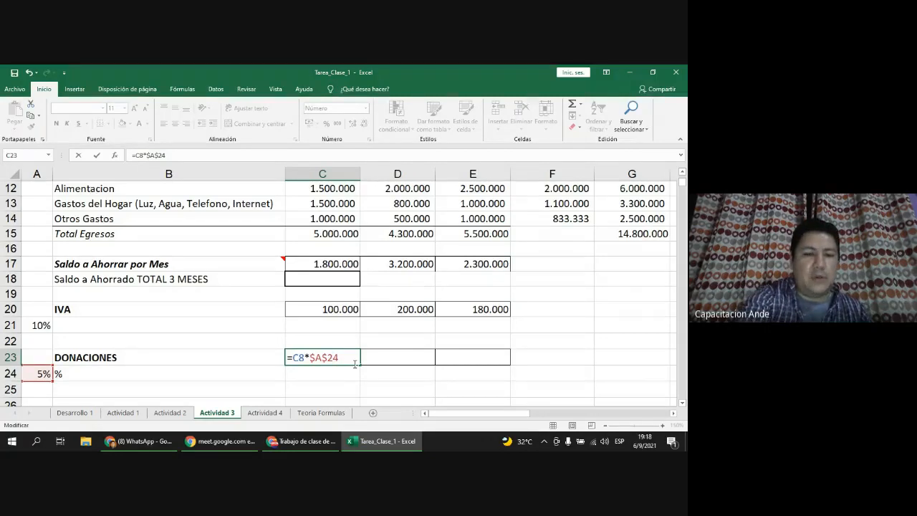
key("F4")
key("F4")
key("F4")
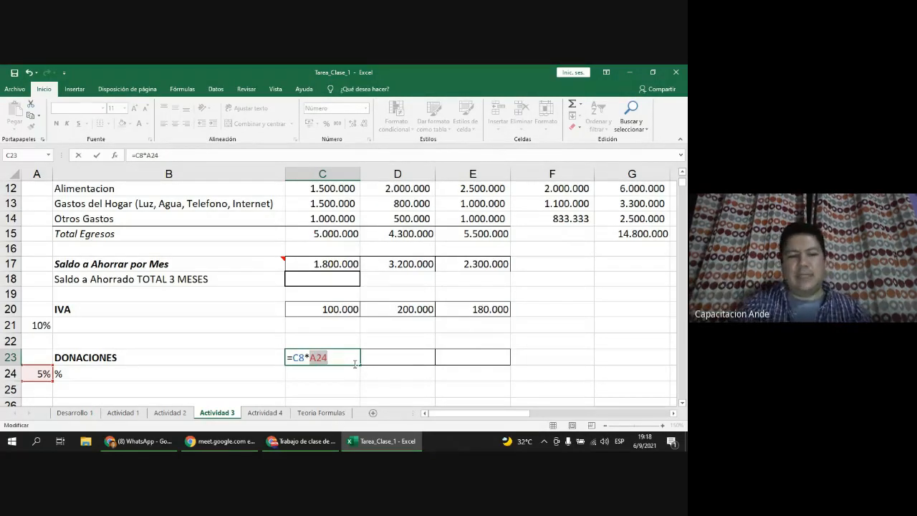
key("F4")
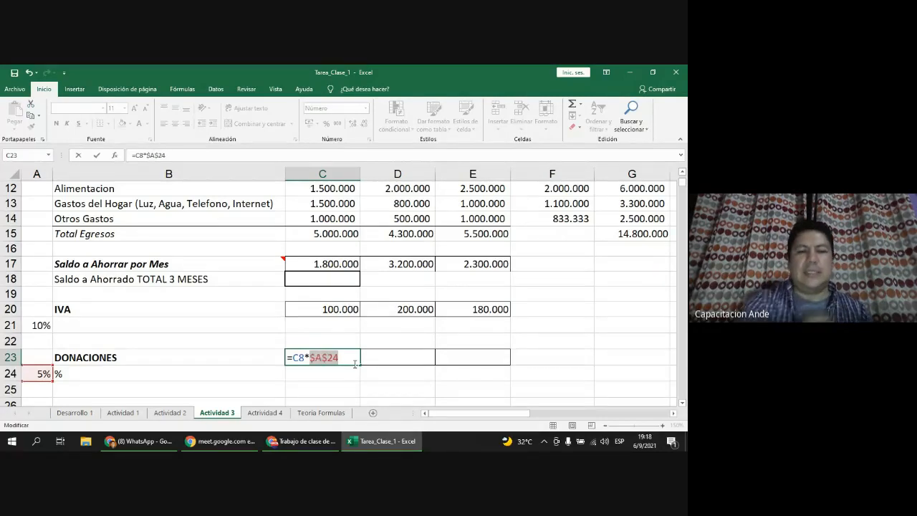
left_click(355, 364)
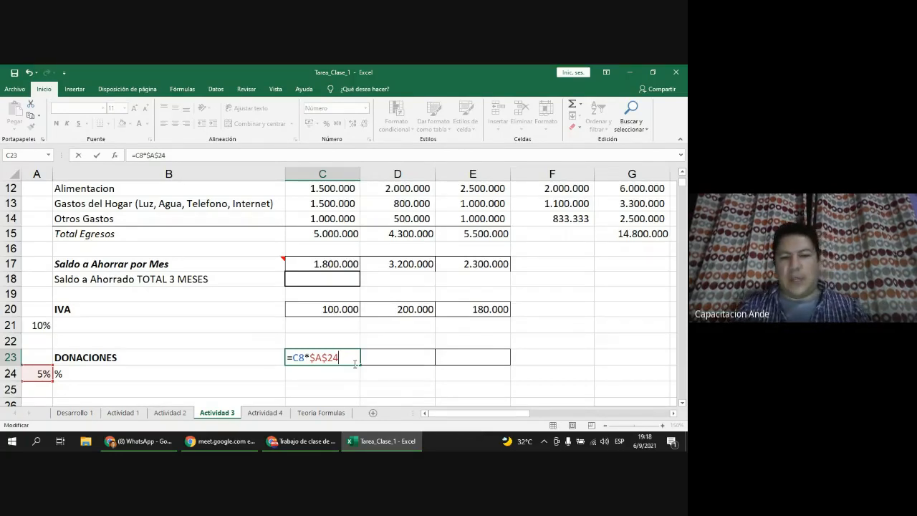
key("Return")
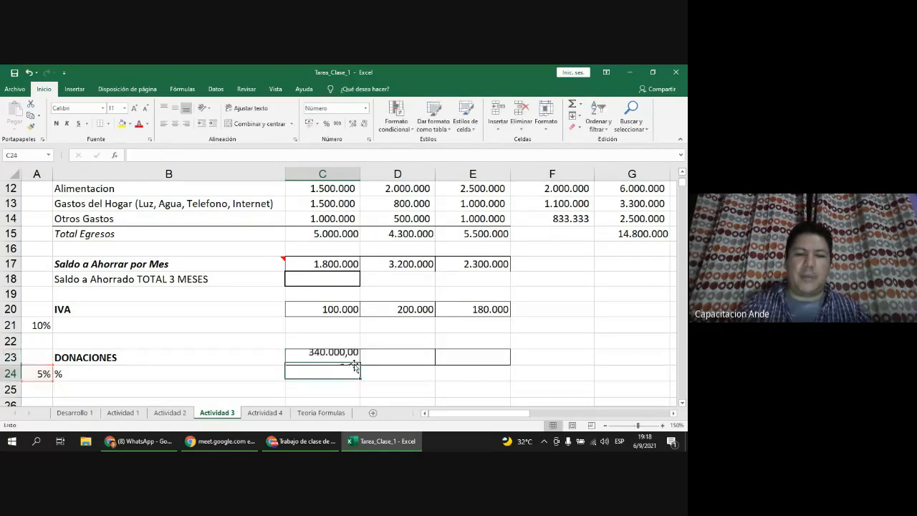
Step: Fill the donations formula to E23, giving 340.000,00, 375.000,00 and 390.000,00
key("Up")
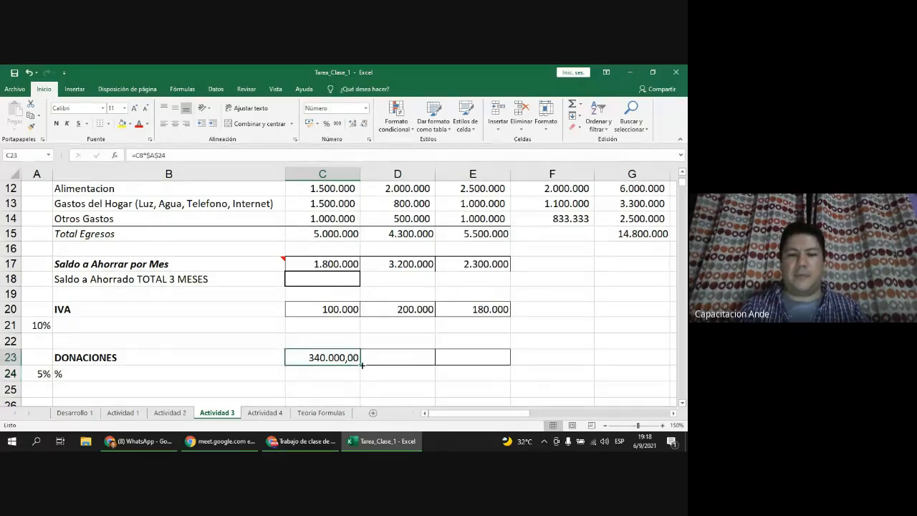
left_click_drag(361, 364, 488, 361)
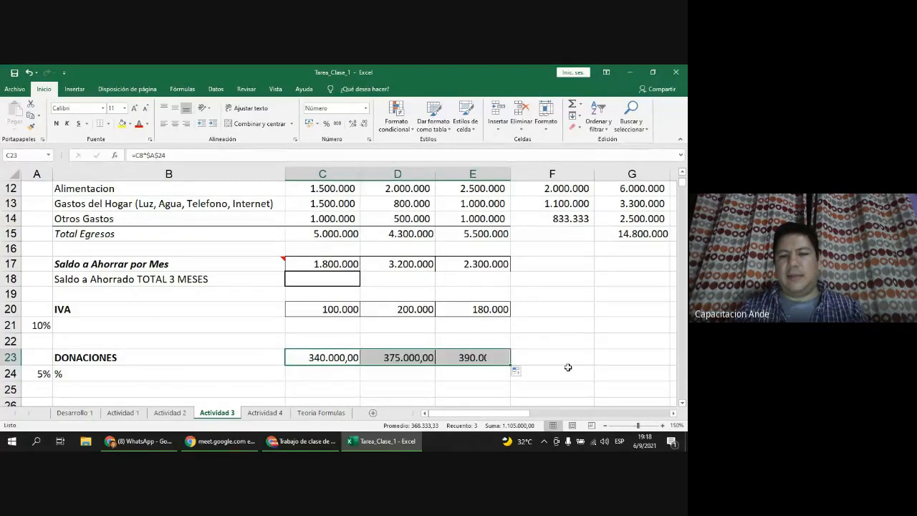
double_click(414, 356)
double_click(462, 357)
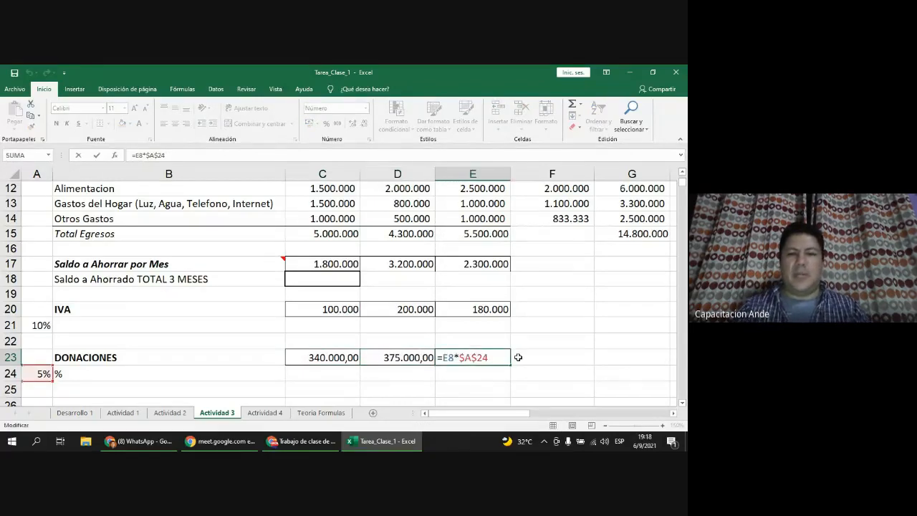
left_click(475, 296)
scroll(477, 311, "up", 1)
scroll(478, 311, "up", 3)
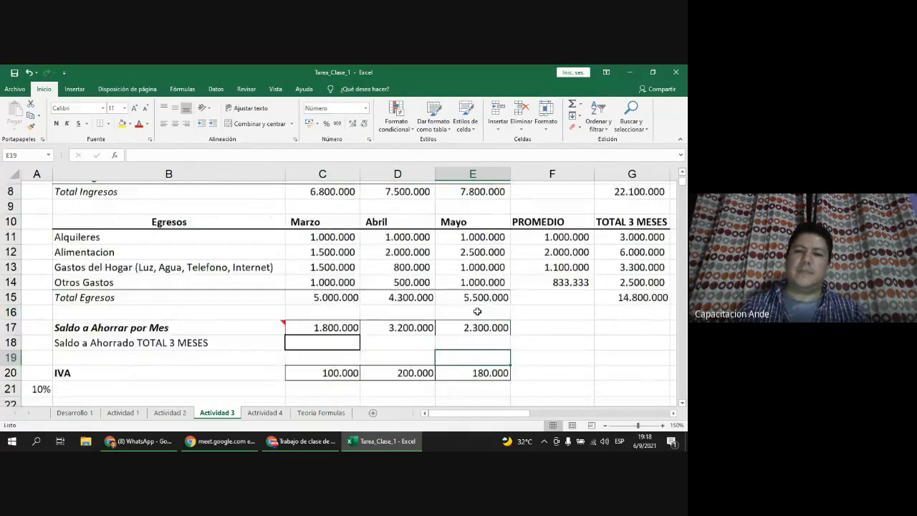
scroll(478, 311, "down", 1)
scroll(466, 311, "down", 2)
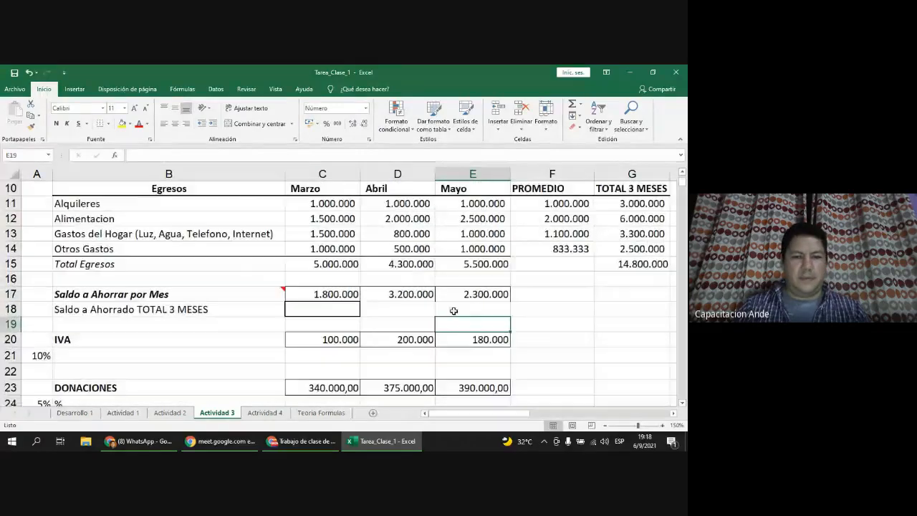
Step: Go to the Actividad 4 sheet with the empty family-record table
left_click(271, 416)
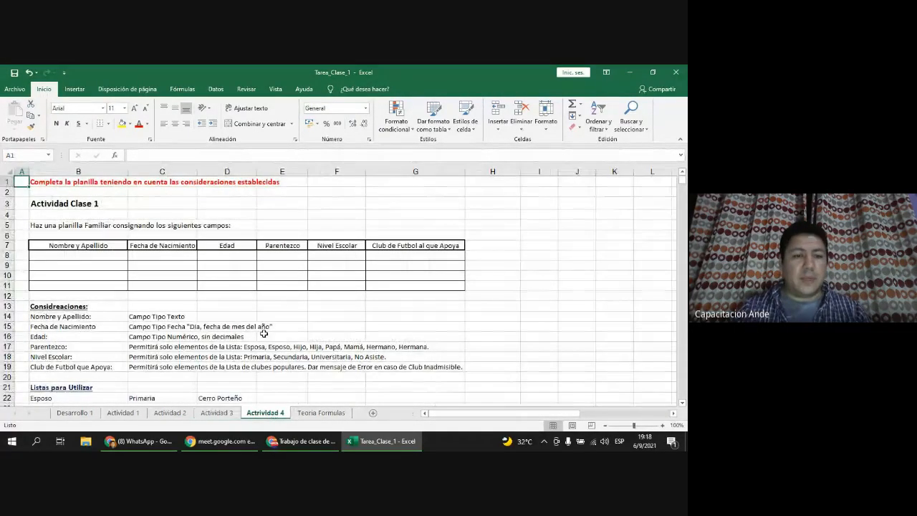
scroll(98, 332, "up", 1)
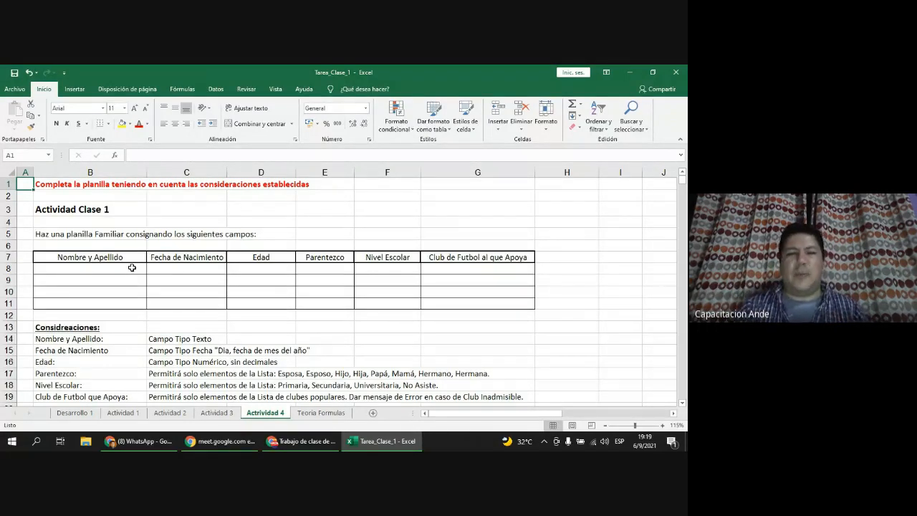
Step: Select cells D8:D11 under the Edad header
left_click(267, 269)
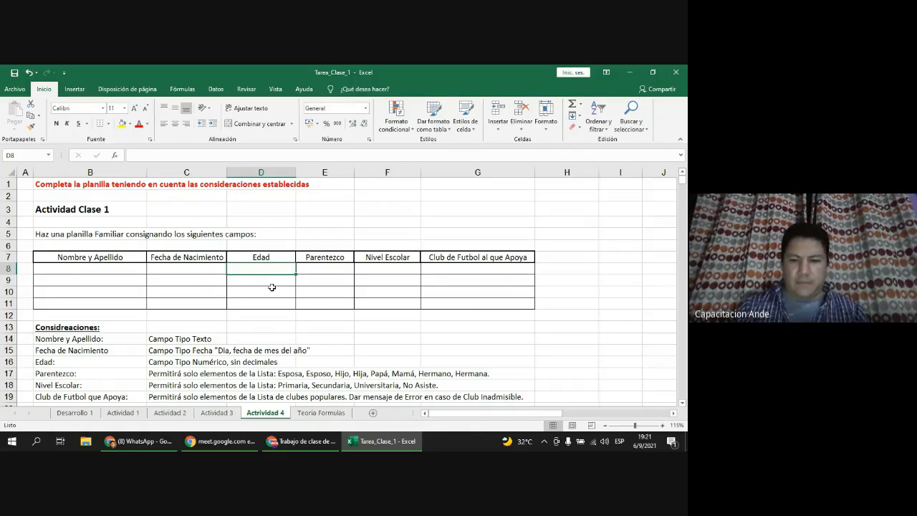
scroll(273, 287, "up", 3)
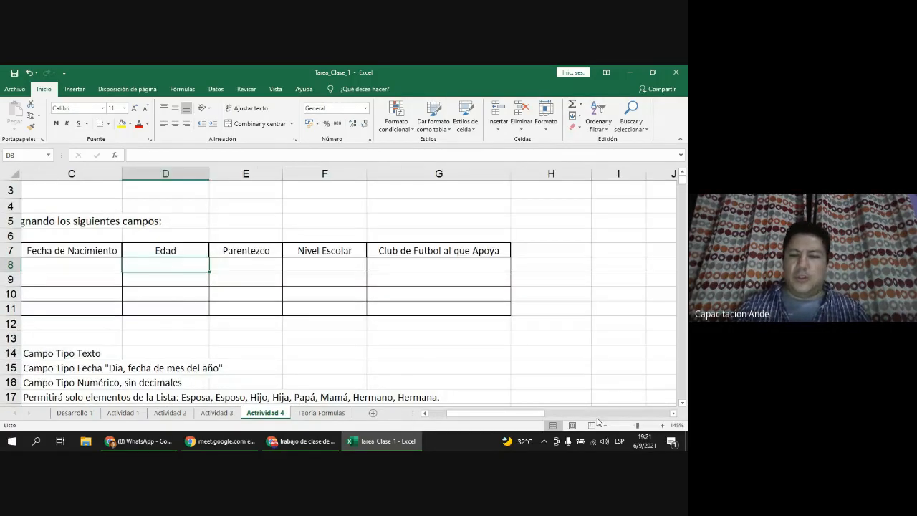
left_click_drag(502, 414, 482, 414)
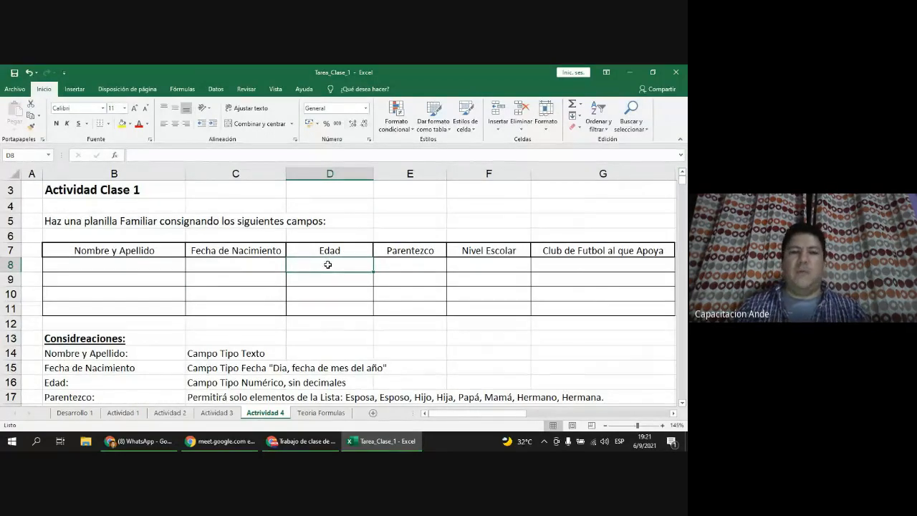
left_click_drag(327, 264, 334, 308)
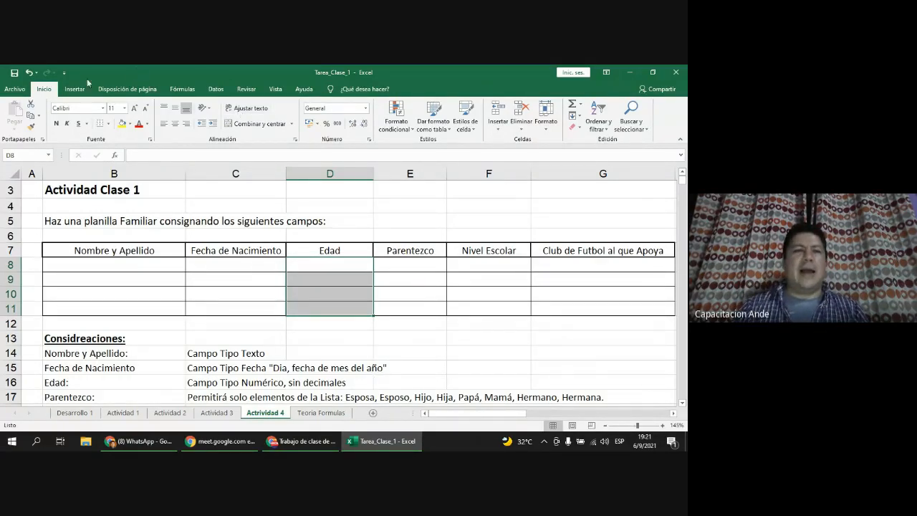
Step: Add a data validation rule to D8:D11 allowing whole numbers greater than or equal to 18
left_click(215, 90)
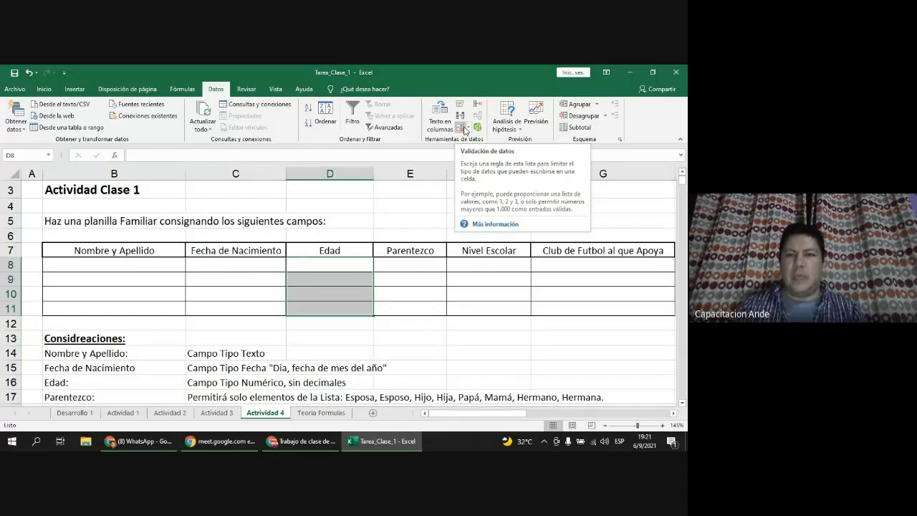
left_click(459, 129)
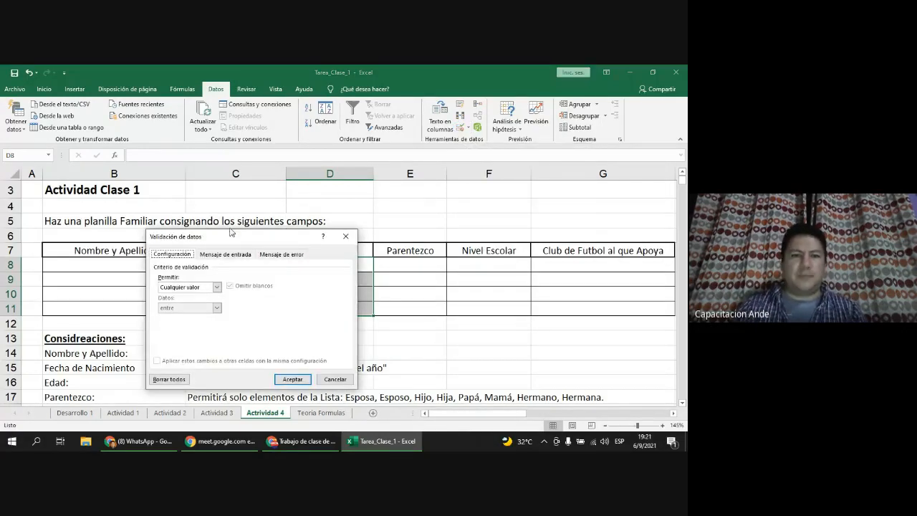
left_click_drag(236, 237, 336, 177)
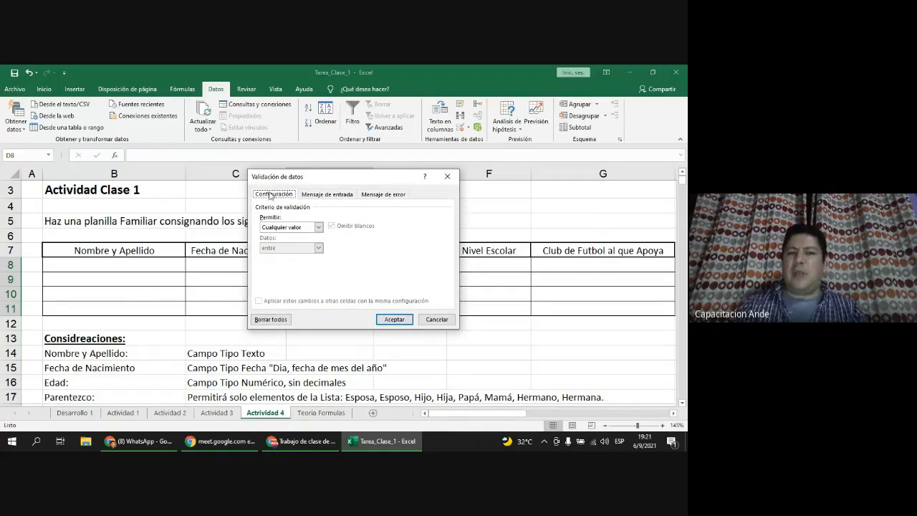
left_click(319, 227)
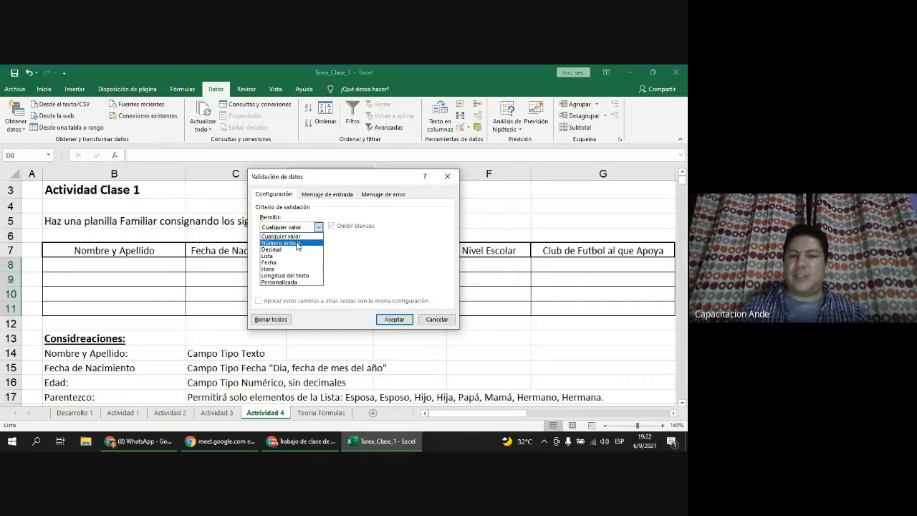
left_click(298, 244)
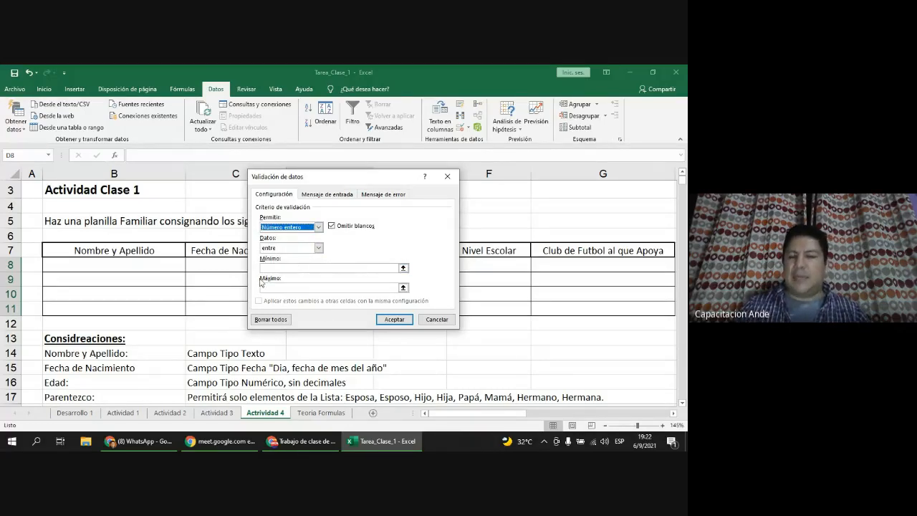
left_click(319, 248)
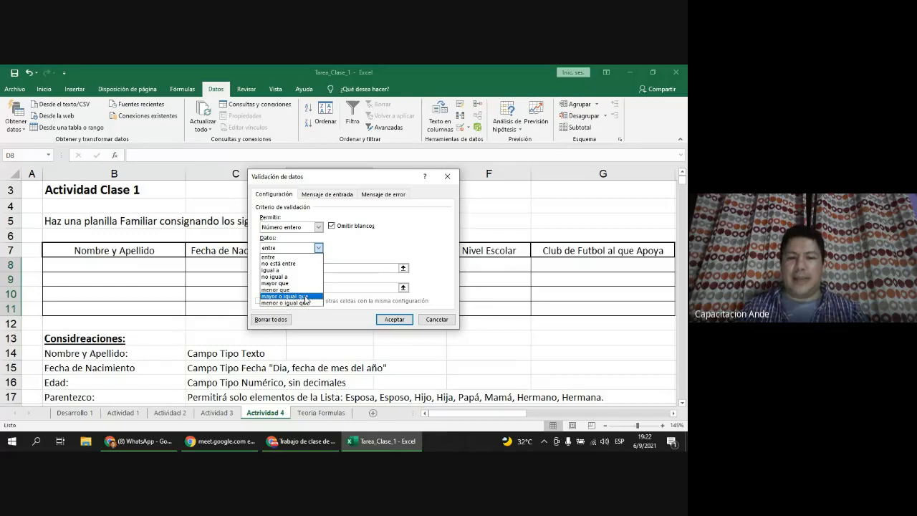
left_click(307, 296)
left_click(269, 268)
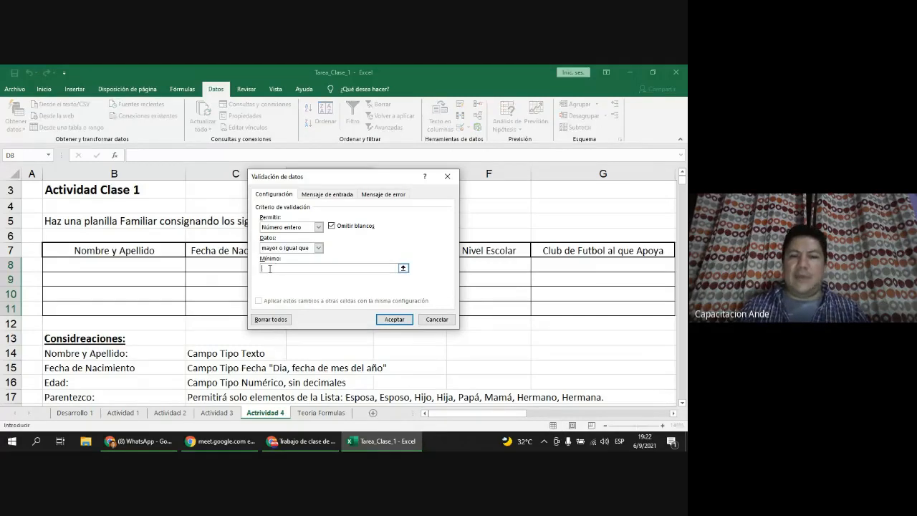
type("18")
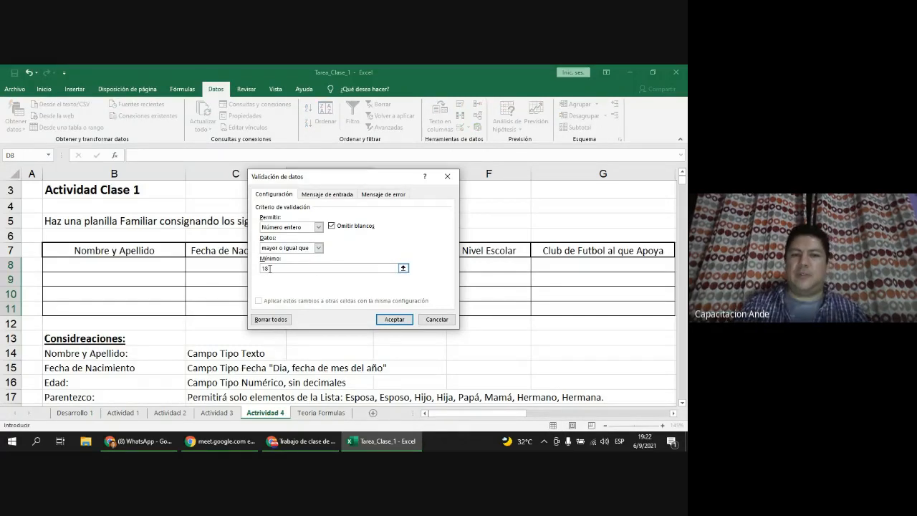
left_click(406, 320)
left_click(174, 260)
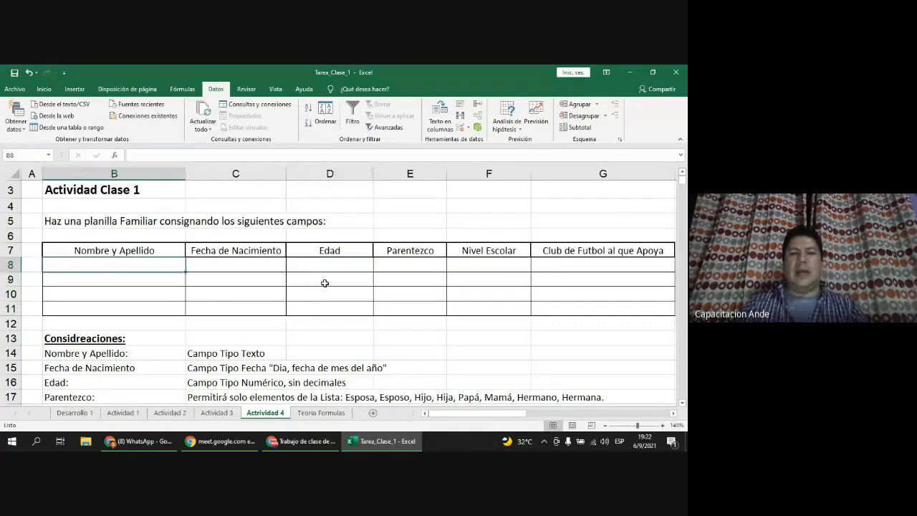
Step: Enter age 20 in D8, then try 17 and see it rejected
left_click(353, 267)
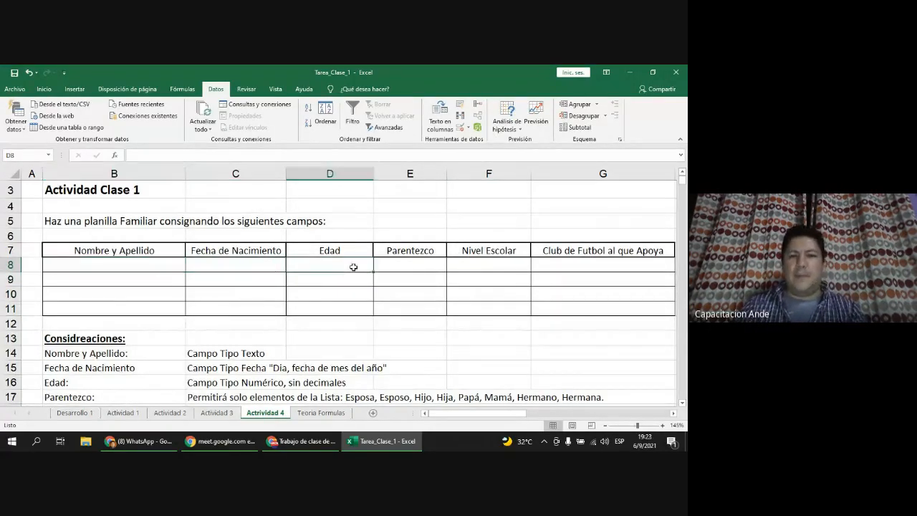
type("20")
key("Return")
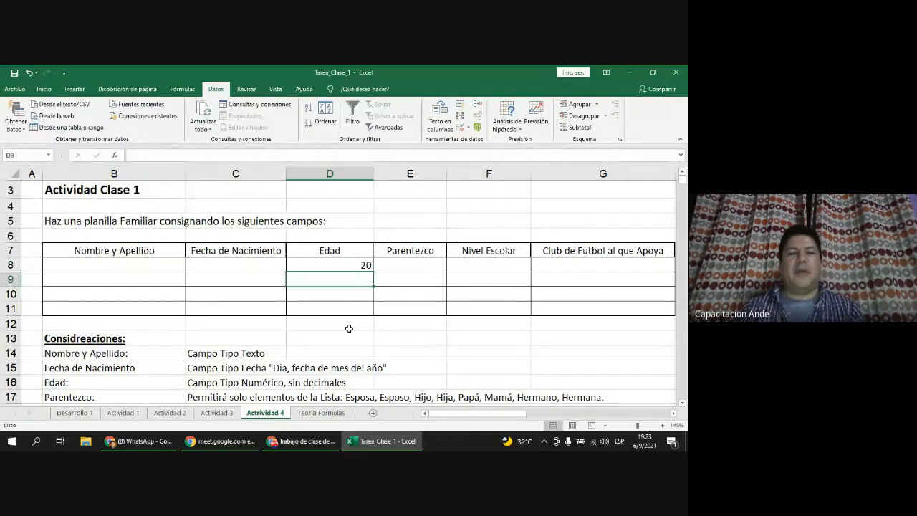
left_click(345, 265)
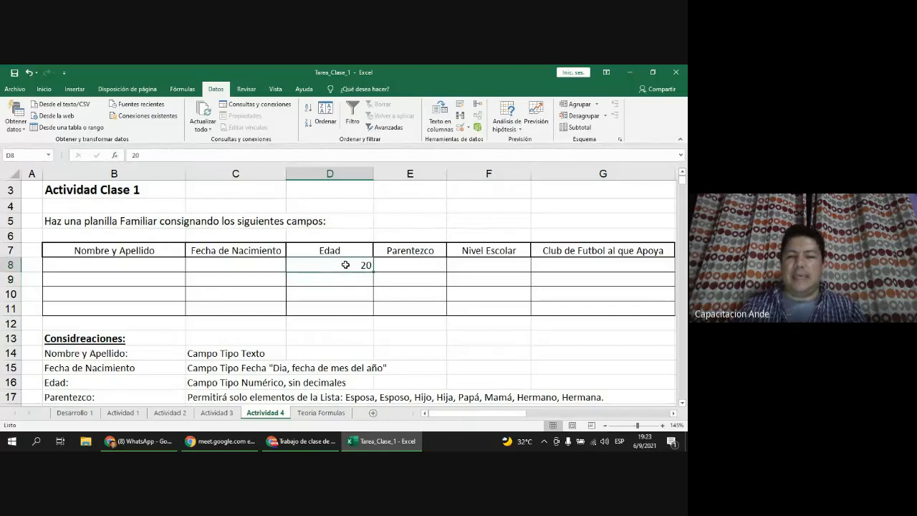
type("17")
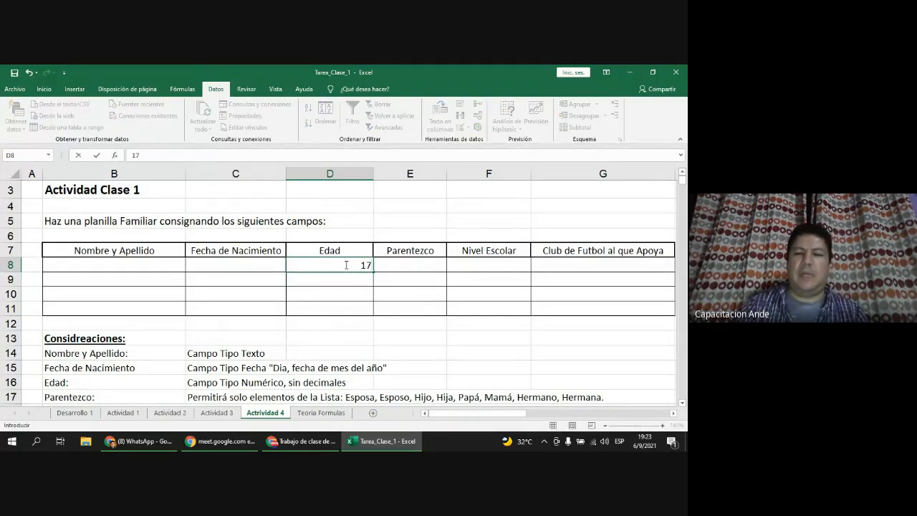
key("Return")
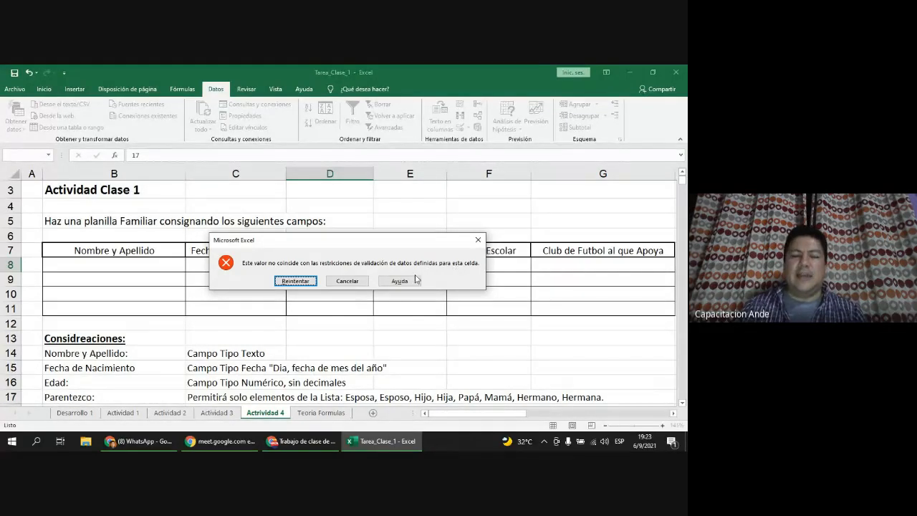
left_click(363, 281)
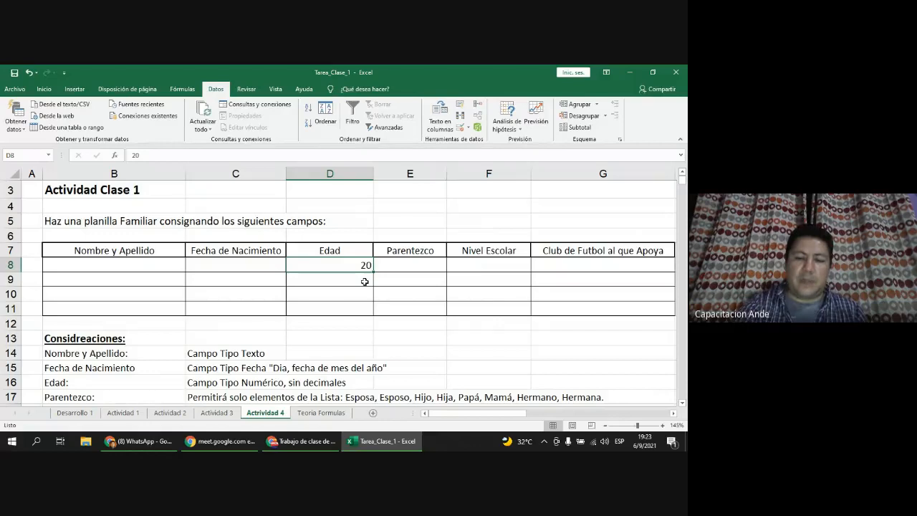
key("Delete")
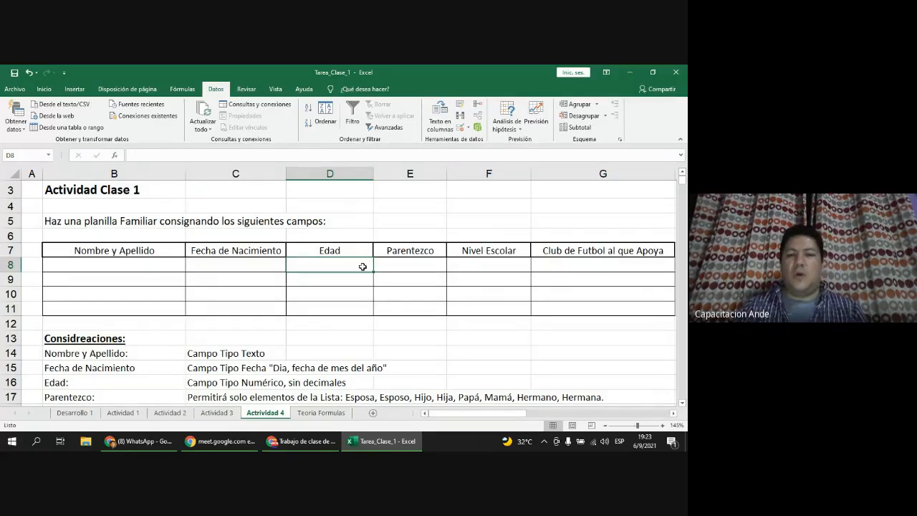
Step: Retry 17 in D8 and replace it with the accepted age 18
double_click(363, 266)
type("17")
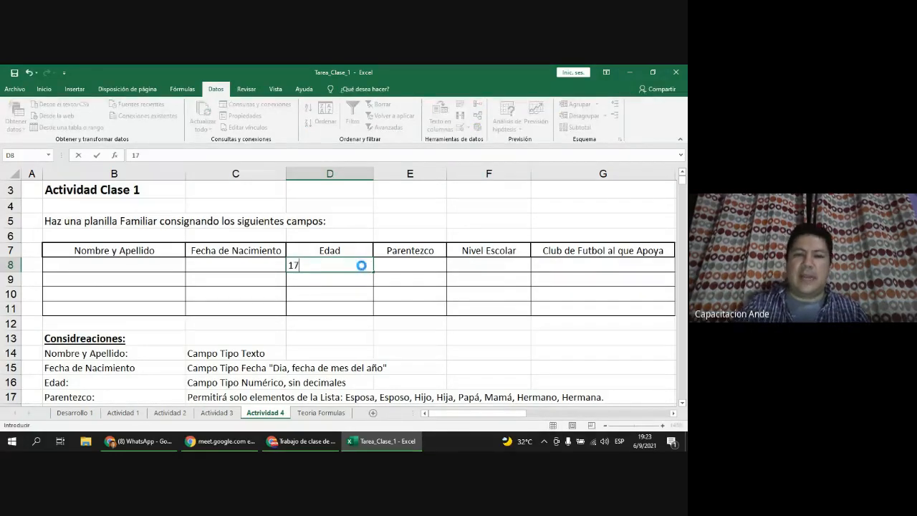
key("Return")
left_click(295, 281)
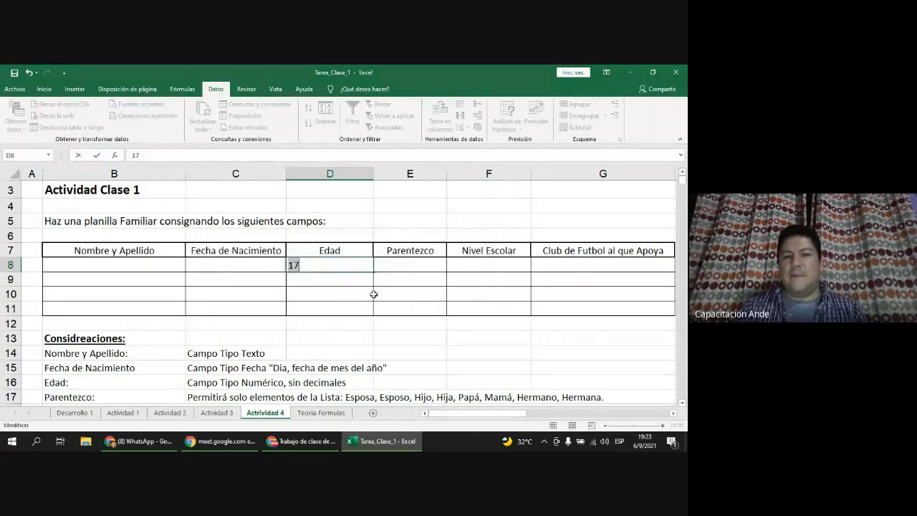
type("18")
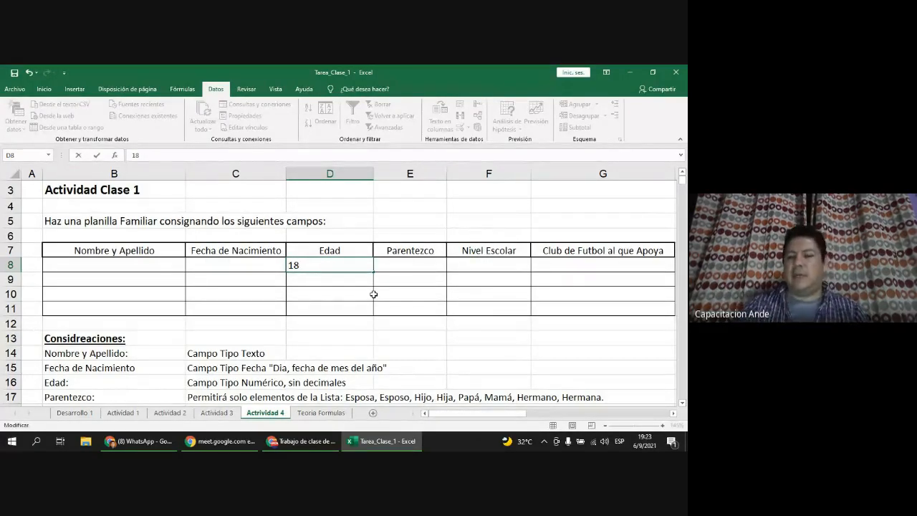
key("Return")
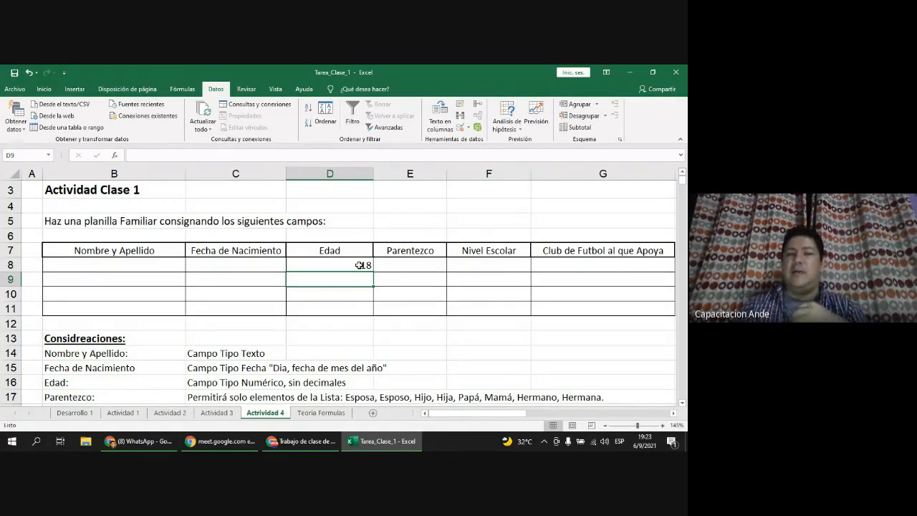
left_click_drag(359, 266, 361, 299)
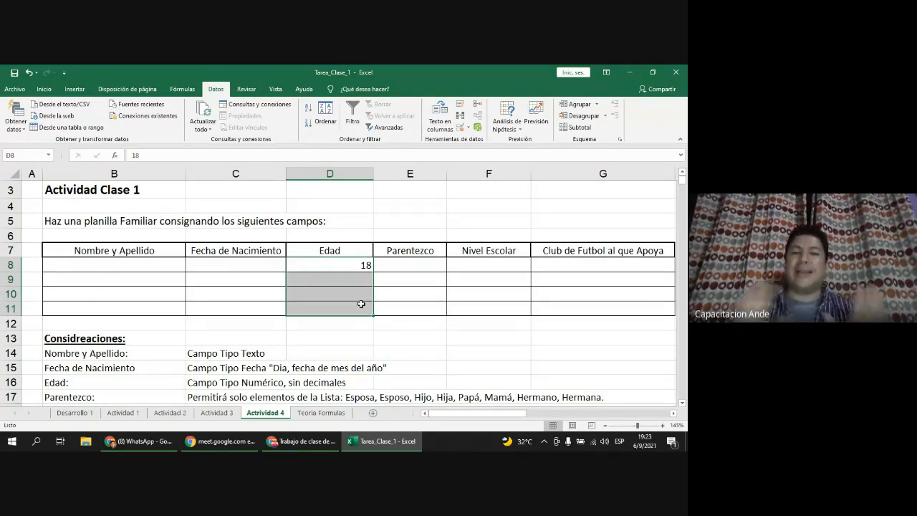
left_click(272, 268)
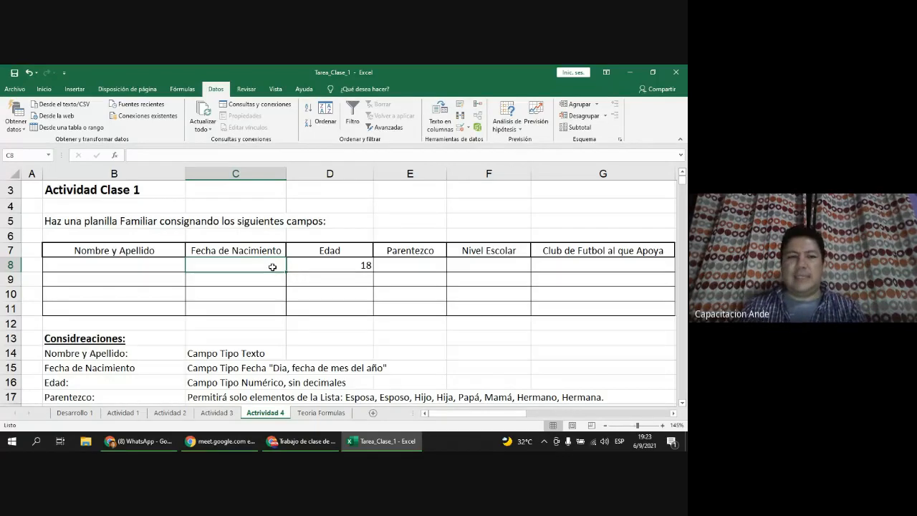
Step: Add a Fecha validation rule to C8:C11 allowing only dates before 30/09/2021
left_click_drag(272, 267, 268, 313)
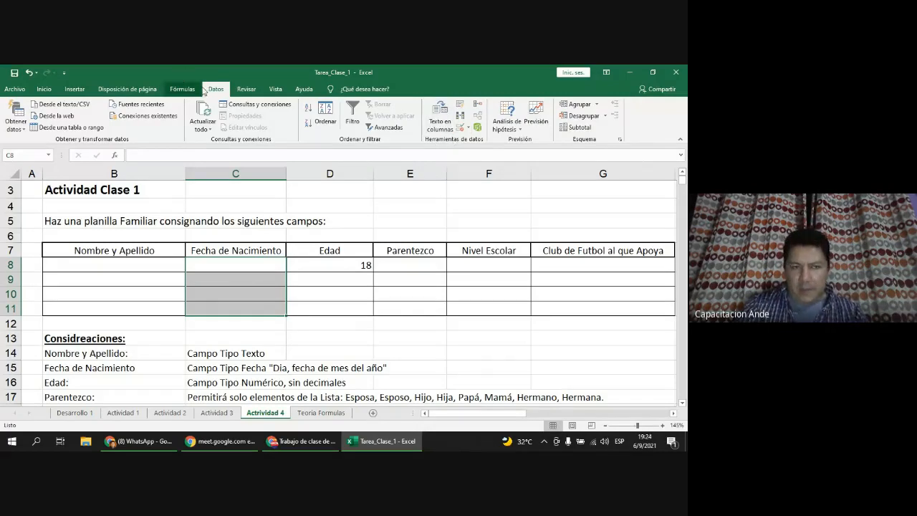
left_click(461, 129)
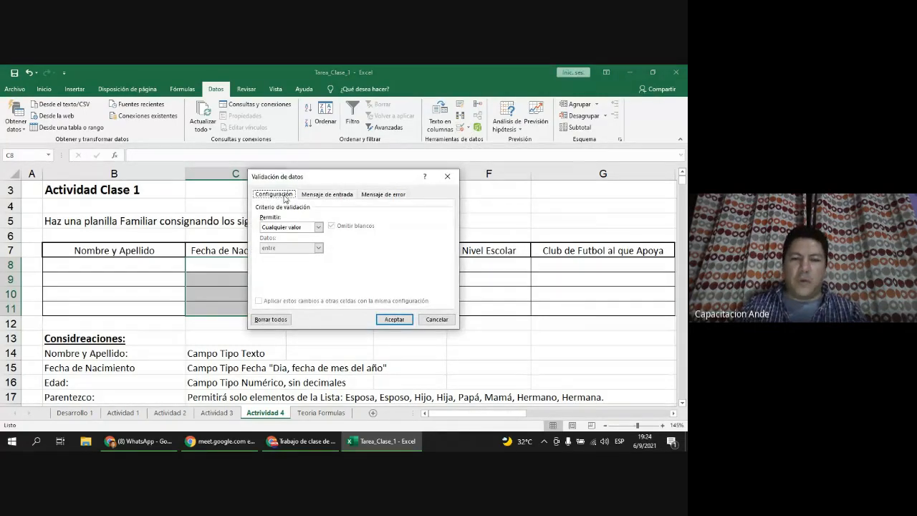
left_click(319, 227)
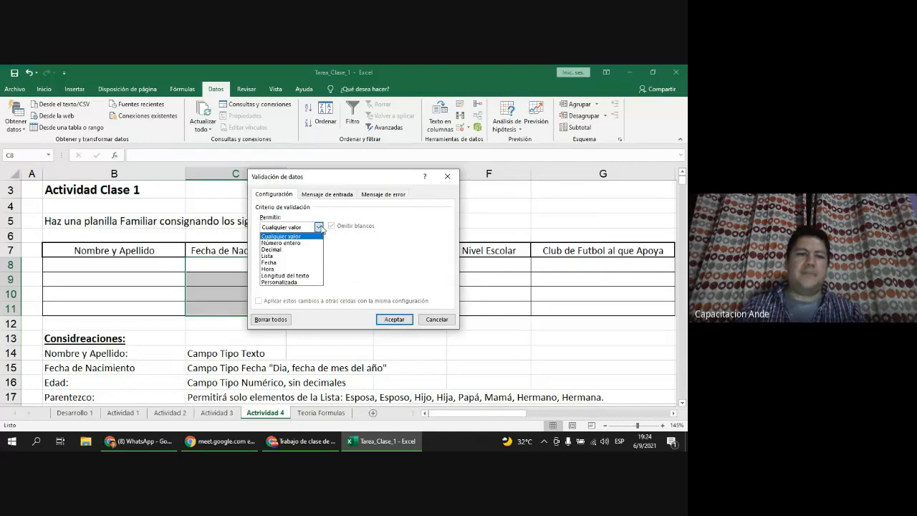
left_click(276, 262)
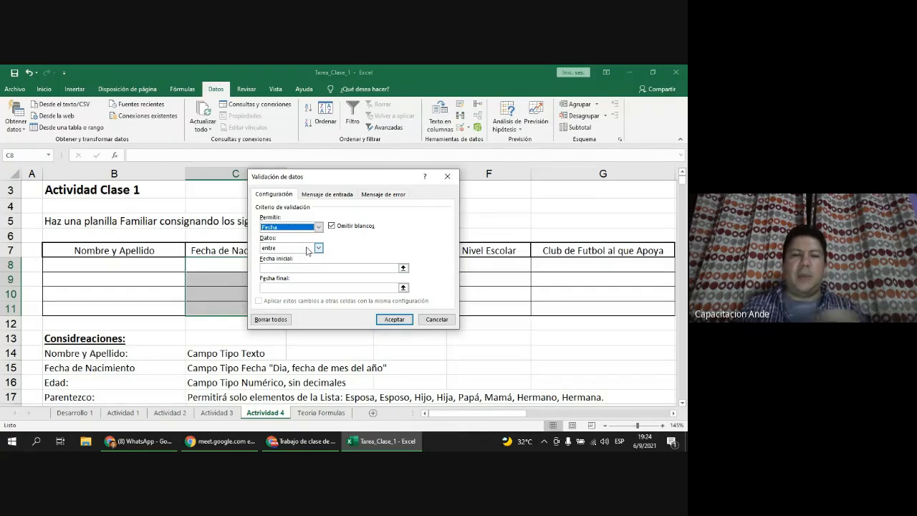
left_click(307, 249)
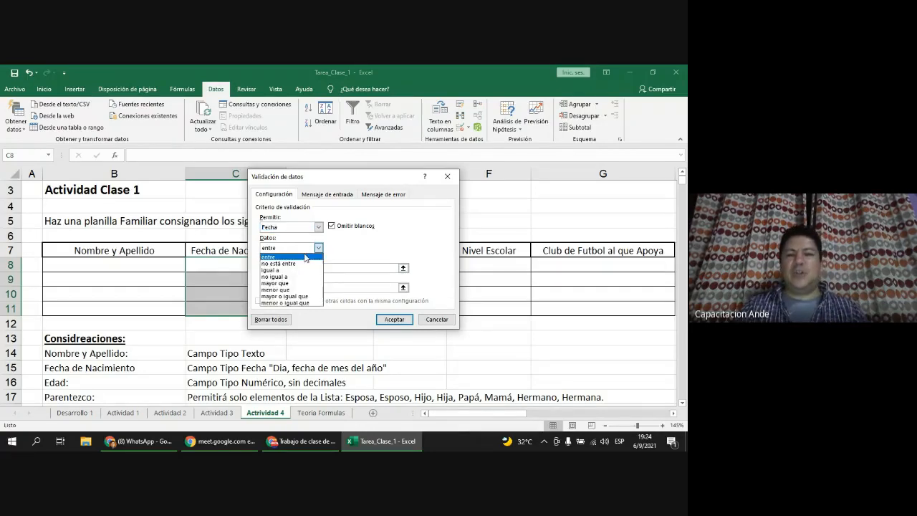
left_click(303, 290)
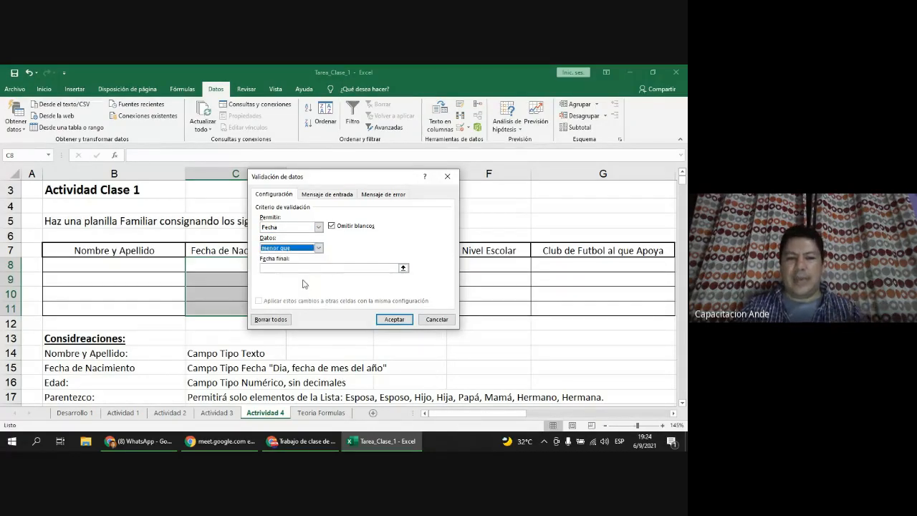
left_click(303, 268)
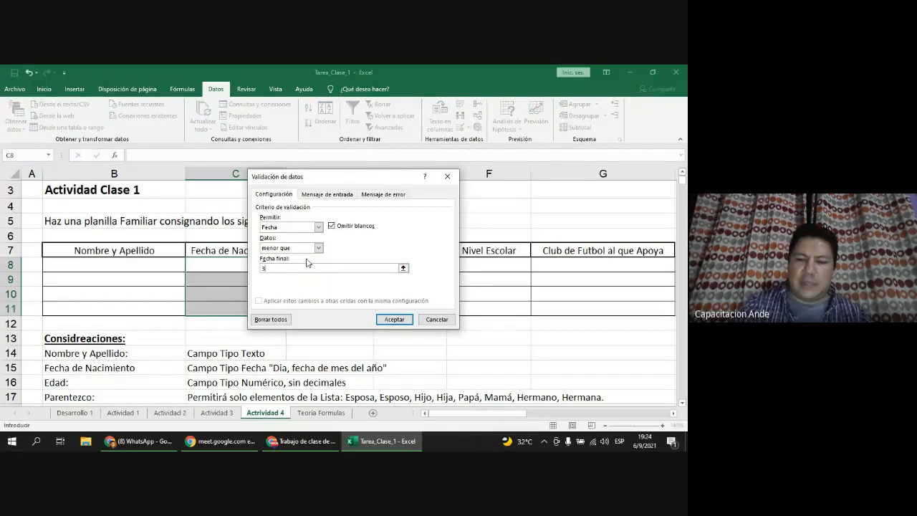
type("30/09/2021")
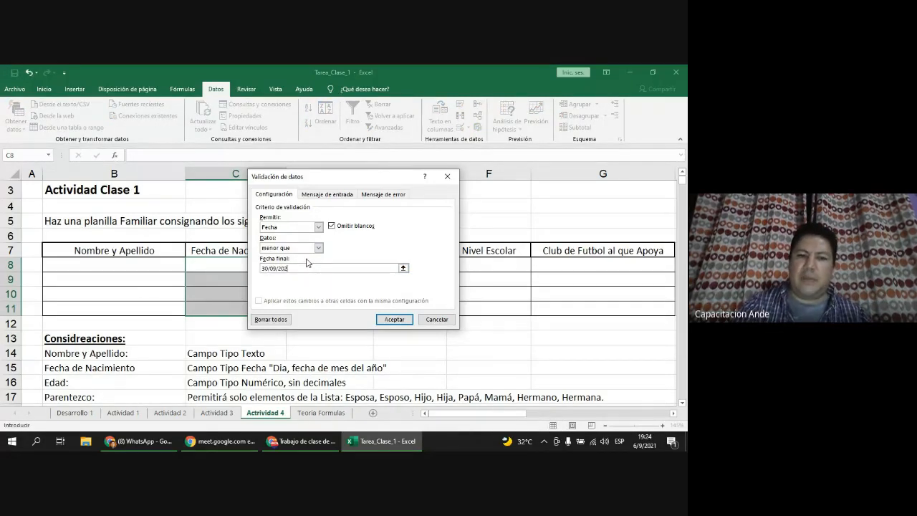
left_click(394, 320)
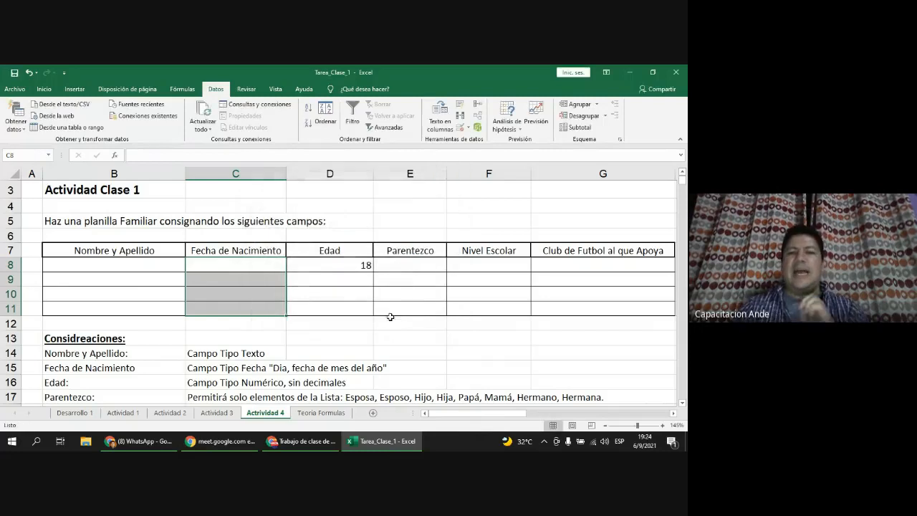
Step: Enter 15/09/2021 in C8, then try 10/10/2021 in C9 and cancel the rejection
left_click(268, 264)
type("15/")
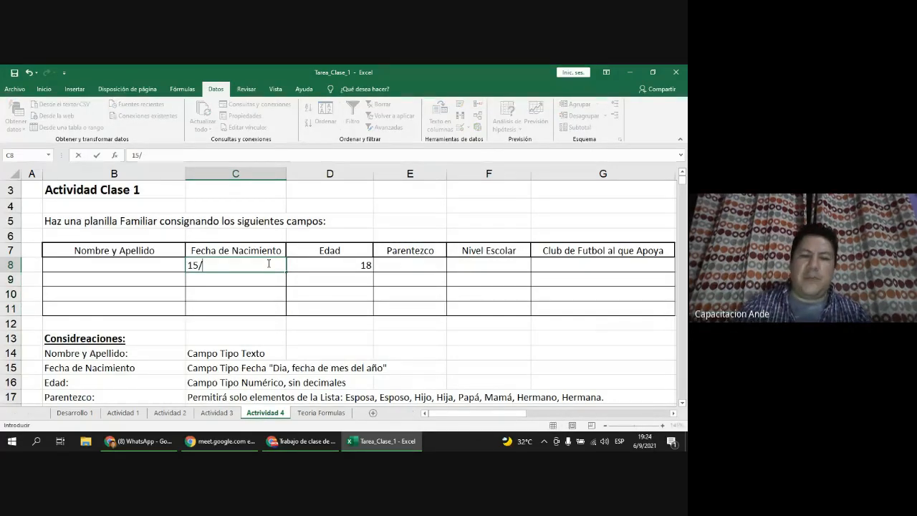
type("09/2021")
key("Return")
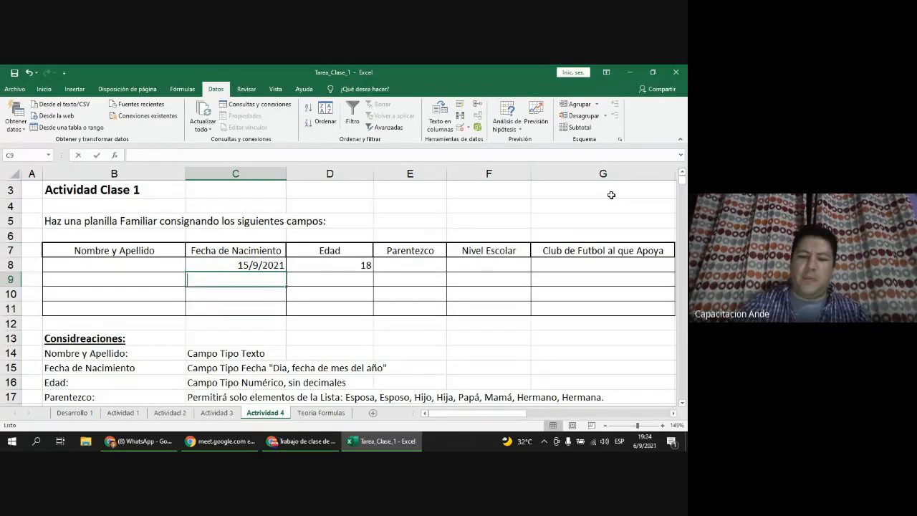
type("10/10/2021")
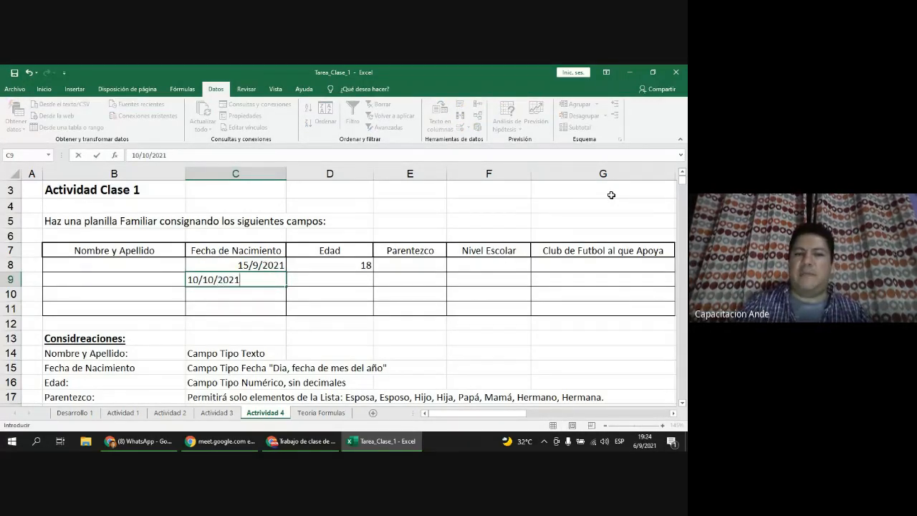
key("Return")
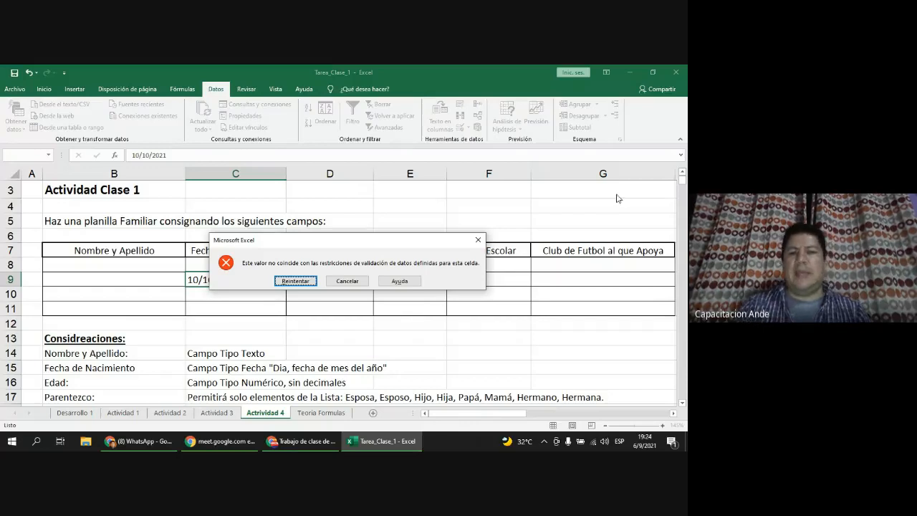
left_click(347, 281)
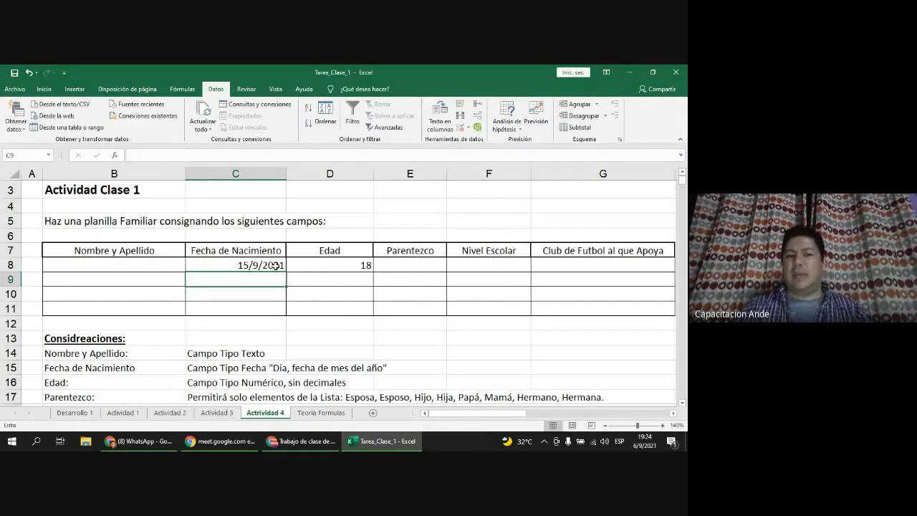
left_click(278, 265)
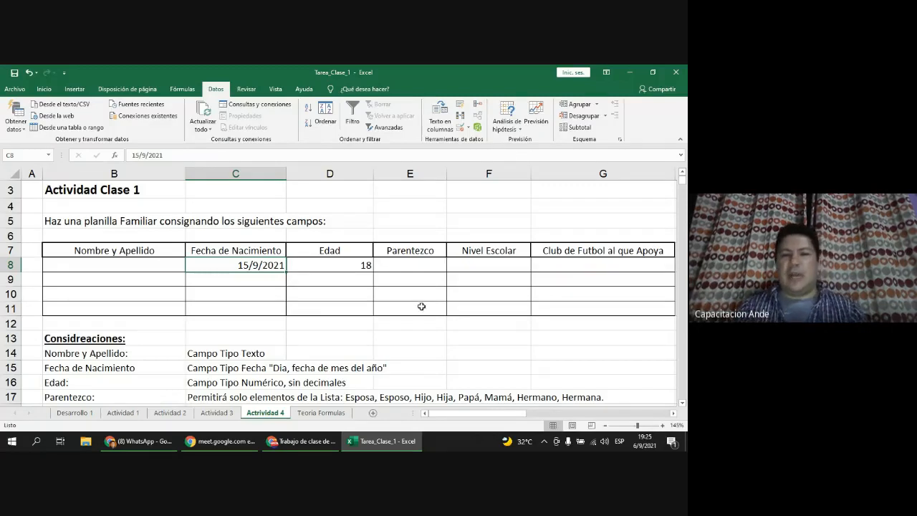
scroll(435, 302, "down", 5)
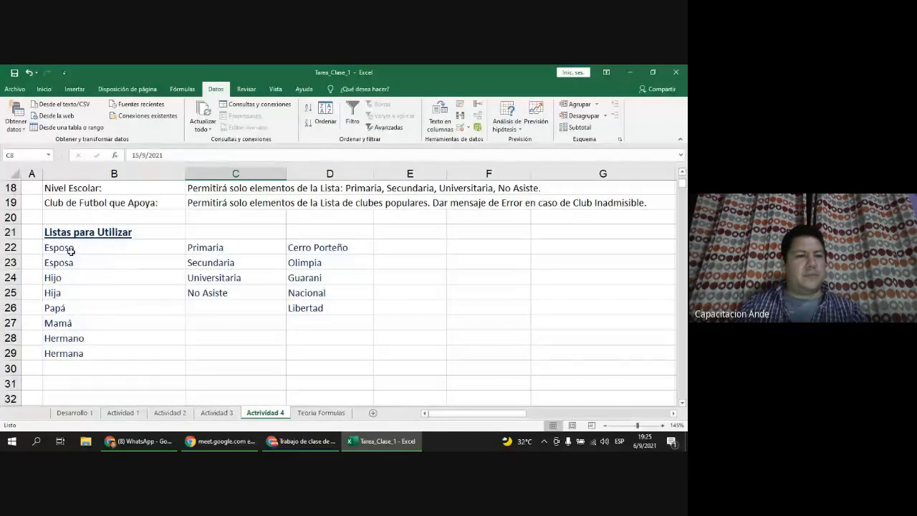
left_click_drag(75, 249, 80, 353)
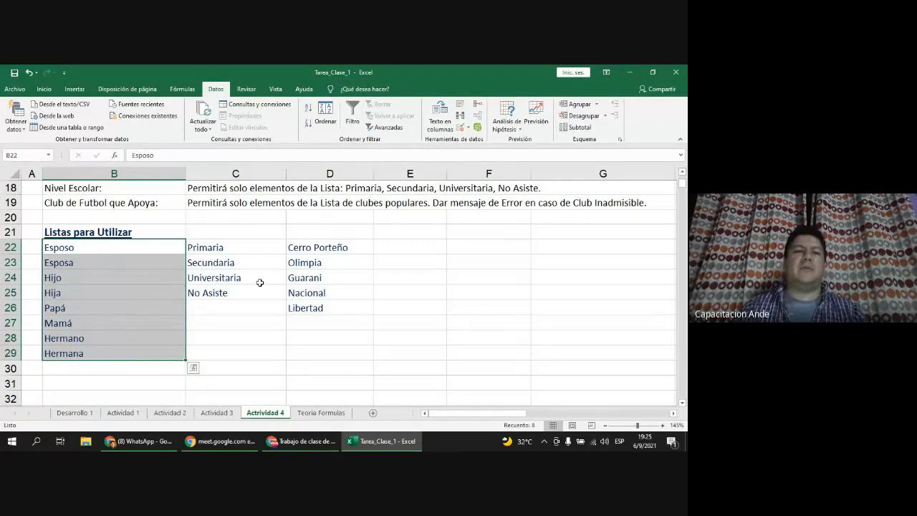
left_click_drag(248, 248, 248, 294)
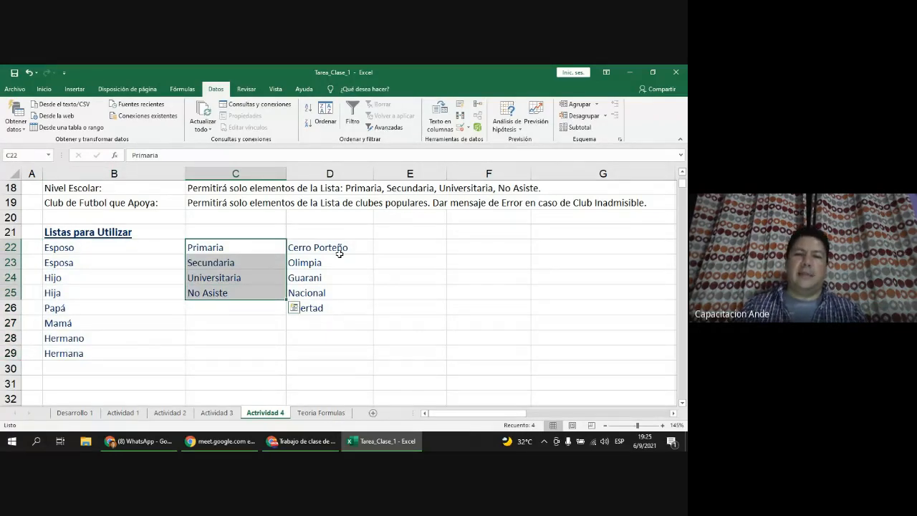
left_click_drag(342, 248, 339, 316)
left_click(338, 313)
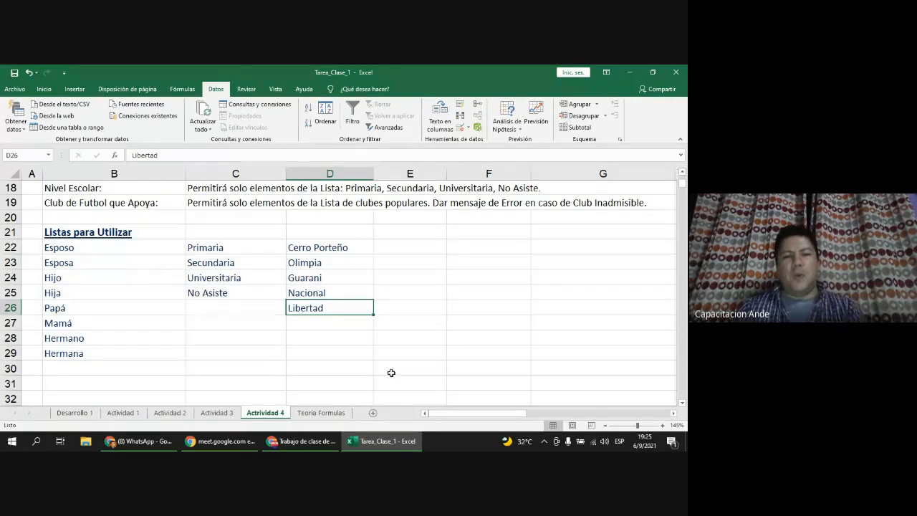
Step: Add a blank sheet named LISTAS after Teoria Formulas, then return to Actividad 4
left_click(373, 412)
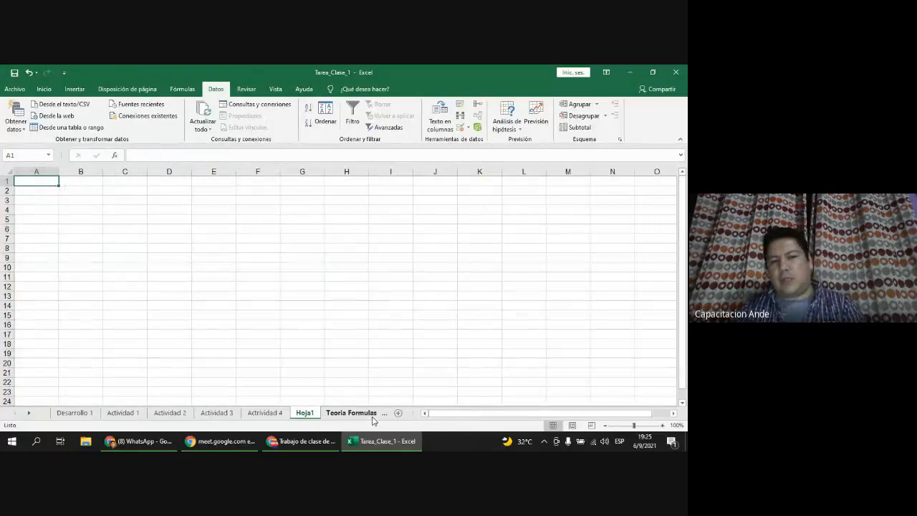
mouse_move(302, 417)
left_mouse_down()
mouse_move(385, 411)
mouse_move(316, 415)
left_mouse_up()
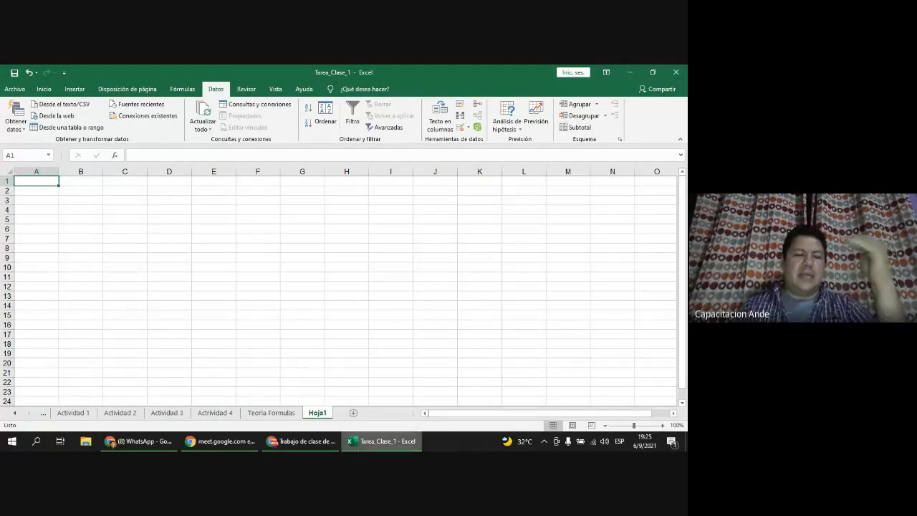
double_click(328, 417)
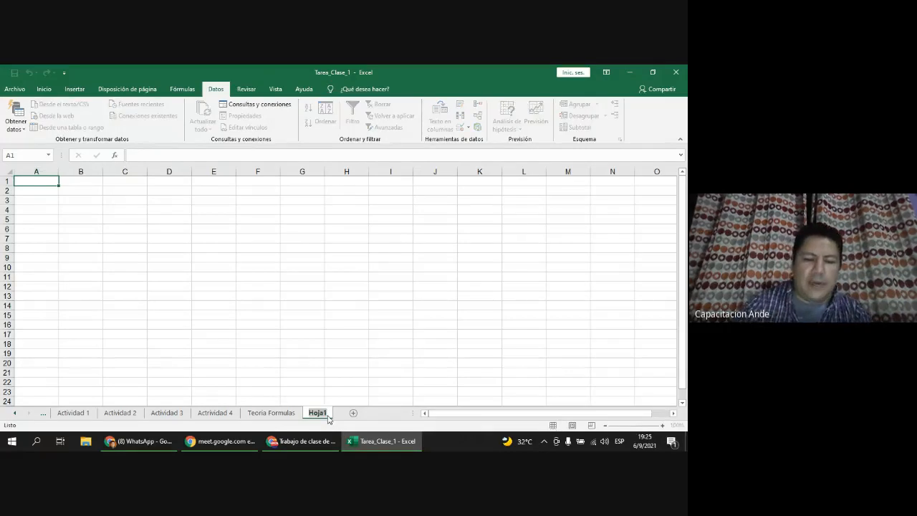
type("LIST")
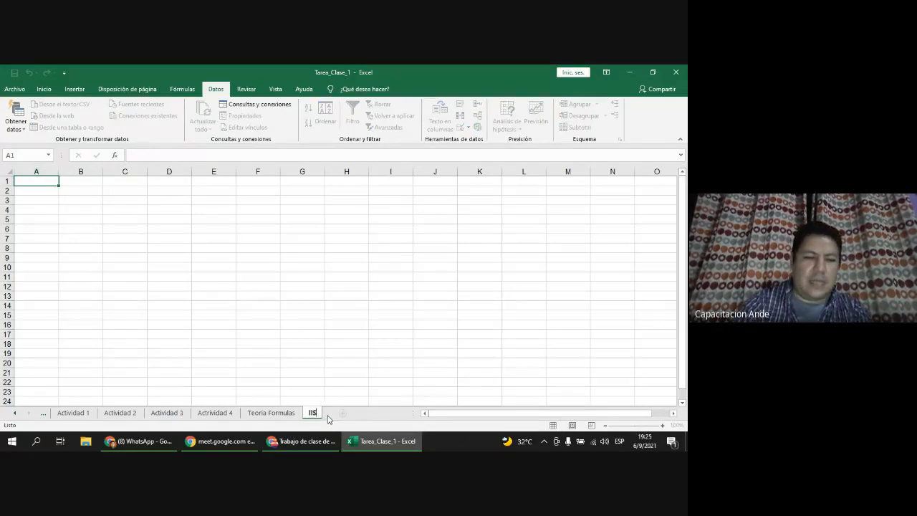
type("A")
key("Return")
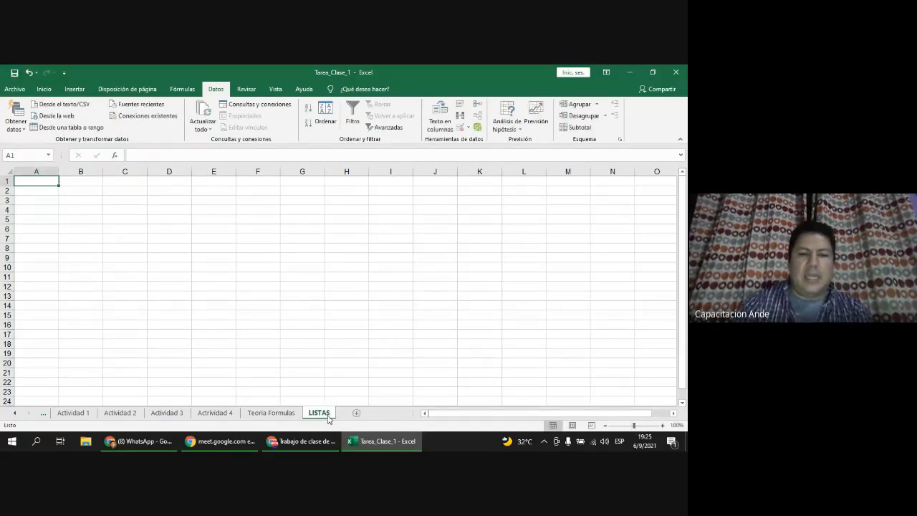
left_click(83, 191)
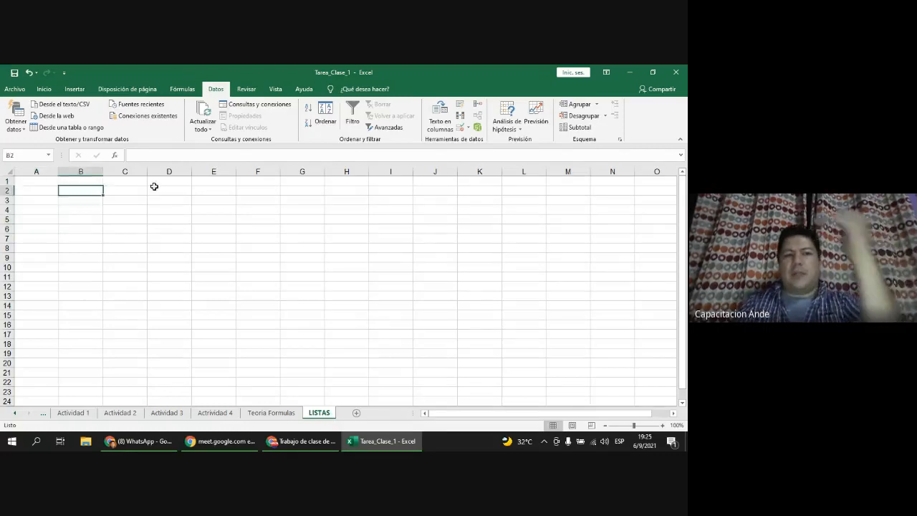
left_click(190, 189)
left_click(314, 218)
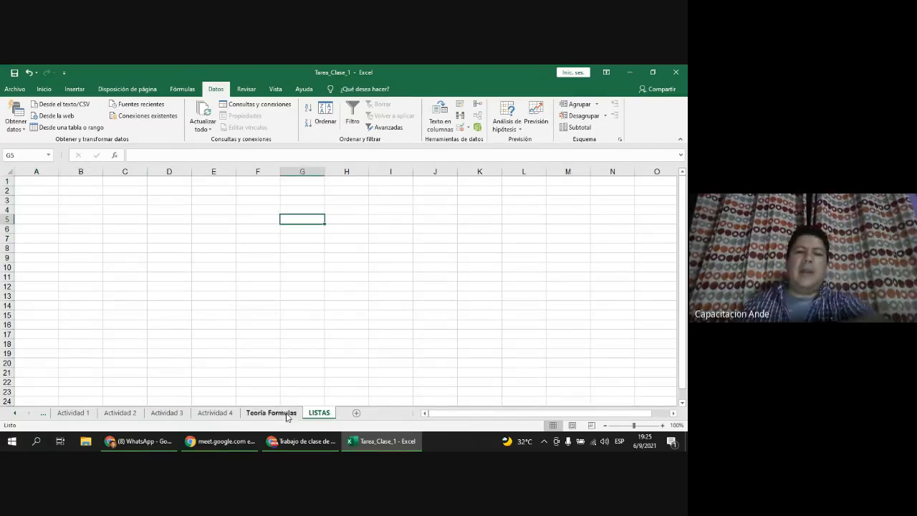
left_click(230, 420)
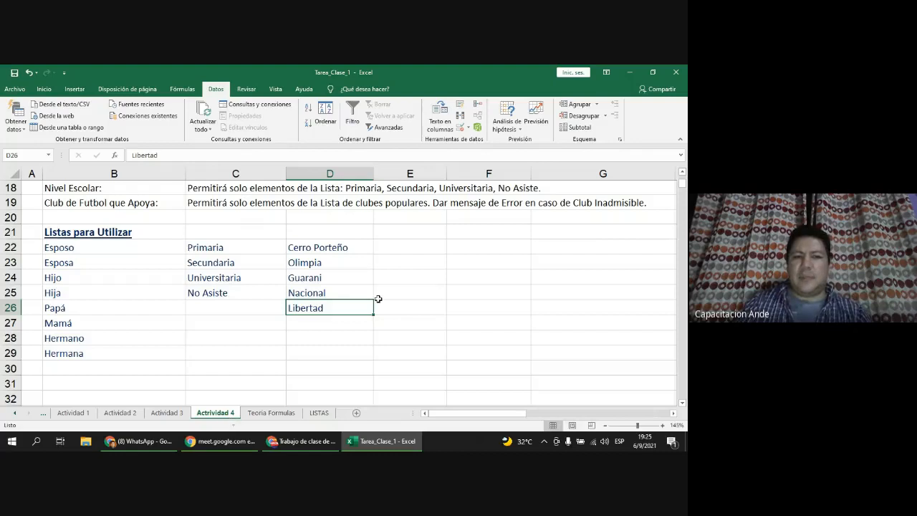
Step: Select the blank Parentezco cells E8 through E11 in the family table
scroll(379, 297, "up", 5)
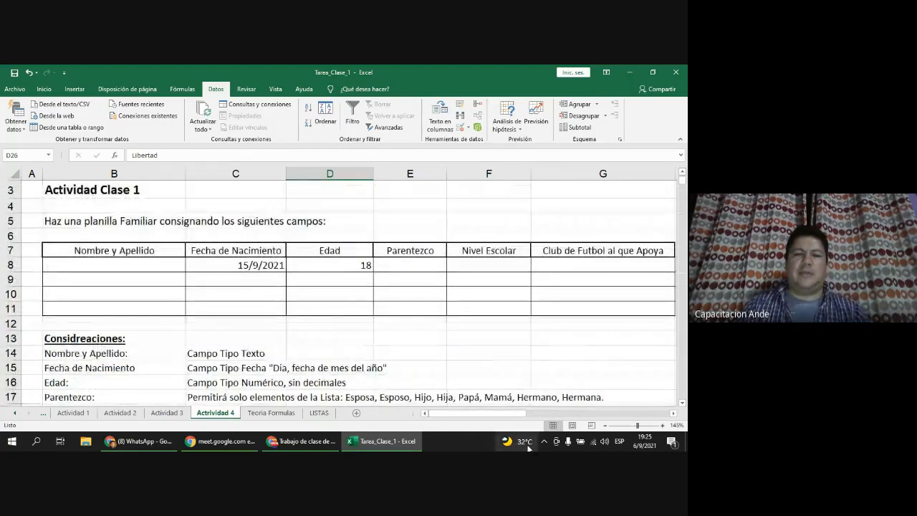
left_click(428, 265)
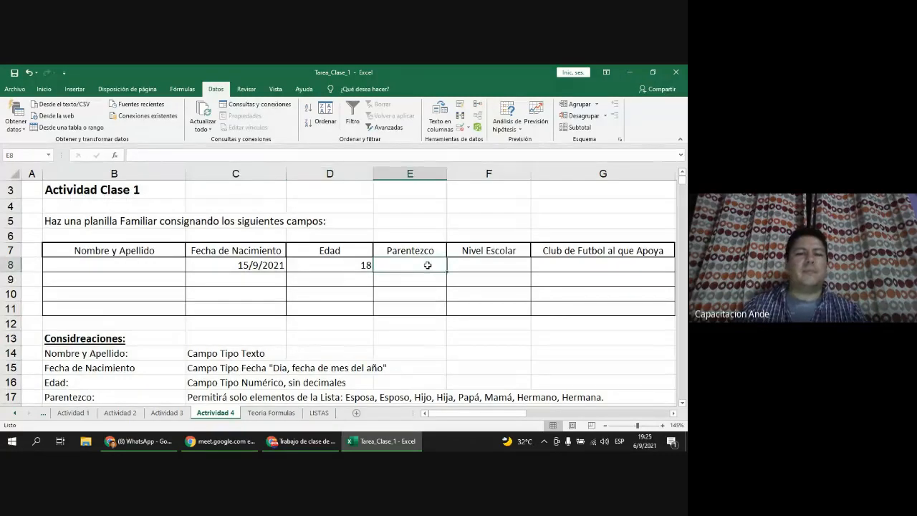
left_click_drag(428, 265, 429, 312)
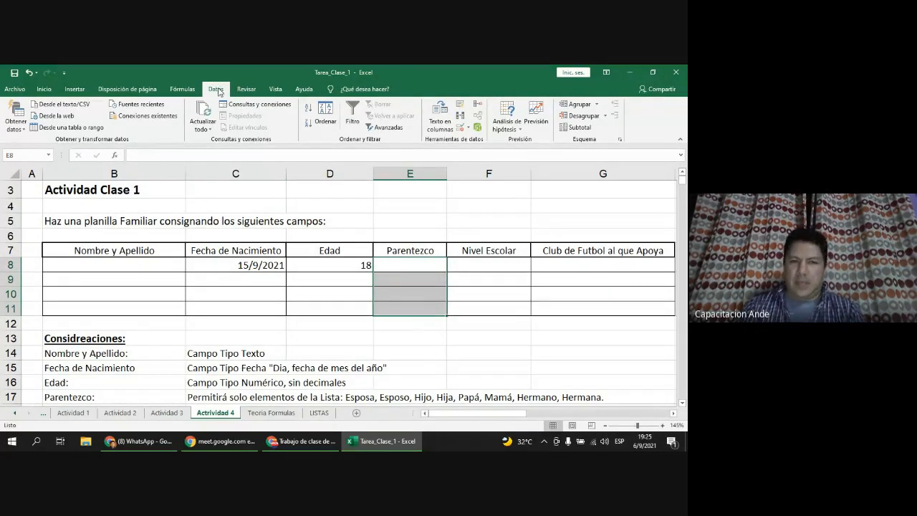
Step: Give E8:E11 a List validation rule with source =$B$22:$B$29, the relatives list
left_click(461, 129)
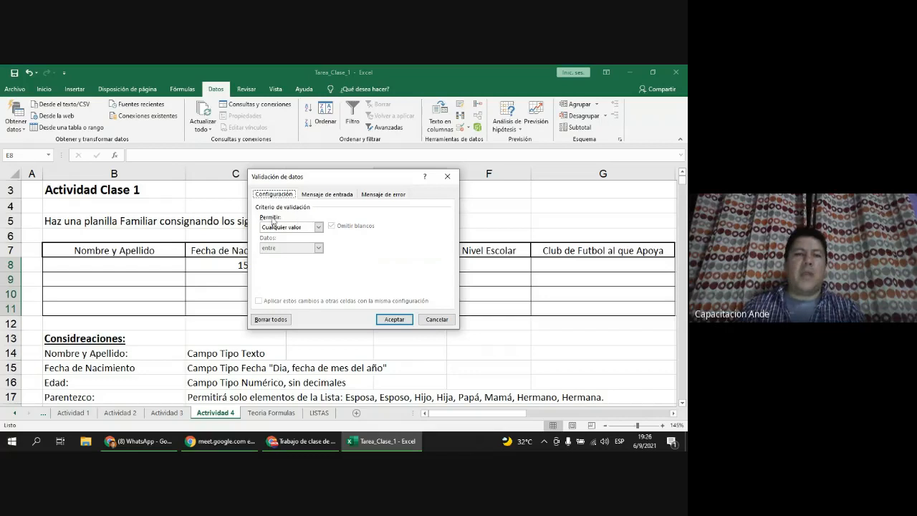
left_click(320, 227)
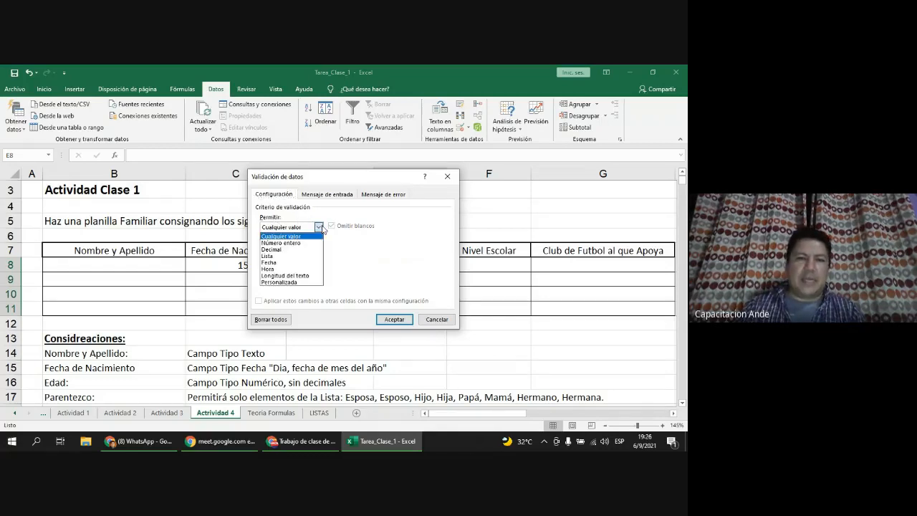
left_click(287, 256)
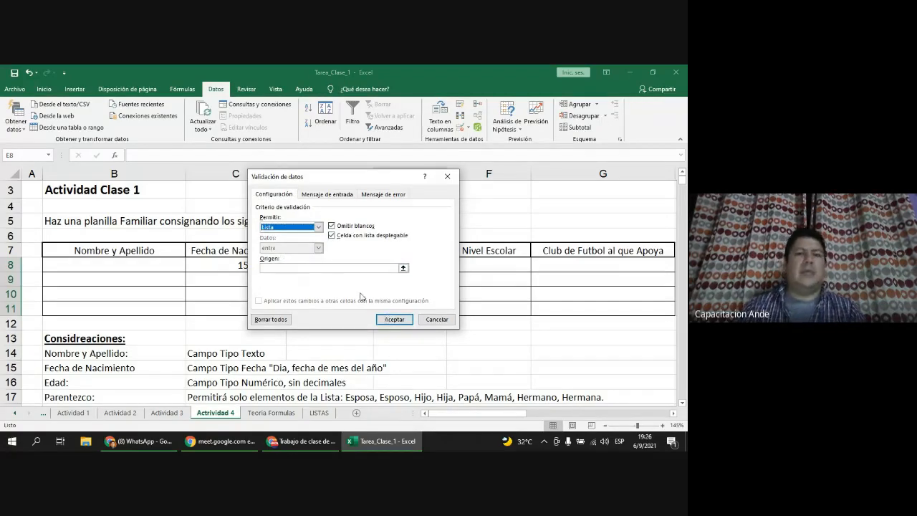
left_click(403, 269)
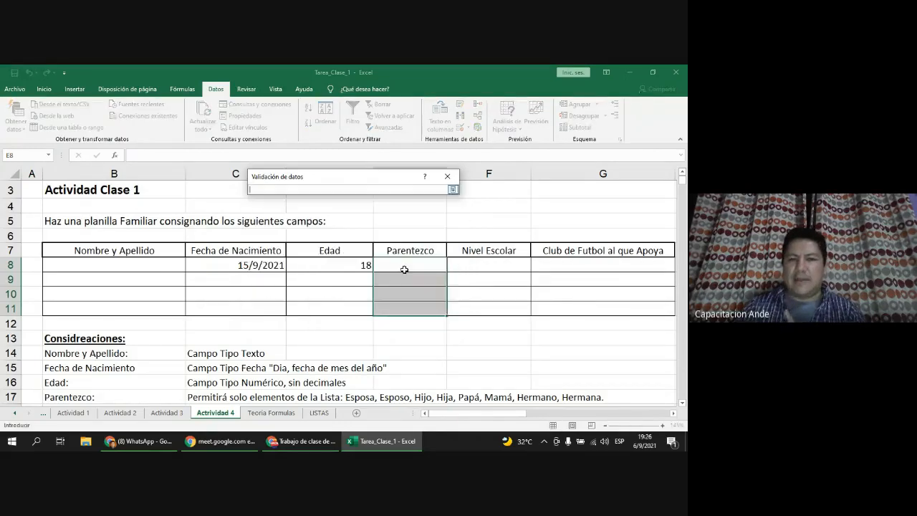
scroll(345, 308, "down", 1)
scroll(345, 308, "down", 3)
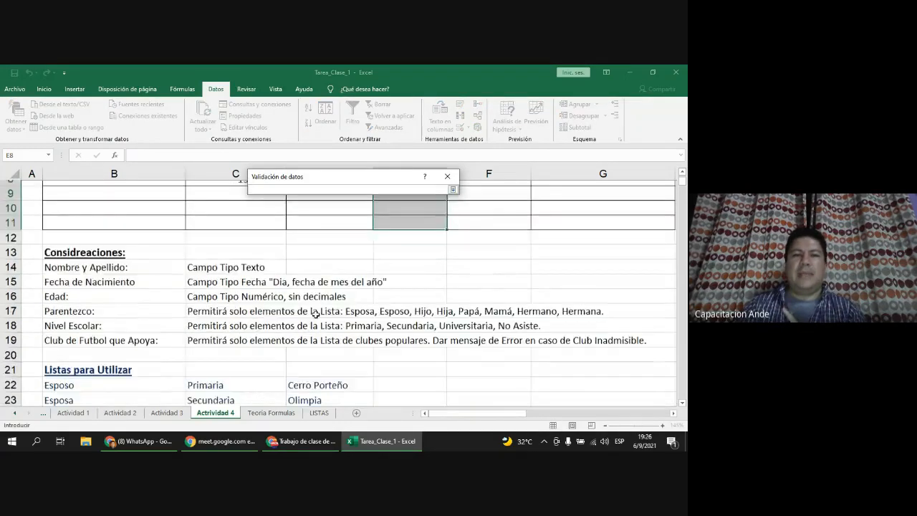
scroll(228, 295, "down", 1)
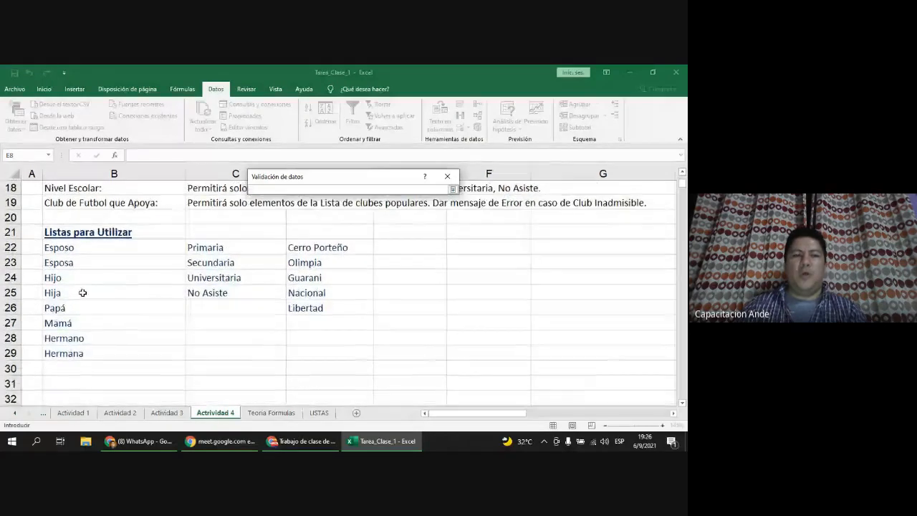
left_click_drag(82, 247, 84, 355)
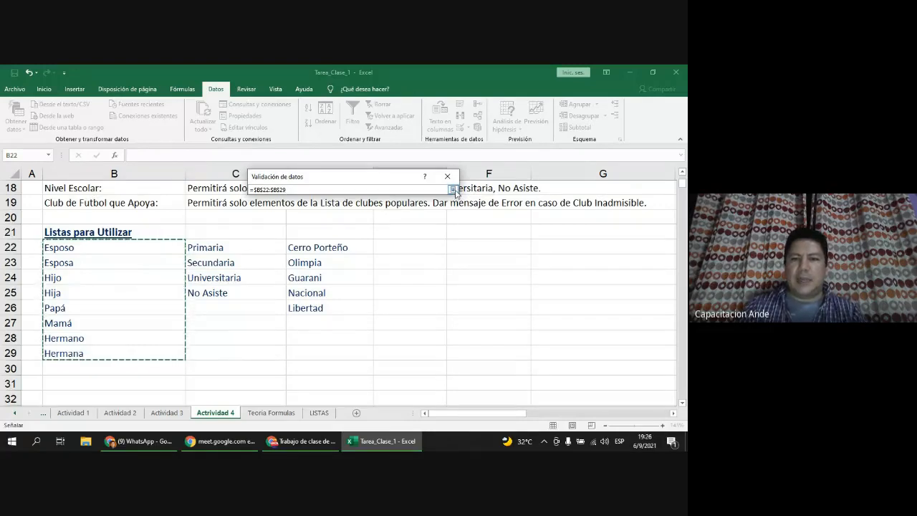
left_click(453, 189)
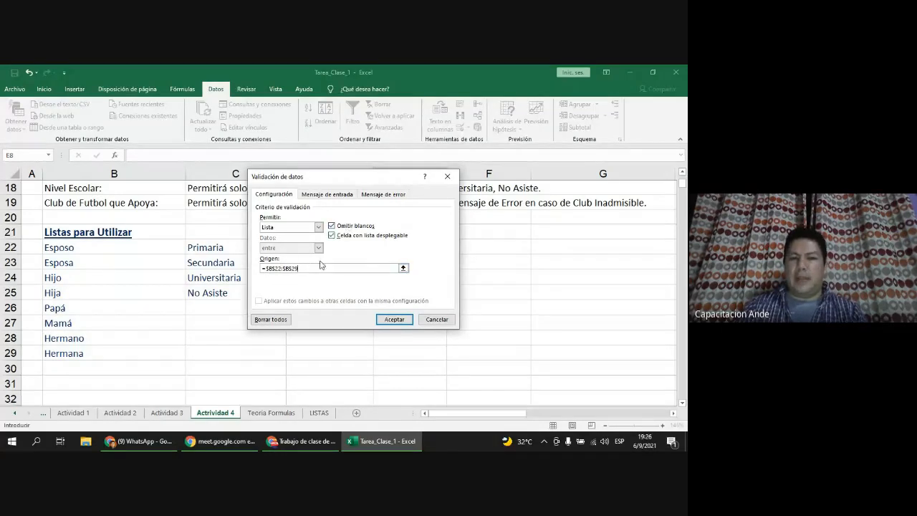
left_click(401, 320)
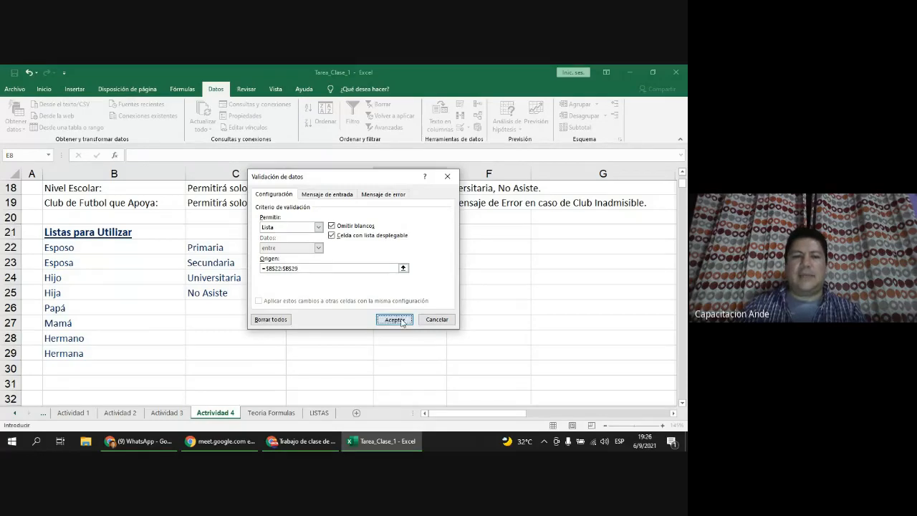
scroll(397, 335, "up", 3)
scroll(397, 335, "up", 2)
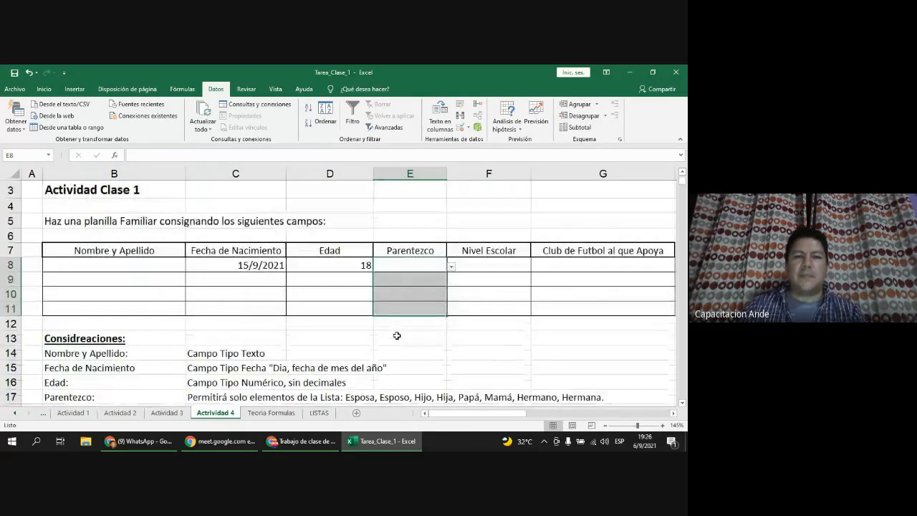
Step: Select E8 and open its dropdown to view the list of relatives
left_click(359, 267)
left_click(418, 263)
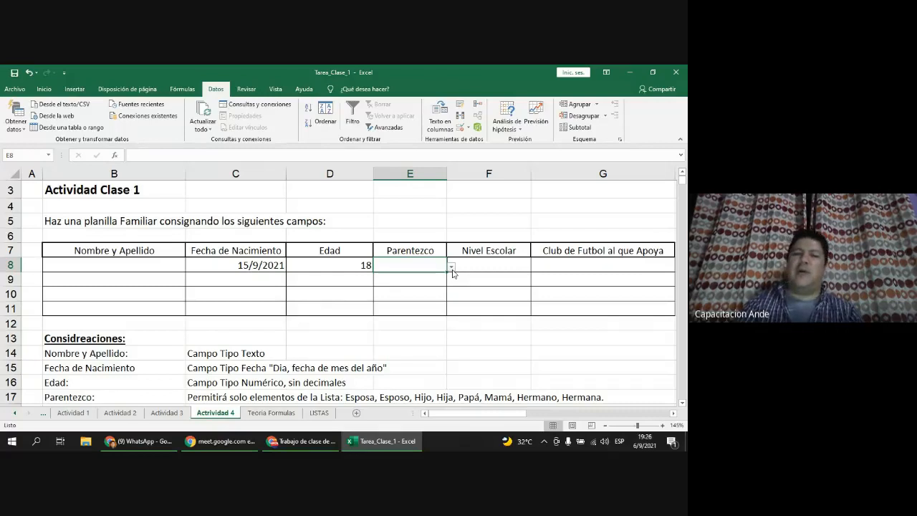
left_click(452, 267)
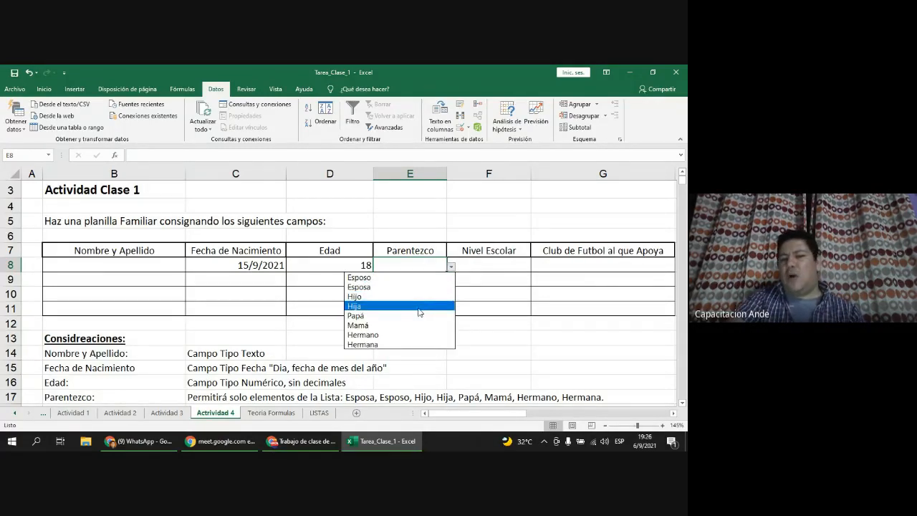
key("Escape")
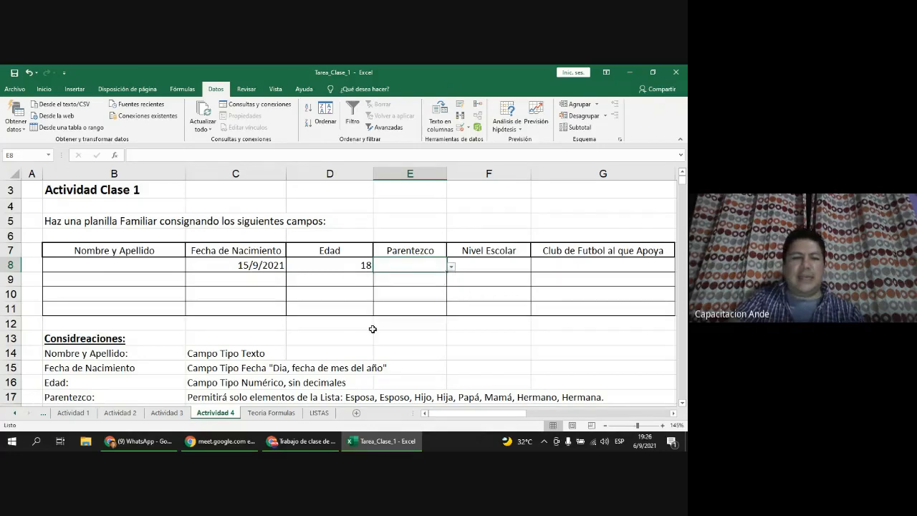
scroll(373, 328, "down", 5)
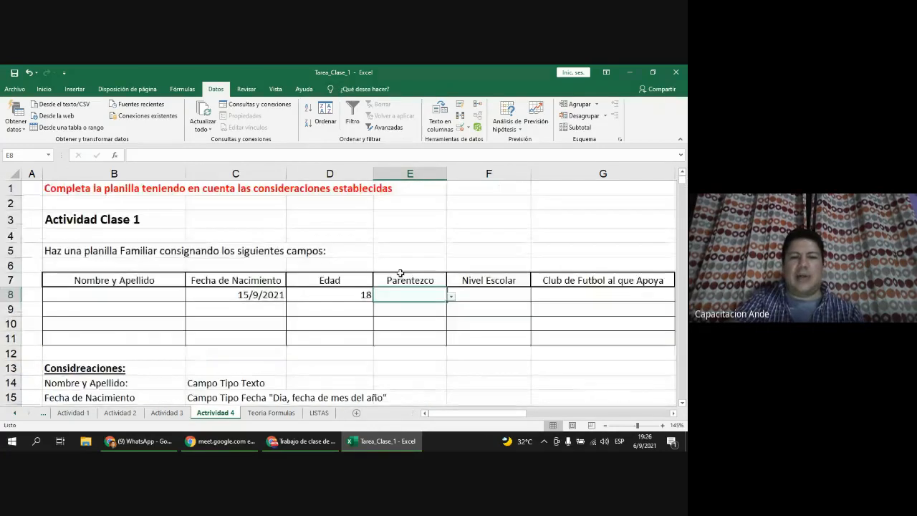
left_click(451, 296)
left_click(419, 304)
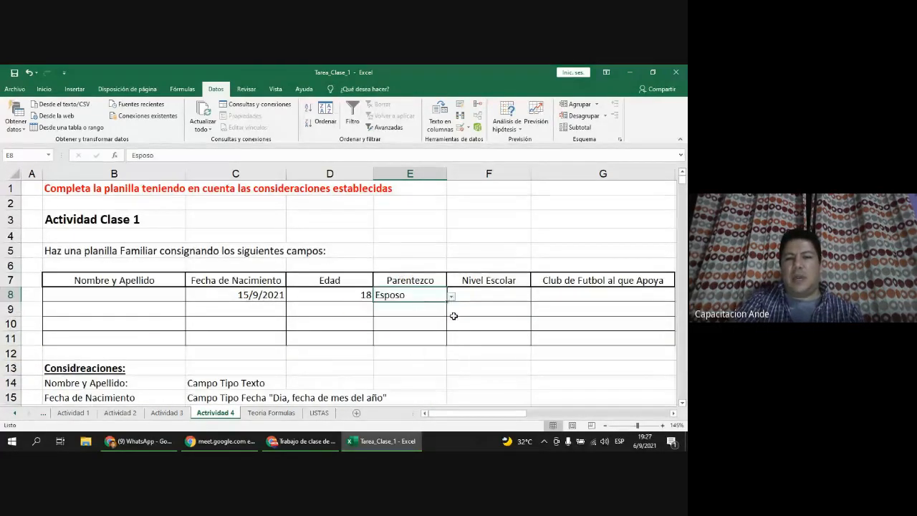
left_click(452, 296)
Step: Try Esposa, then set E8 to Hijo and review the list again without changing it
left_click(432, 316)
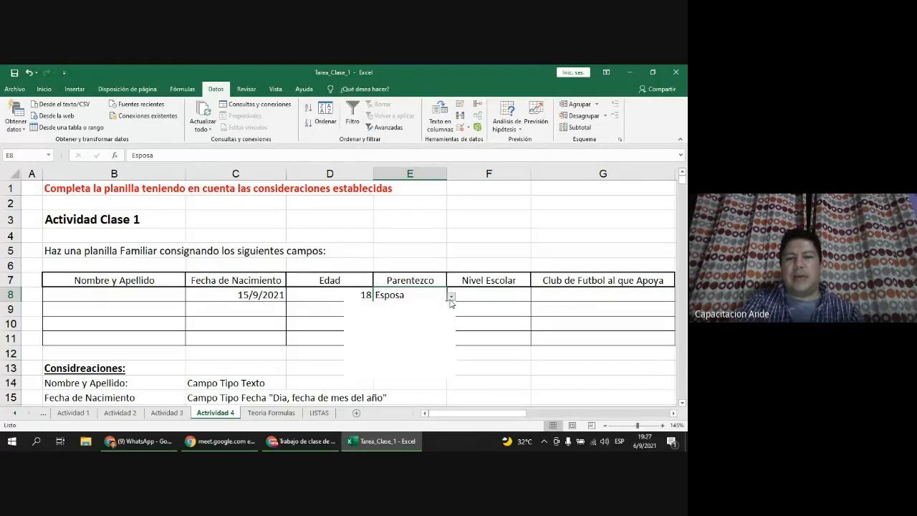
left_click(451, 296)
left_click(409, 324)
left_click(450, 303)
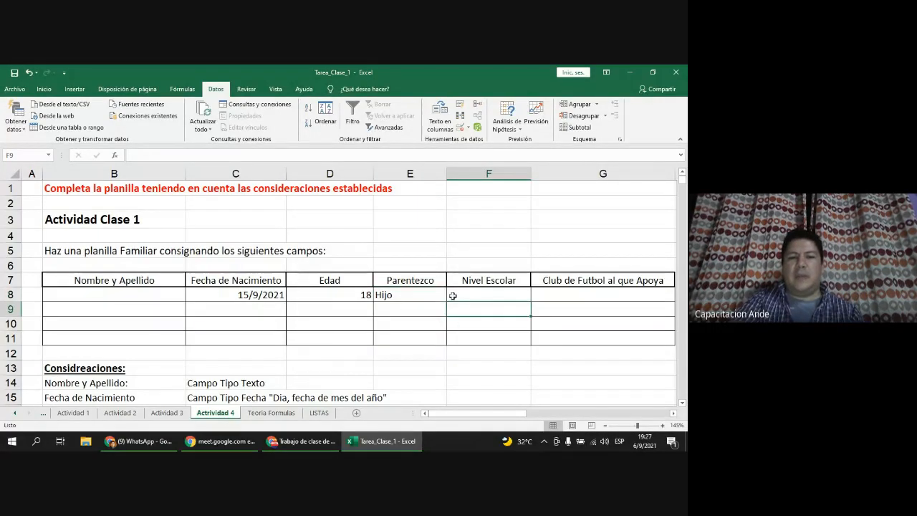
left_click(440, 294)
left_click(452, 296)
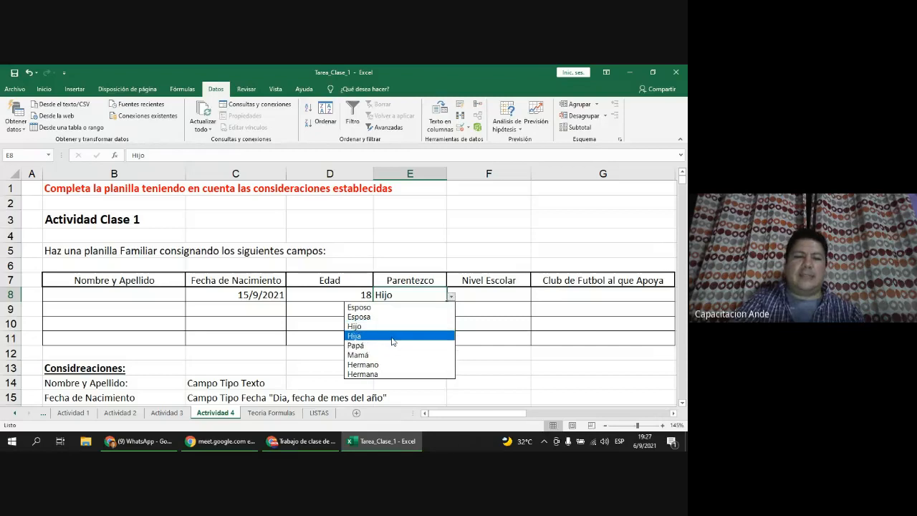
left_click(418, 295)
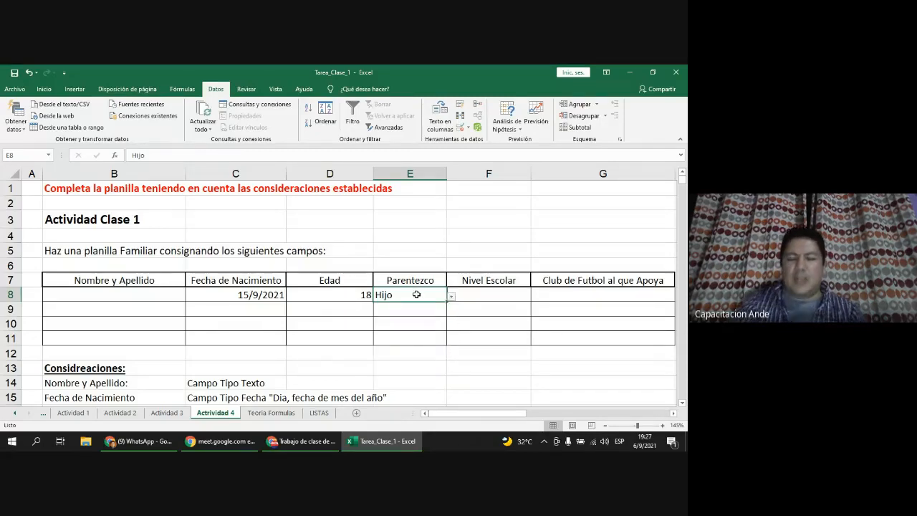
Step: Replace E8's Hijo with Esposo and view the allowed relationship options
key("BackSpace")
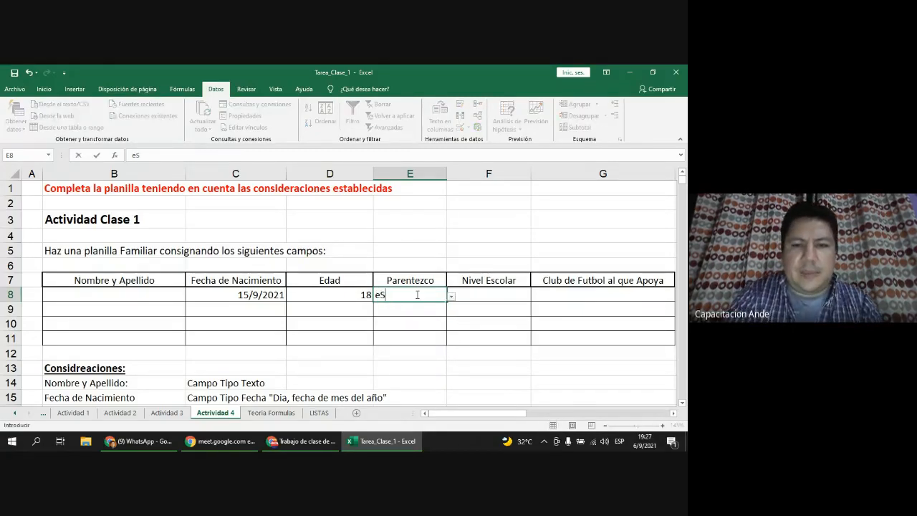
type("Esposo")
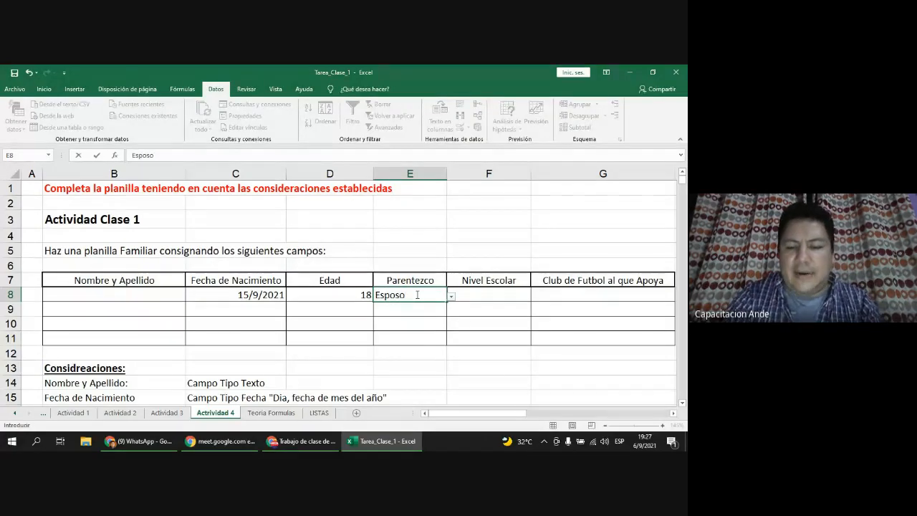
key("Return")
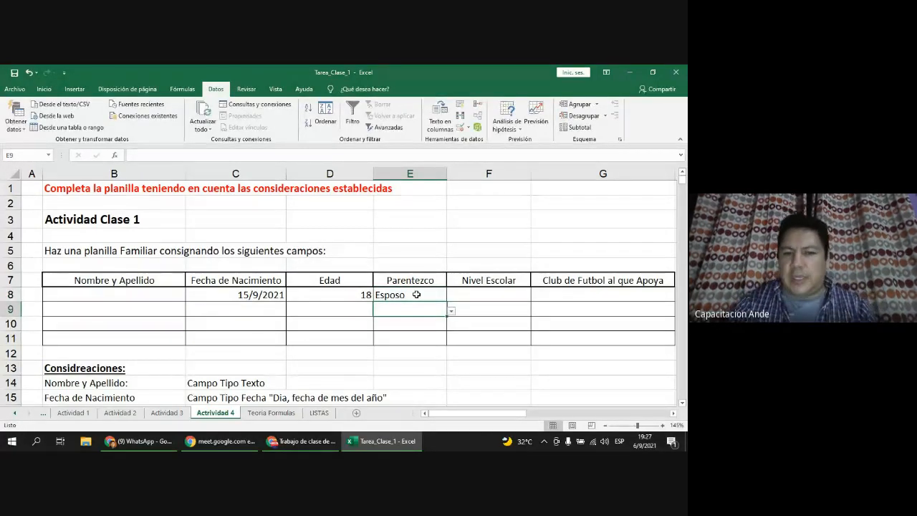
left_click(416, 294)
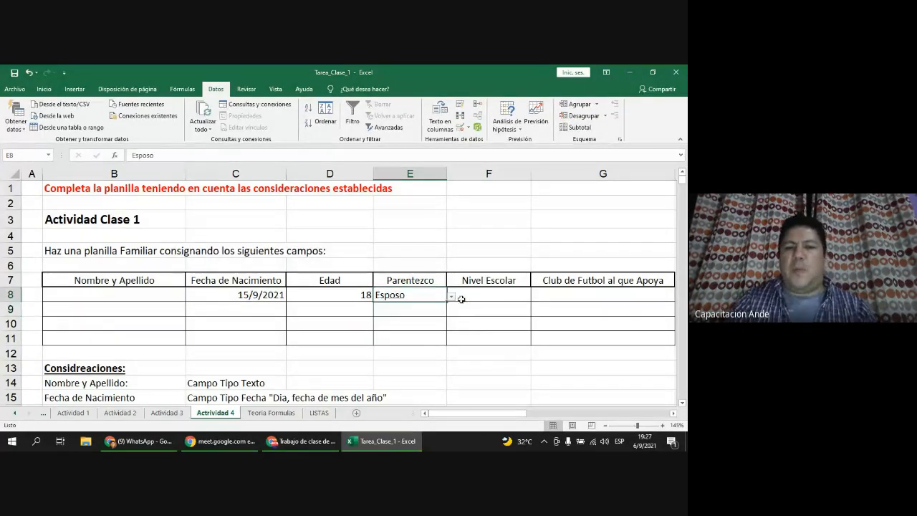
left_click(451, 296)
left_click(417, 294)
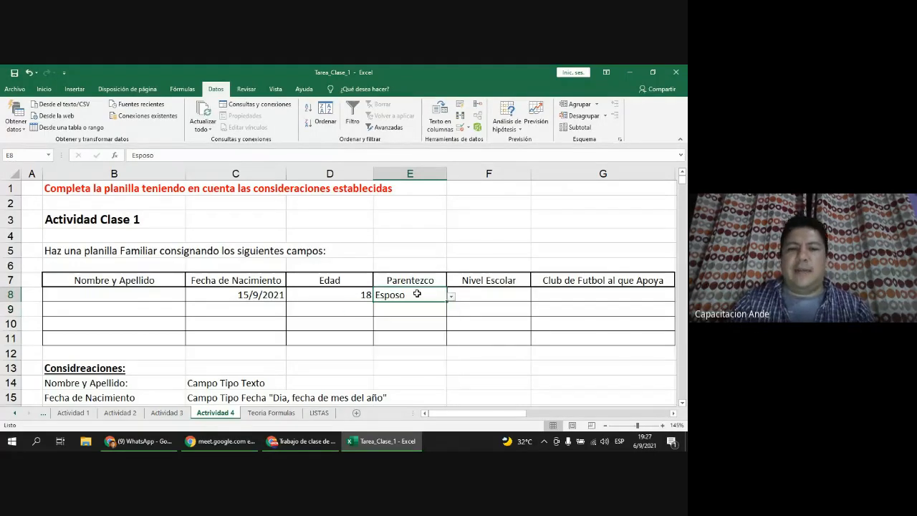
Step: Confirm Abuelo is rejected and E8 keeps Esposo, then select Nivel Escolar cells F8:F11
type("Abuelo")
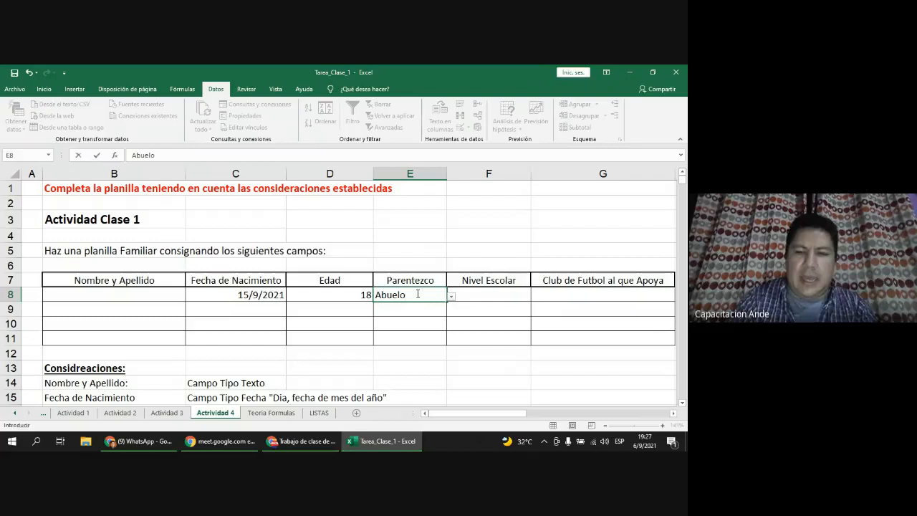
key("Return")
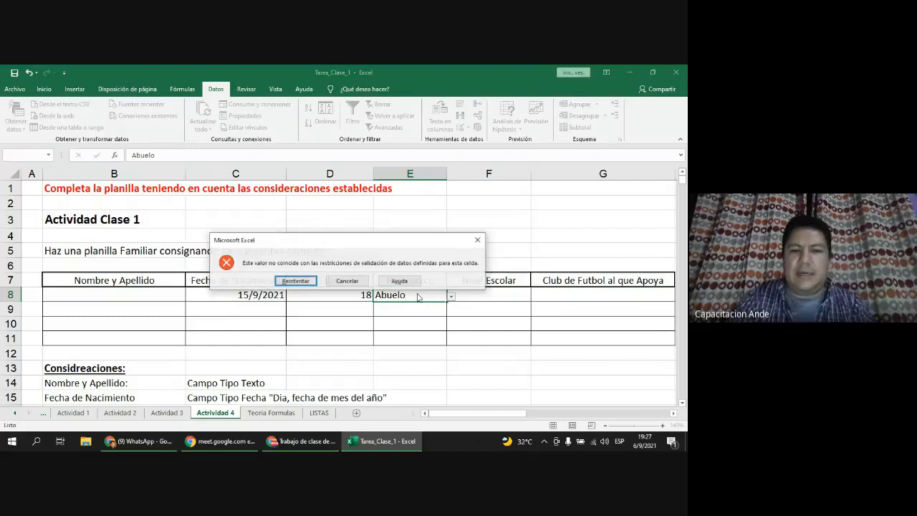
left_click(362, 282)
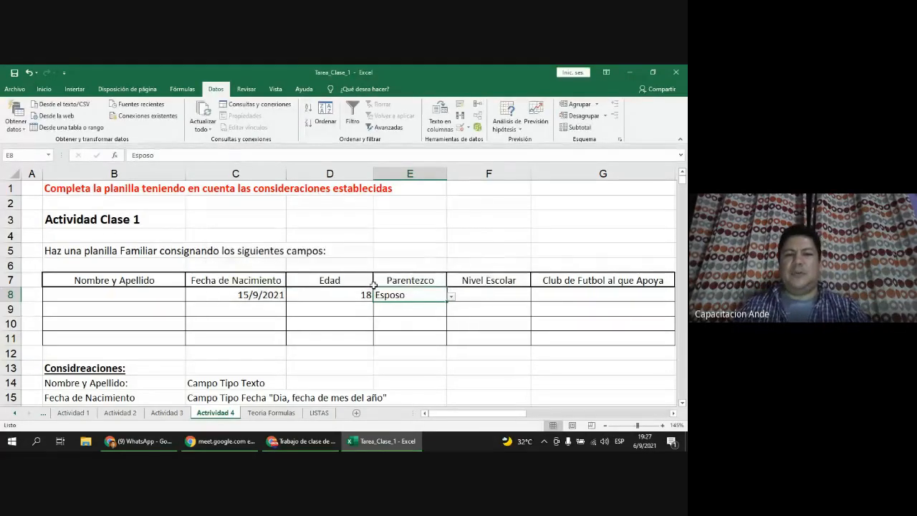
left_click(451, 296)
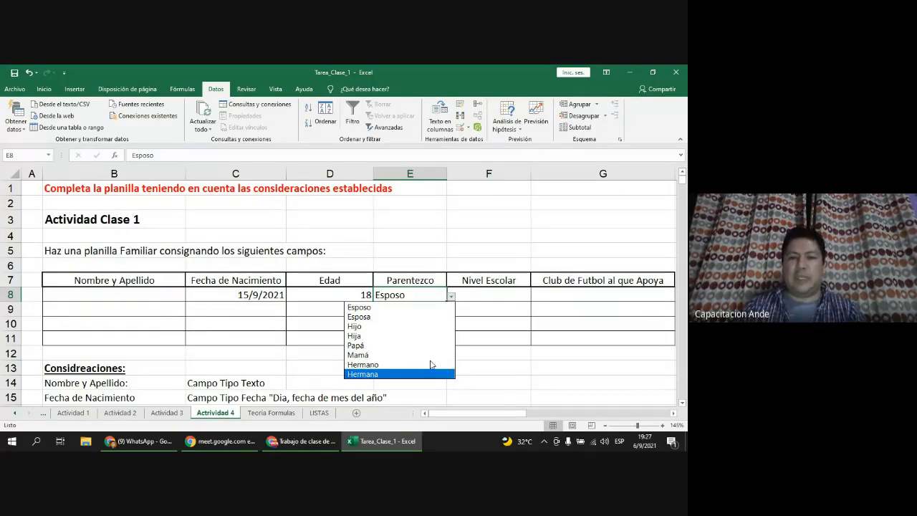
left_click(528, 319)
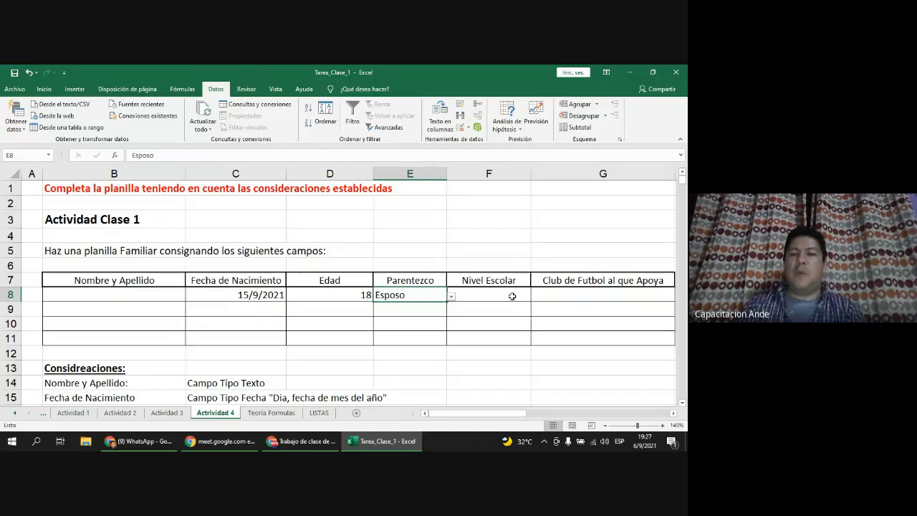
left_click(512, 296)
left_click_drag(510, 297, 505, 338)
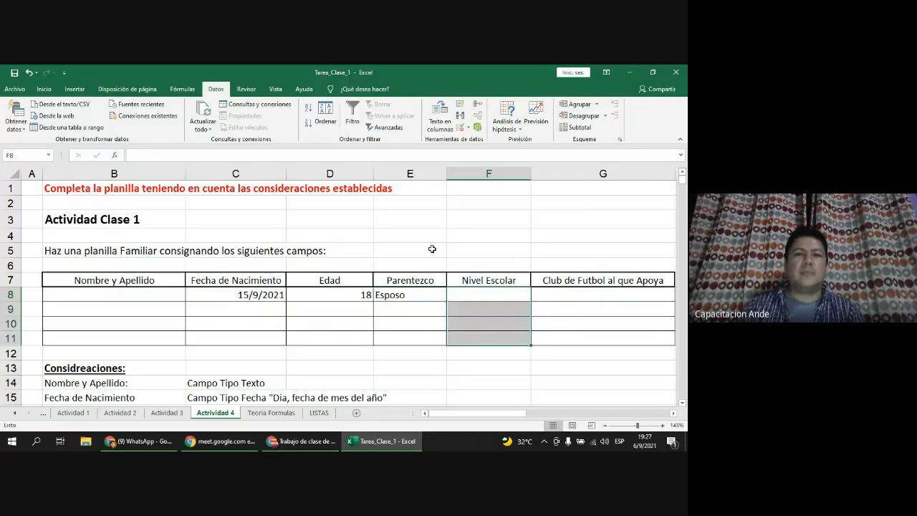
Step: Give F8:F11 a List validation rule with source =$C$22:$C$25, the school levels
left_click(461, 128)
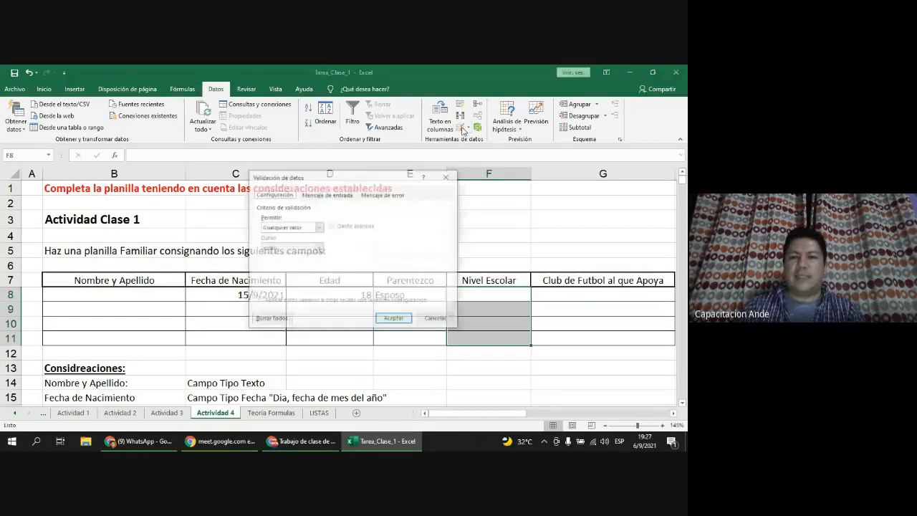
left_click(317, 227)
left_click(302, 257)
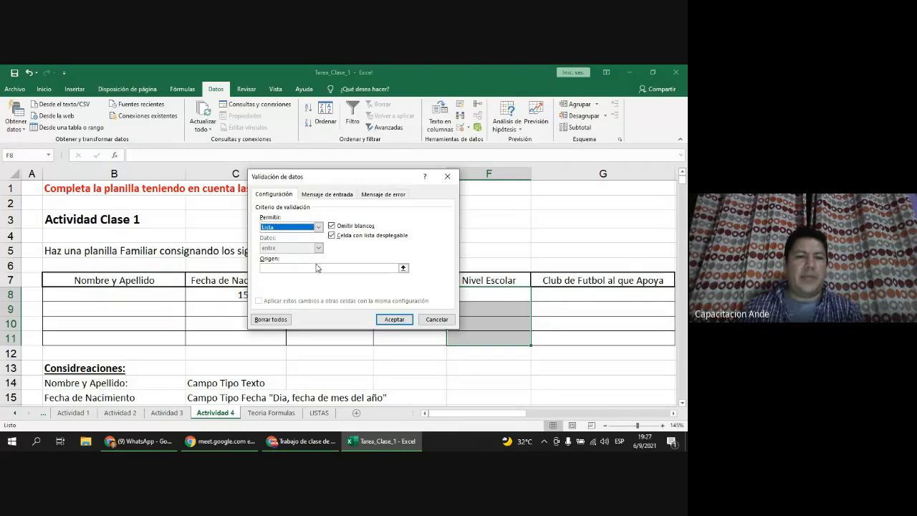
left_click(403, 268)
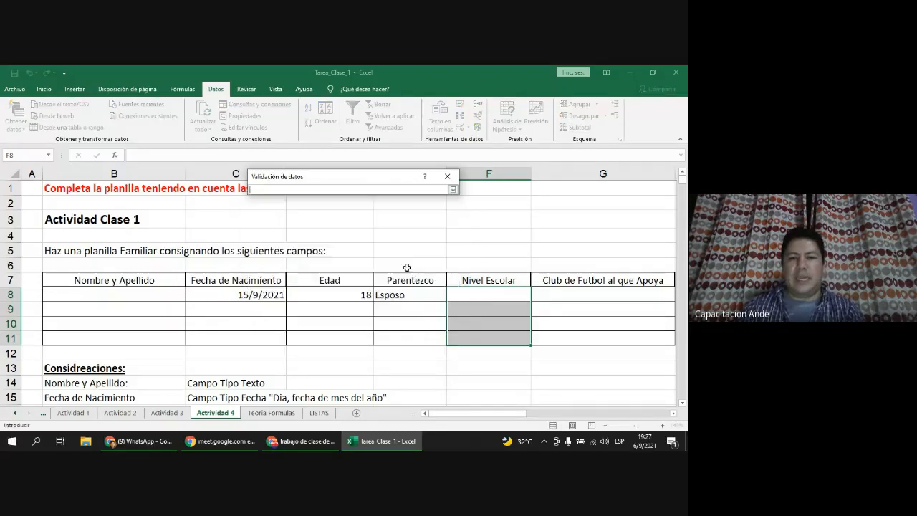
scroll(217, 278, "down", 5)
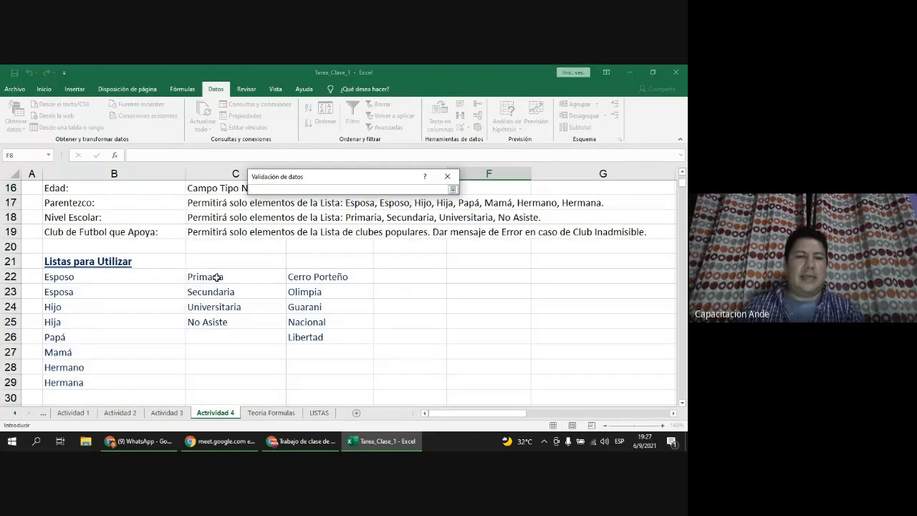
left_click_drag(217, 278, 218, 320)
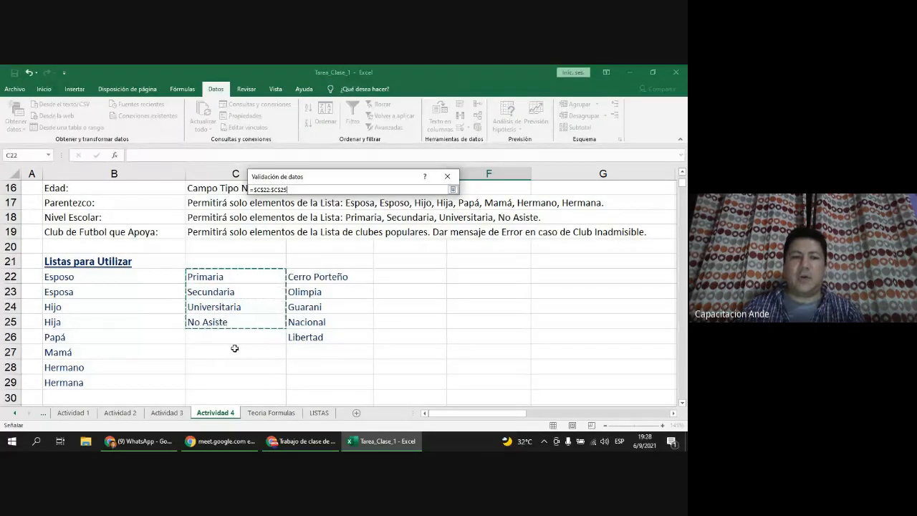
left_click(453, 191)
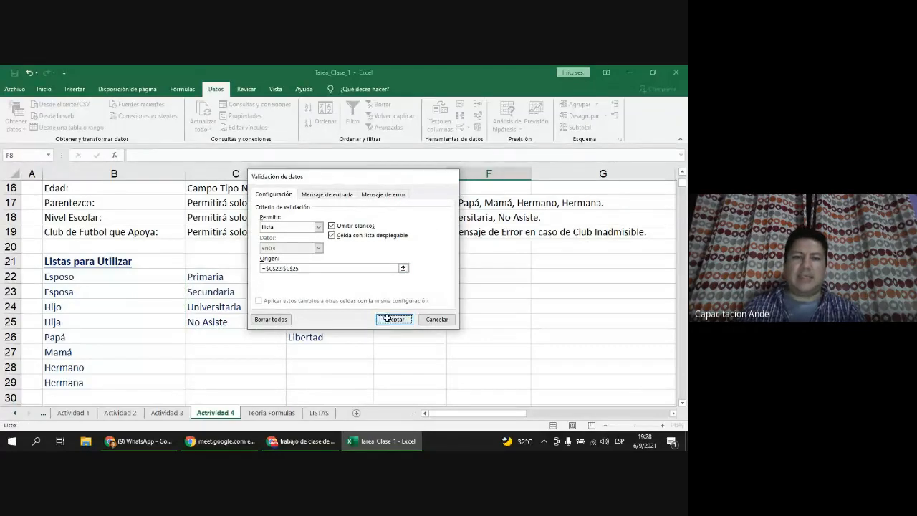
left_click(393, 319)
scroll(422, 291, "up", 5)
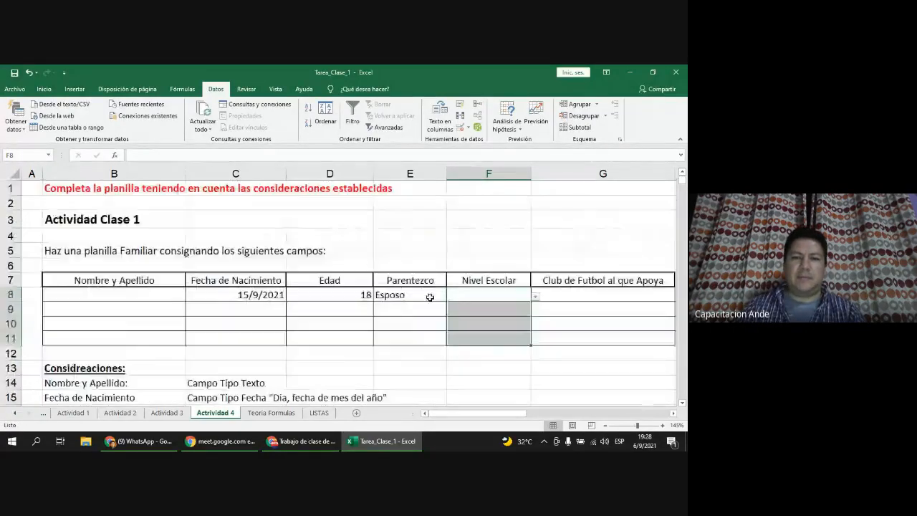
Step: Pick Primaria for F8 and Secundaria for F9 from the dropdowns
left_click(535, 296)
left_click(462, 308)
left_click(514, 310)
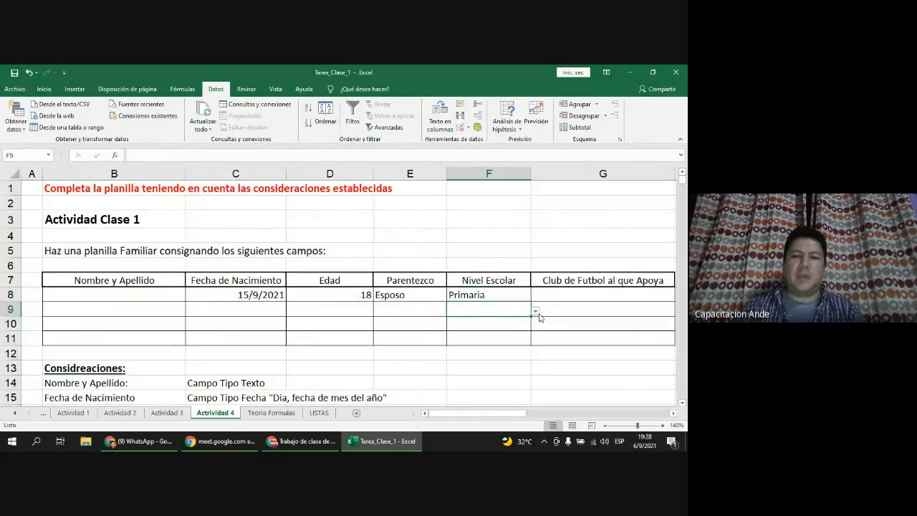
left_click(535, 311)
left_click(502, 328)
left_click(500, 328)
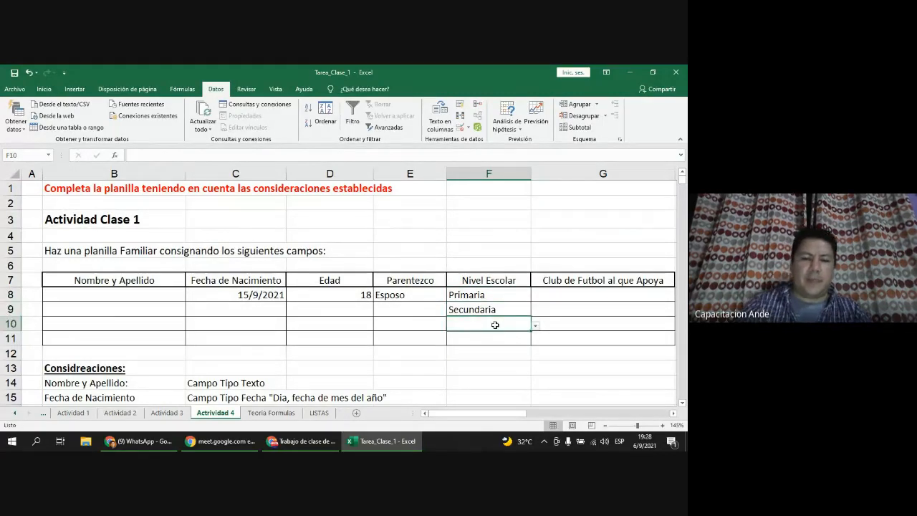
Step: Confirm 'univer' is rejected in F10, then clear it and leave F10 empty
type("univer")
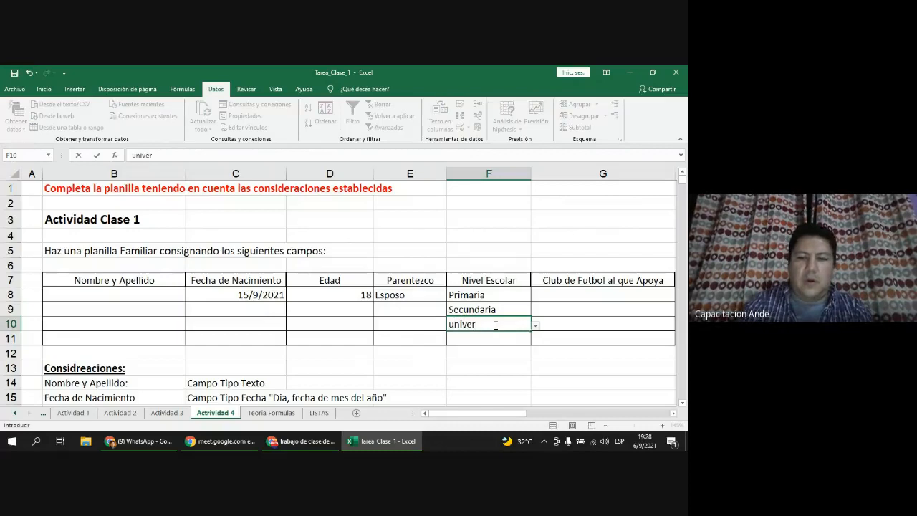
key("Return")
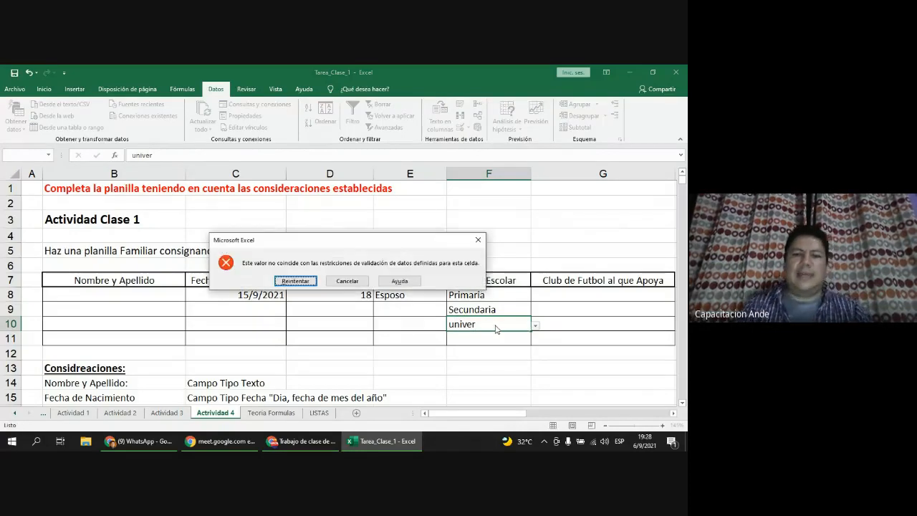
left_click(296, 281)
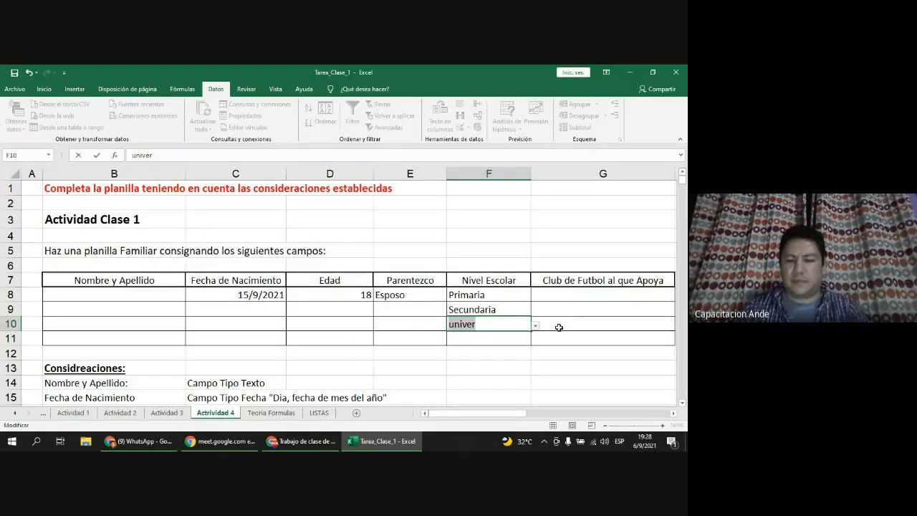
key("BackSpace")
key("Return")
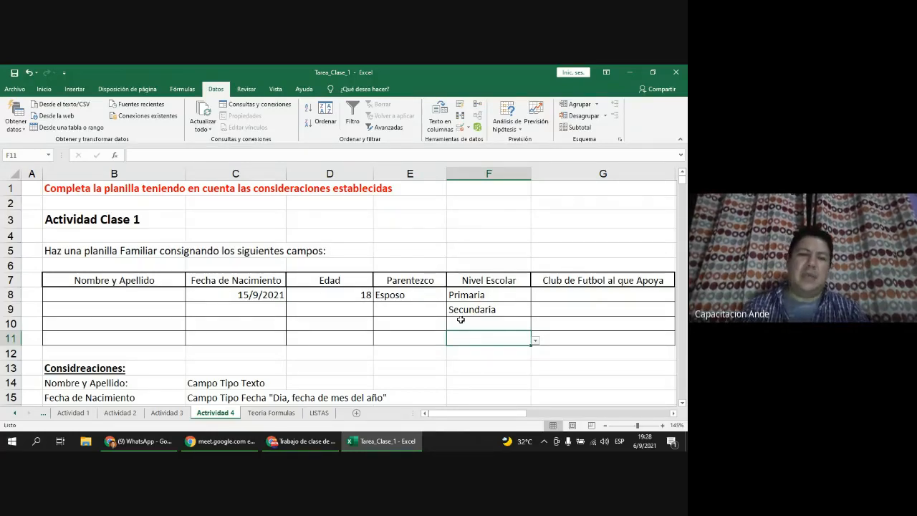
Step: Add an input message to Edad cell D8 titled 'Atención': 'Solo se permite mayores de 18 años'
left_click(351, 297)
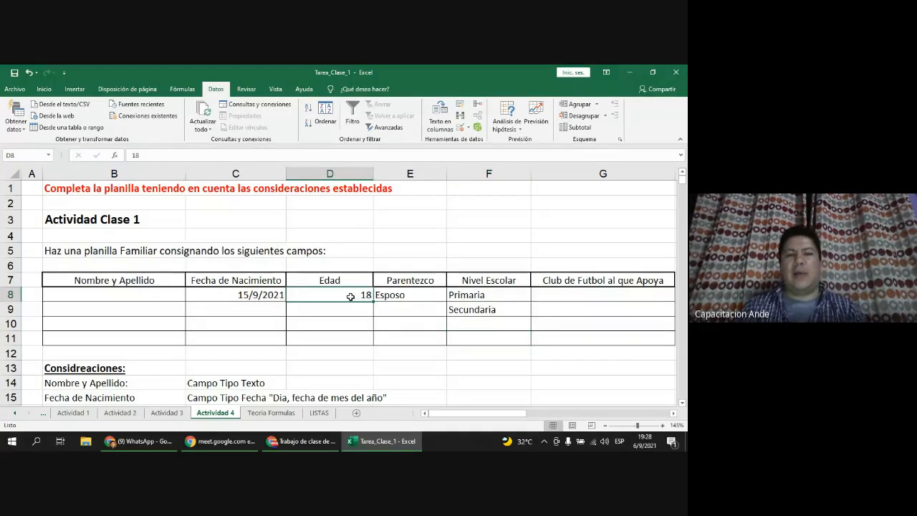
scroll(338, 293, "up", 1)
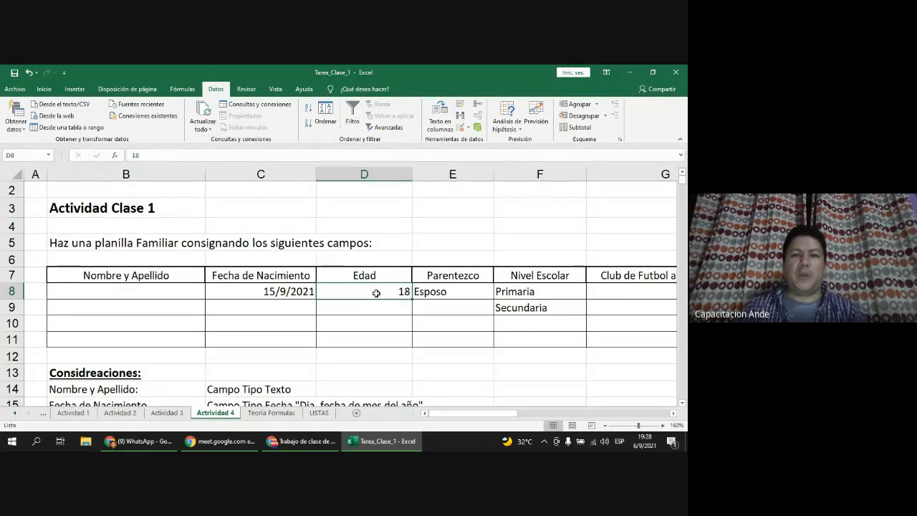
left_click(461, 127)
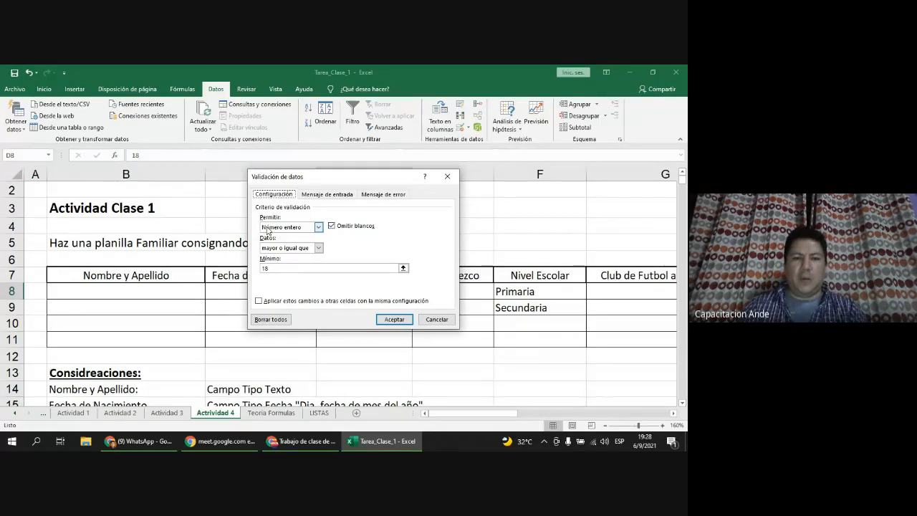
left_click(336, 196)
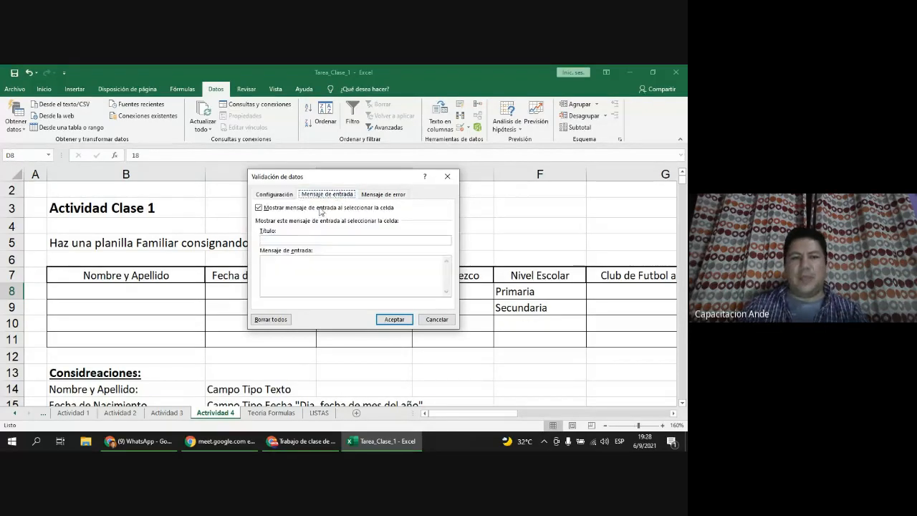
left_click(307, 240)
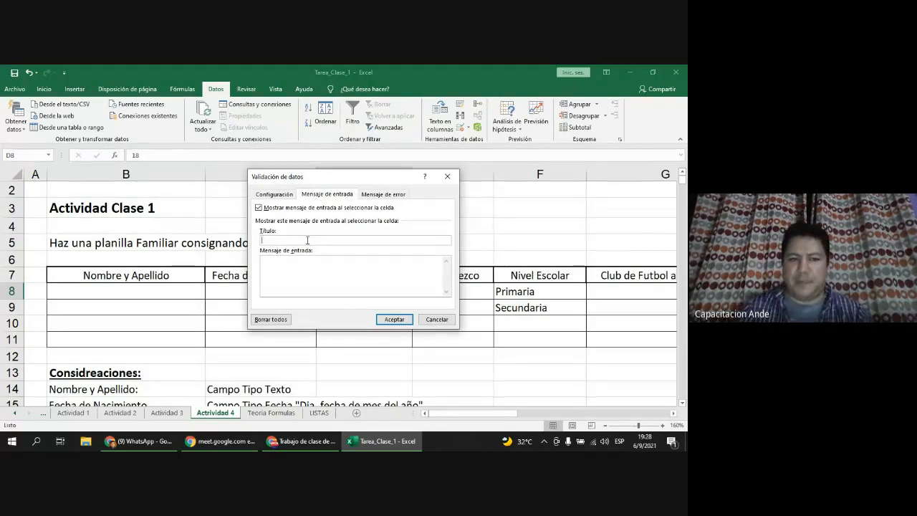
type("A")
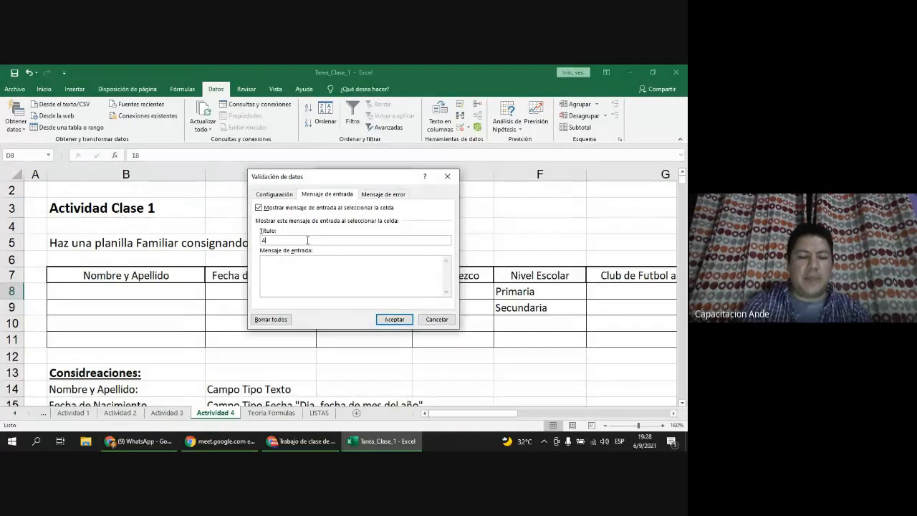
type("tención")
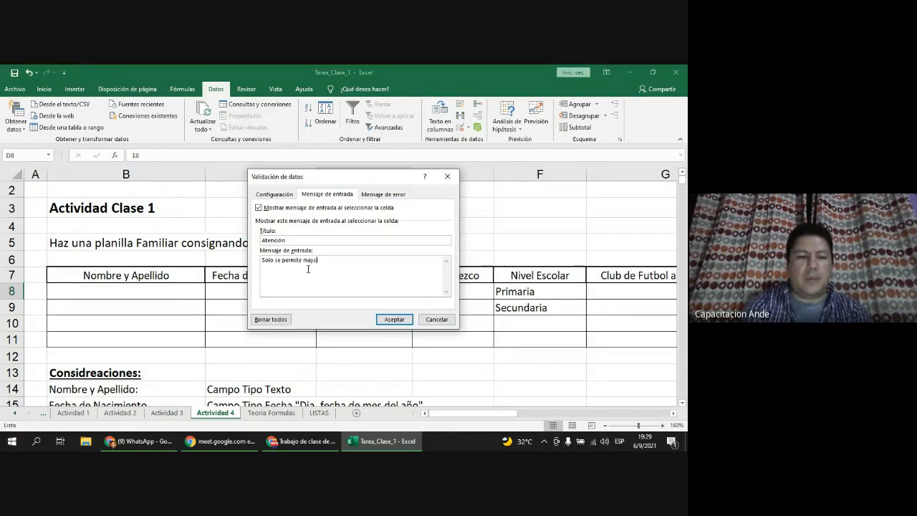
type("8 a")
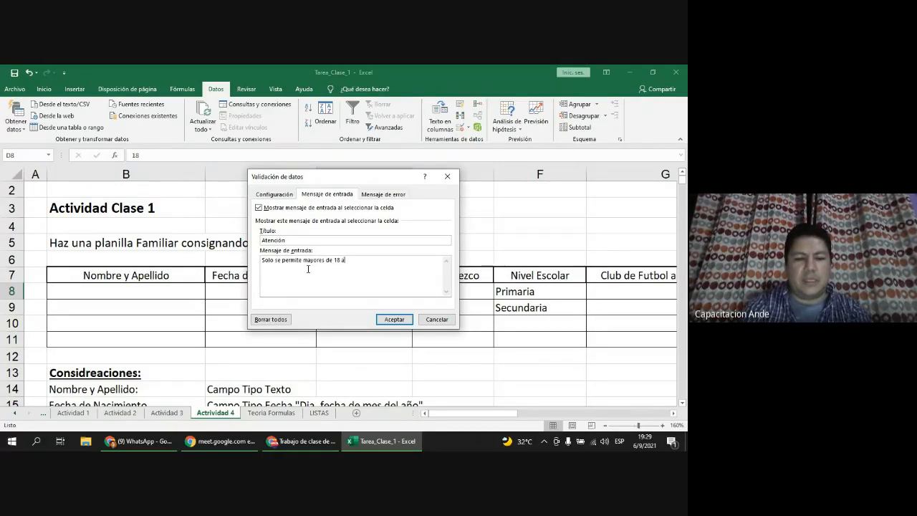
type("ño")
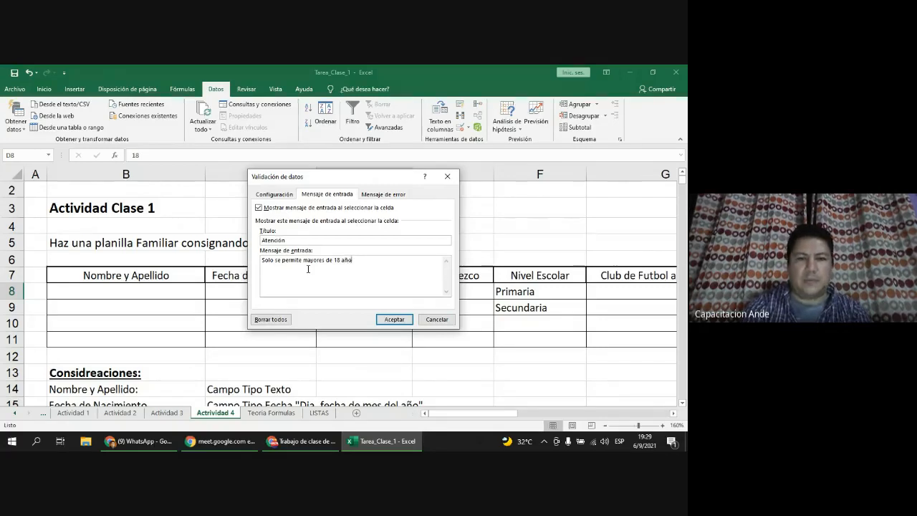
type("s")
left_click(394, 319)
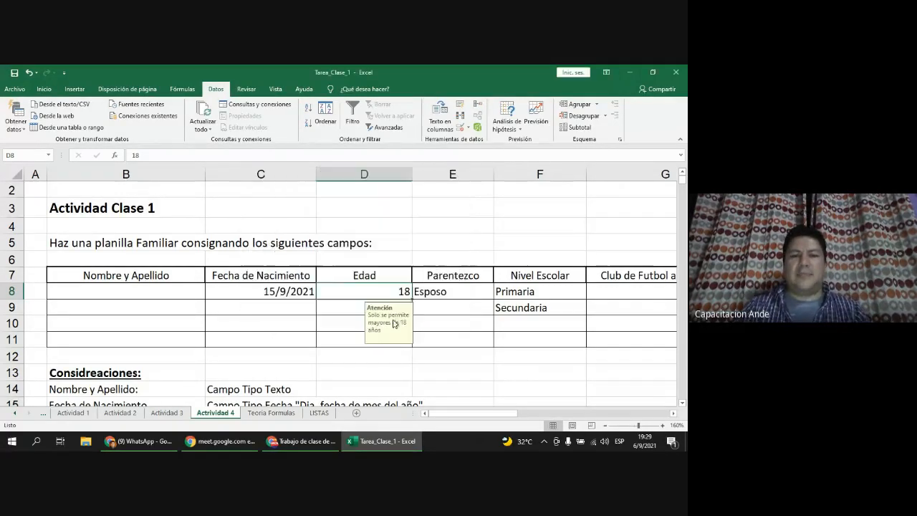
left_click(353, 360)
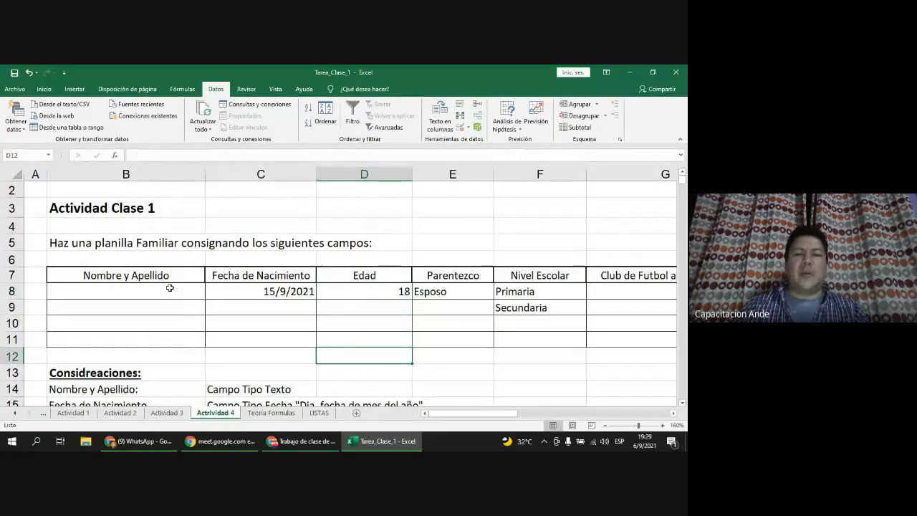
left_click(353, 291)
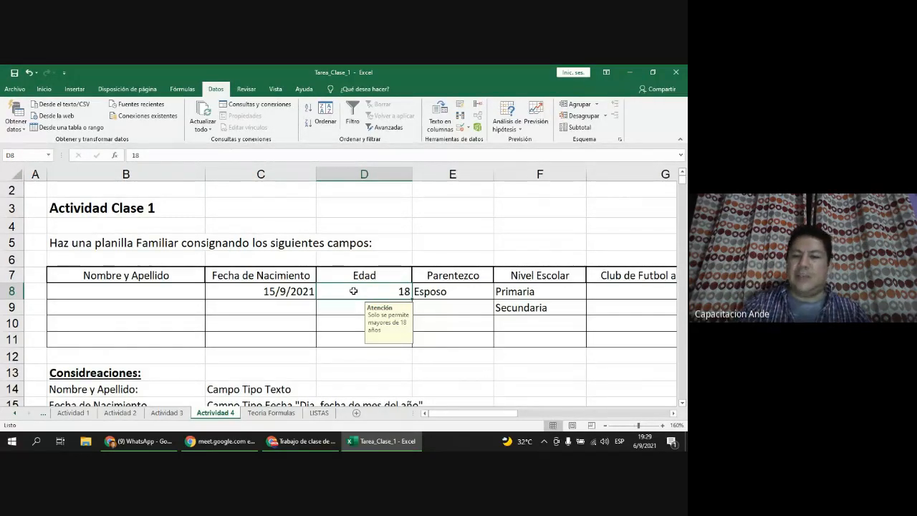
type("15")
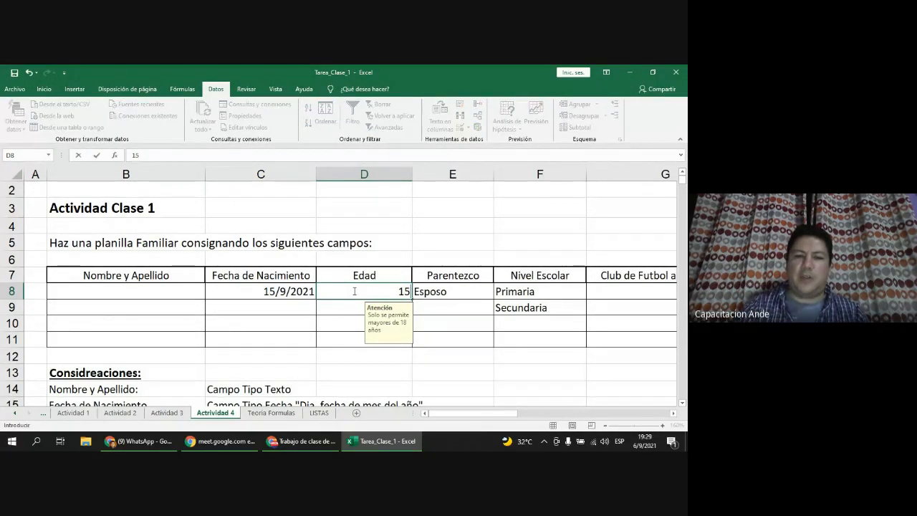
key("Return")
left_click(302, 278)
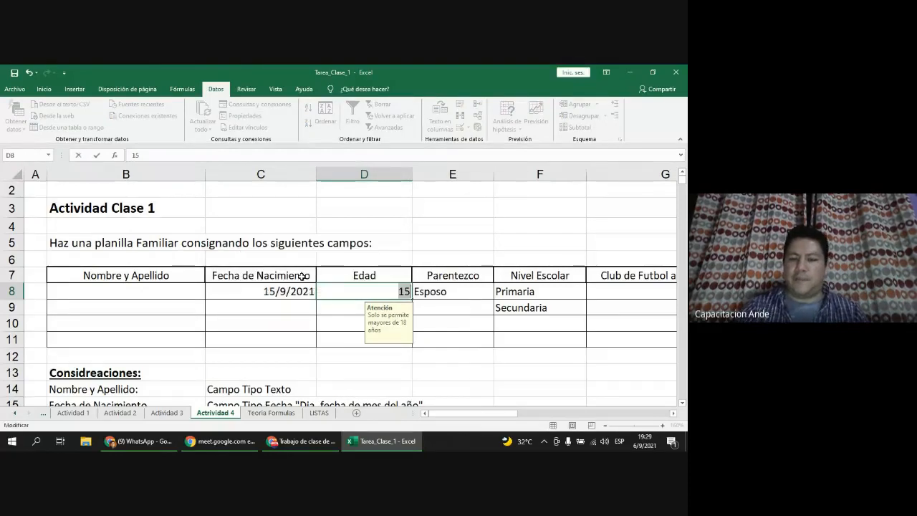
type("18")
key("Return")
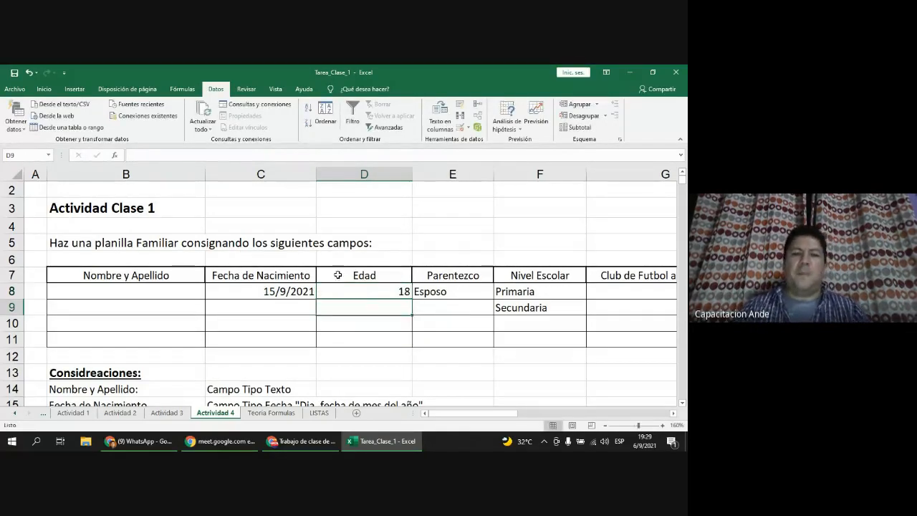
left_click(392, 291)
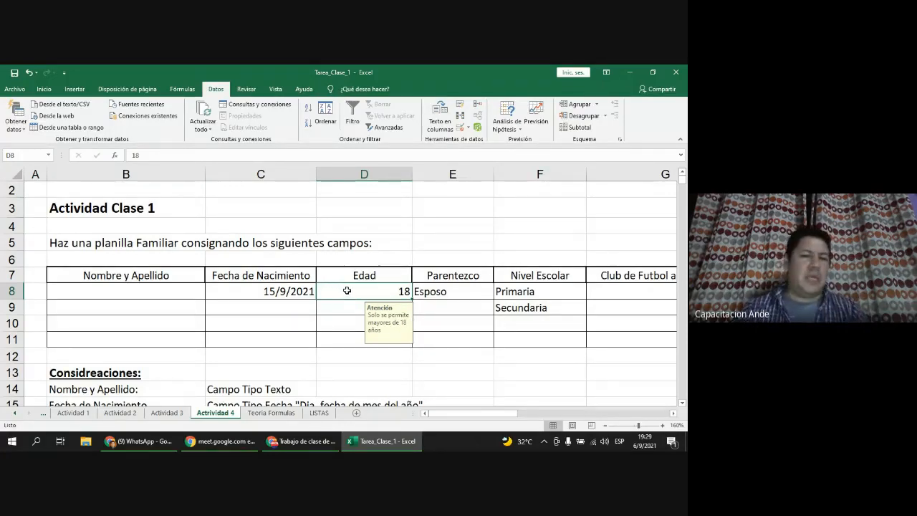
Step: Check the club list in column D and select Club de Futbol cells G8:G11
left_click(673, 414)
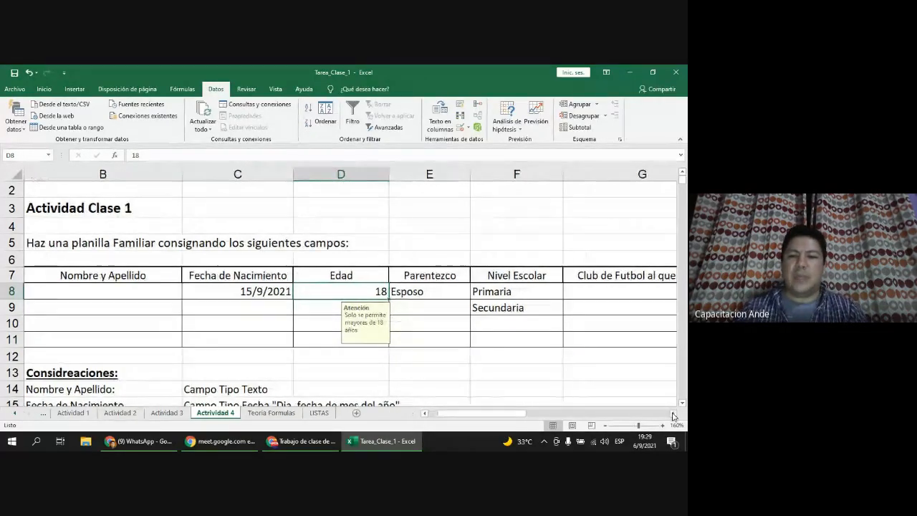
left_click(673, 414)
left_click_drag(478, 290, 485, 343)
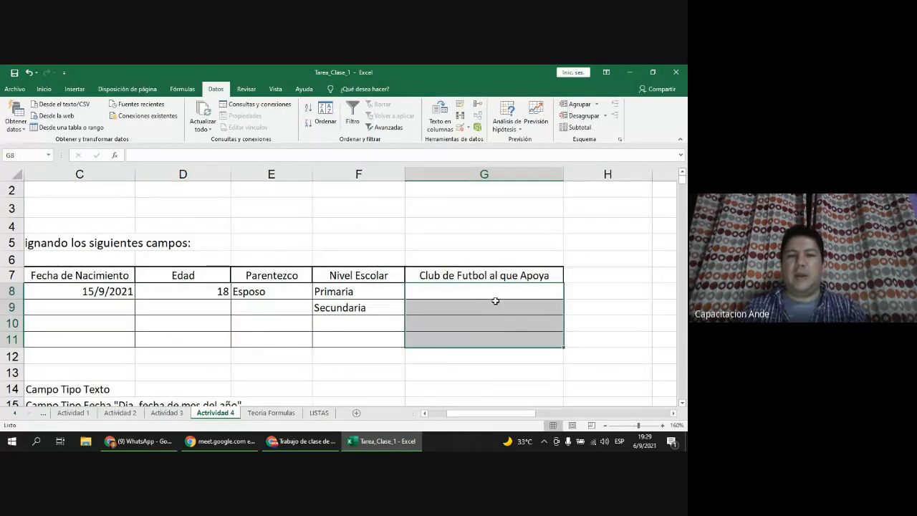
scroll(441, 294, "down", 5)
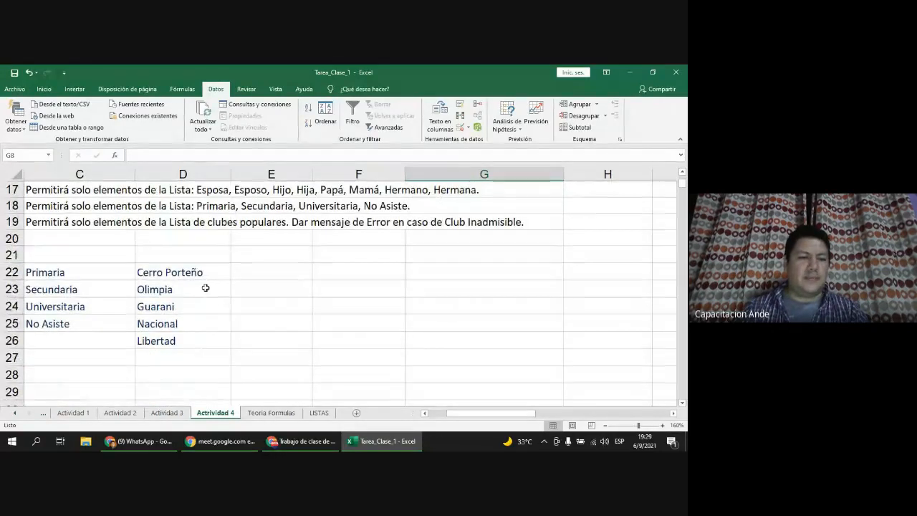
left_click(203, 290)
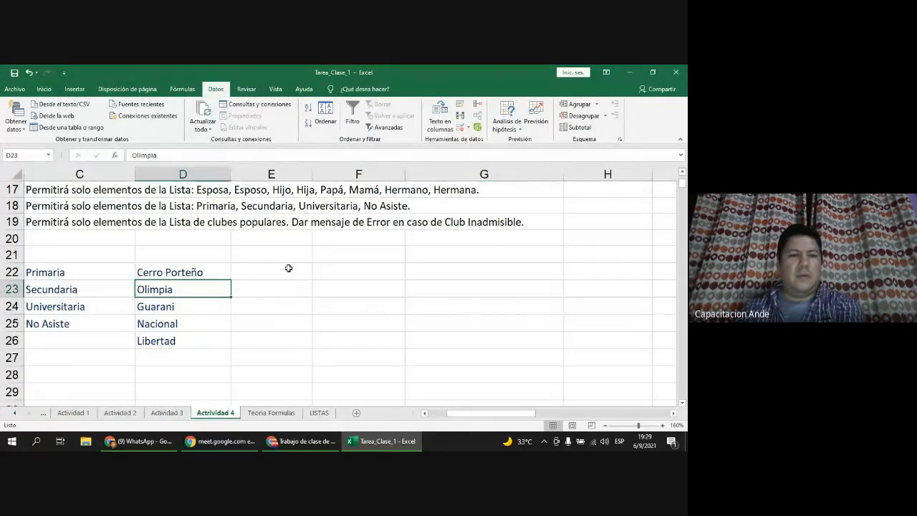
scroll(334, 311, "up", 5)
left_click_drag(485, 309, 488, 361)
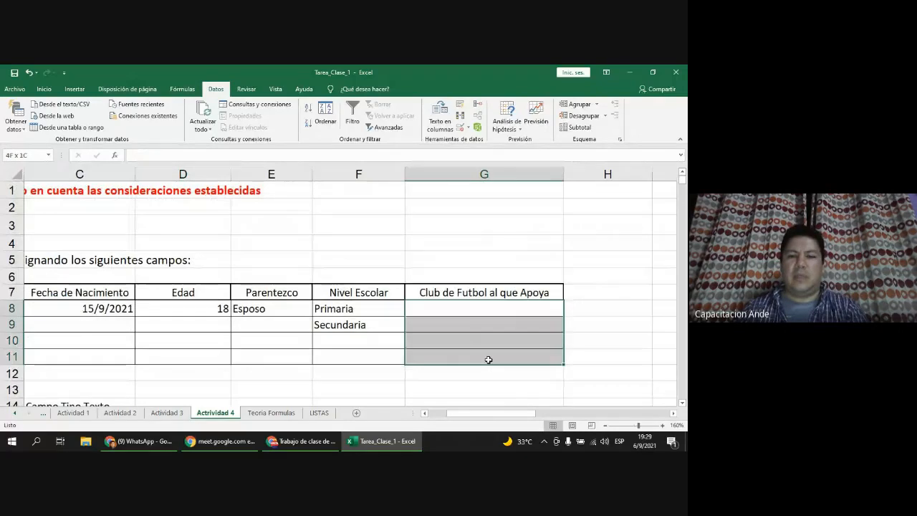
Step: Give G8:G11 a List validation rule with source =$D$22:$D$26, the club list
left_click(459, 127)
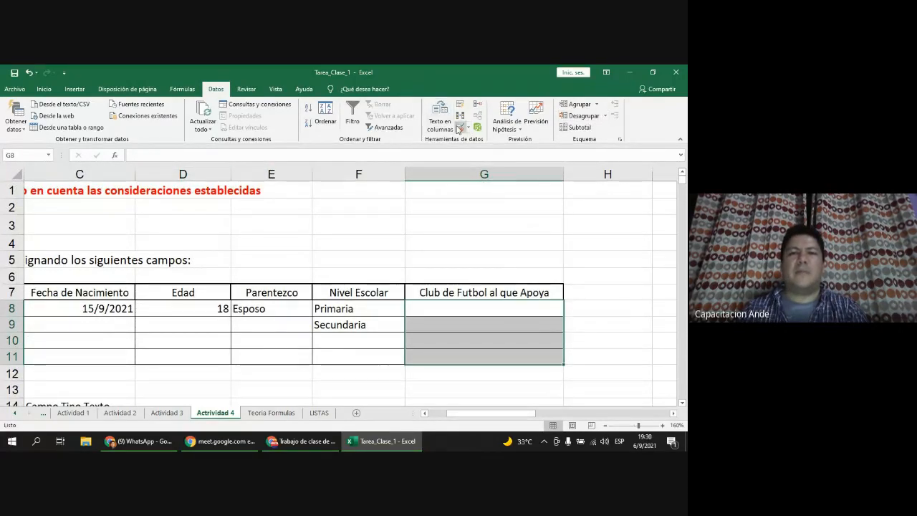
left_click(274, 194)
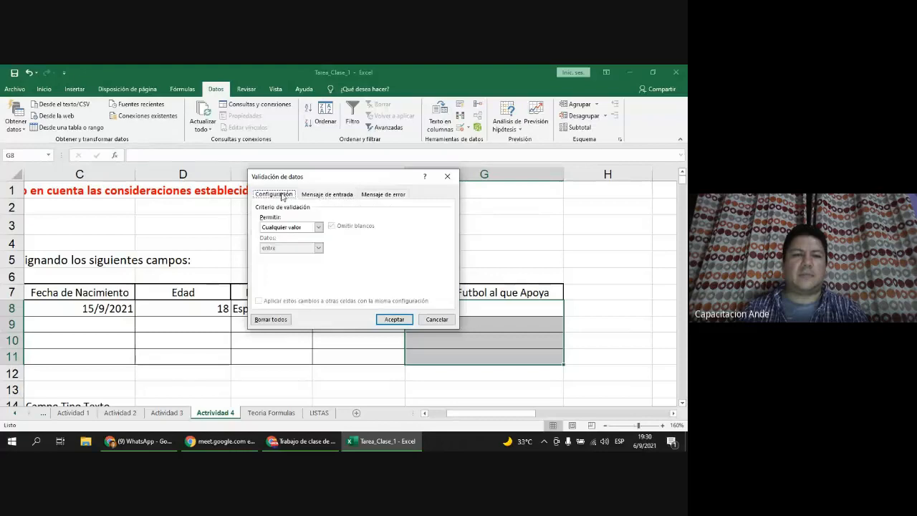
left_click(319, 228)
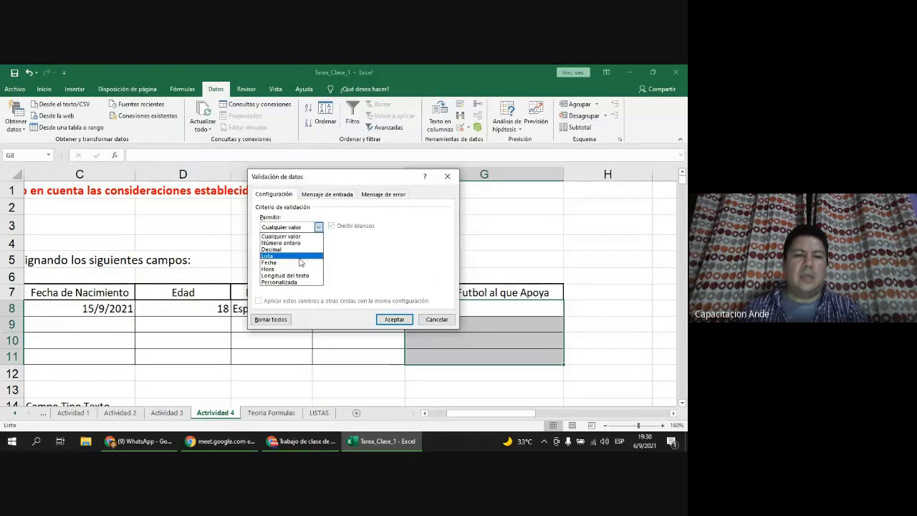
left_click(299, 258)
left_click(406, 267)
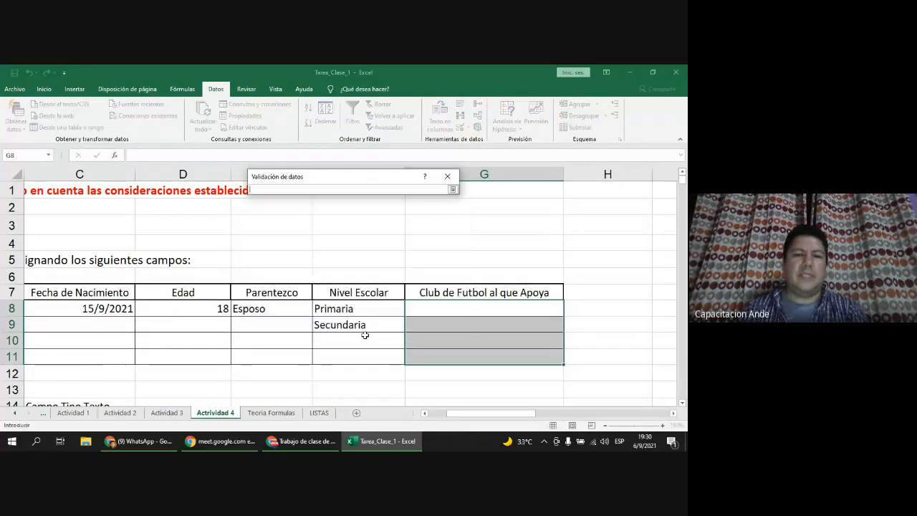
scroll(364, 334, "down", 2)
scroll(364, 335, "down", 3)
left_click_drag(182, 287, 180, 352)
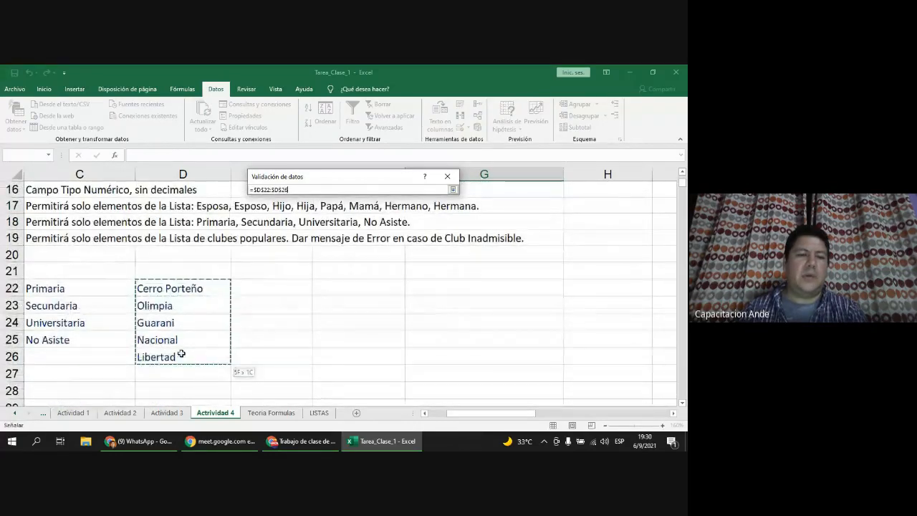
left_click(453, 189)
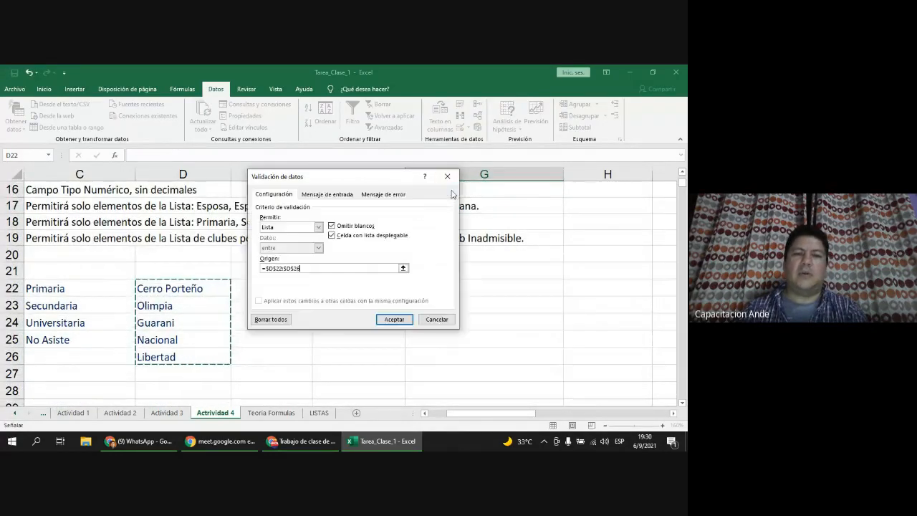
Step: Add a Stop error alert titled 'Atención': 'Club no pertenece a primera división', then apply
left_click(342, 194)
left_click(379, 198)
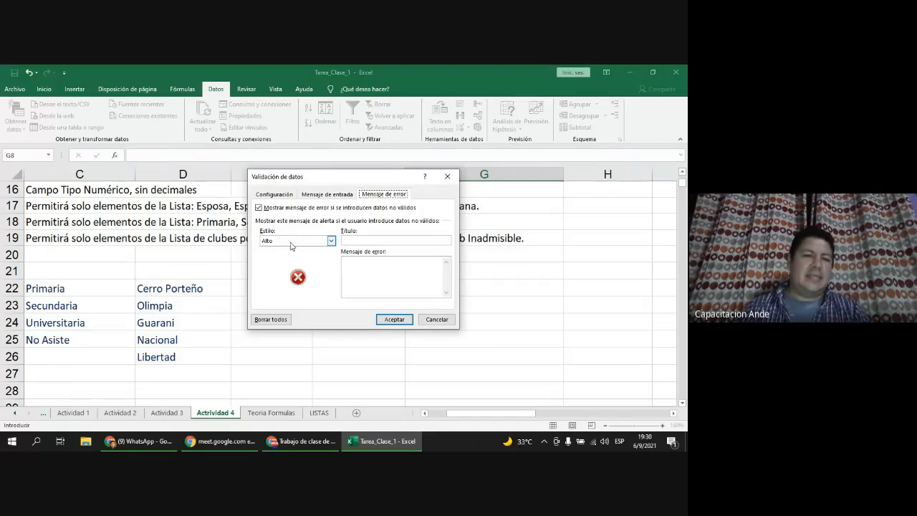
left_click(359, 240)
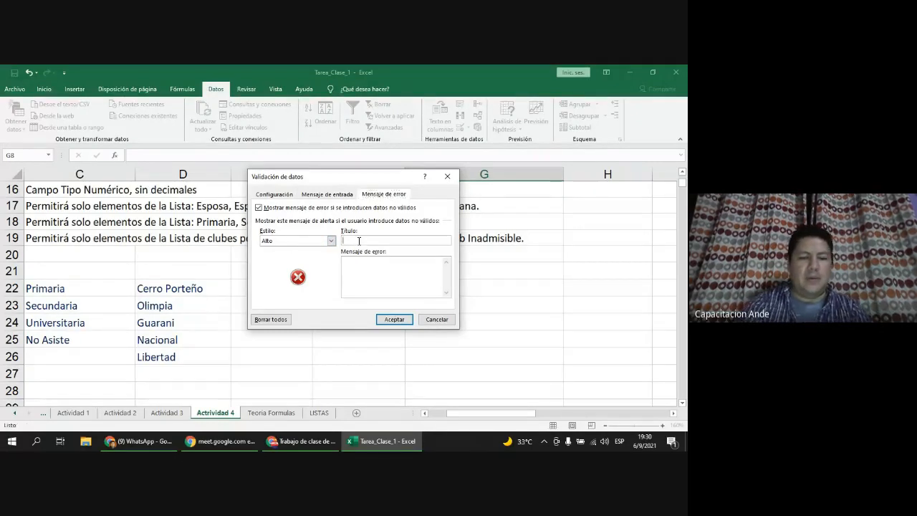
type("Atención")
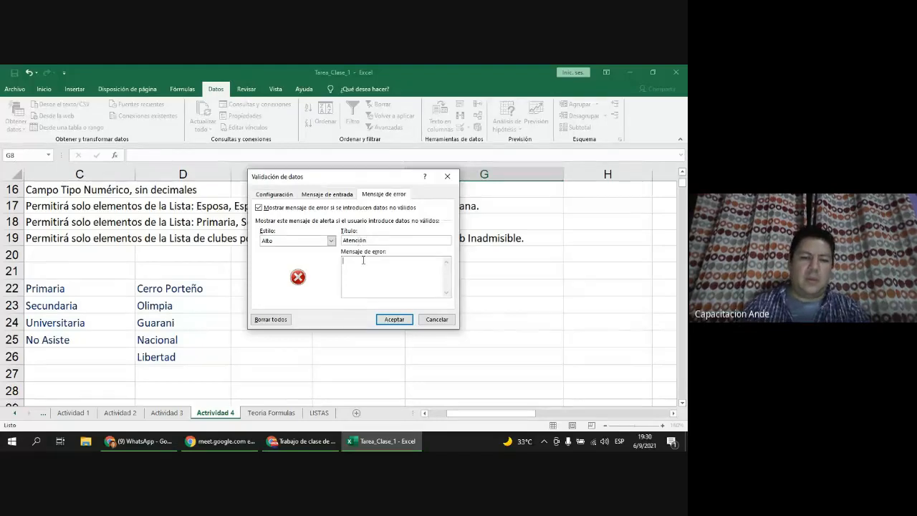
type("Club no")
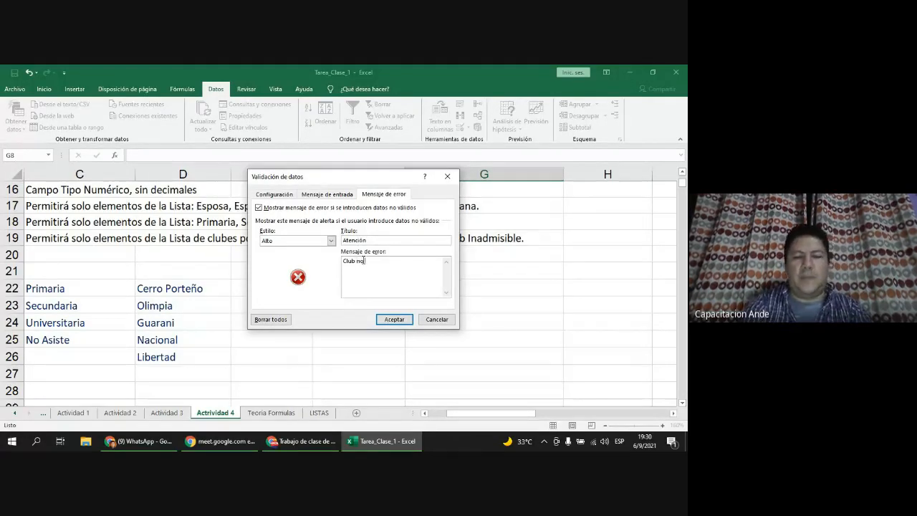
type(" pel")
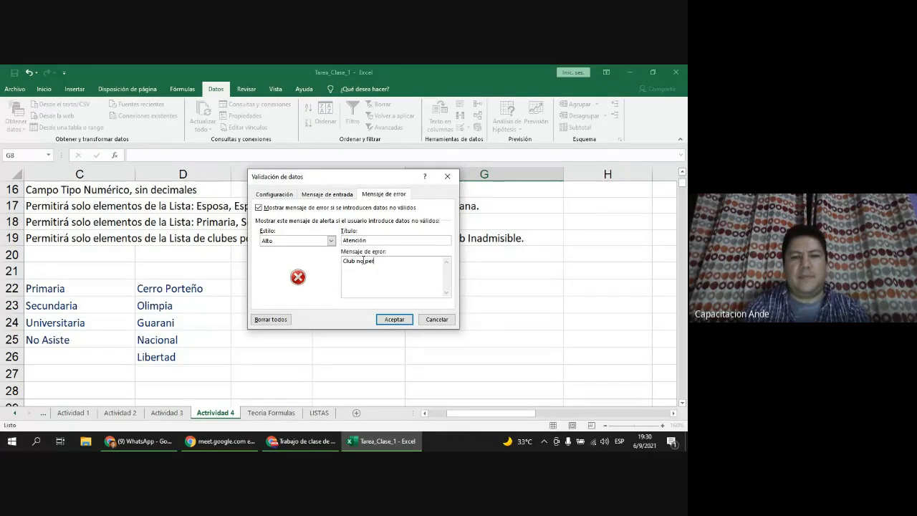
type("tenece a primera d")
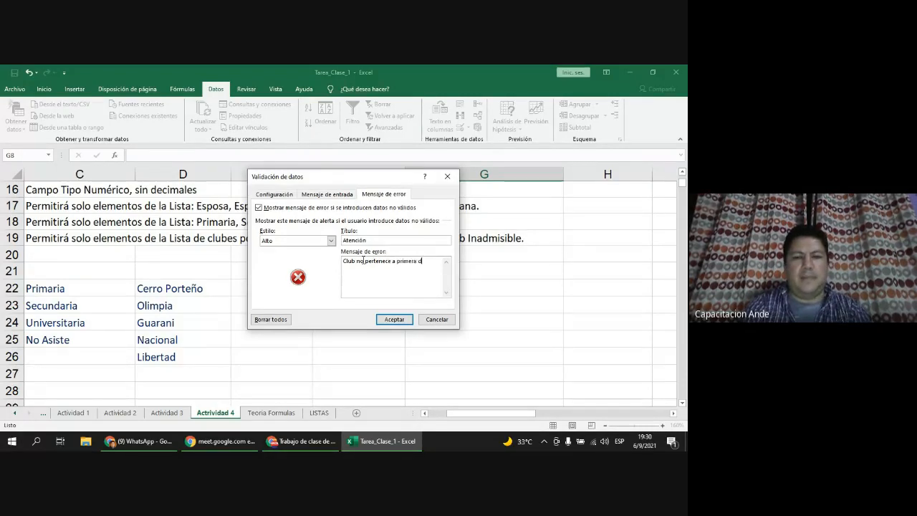
type("ivisión")
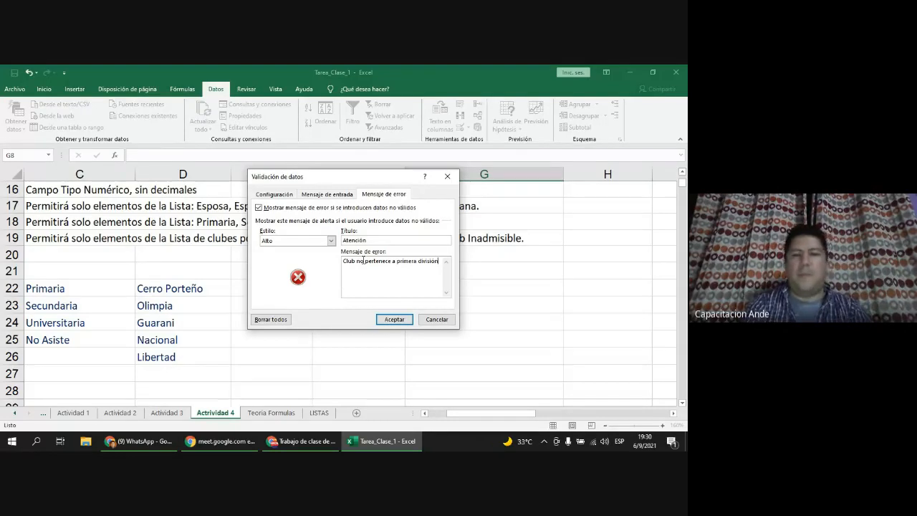
left_click(394, 319)
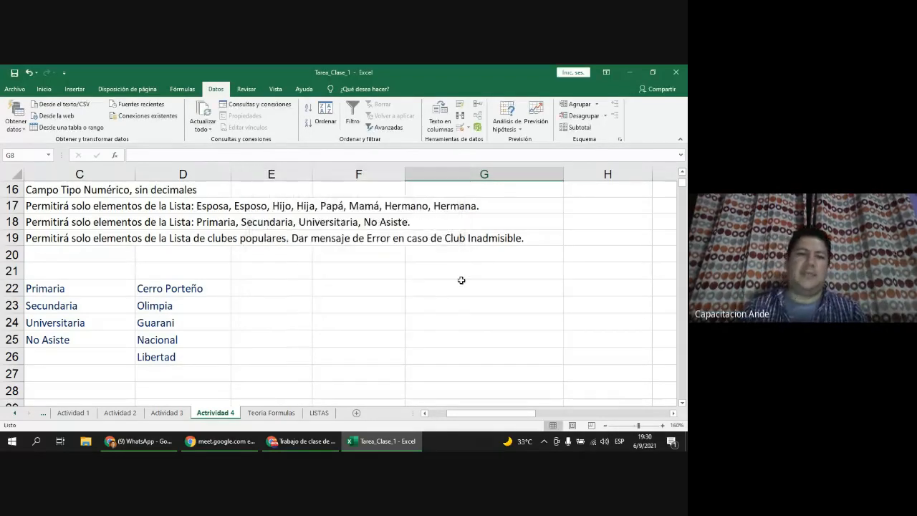
Step: Confirm G8 rejects the unlisted clubs Presidente Hayes and Atlantidad
scroll(466, 283, "up", 4)
left_click(547, 260)
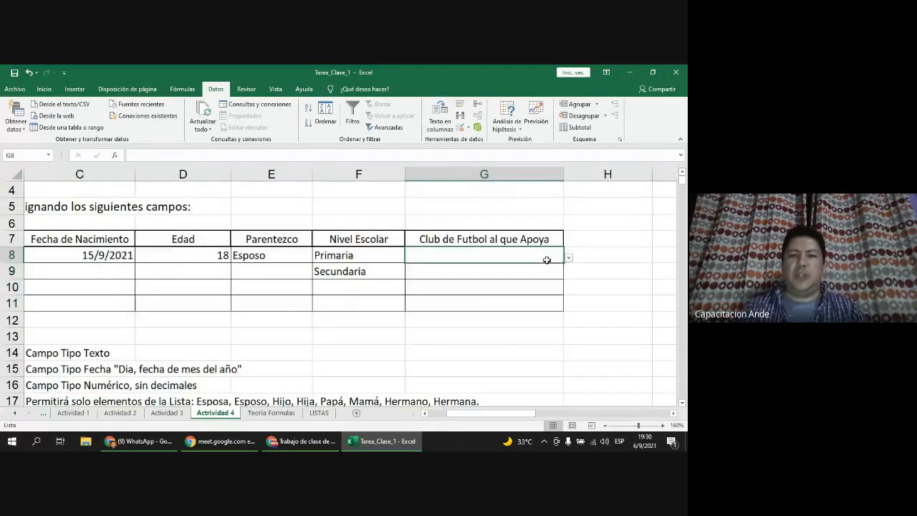
type("Presiden")
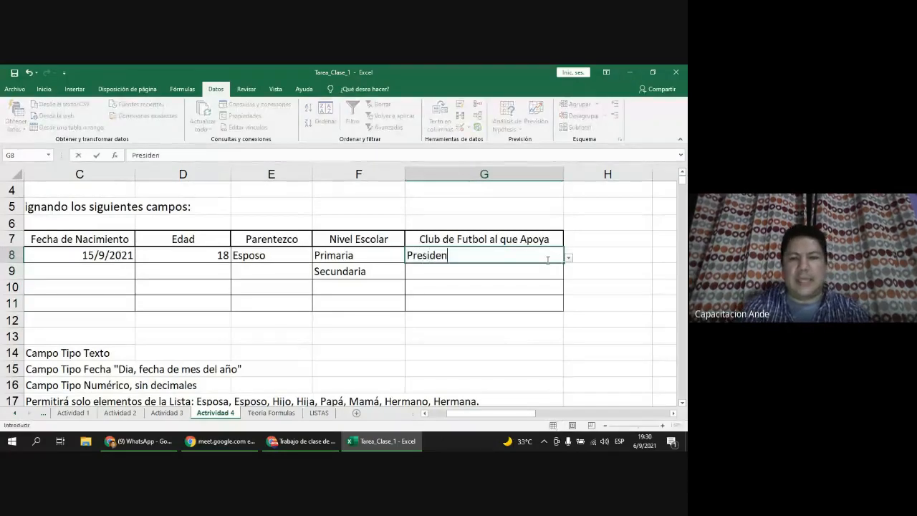
type("te Hayes")
key("Return")
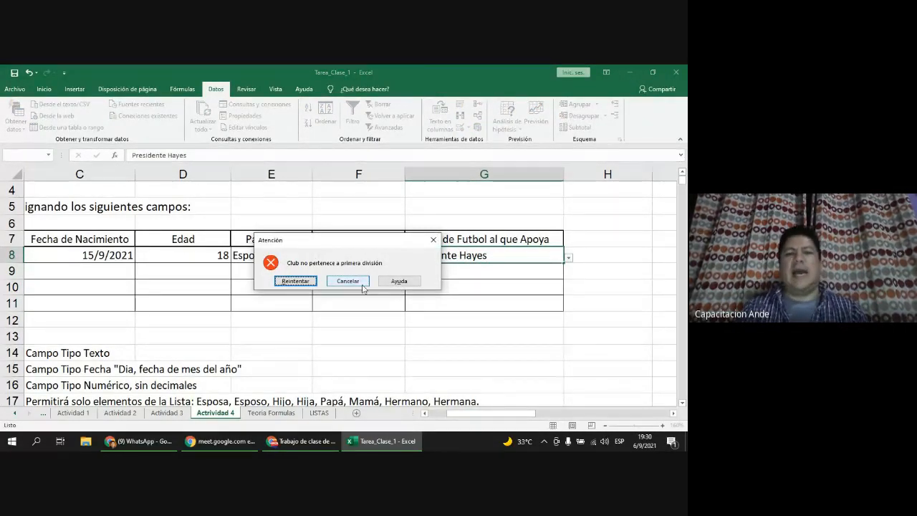
left_click(292, 283)
type("At")
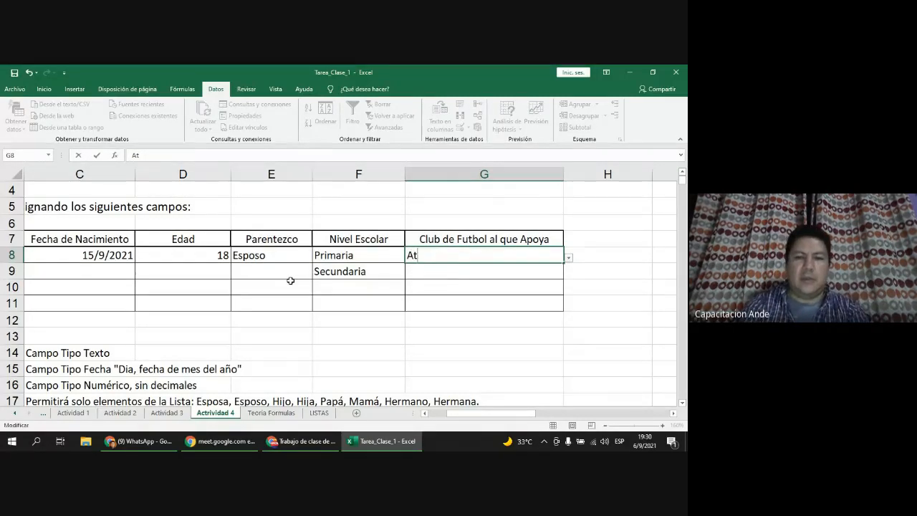
type("lantidad")
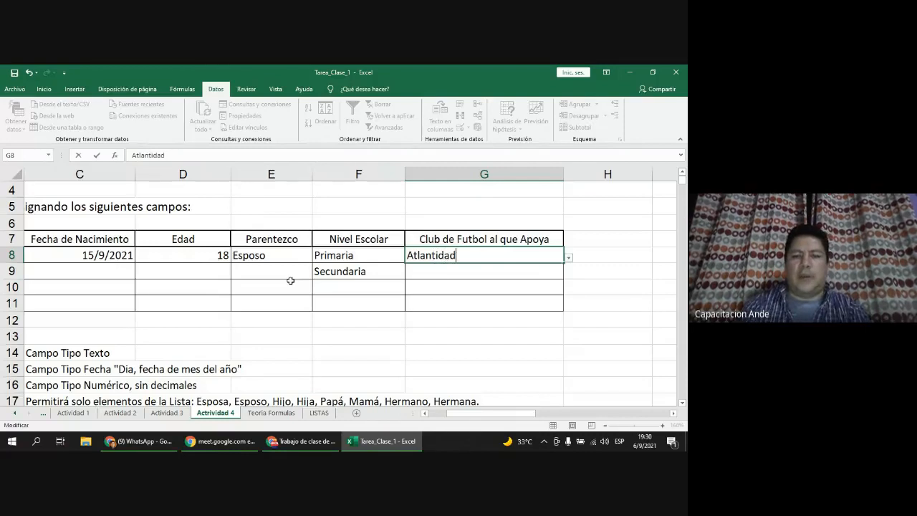
key("Return")
left_click(293, 281)
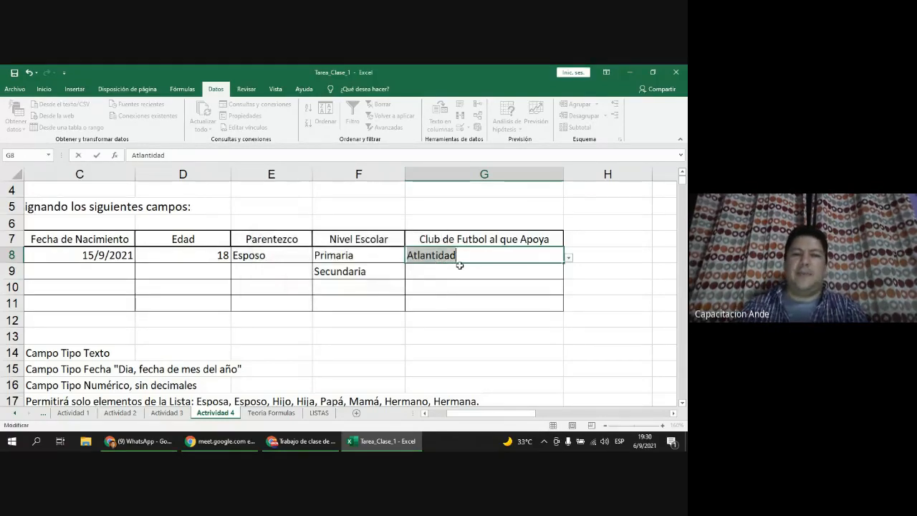
Step: Enter Olimpia in G8, then pick Cerro Porteño for G8, G9 and G10 from the dropdowns
type("Olimpia")
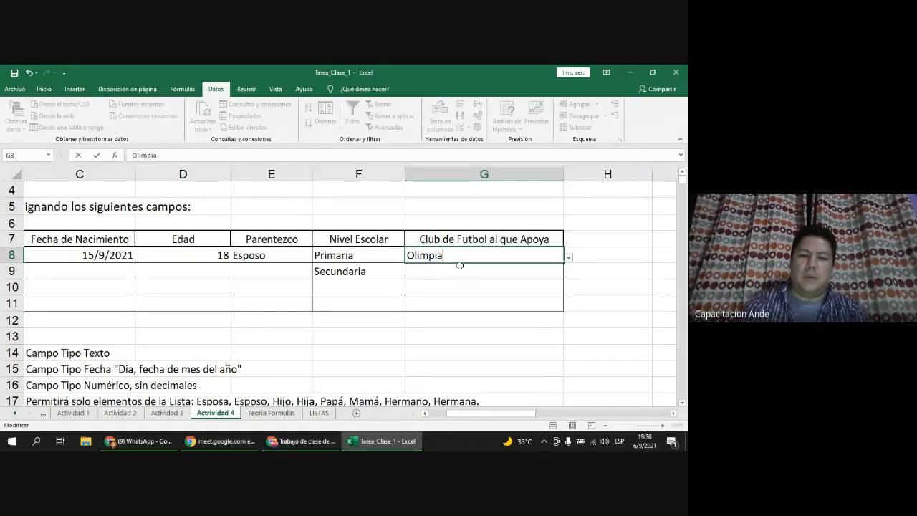
key("Return")
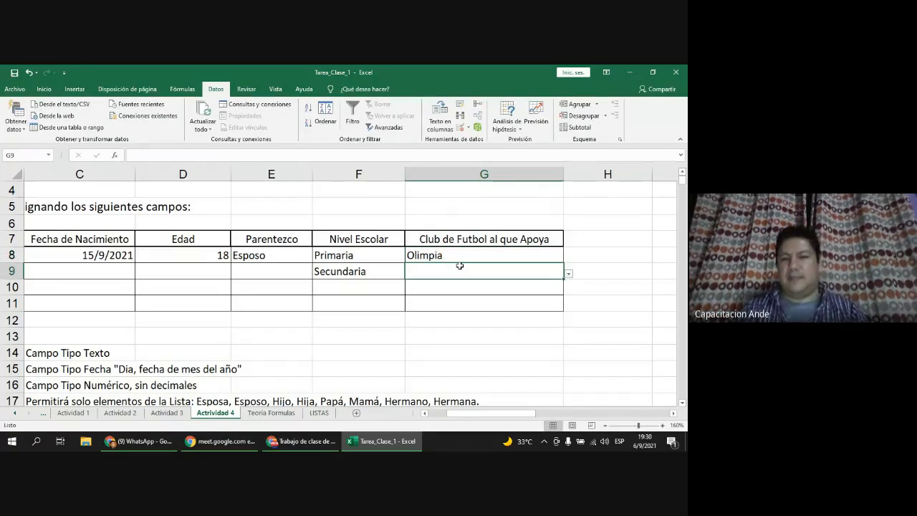
left_click(569, 273)
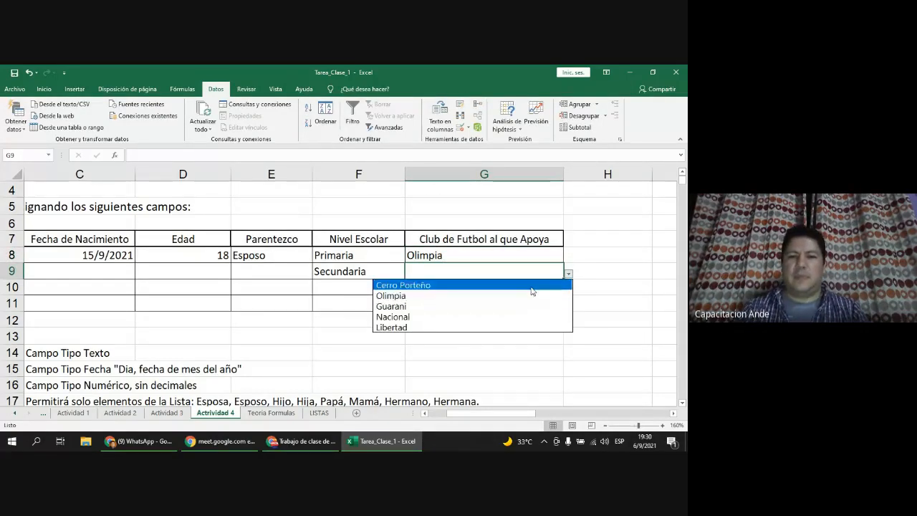
left_click(532, 289)
left_click(557, 256)
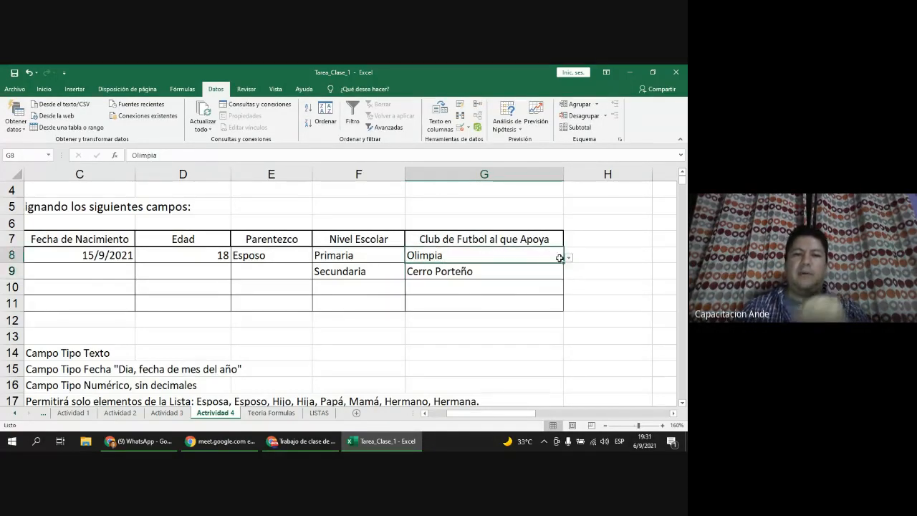
left_click(569, 260)
left_click(549, 266)
left_click(553, 286)
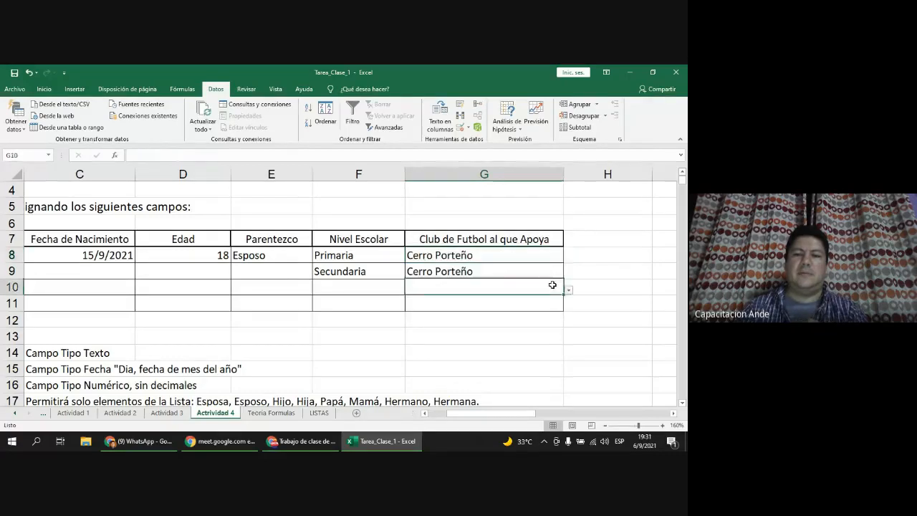
left_click(568, 291)
left_click(549, 303)
left_click(563, 301)
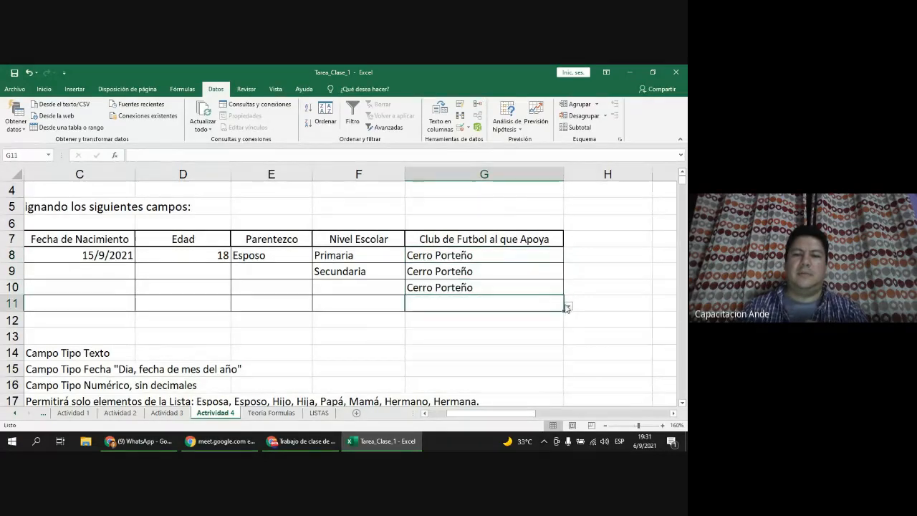
left_click(568, 306)
Step: Set G11 to Cerro Porteño from its dropdown and briefly check the LISTAS sheet
left_click(520, 319)
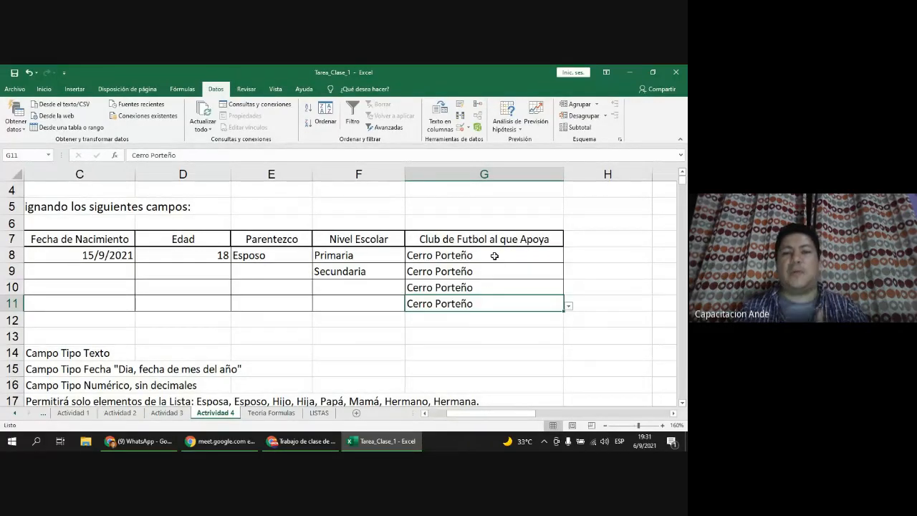
left_click(437, 419)
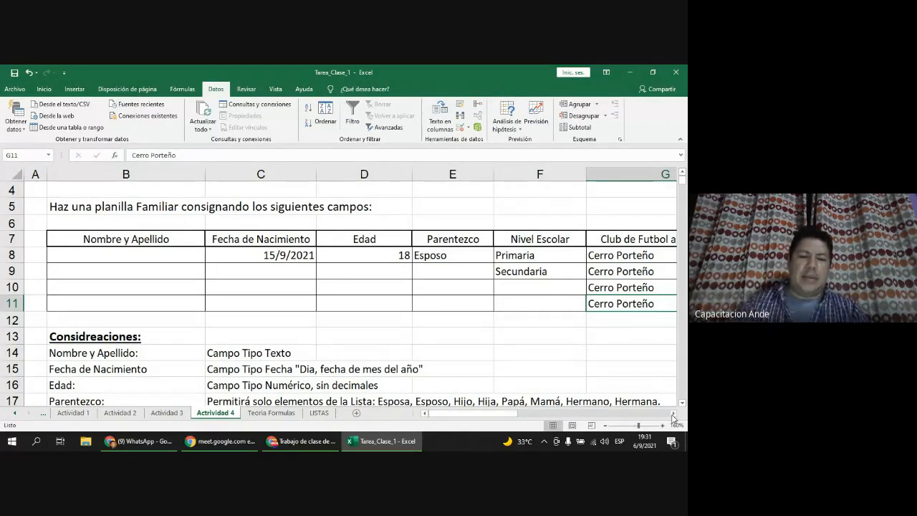
left_click(319, 415)
left_click(220, 412)
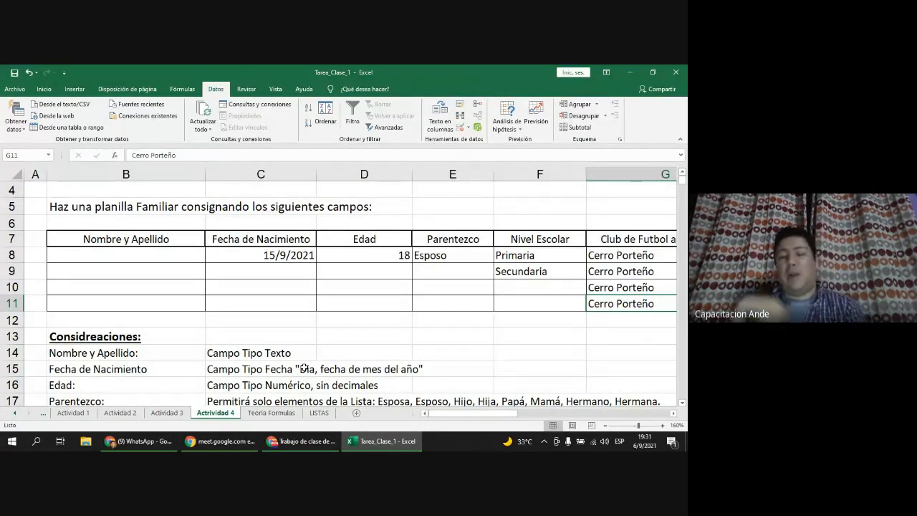
left_click(674, 417)
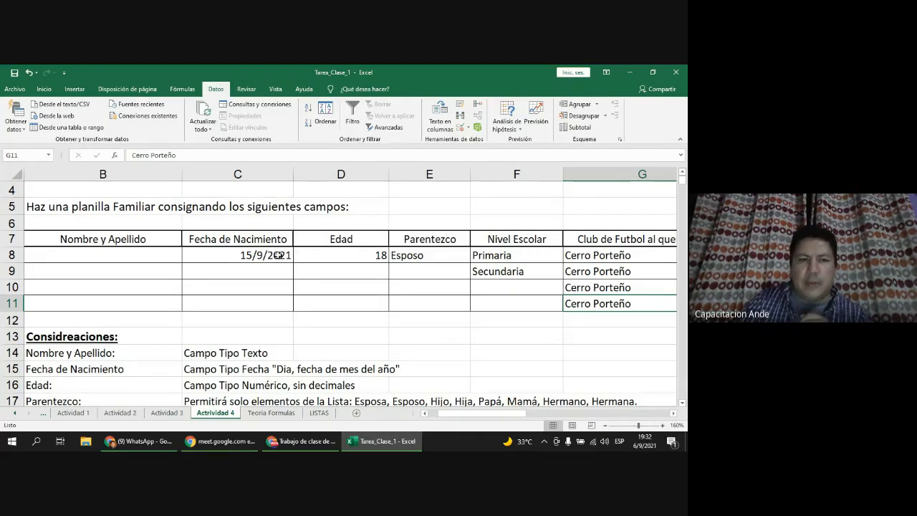
Step: Select the table's date, age, relationship and schooling columns and the title area in turn
left_click_drag(228, 254, 236, 306)
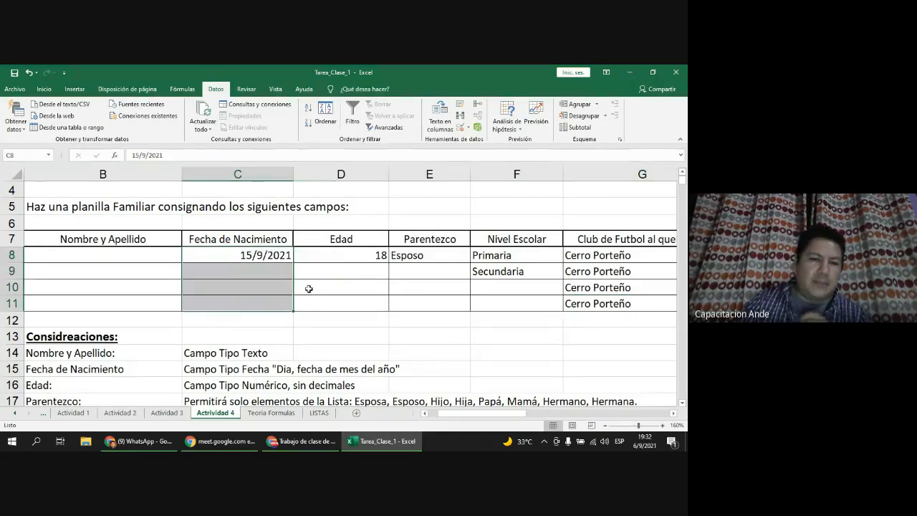
left_click_drag(341, 255, 337, 304)
left_click_drag(448, 254, 448, 303)
left_click_drag(543, 256, 531, 304)
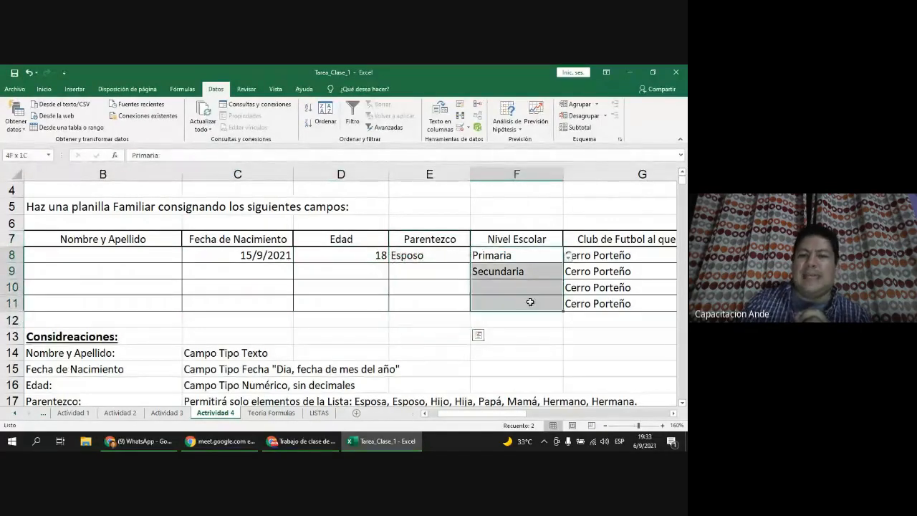
left_click_drag(48, 194, 609, 241)
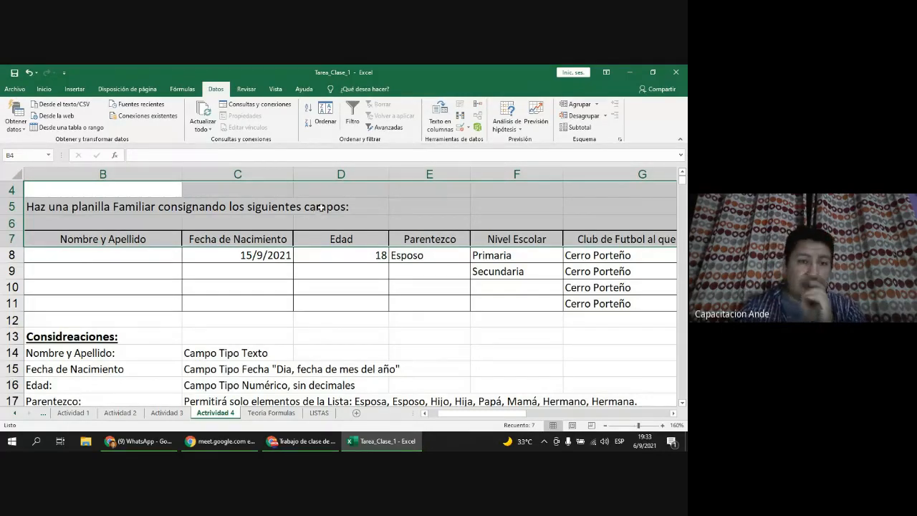
left_click_drag(316, 212, 337, 209)
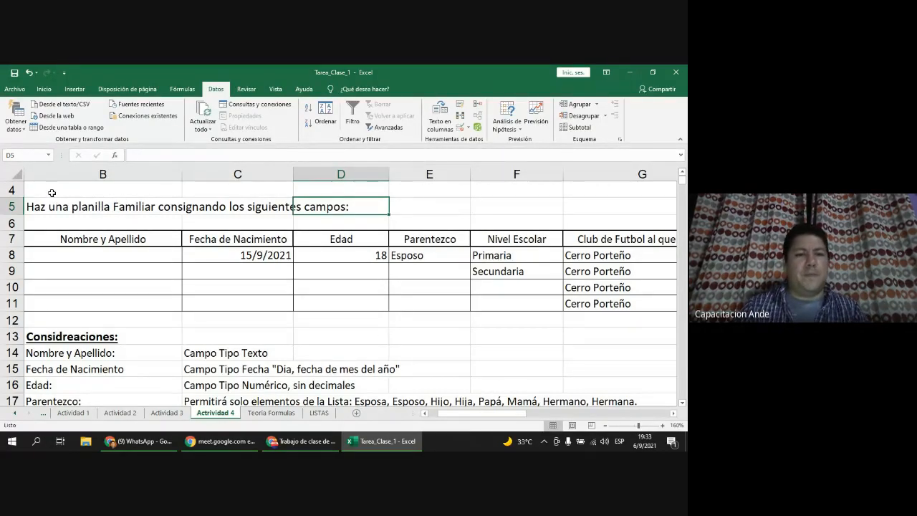
Step: Fill the family table rows 7–11 with light green from the Inicio Fill Color menu
left_click_drag(50, 240, 607, 305)
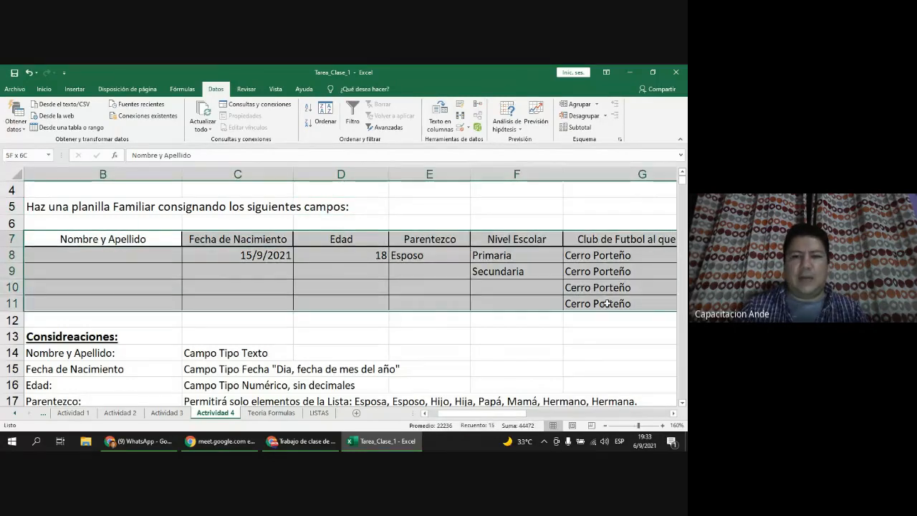
left_click(43, 89)
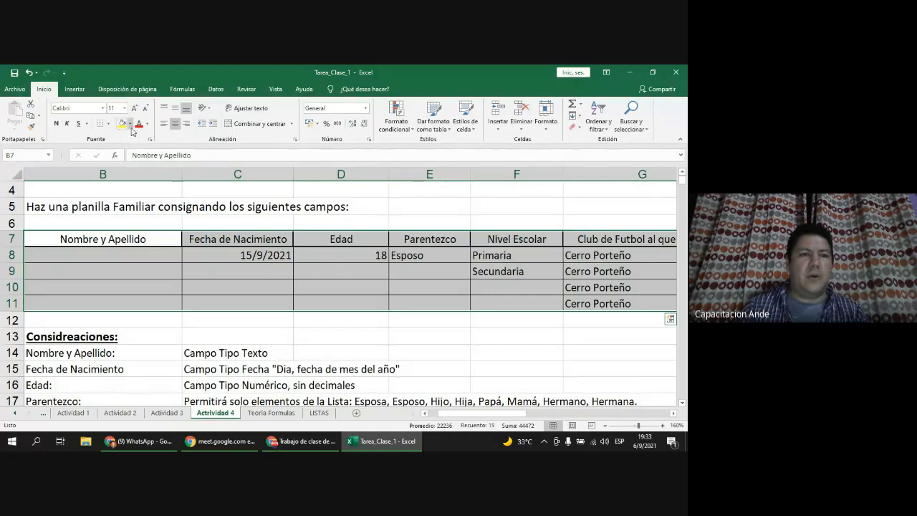
left_click(130, 124)
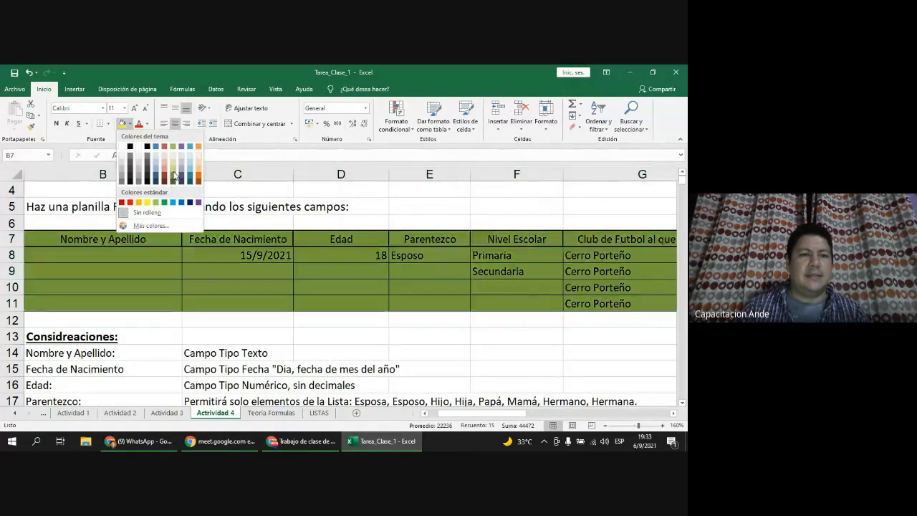
left_click(173, 177)
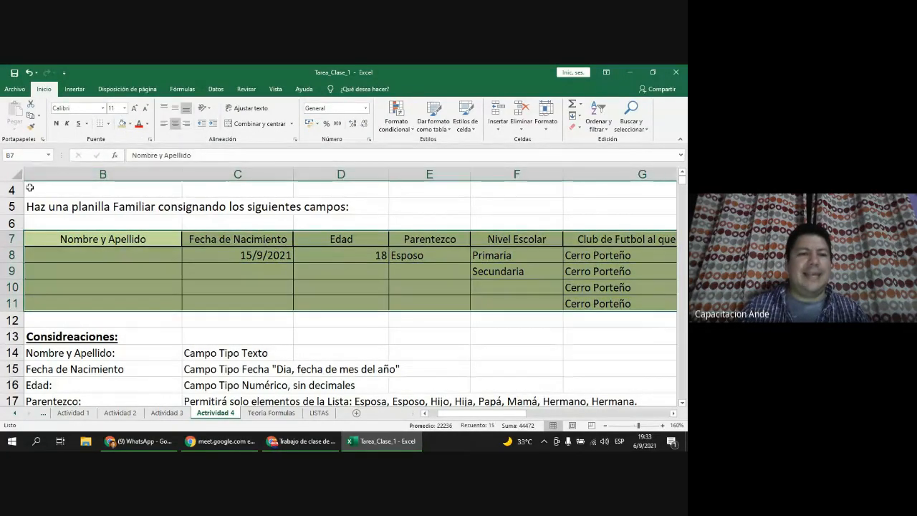
Step: Select the title rows above the table
left_click_drag(30, 188, 3, 212)
left_click_drag(163, 230, 544, 222)
left_click_drag(502, 414, 419, 415)
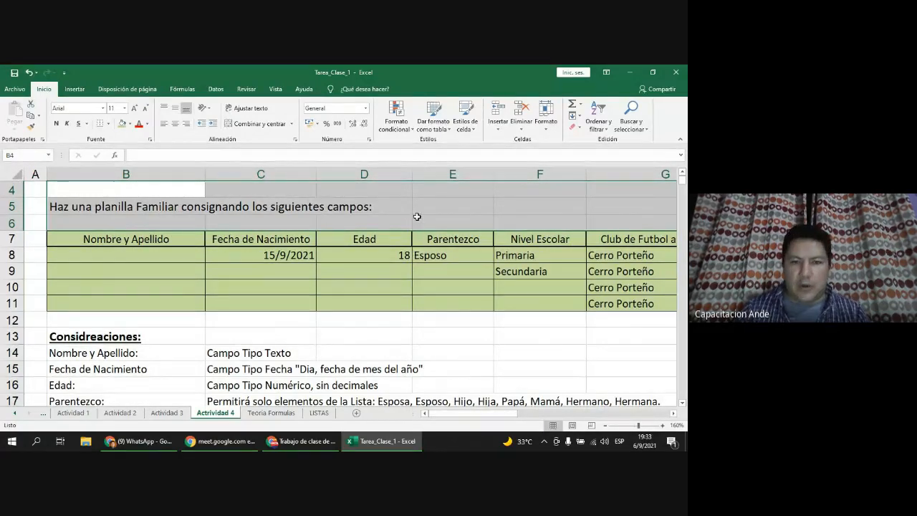
Step: View the Proteger options in Formato de celdas and cancel without changing the lock setting
right_click(266, 197)
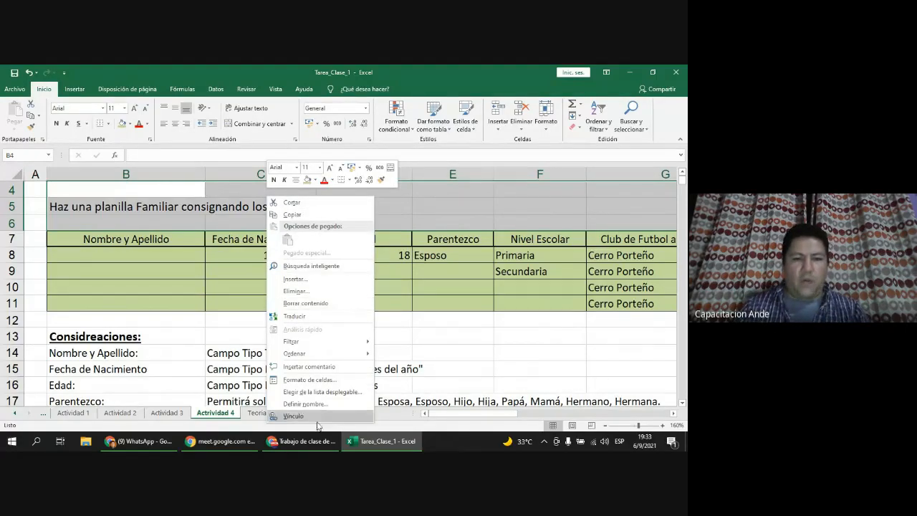
left_click(343, 381)
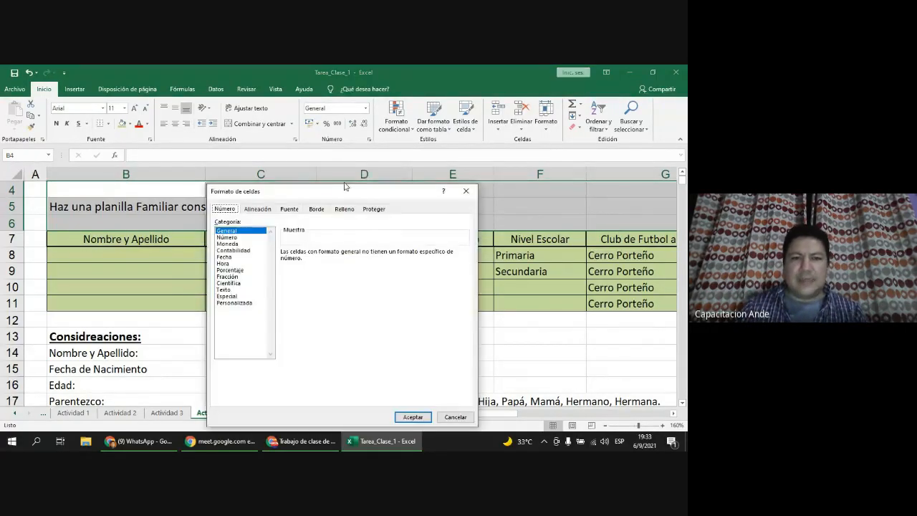
left_click_drag(343, 189, 348, 121)
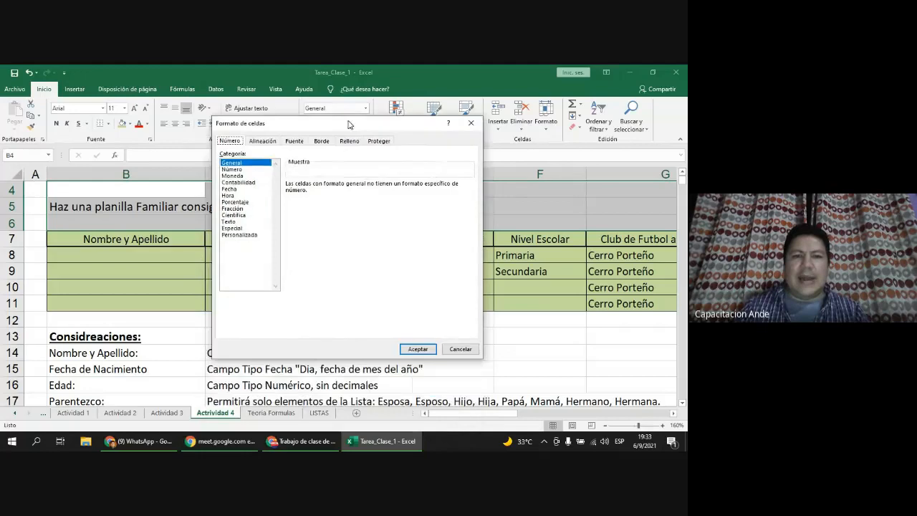
left_click(382, 142)
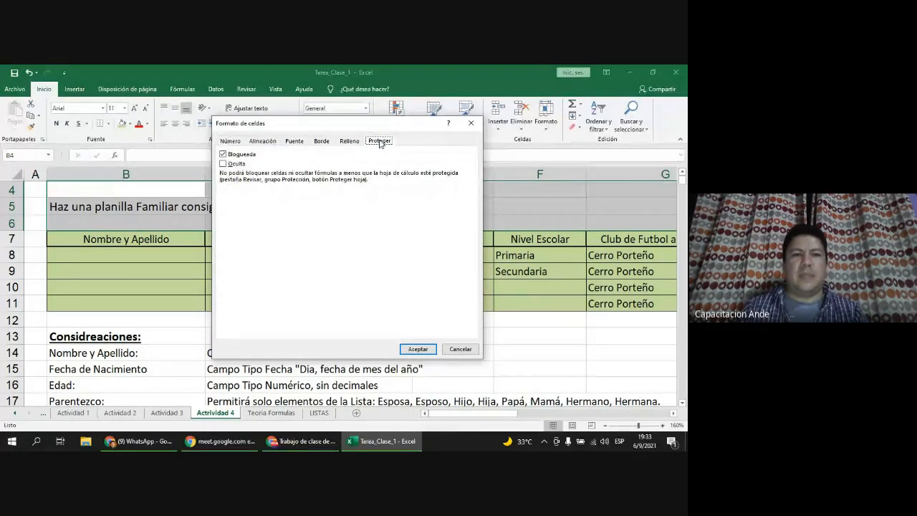
left_click(223, 154)
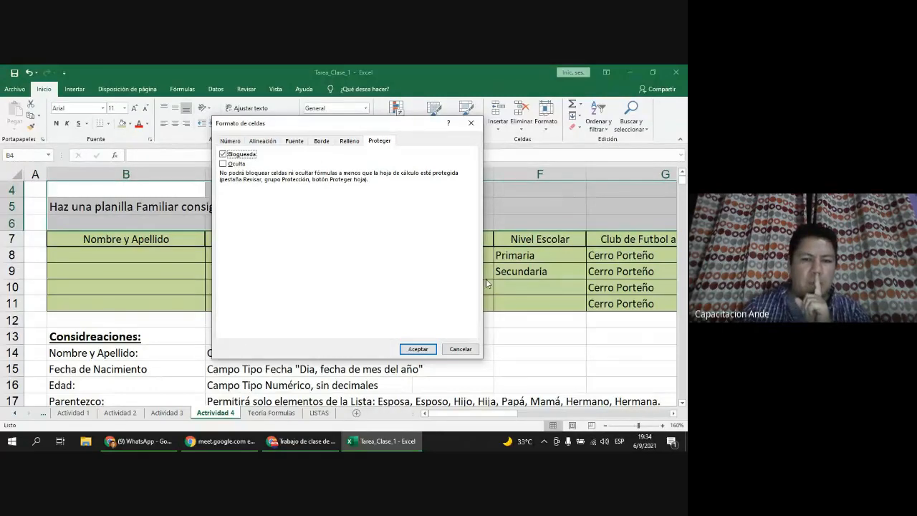
left_click(461, 349)
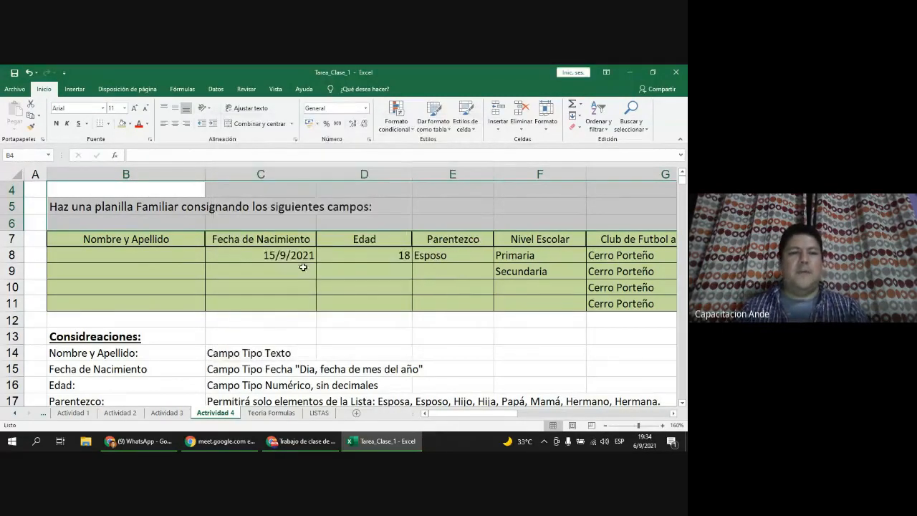
Step: Clear Bloqueada for B7:G11 in Formato de celdas > Proteger and apply it
left_click(305, 270)
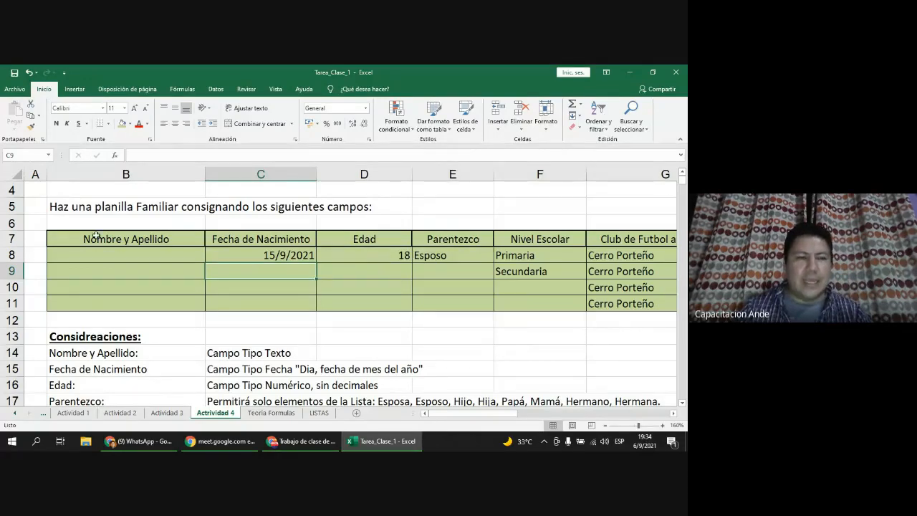
left_click_drag(114, 241, 434, 296)
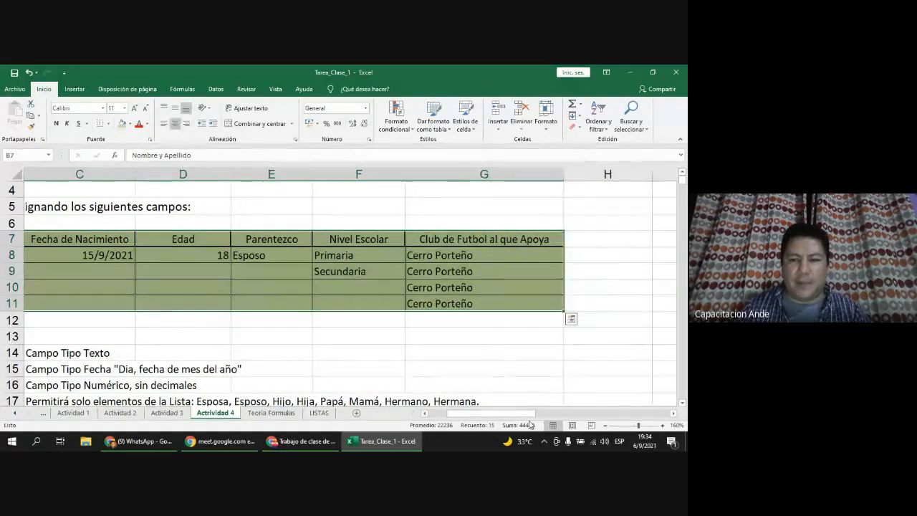
scroll(327, 207, "left", 2)
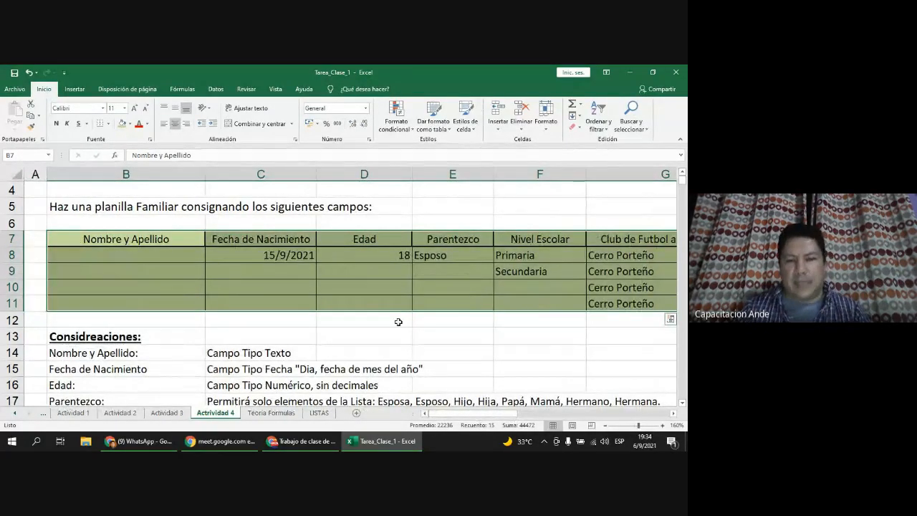
right_click(371, 271)
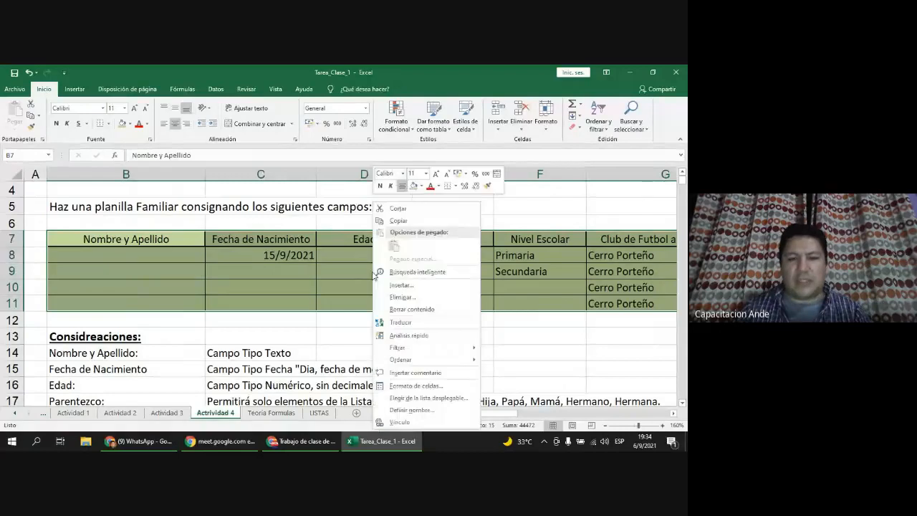
left_click(445, 387)
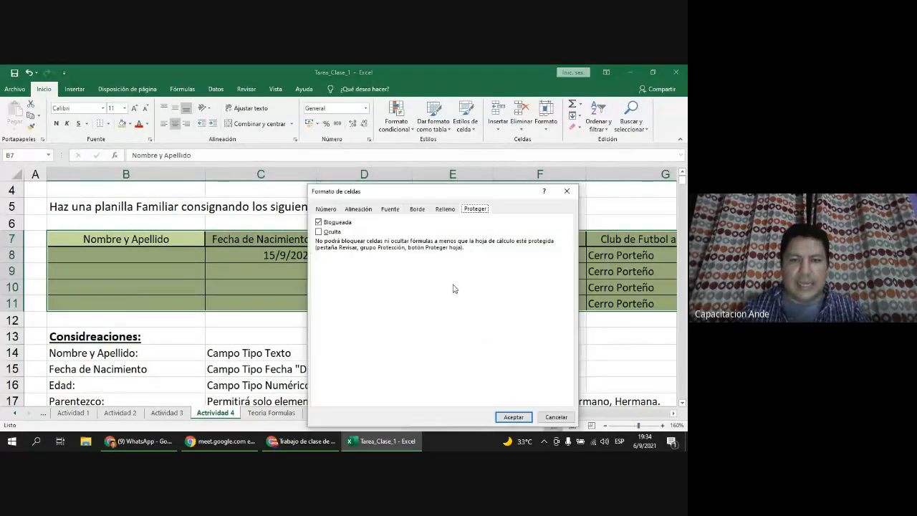
left_click(319, 222)
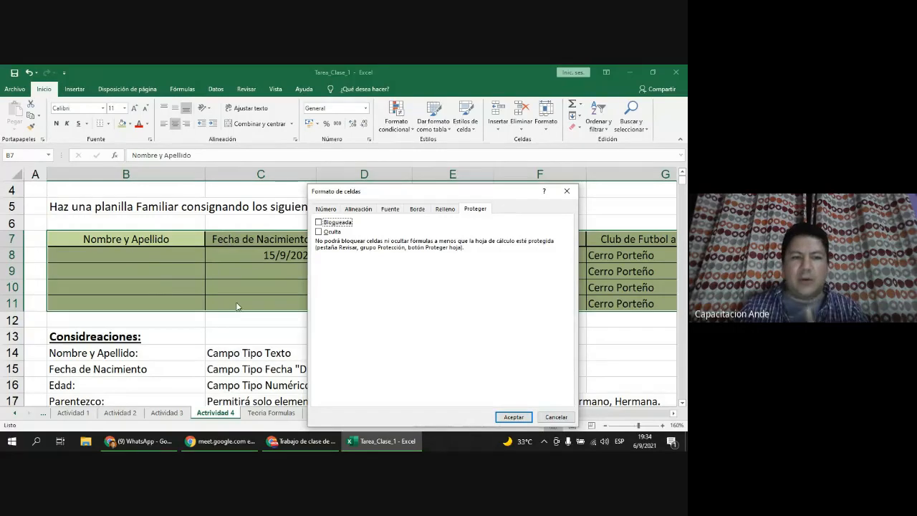
left_click(516, 417)
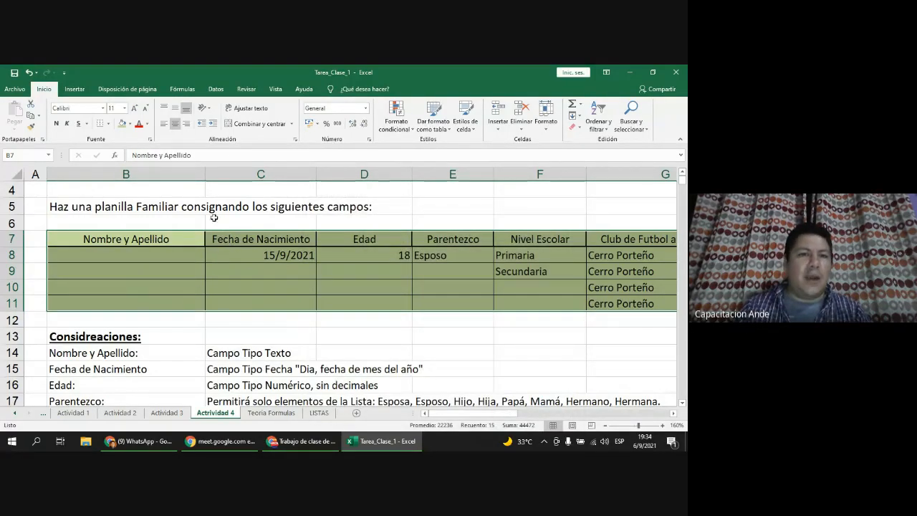
left_click(218, 90)
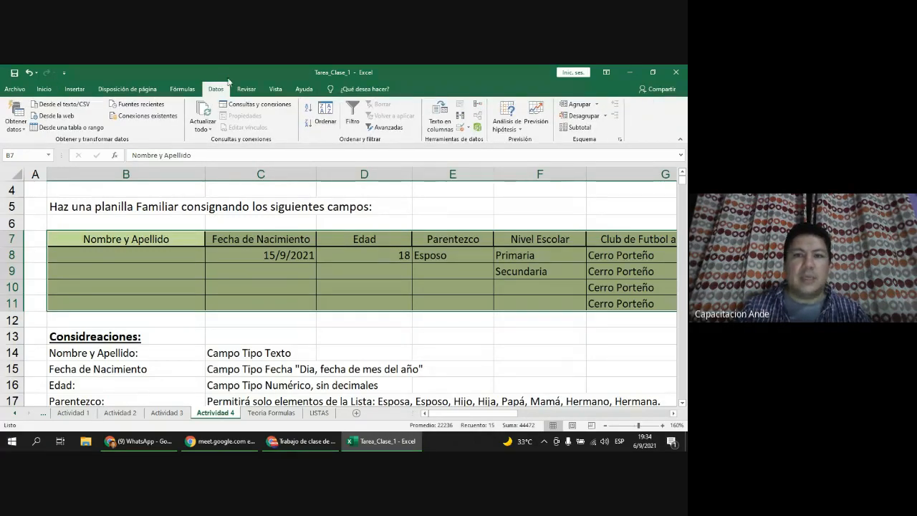
Step: Browse the Fórmulas, Inicio, Insertar, Disposición de página and Vista tabs, ending on Revisar
left_click(183, 91)
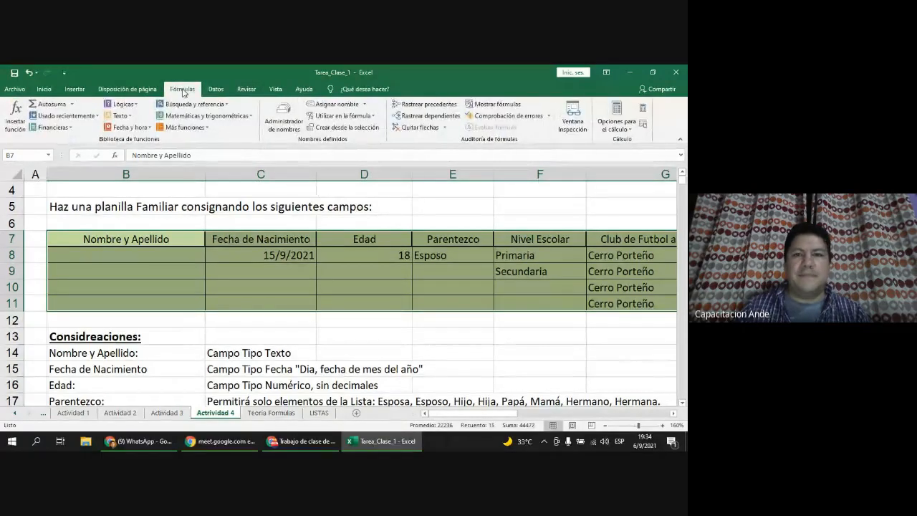
left_click(52, 91)
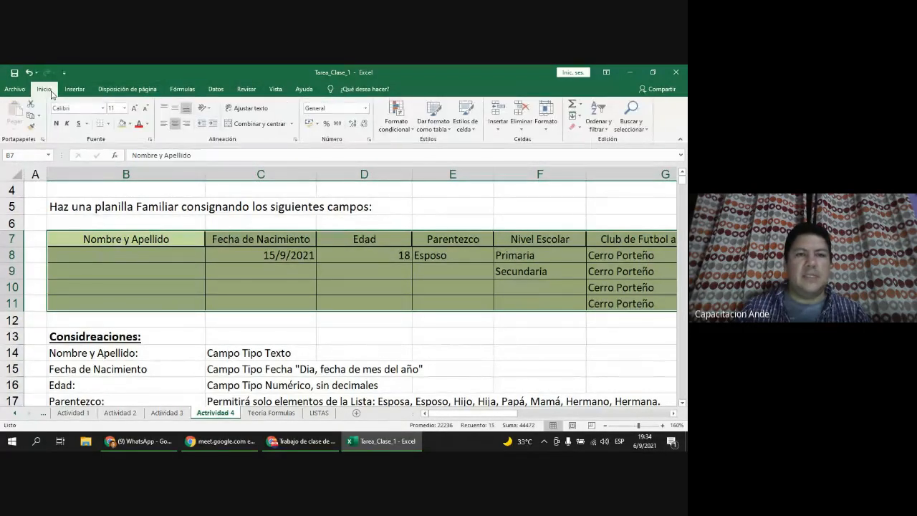
left_click(88, 91)
left_click(143, 90)
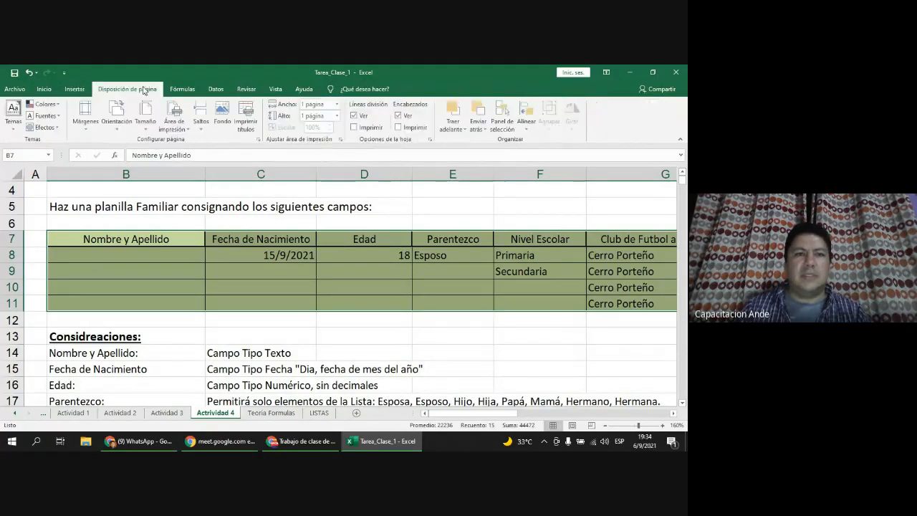
left_click(185, 91)
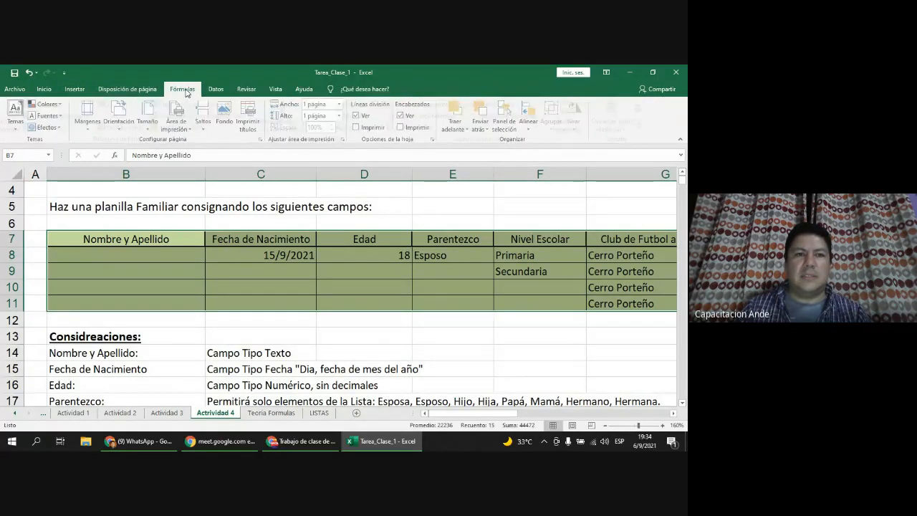
left_click(276, 91)
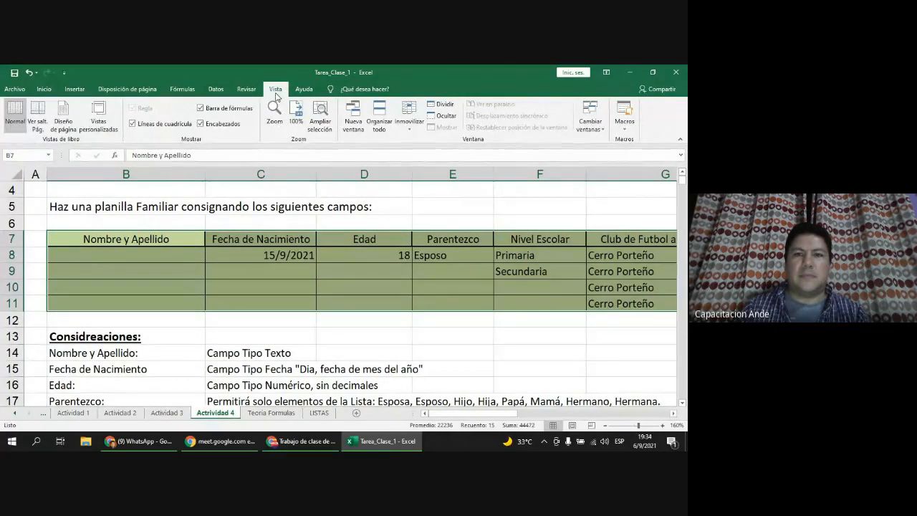
left_click(247, 93)
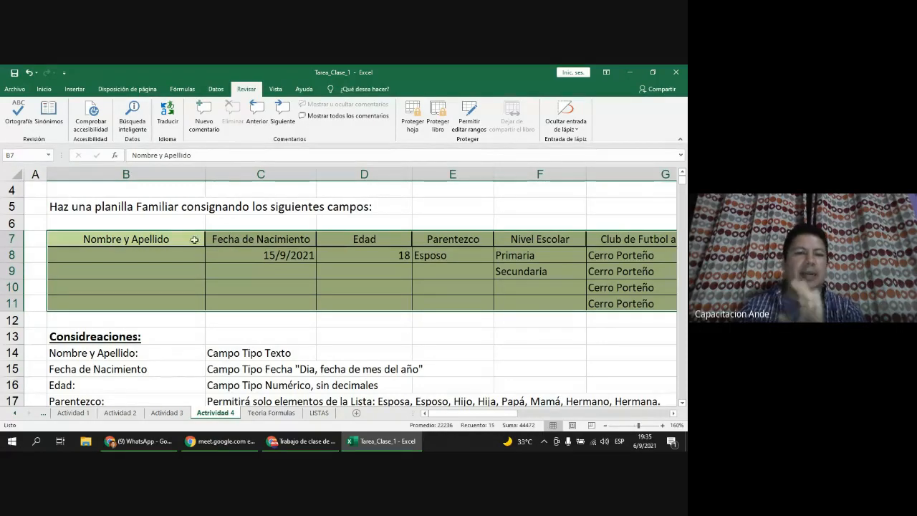
Step: From B4, open Proteger hoja and uncheck selecting locked and unlocked cells
left_click(58, 190)
left_click(414, 114)
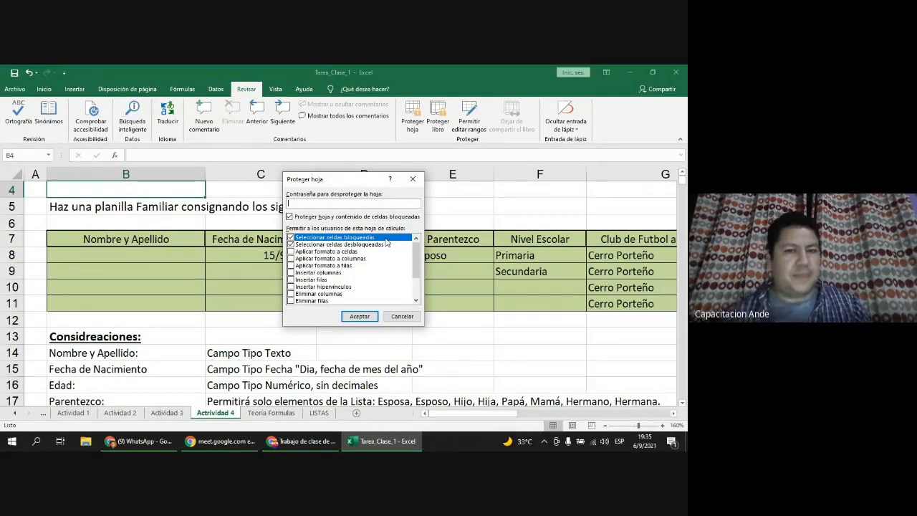
left_click(291, 252)
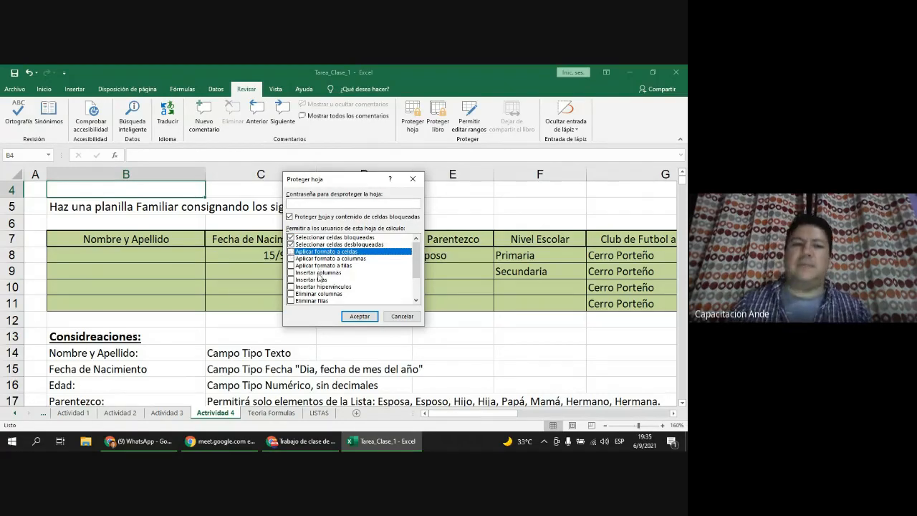
left_click(291, 273)
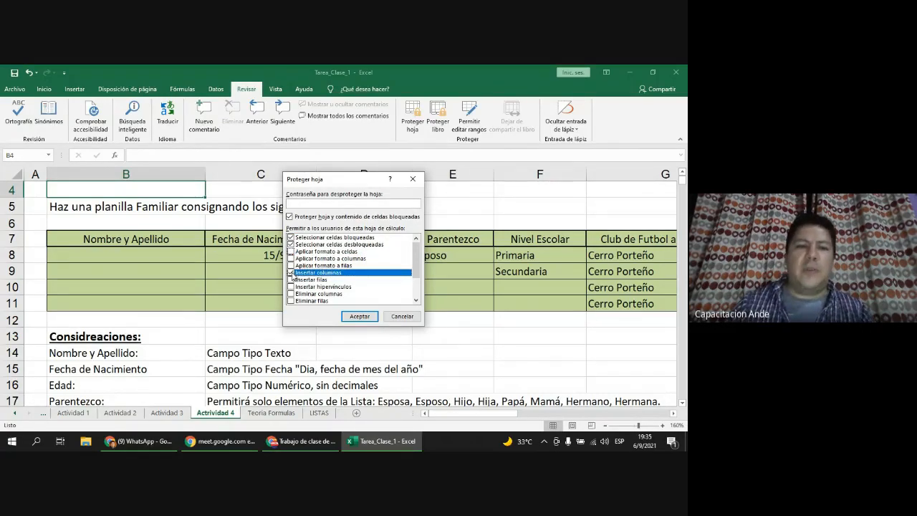
scroll(302, 285, "down", 1)
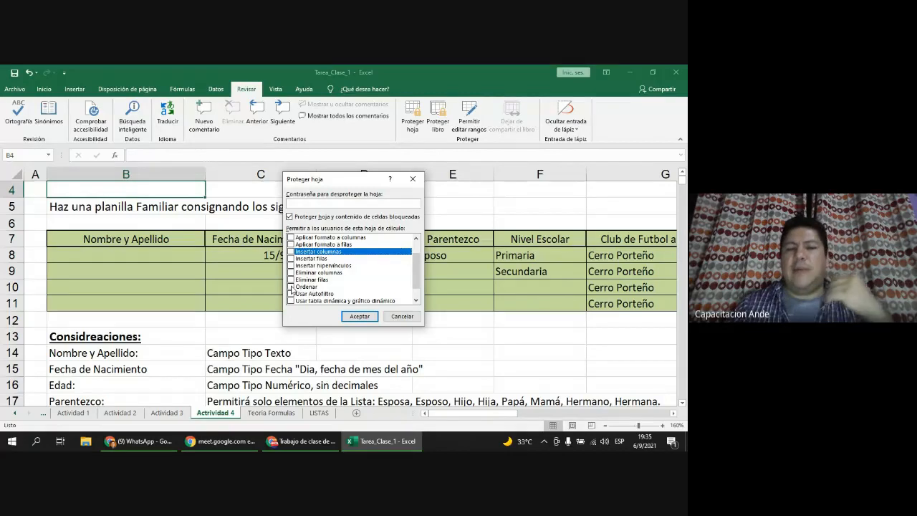
scroll(326, 283, "up", 1)
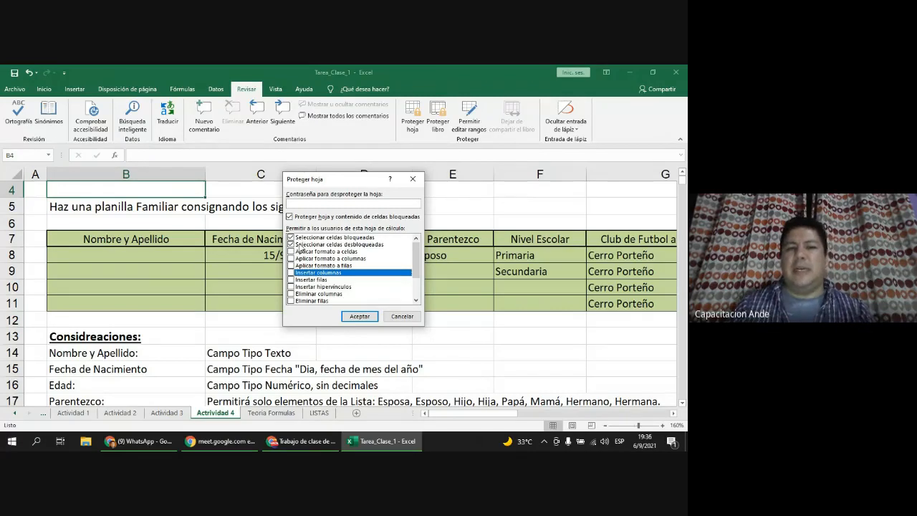
left_click(294, 237)
left_click(294, 244)
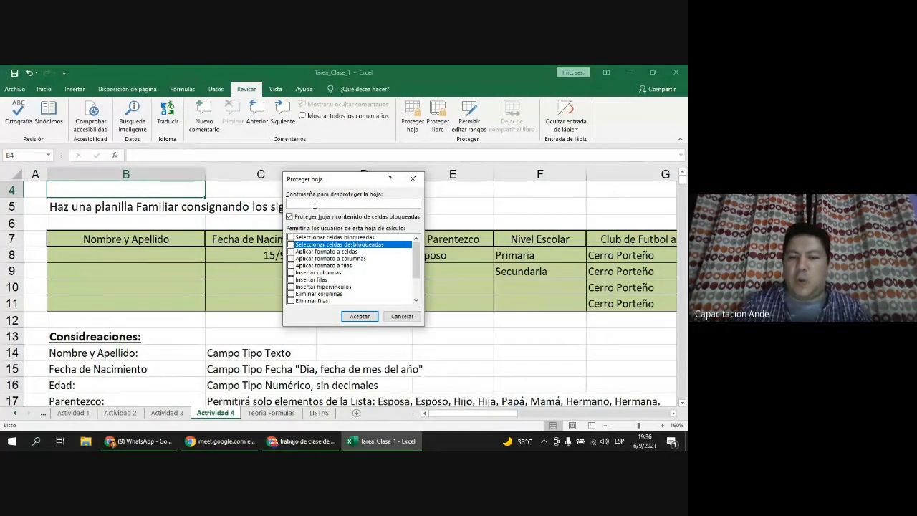
Step: Enter the sheet password, accept, and re-enter it to protect the sheet
type("1234")
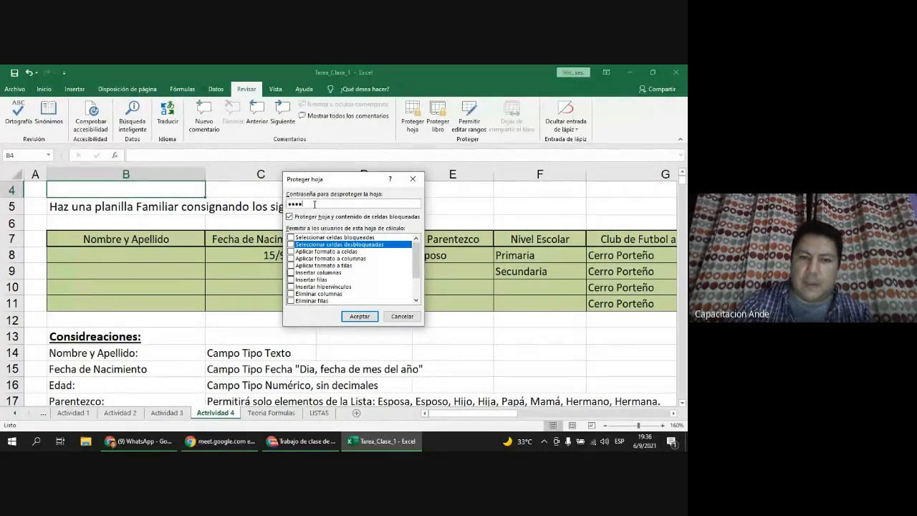
type("5")
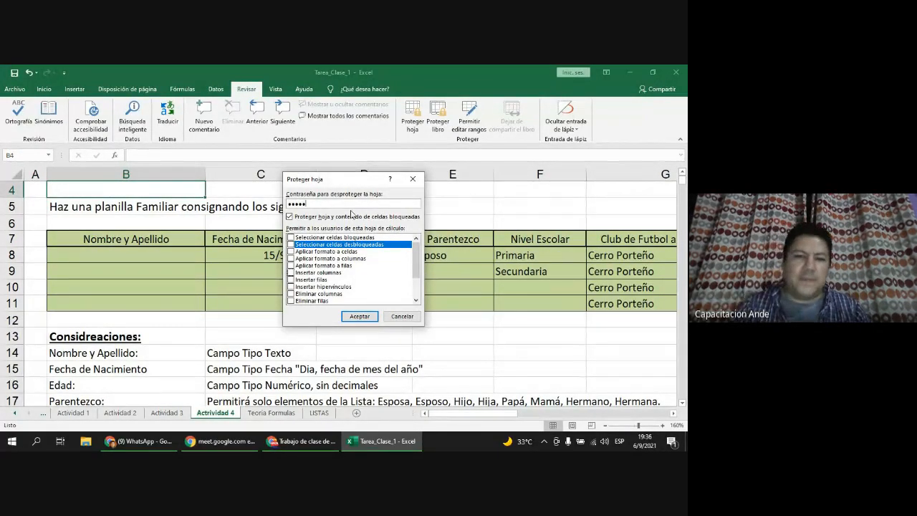
left_click(360, 316)
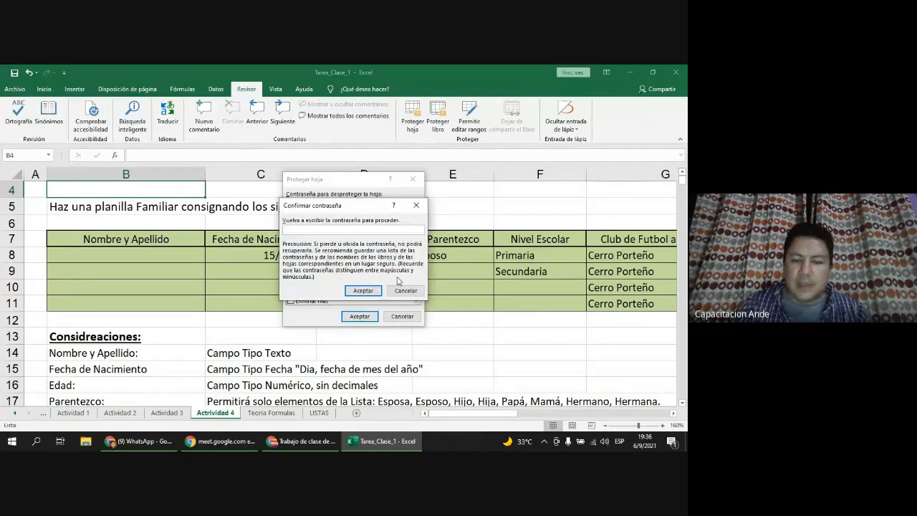
type("123")
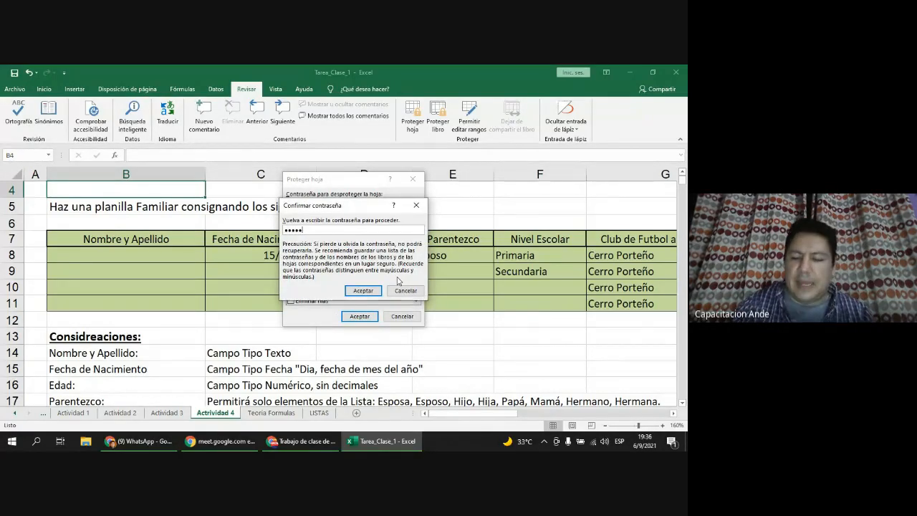
key("Return")
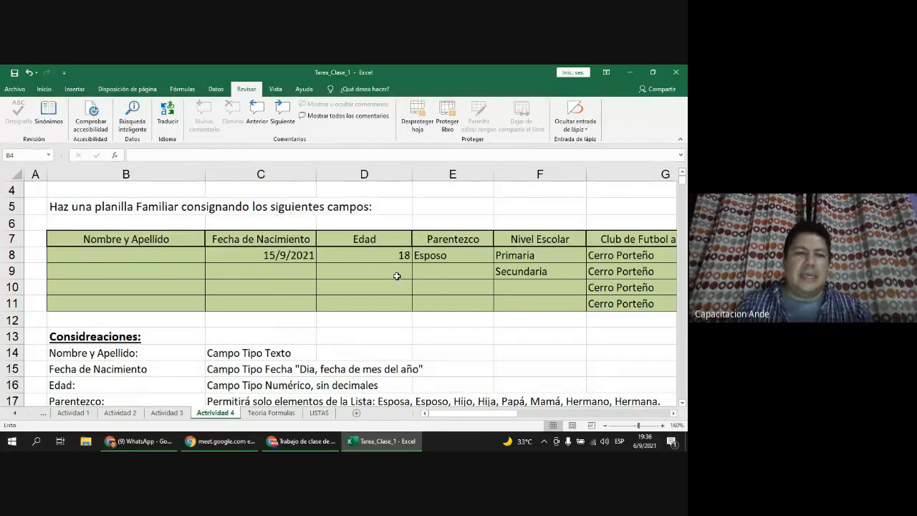
Step: Confirm three attempted cell edits are blocked by the protected-sheet warning, then choose Desproteger hoja
double_click(205, 231)
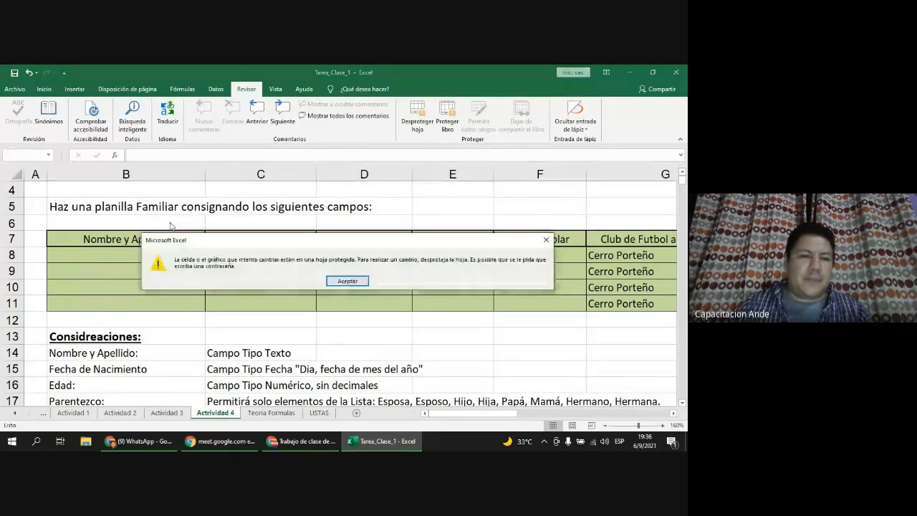
left_click(347, 283)
double_click(104, 350)
left_click(347, 280)
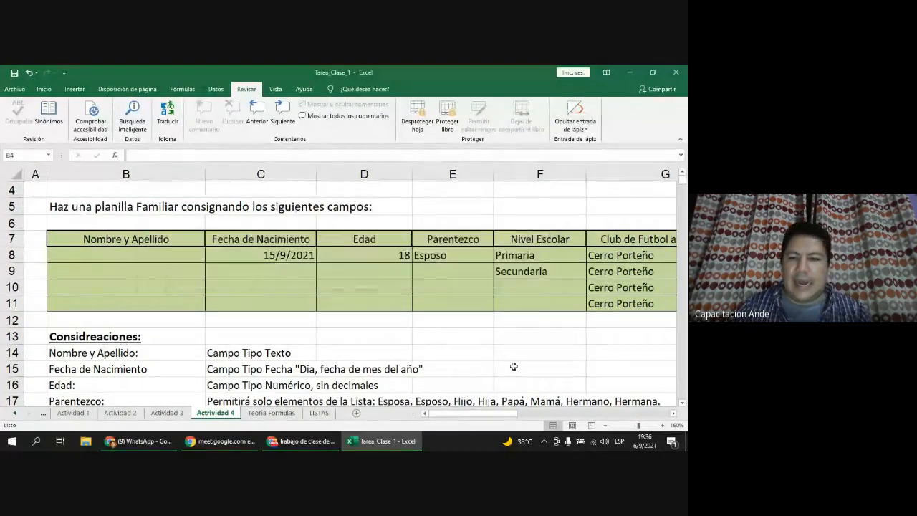
double_click(517, 370)
left_click(347, 280)
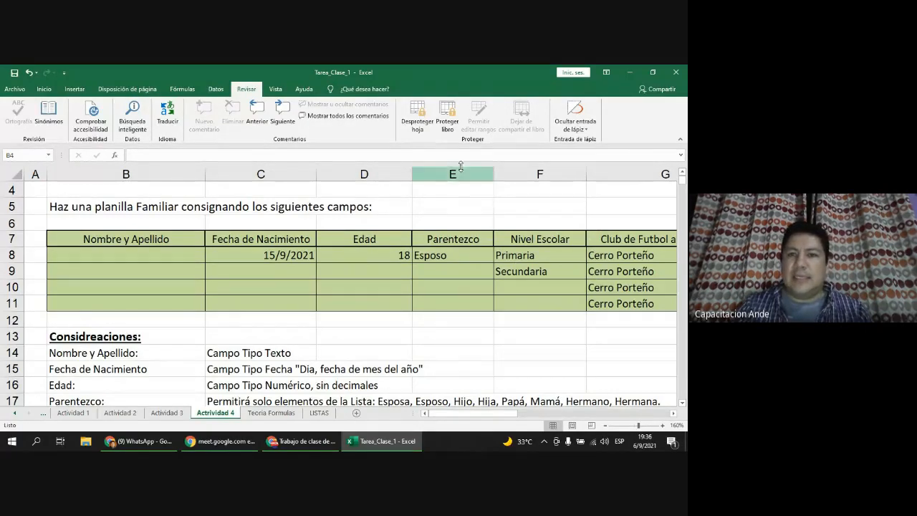
left_click(420, 116)
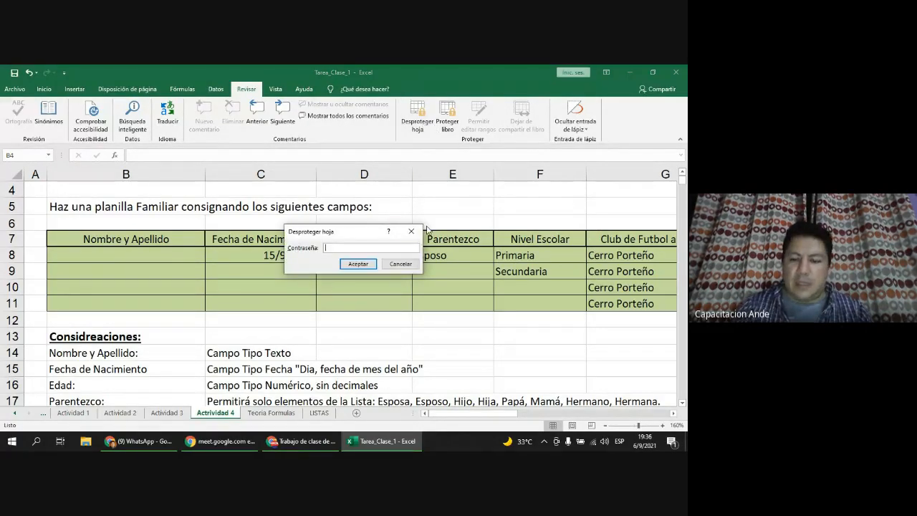
Step: Unprotect the sheet with the password and select the family table B7:G11
type("123")
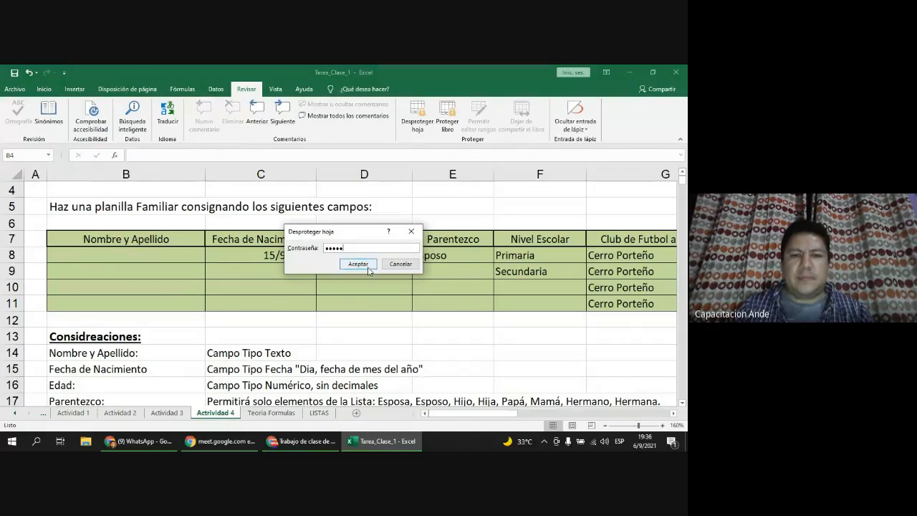
left_click(358, 264)
double_click(216, 253)
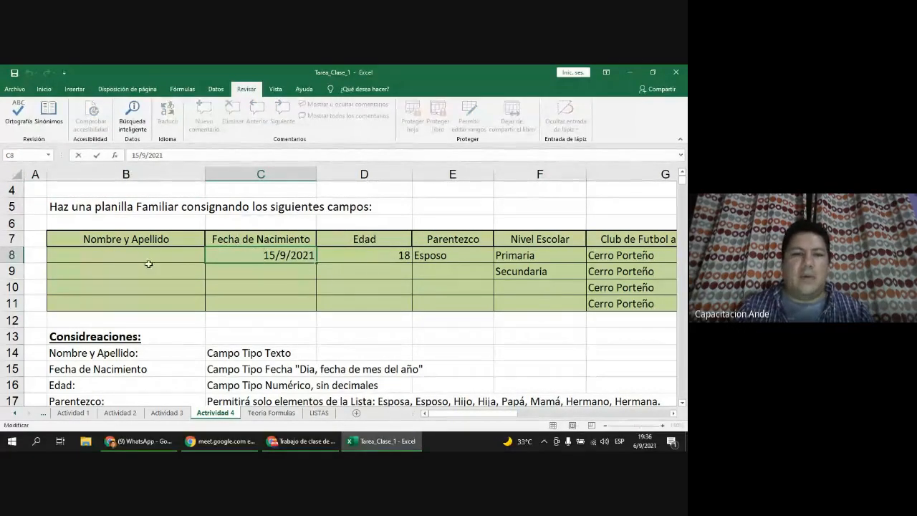
left_click_drag(160, 240, 615, 302)
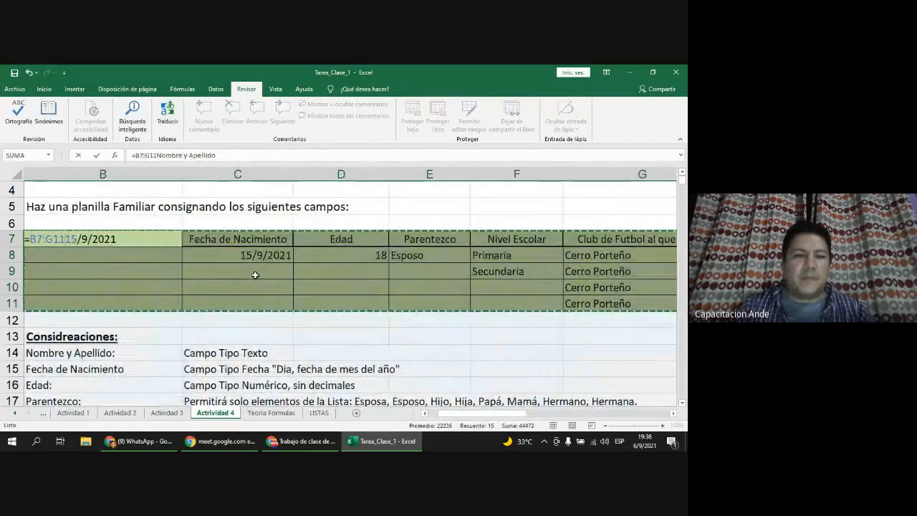
key("Escape")
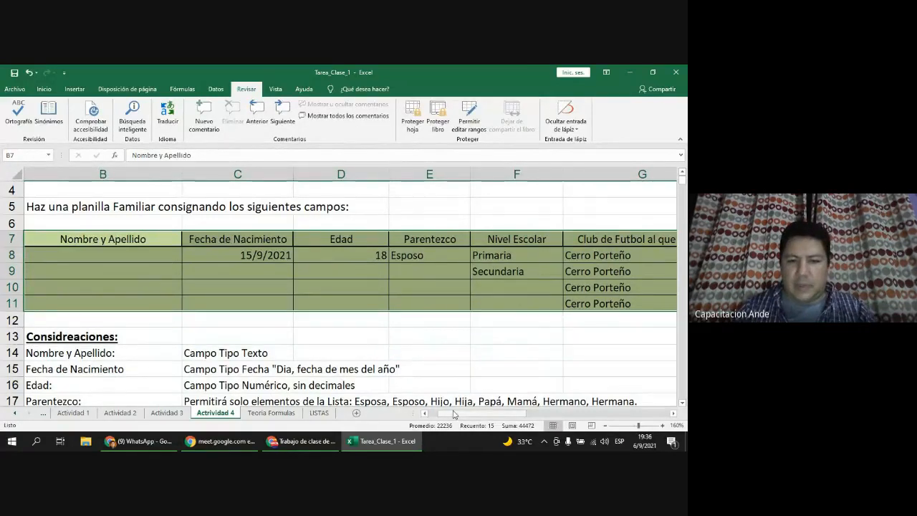
Step: Keep B7:G11 unlocked in the cell protection settings and apply
scroll(185, 271, "left", 1)
left_click(182, 243)
left_click_drag(183, 243, 641, 310)
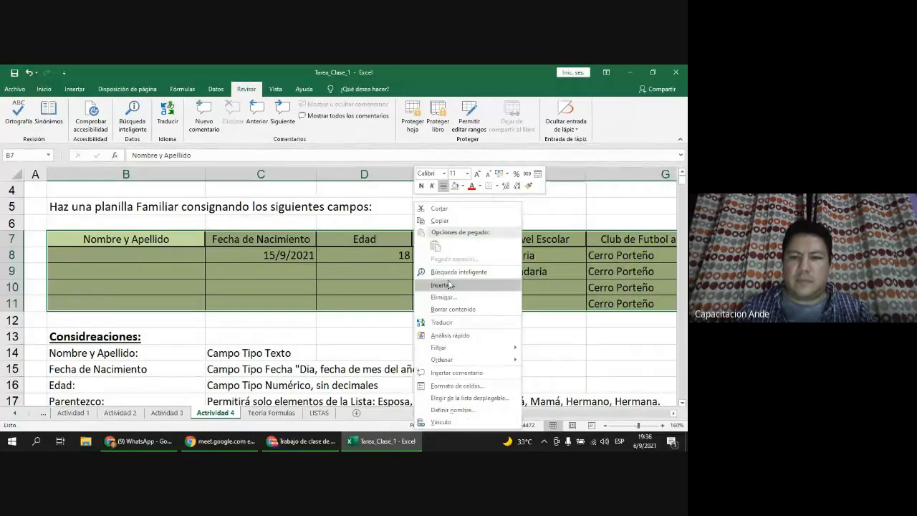
left_click(457, 386)
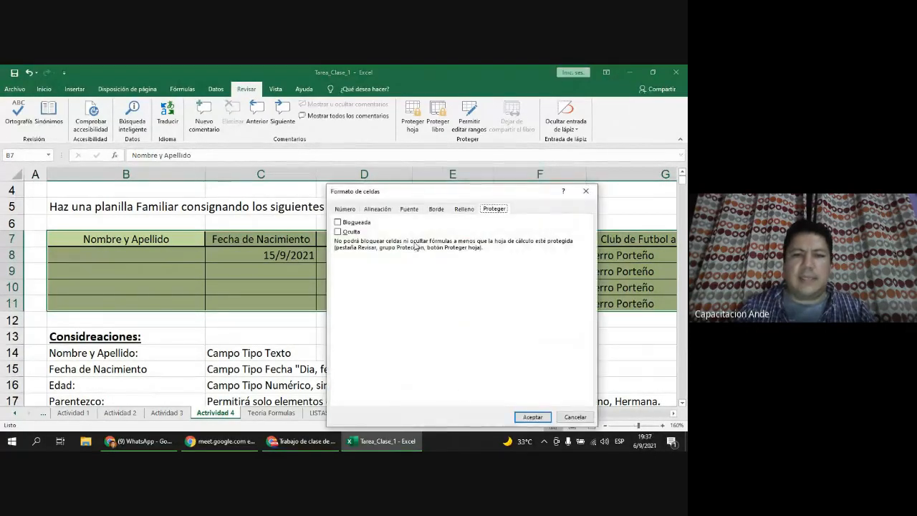
left_click(532, 418)
Step: Check D8's input message, open workbook structure protection and cancel it
left_click(326, 255)
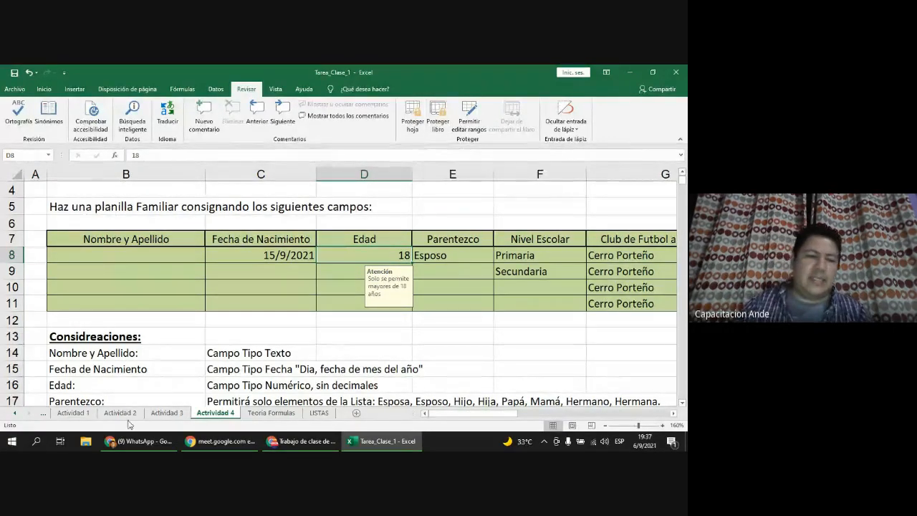
left_click(437, 122)
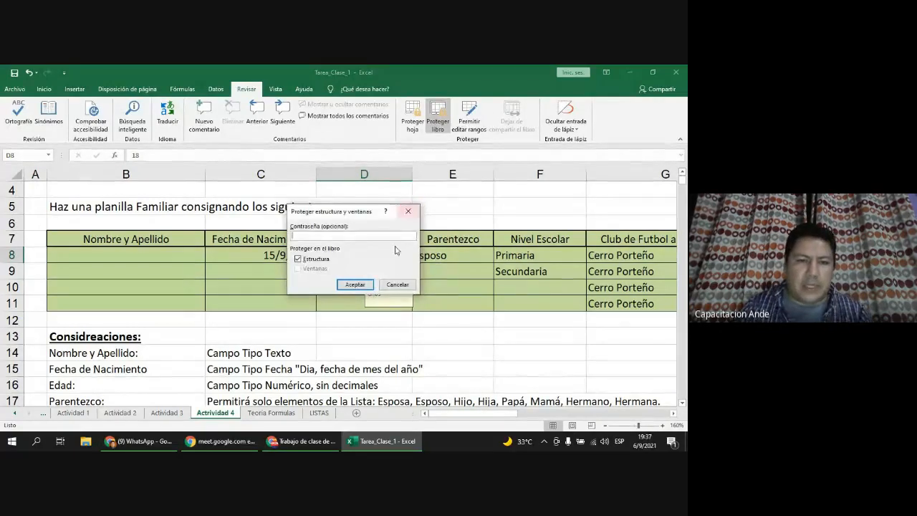
left_click(387, 285)
left_click(236, 275)
left_click(137, 256)
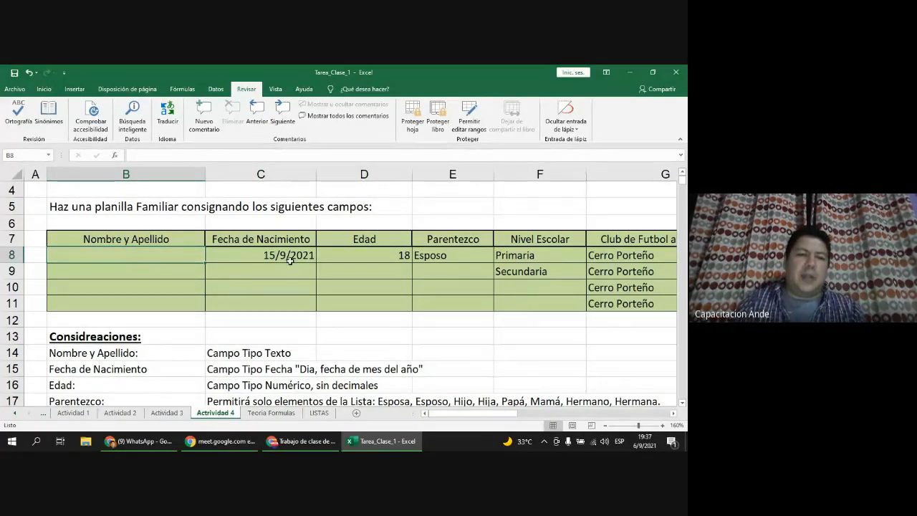
Step: Check Locked for B7:G11 in Format Cells > Protection and apply it
left_click_drag(132, 239, 599, 298)
right_click(370, 253)
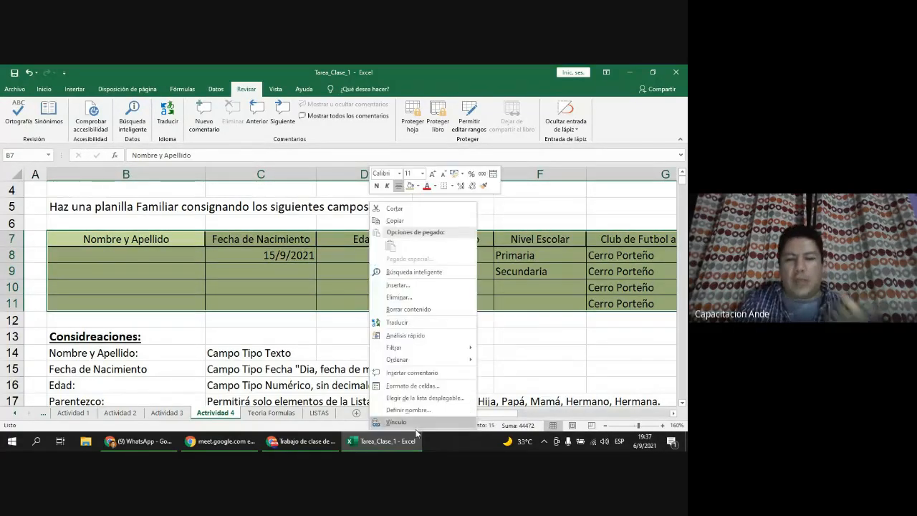
left_click(413, 386)
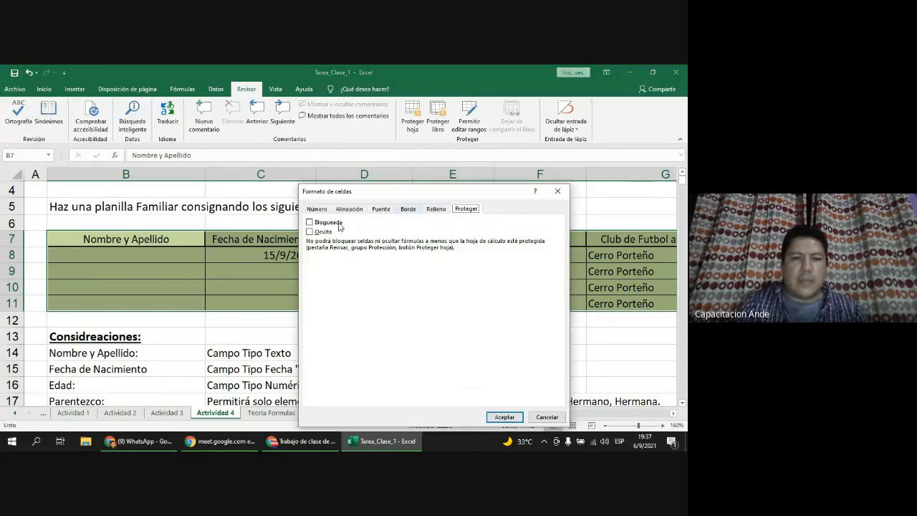
left_click(326, 223)
left_click(326, 224)
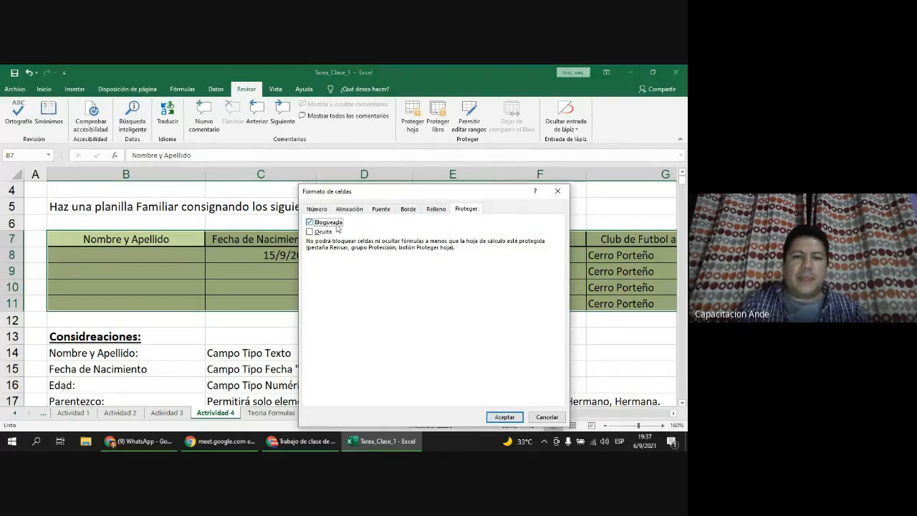
left_click(504, 418)
Step: Open cells C9 and C5 for editing without changes, then select B5's instruction text
double_click(289, 272)
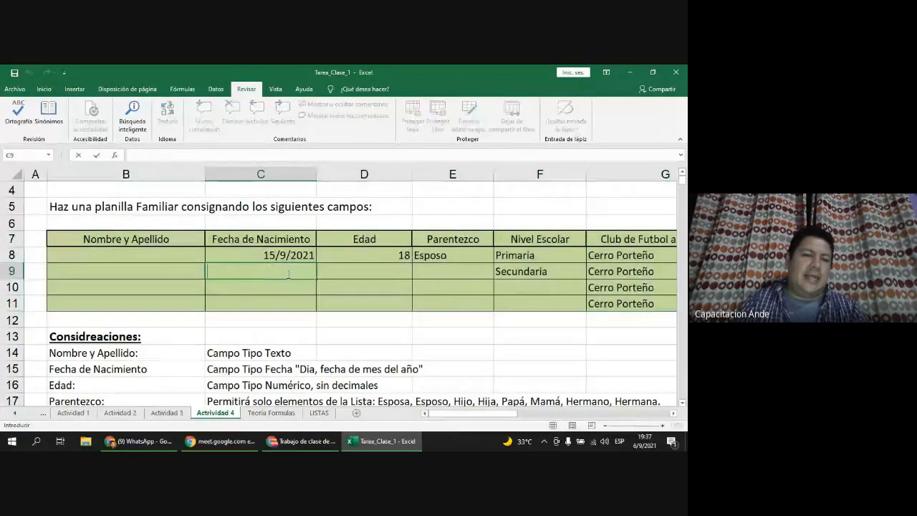
left_click(287, 282)
double_click(299, 204)
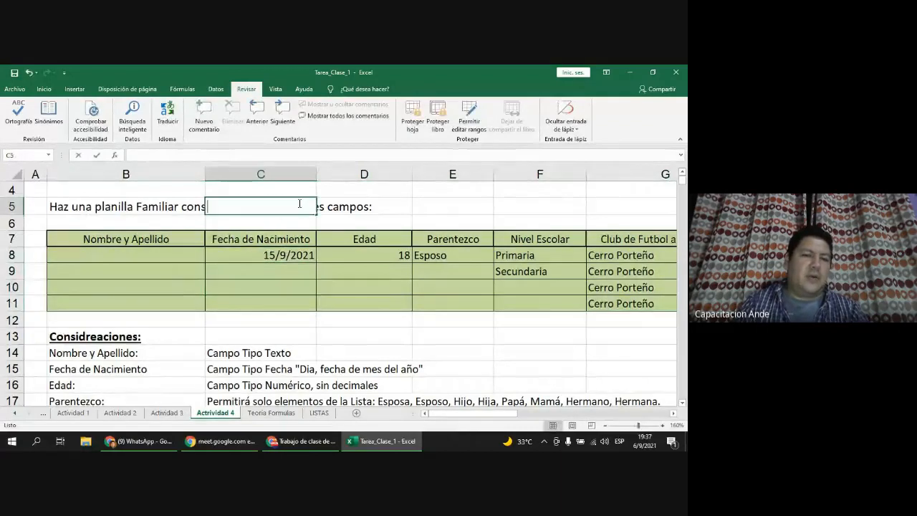
key("Escape")
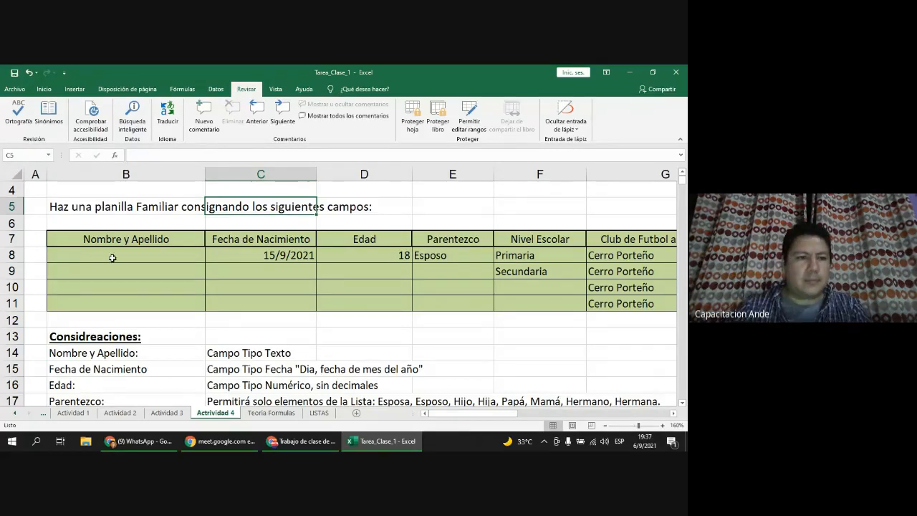
left_click(64, 208)
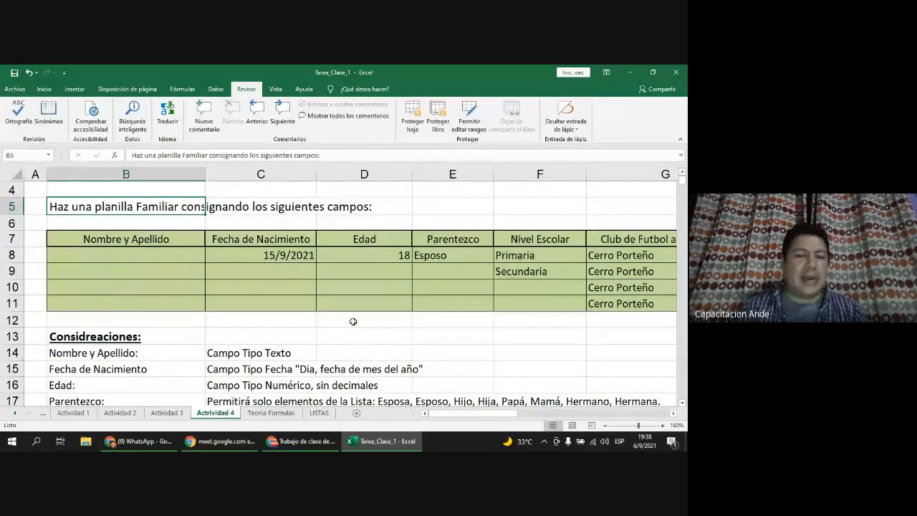
Step: View the Actividad 1 and Actividad 2 sheets, selecting their top cells
left_click(65, 419)
left_click(105, 194)
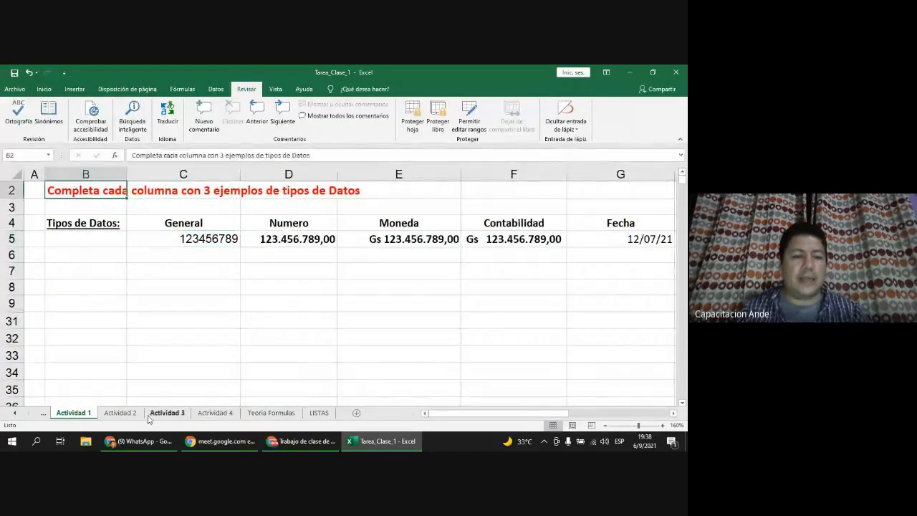
left_click(120, 414)
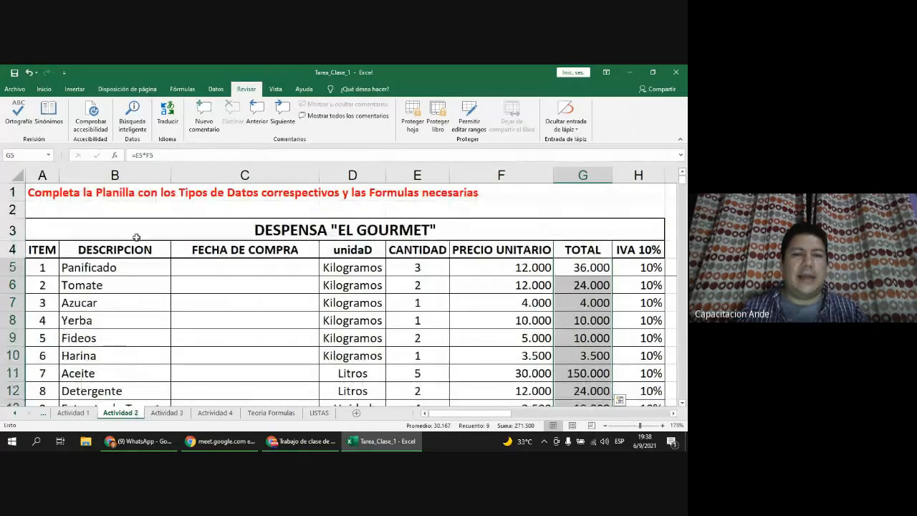
left_click(52, 192)
Step: View the Actividad 3 budget sheet, then stop sharing the screen in Meet
left_click(169, 415)
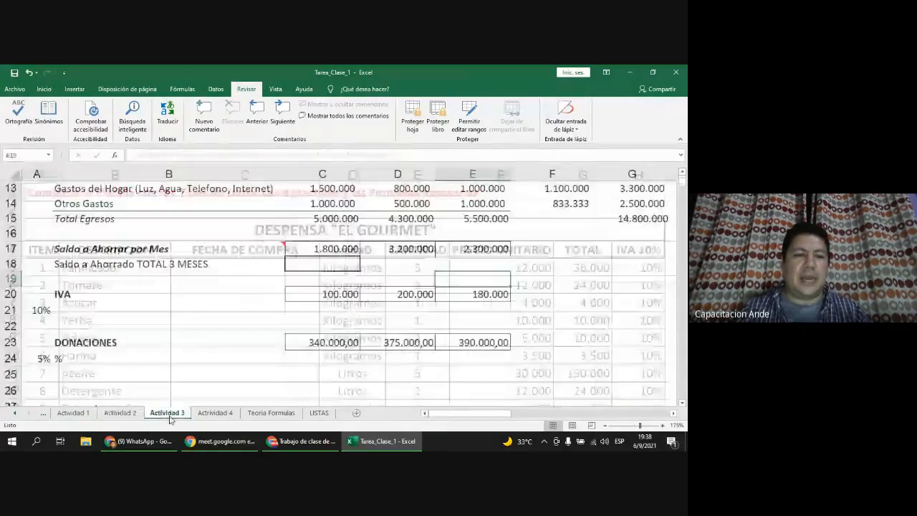
scroll(71, 290, "up", 4)
left_click(84, 190)
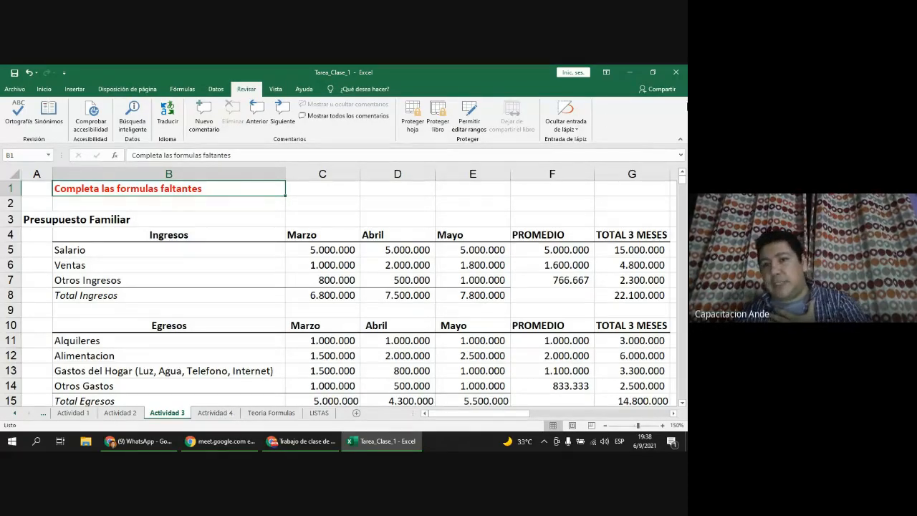
left_click(218, 441)
left_click(400, 418)
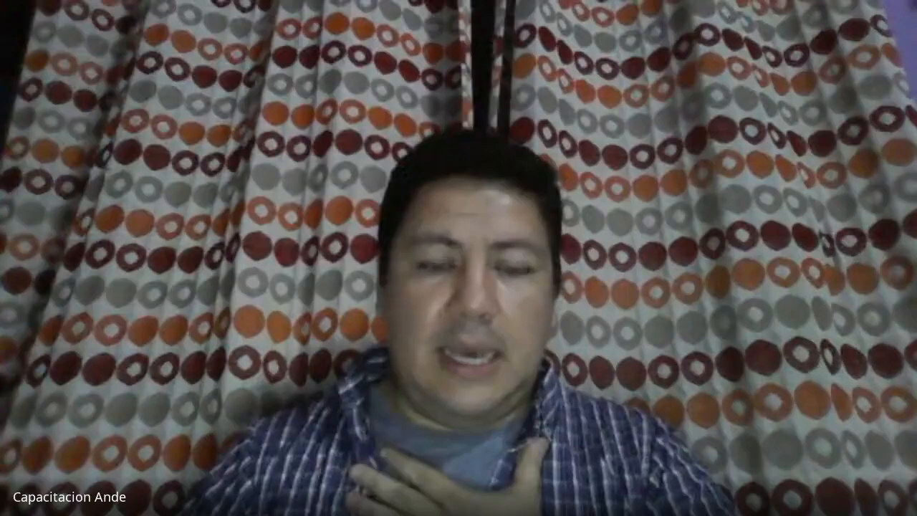